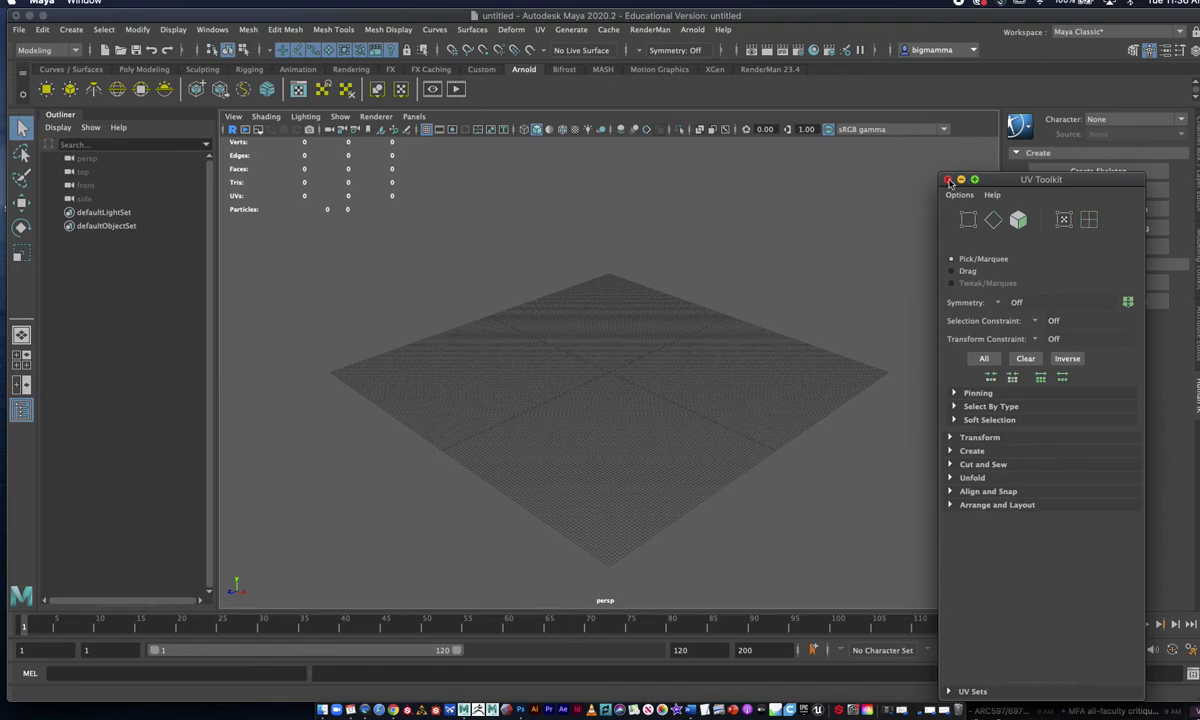
Import Headless_shoes.0040.mb from the Downloads folder into the empty scene.
left_click(20, 30)
left_click(76, 176)
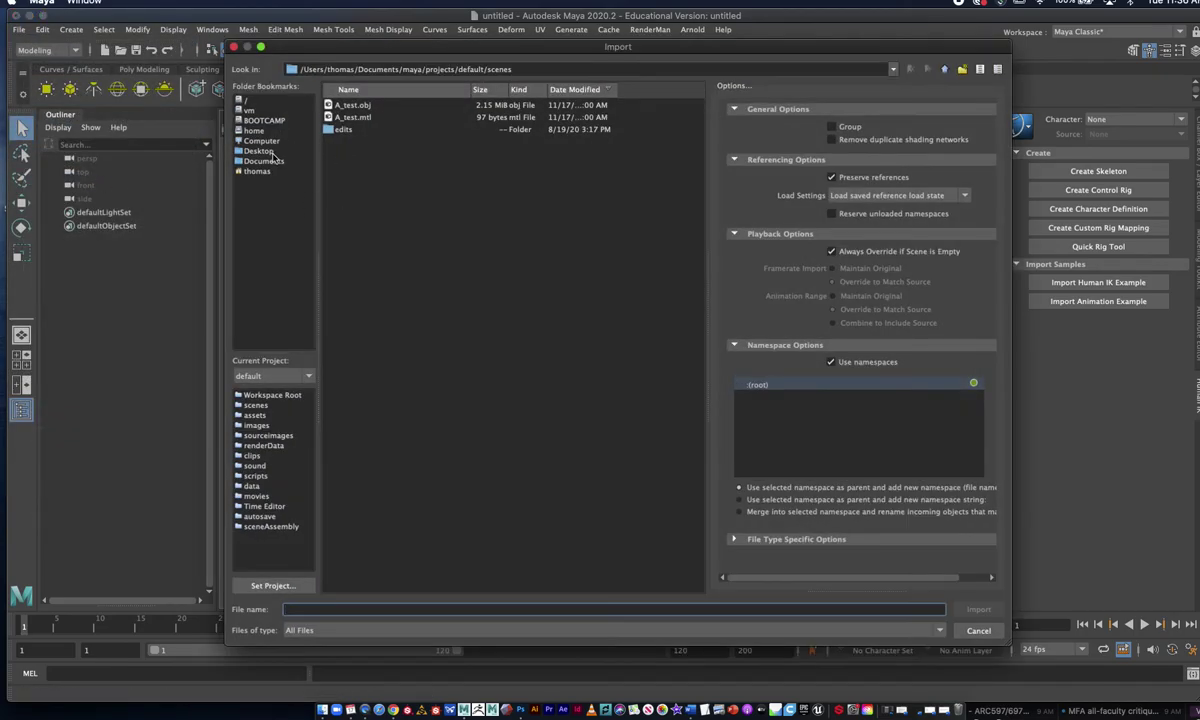
left_click(268, 152)
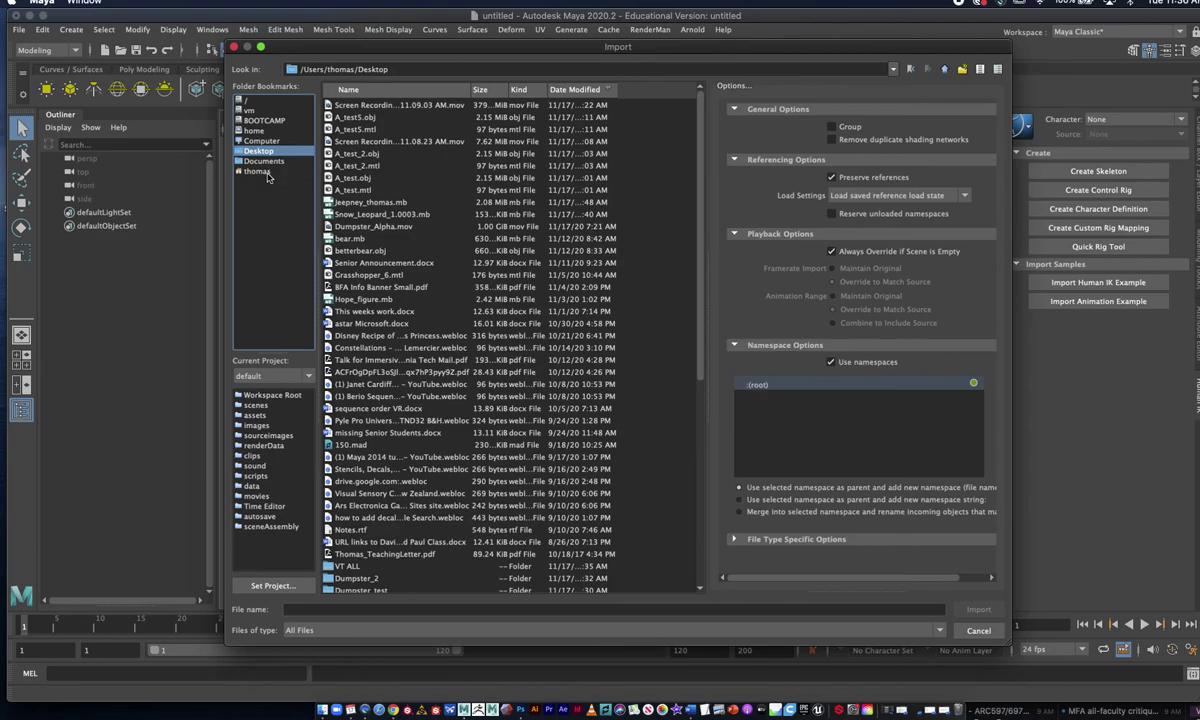
left_click(262, 173)
double_click(355, 117)
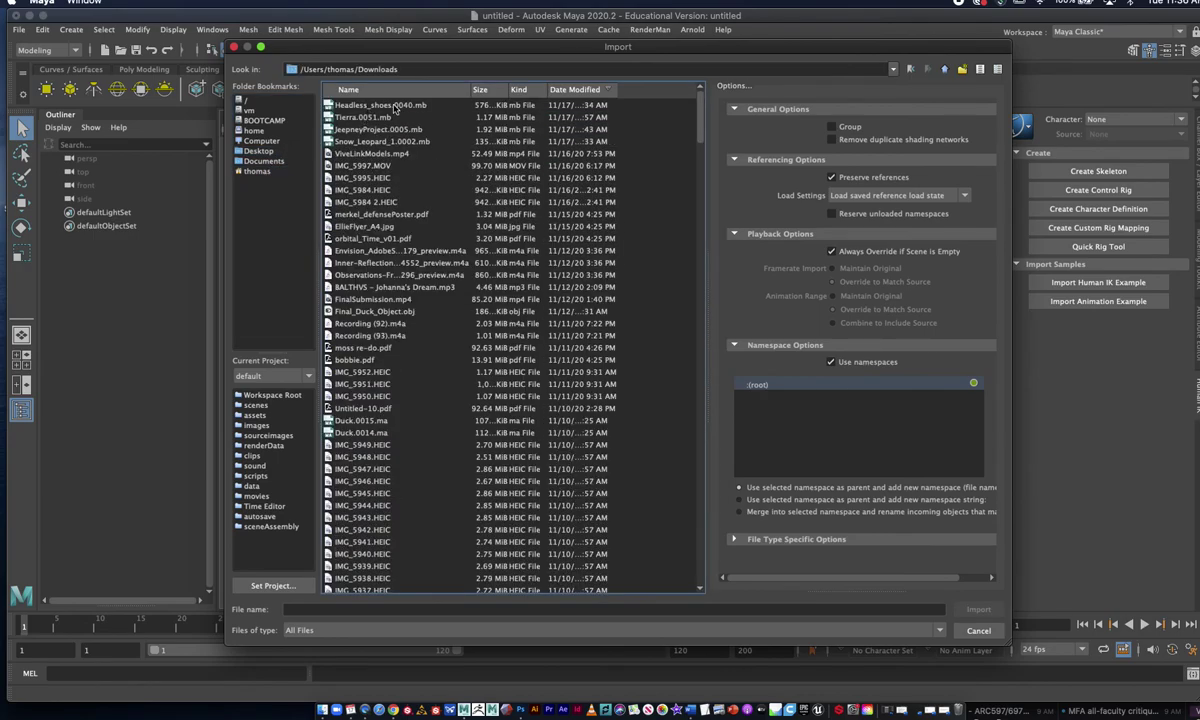
left_click(385, 105)
left_click(978, 609)
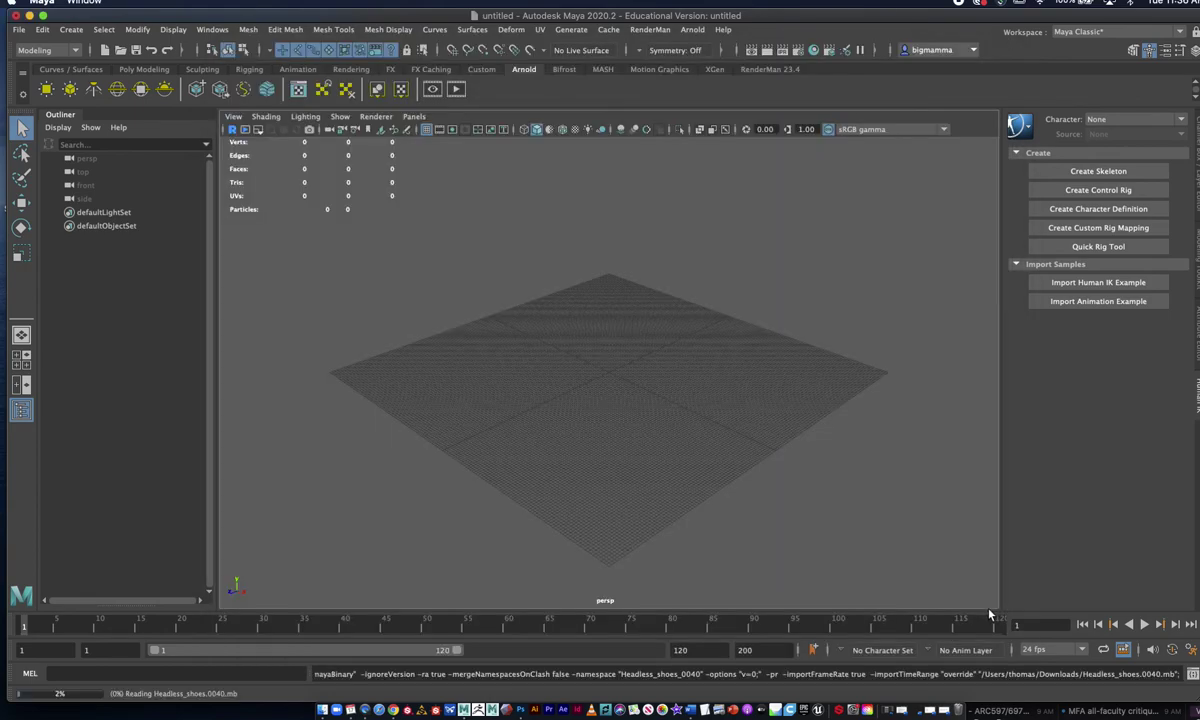
Frame the imported shoe and delete the two image planes beside it.
left_click_drag(595, 371, 639, 383)
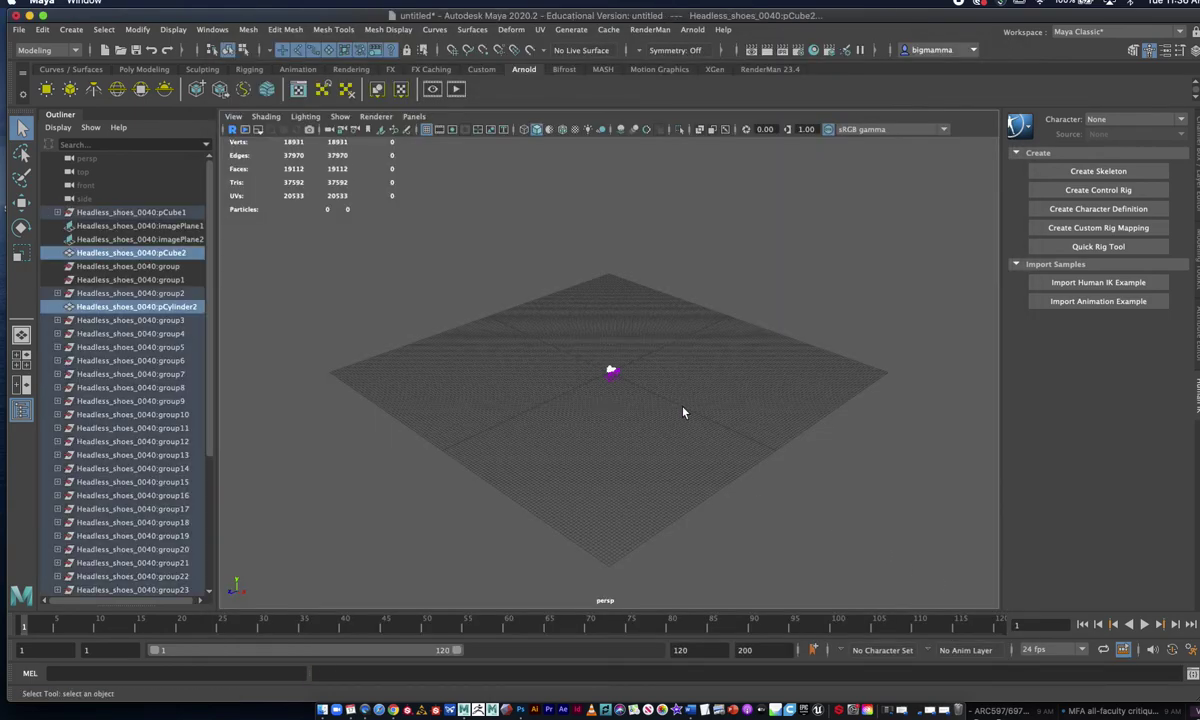
key("f")
left_click_drag(793, 297, 591, 310, "alt")
left_click_drag(378, 418, 381, 420)
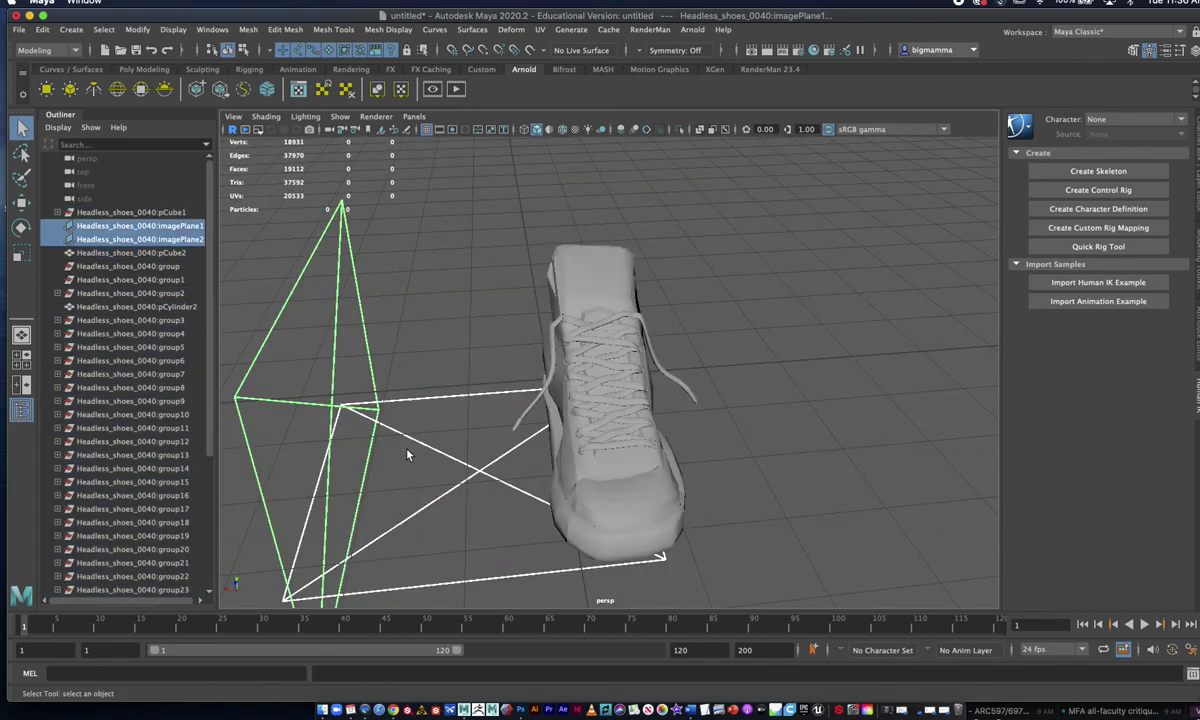
key("Delete")
Show the whole shoe, laces included, in smooth mesh preview.
left_click_drag(572, 430, 472, 418, "alt")
right_click_drag(472, 418, 683, 359, "alt")
middle_click_drag(666, 312, 651, 293, "alt")
left_click_drag(651, 292, 594, 323, "alt")
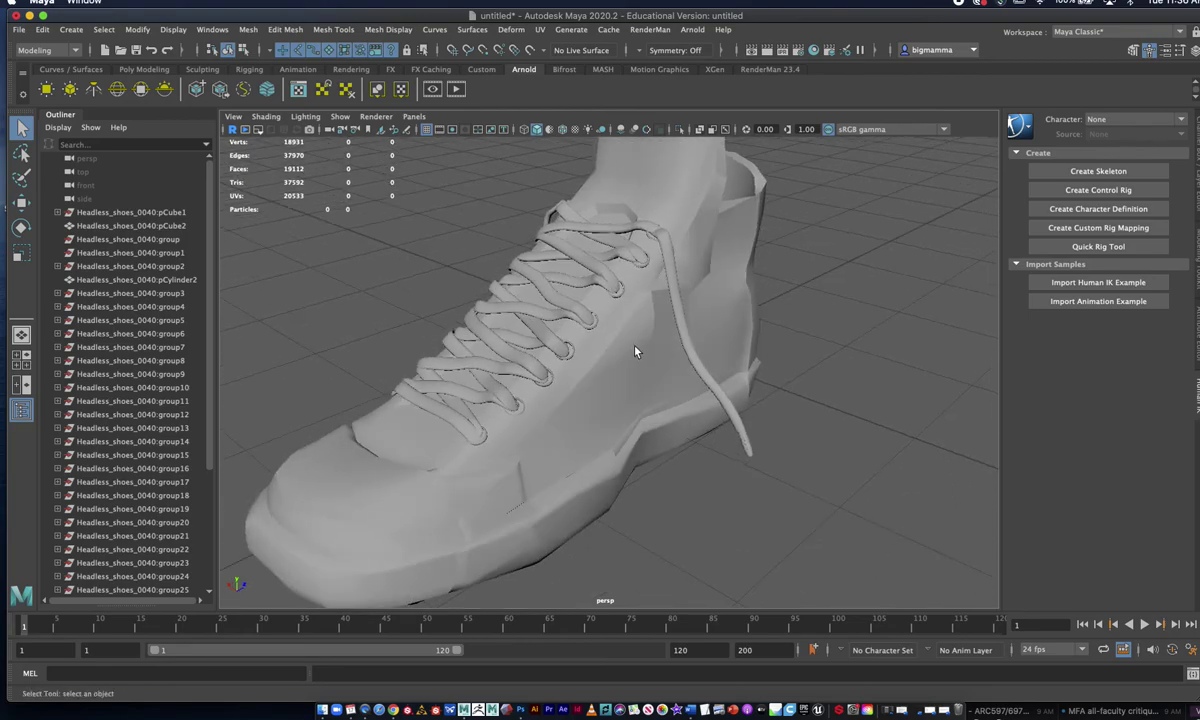
left_click(593, 324)
left_click_drag(440, 315, 657, 522)
key("3")
left_click(712, 538)
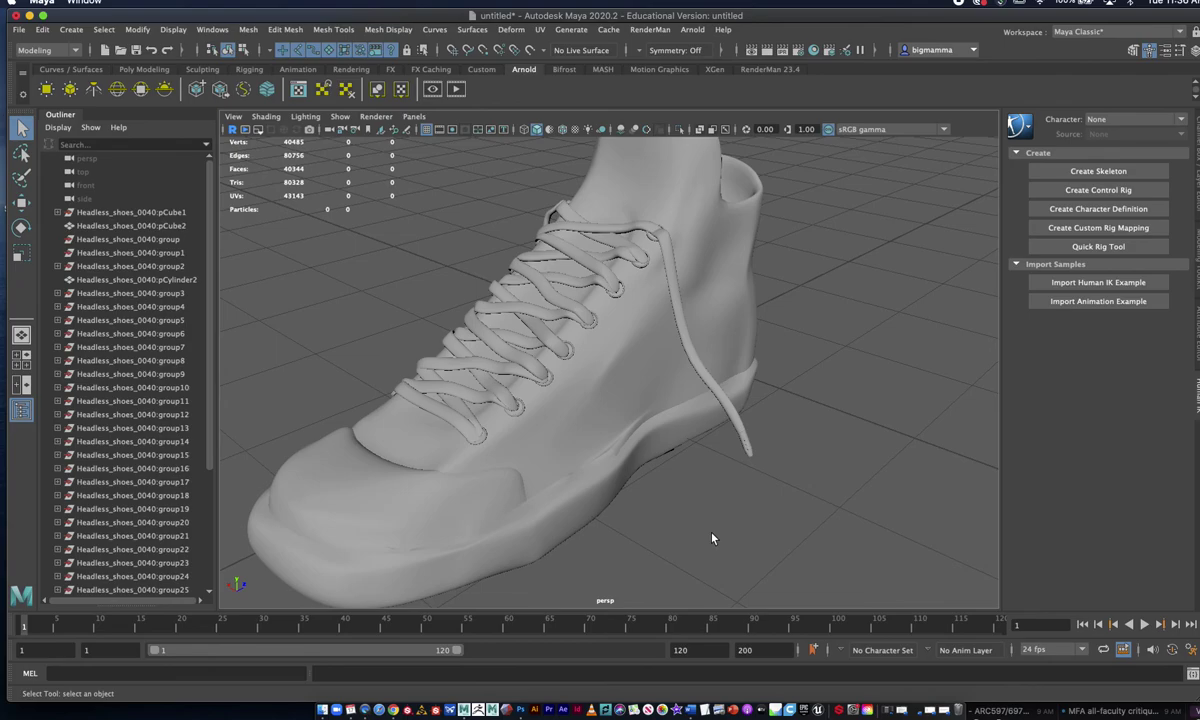
Turn off smooth mesh preview for all the shoe parts and keep the view shaded.
left_click_drag(699, 522, 627, 505, "alt")
right_click_drag(627, 505, 585, 462, "alt")
left_click_drag(466, 305, 632, 481)
key("1")
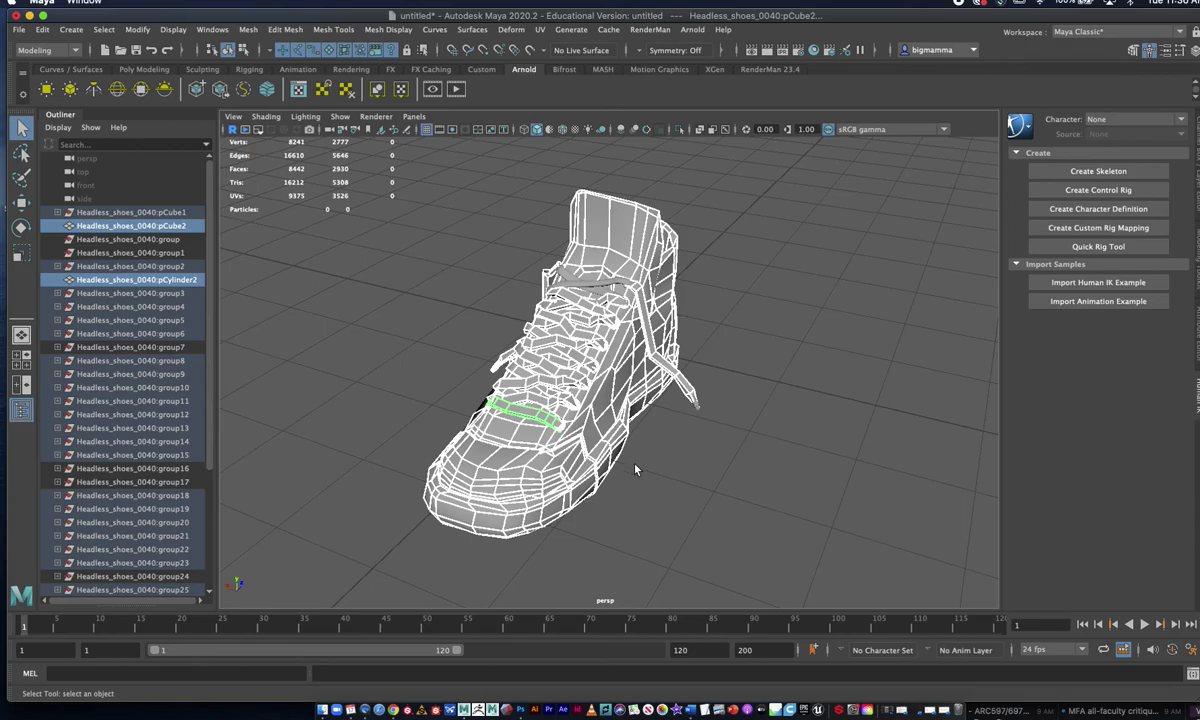
right_click_drag(661, 441, 637, 448, "alt")
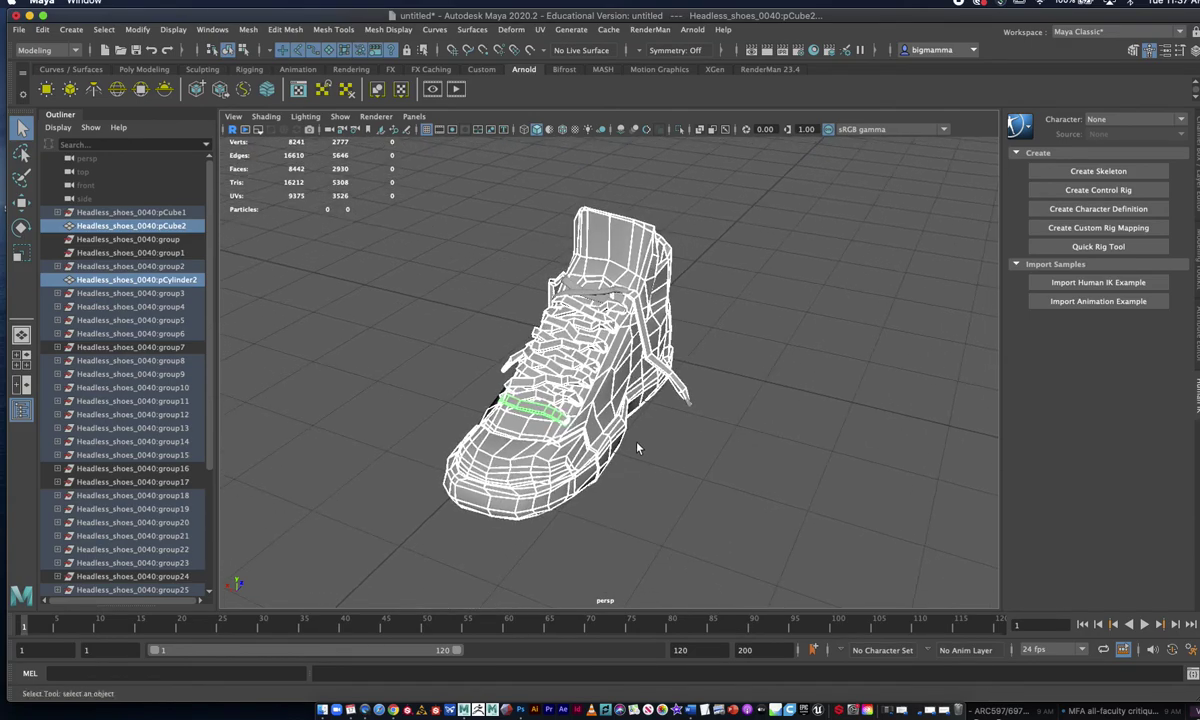
left_click(698, 490)
key("5")
Examine which separate meshes make up the shoe by selecting the upper, toe cap, sole and laces in turn.
left_click_drag(591, 437, 611, 474, "alt")
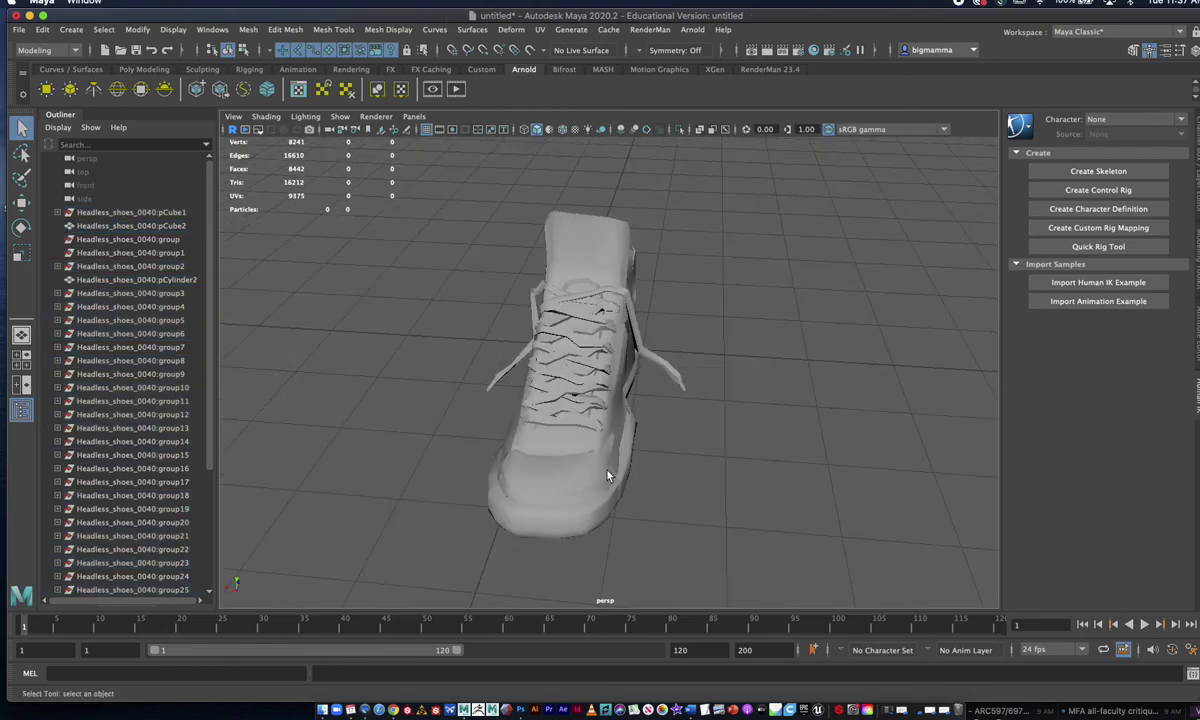
left_click(560, 470)
left_click(566, 435)
right_click_drag(539, 451, 770, 467, "alt")
middle_click_drag(705, 477, 745, 434, "alt")
left_click_drag(745, 434, 621, 420, "alt")
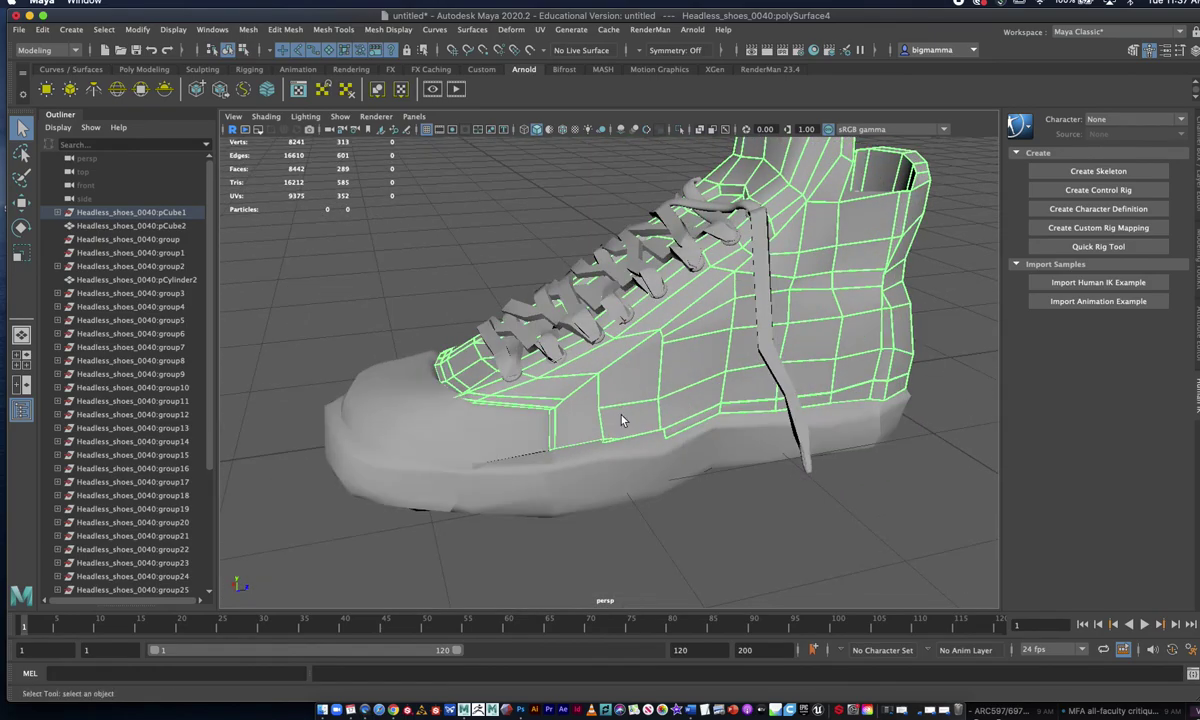
left_click(501, 419)
left_click(515, 481)
left_click(488, 449)
left_click(520, 402)
scroll(582, 382, "up", 6)
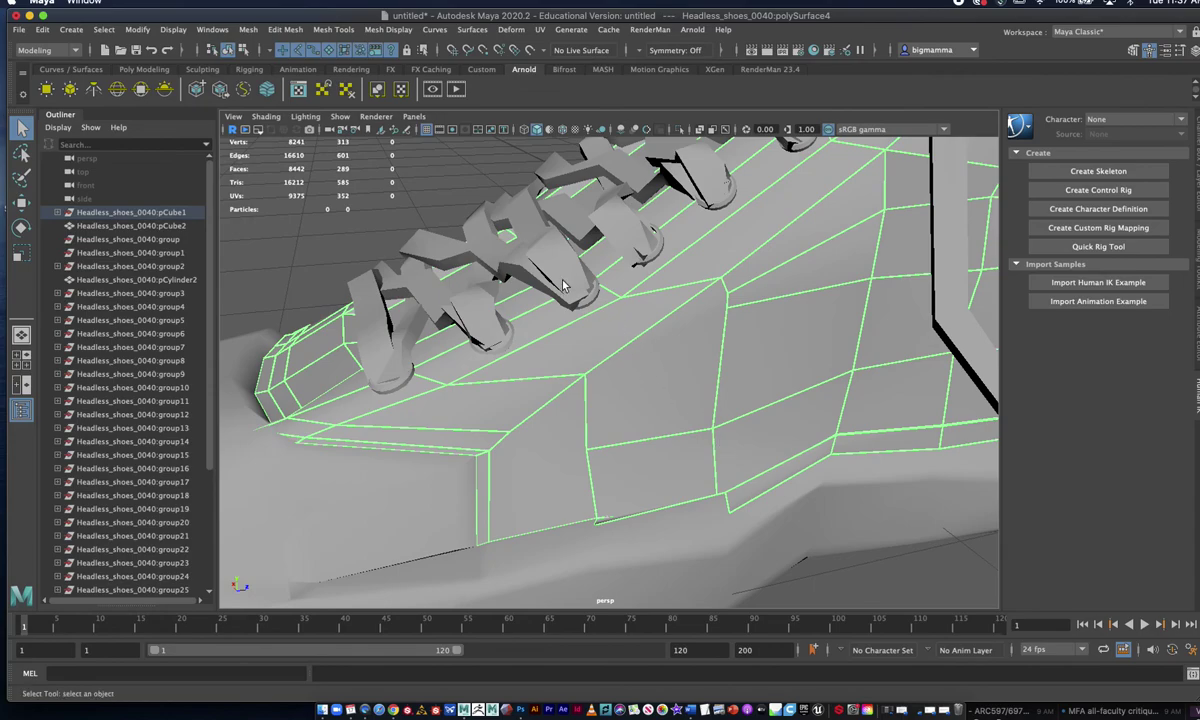
left_click(563, 285)
Select the crossed lace pieces along the shoe's front, leaving the upper, toe cap and sole out of the selection.
left_click_drag(506, 300, 592, 326, "alt")
right_click_drag(799, 501, 565, 420, "alt")
left_click_drag(584, 357, 619, 372, "alt")
left_click_drag(624, 211, 617, 442)
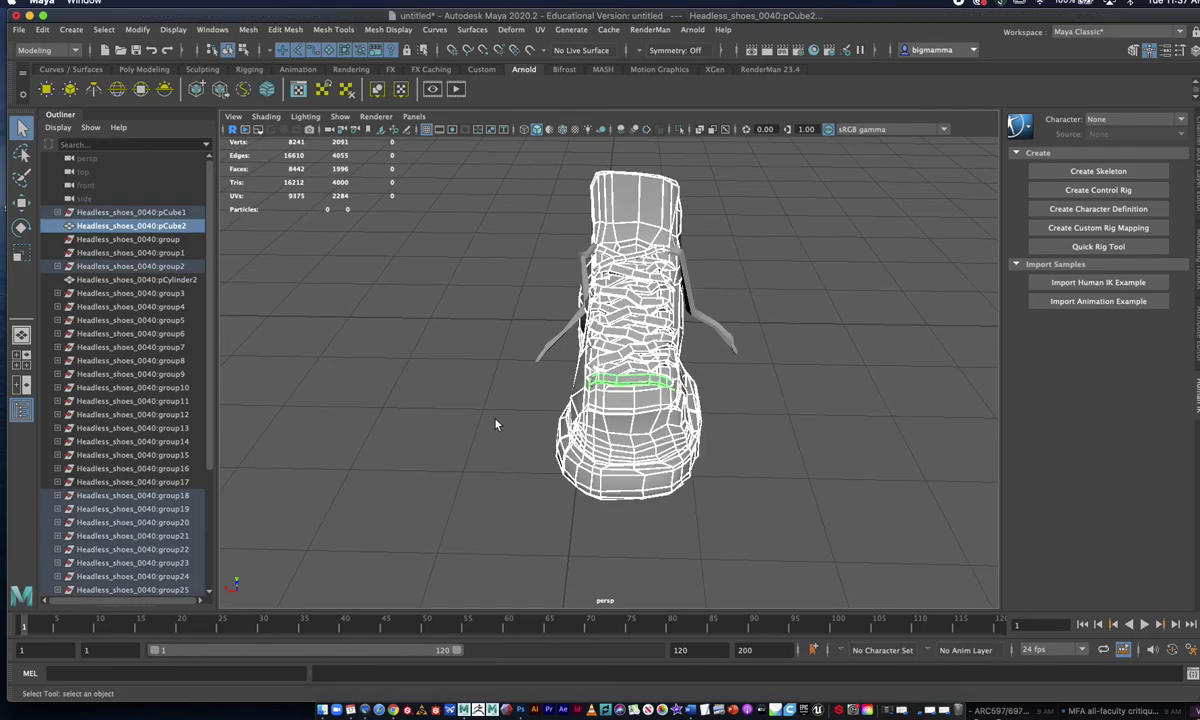
right_click_drag(496, 422, 720, 466, "alt")
left_click(651, 459, "ctrl")
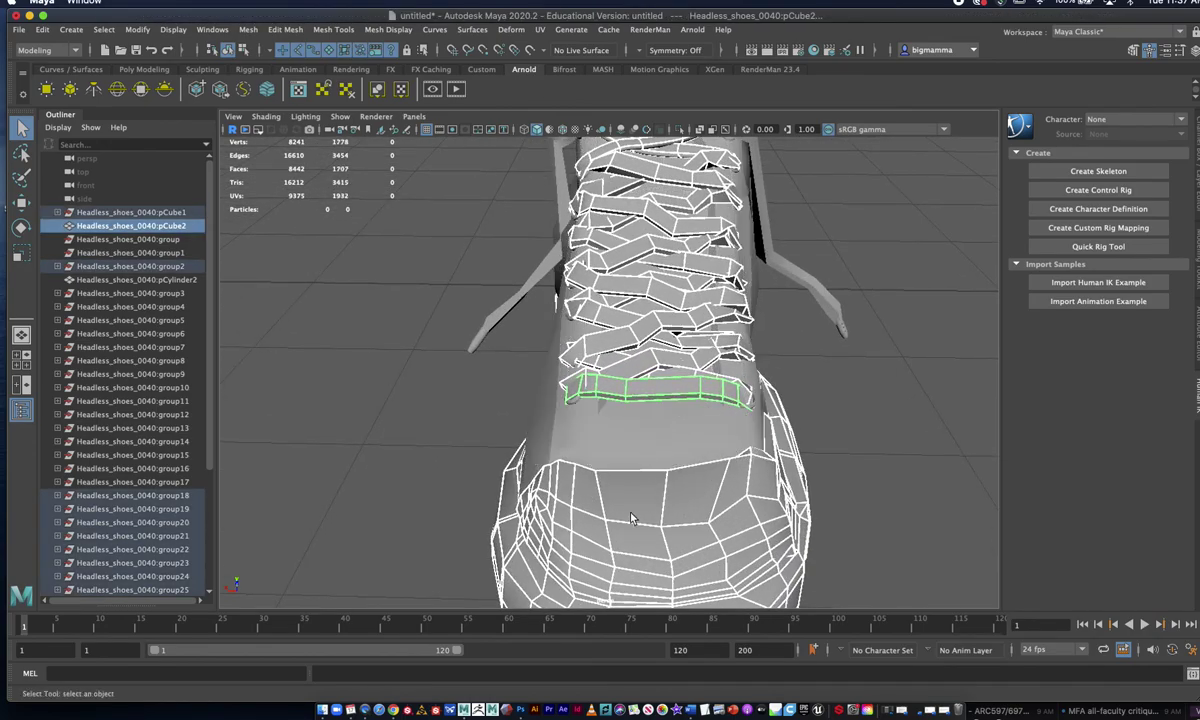
left_click(632, 516, "ctrl")
left_click(499, 534, "ctrl")
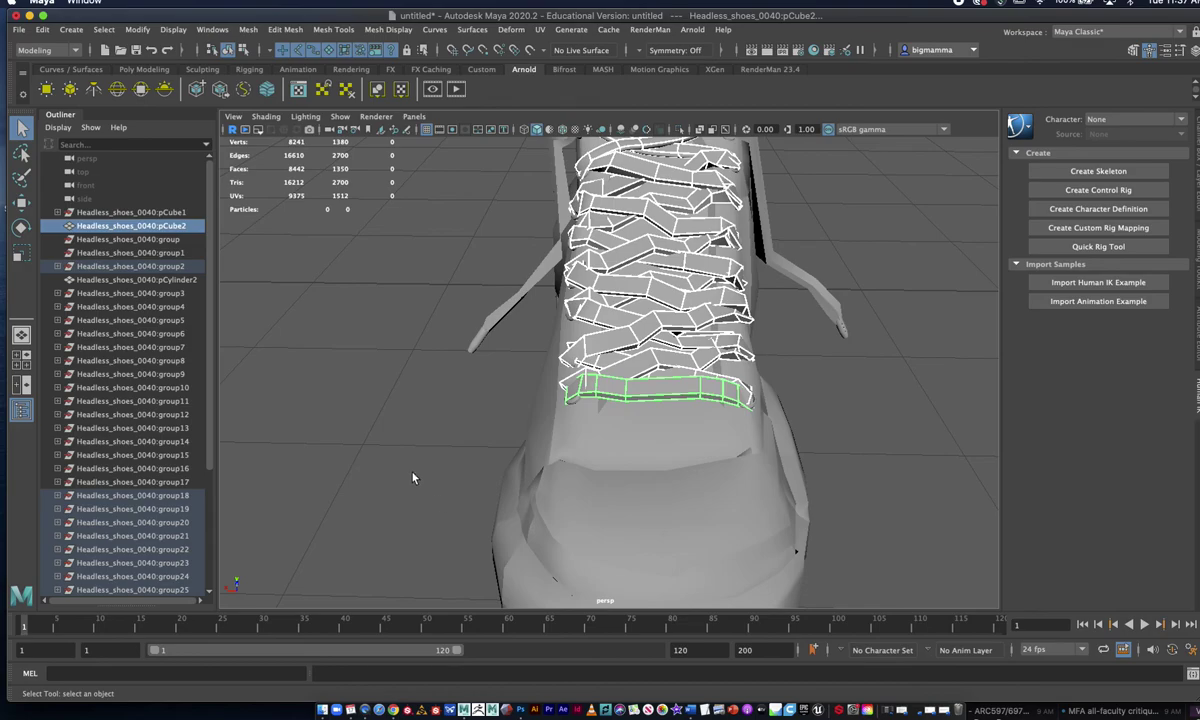
Add the two loose lace ends hanging on either side of the shoe to the lace selection.
left_click_drag(415, 477, 509, 447, "alt")
right_click_drag(509, 447, 658, 363, "alt")
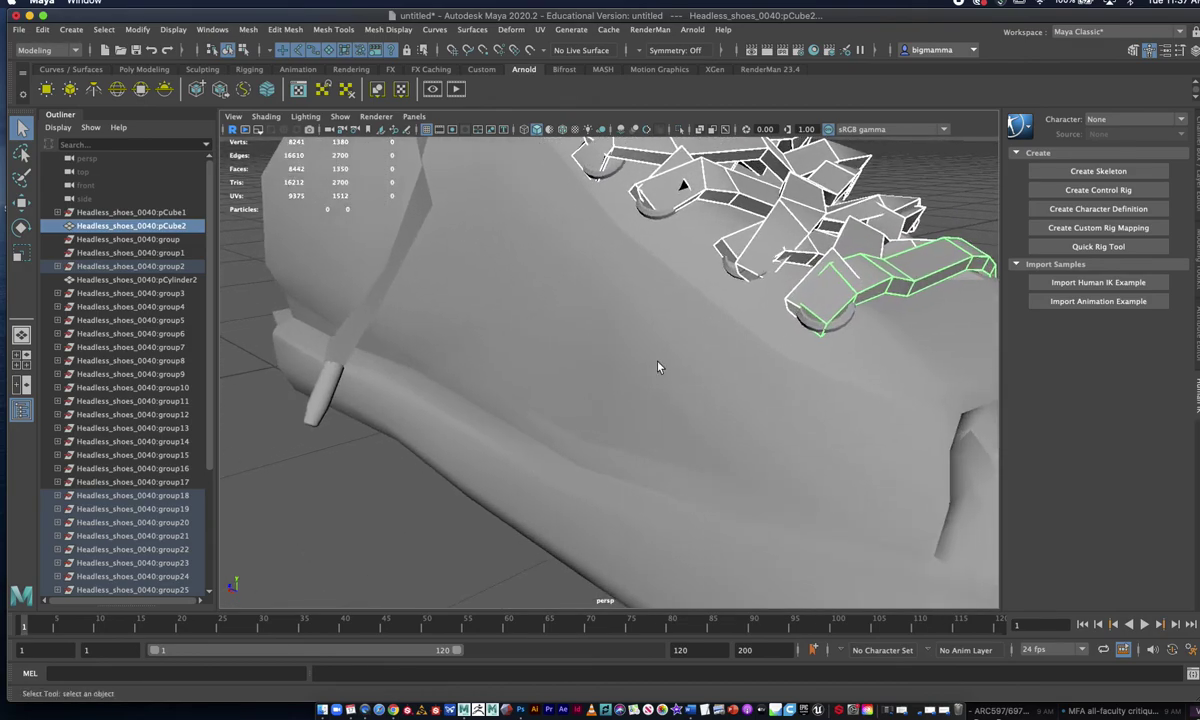
middle_click_drag(658, 363, 580, 554, "alt")
left_click_drag(687, 486, 632, 444, "alt")
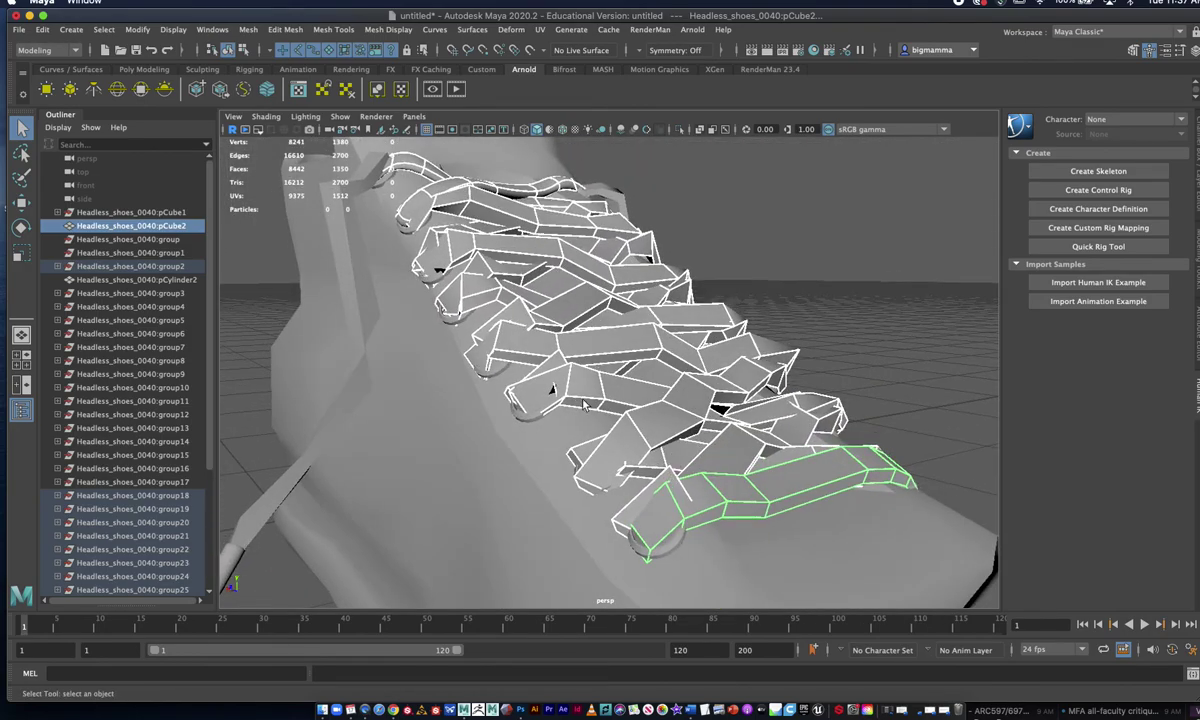
left_click(365, 302)
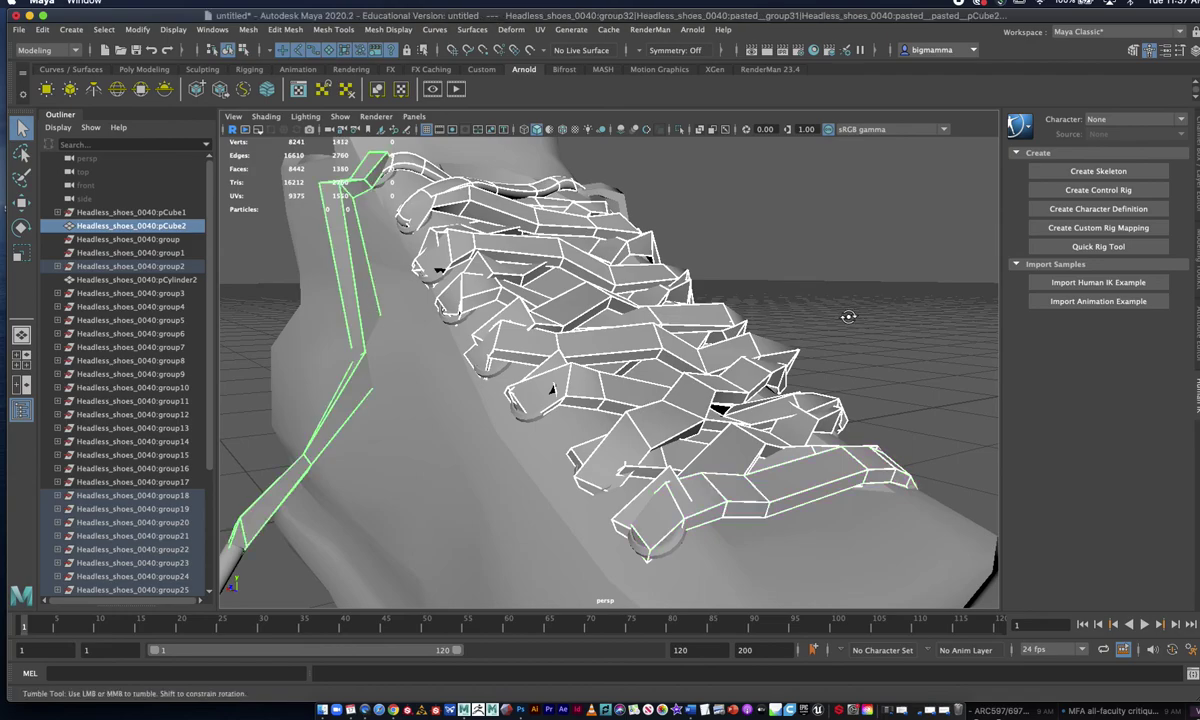
left_click_drag(855, 321, 652, 331, "alt")
left_click(907, 354, "shift")
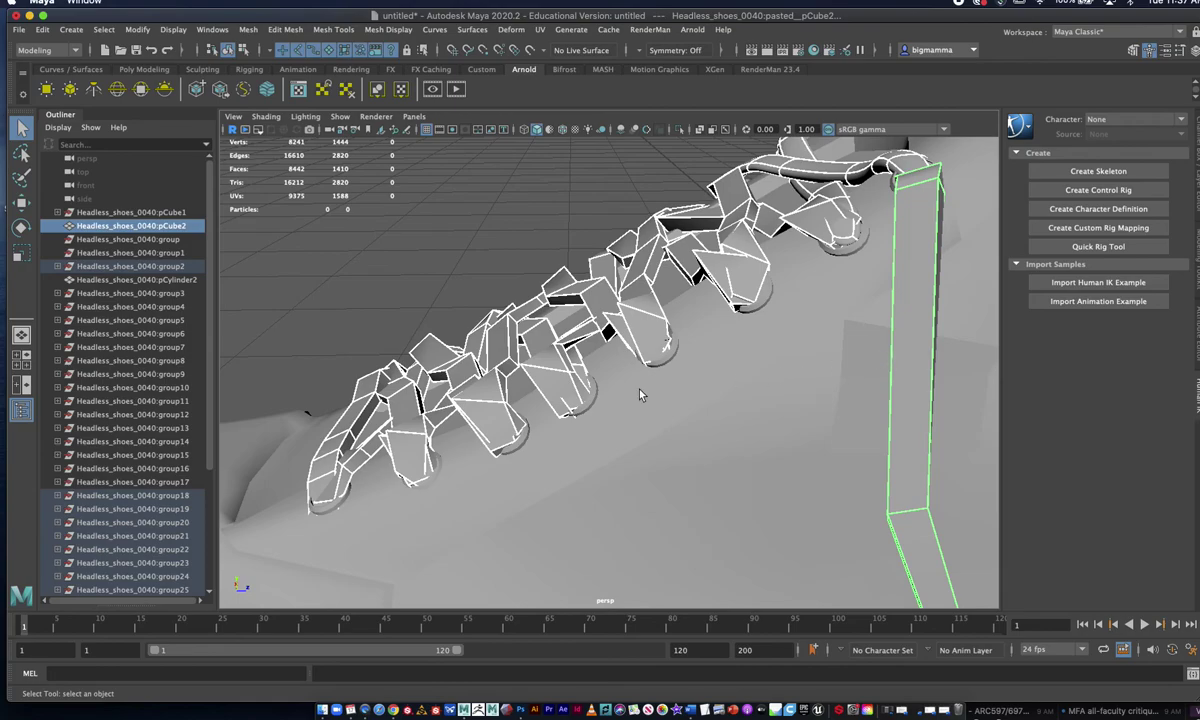
Combine all the selected lace pieces into a single mesh and clear the selection.
left_click_drag(783, 431, 630, 407, "alt")
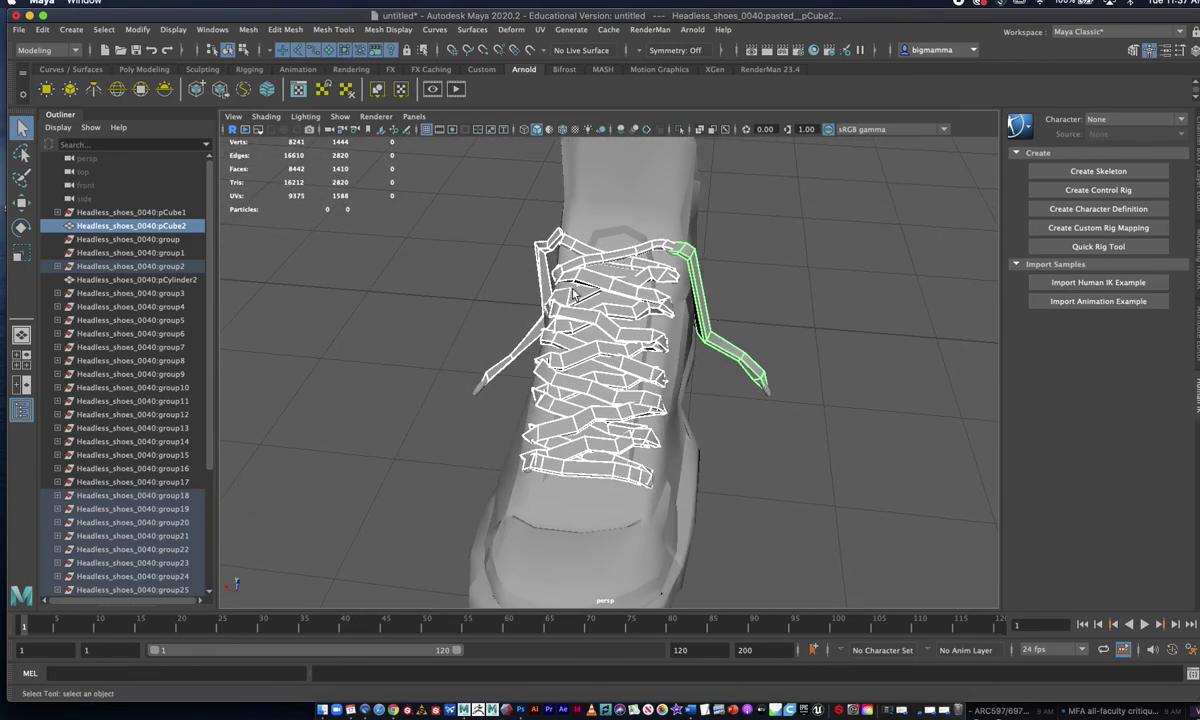
mouse_move(612, 362)
left_mouse_down("alt")
mouse_move(597, 357)
mouse_move(614, 362)
left_mouse_up("alt")
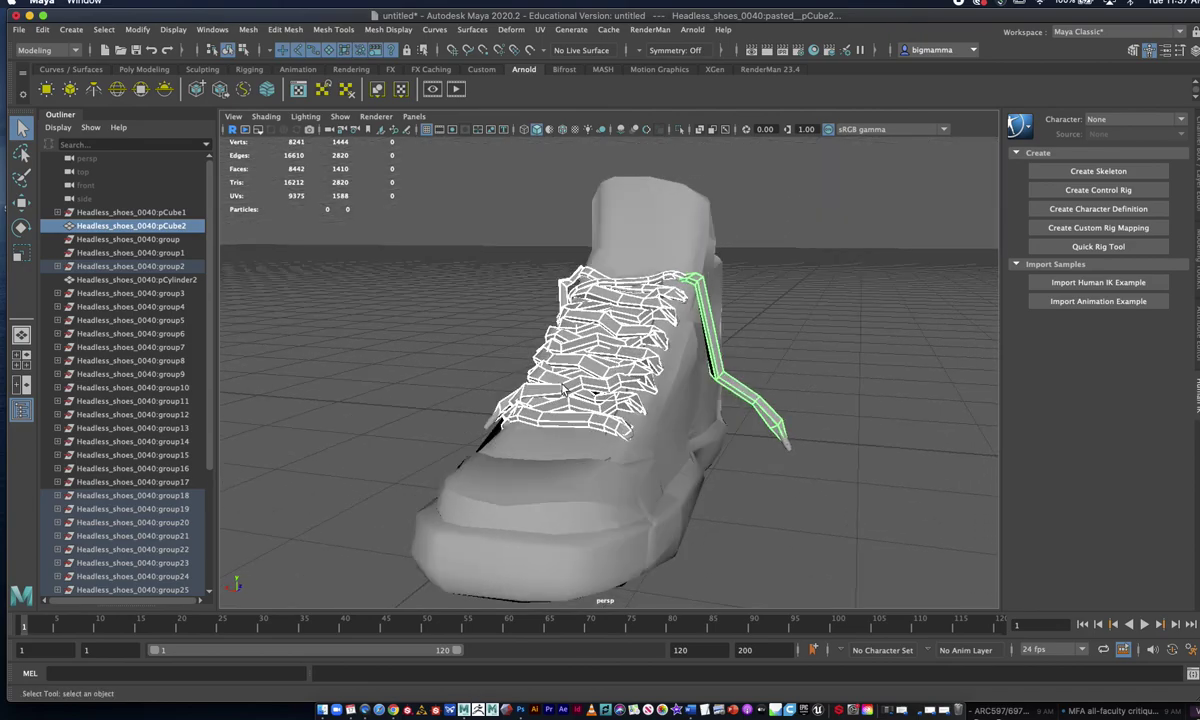
right_click_drag(562, 383, 790, 443, "alt")
middle_click_drag(790, 443, 592, 365, "alt")
left_click_drag(592, 365, 715, 505, "alt")
scroll(715, 505, "down", 2)
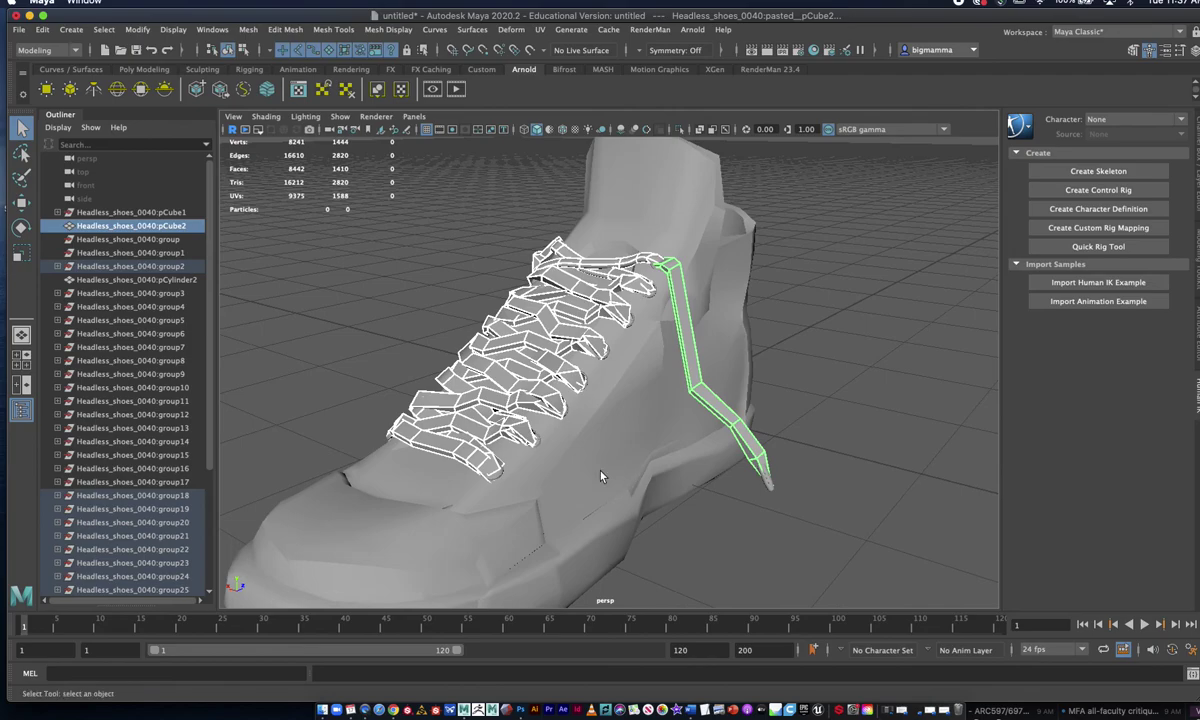
left_click(250, 30)
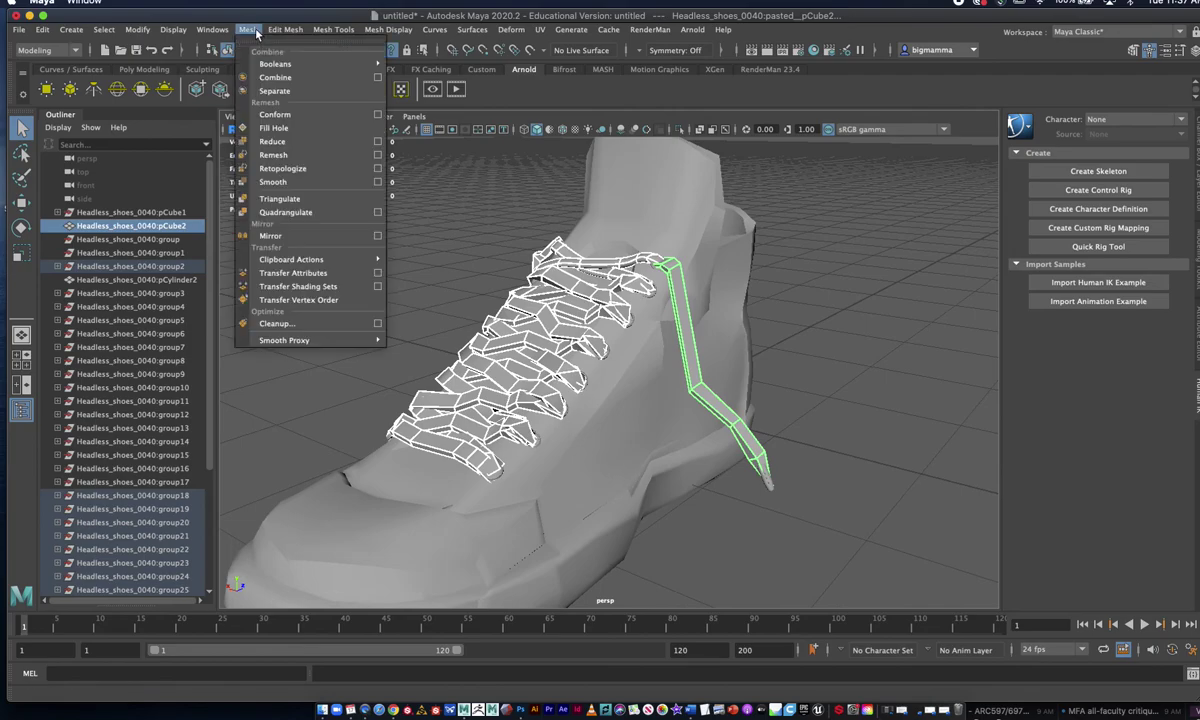
left_click(298, 79)
left_click(770, 289)
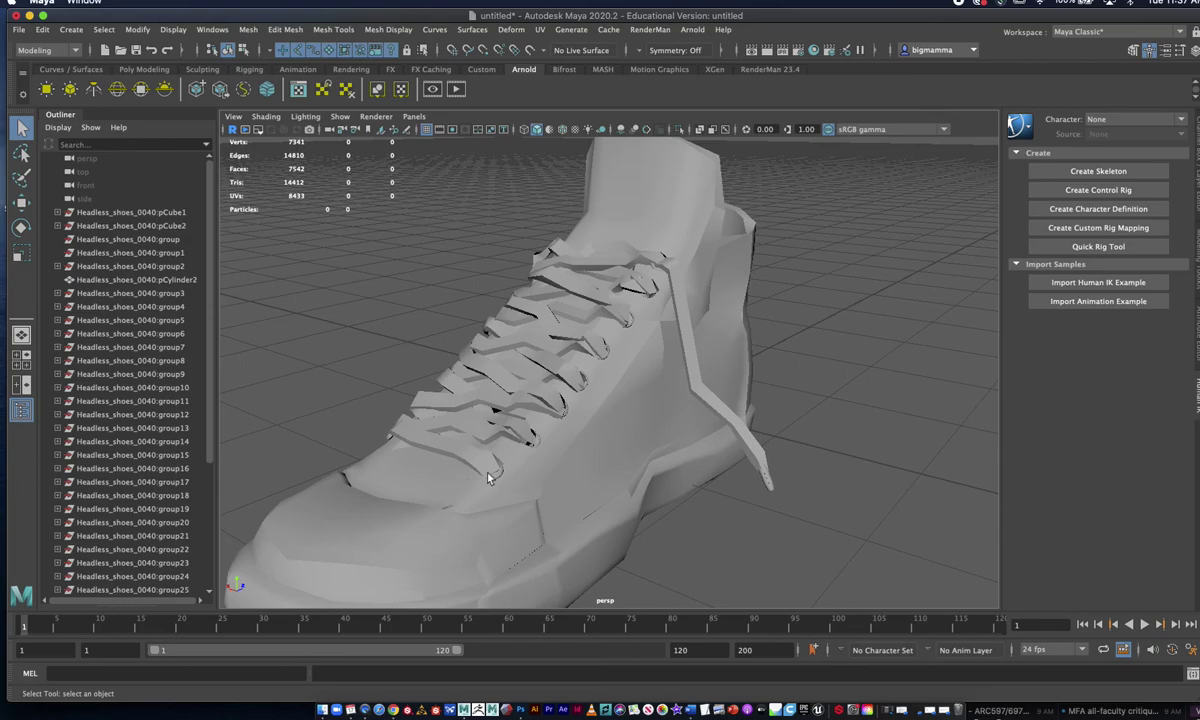
Combine the two tips of the loose lace ends into one mesh.
left_click(771, 491)
left_click_drag(524, 411, 374, 524, "alt")
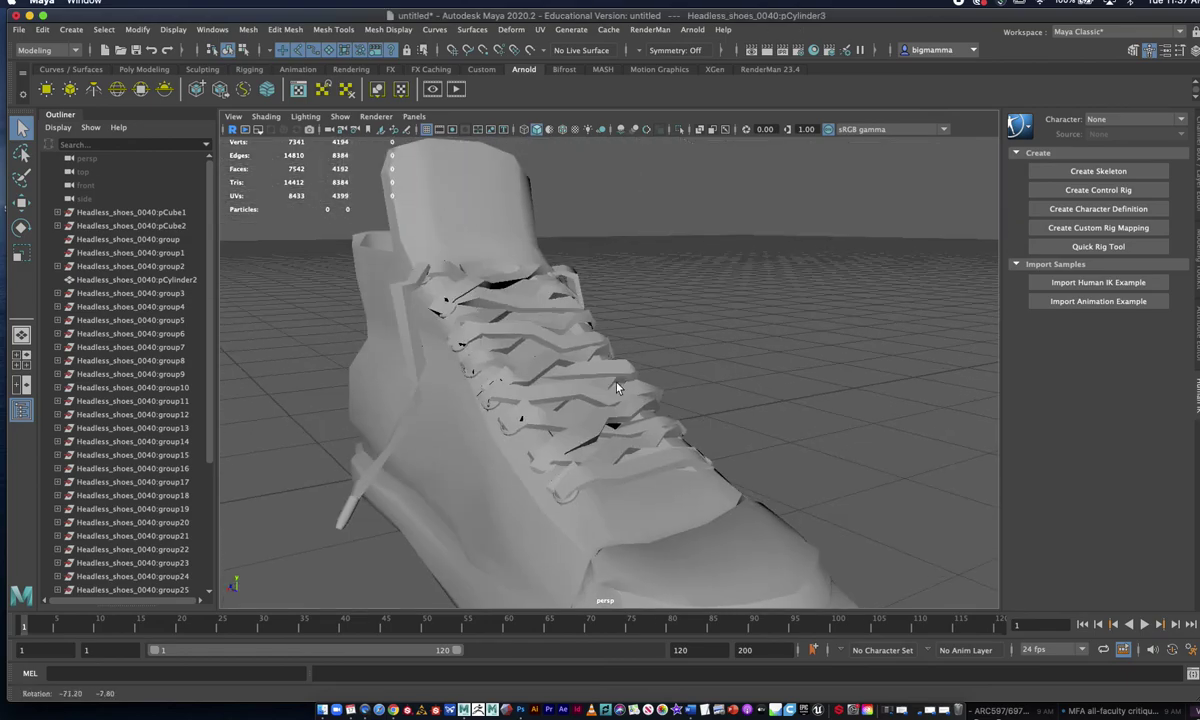
left_click(343, 523, "shift")
left_click(249, 33)
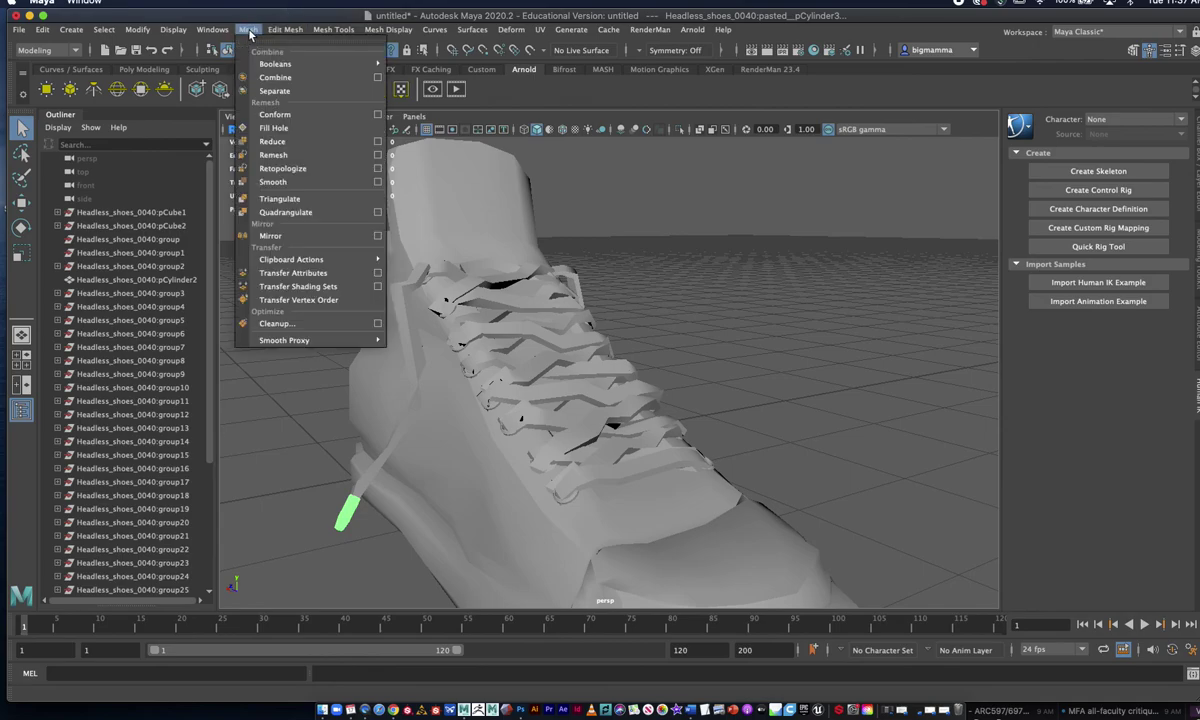
left_click(282, 77)
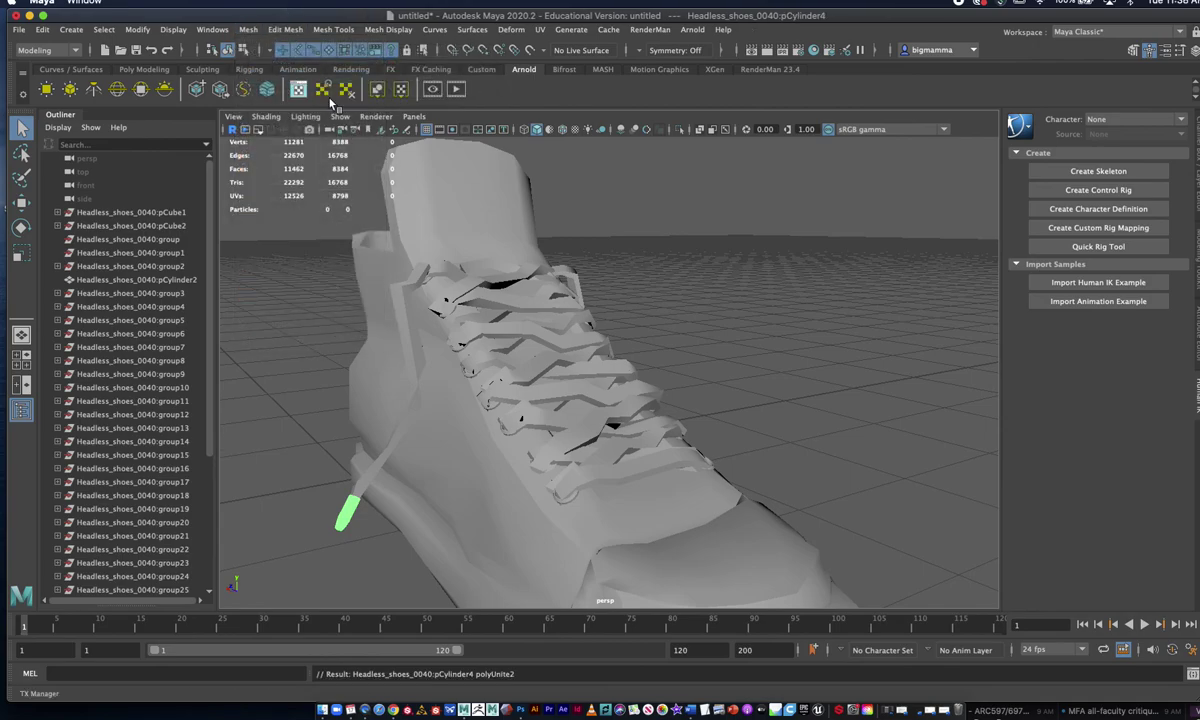
Select only the lace eyelets on both sides of the shoe, excluding the laces, toe cap and other shoe parts.
left_click_drag(712, 343, 514, 348, "alt")
left_click_drag(424, 230, 810, 459)
left_click(578, 424, "shift")
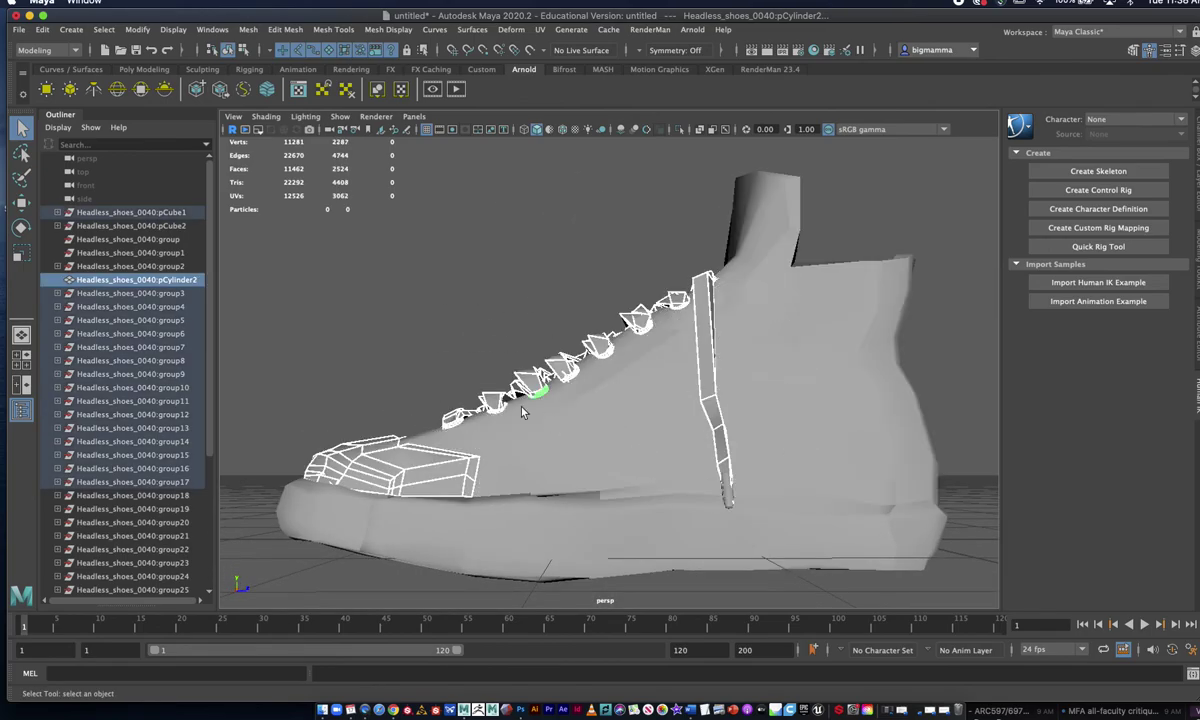
left_click(380, 481, "shift")
left_click_drag(394, 323, 551, 378, "alt")
left_click(556, 432, "shift")
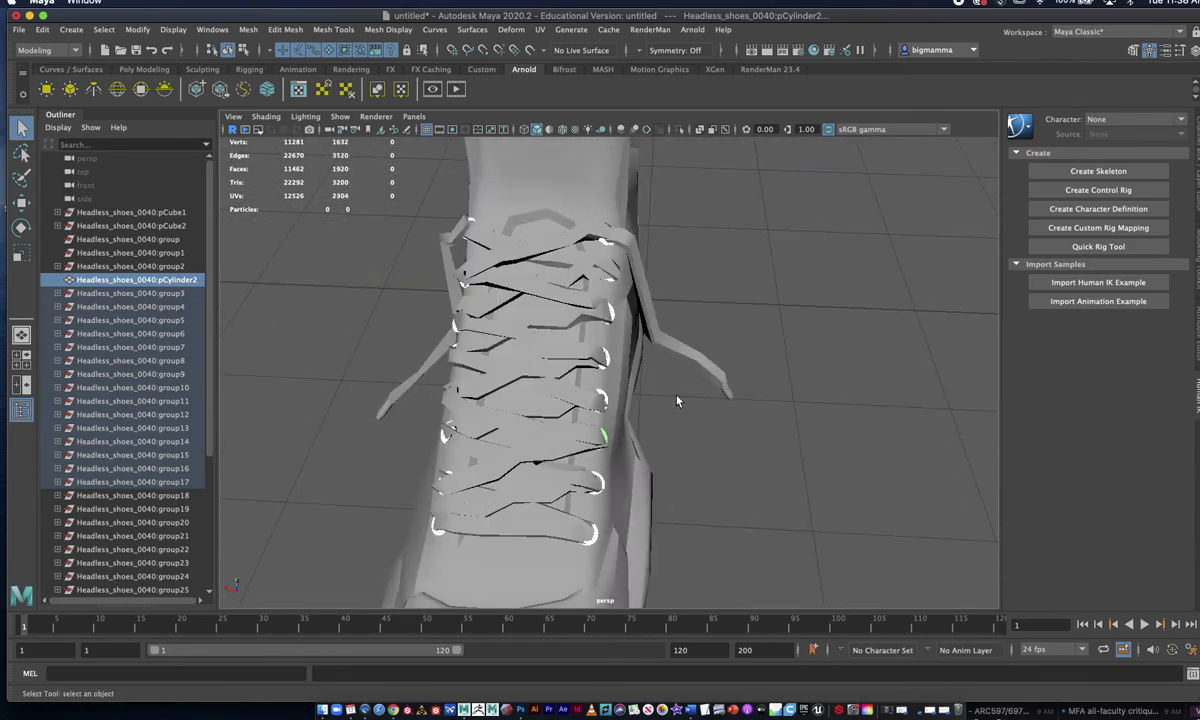
Combine all the selected eyelets into a single mesh.
left_click_drag(677, 399, 520, 365, "alt")
right_click_drag(520, 365, 708, 408, "alt")
middle_click_drag(629, 378, 752, 377, "alt")
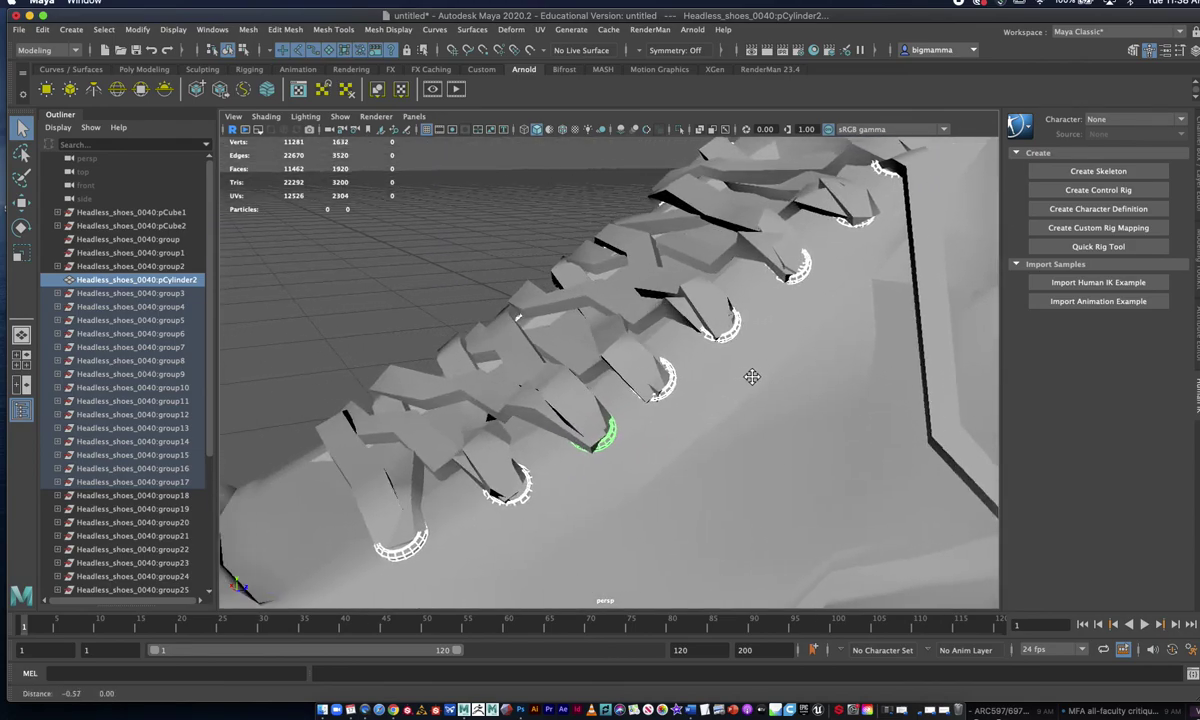
scroll(752, 376, "down", 4)
left_click_drag(817, 399, 780, 362, "alt")
left_click(248, 29)
mouse_move(270, 63)
left_click(418, 63)
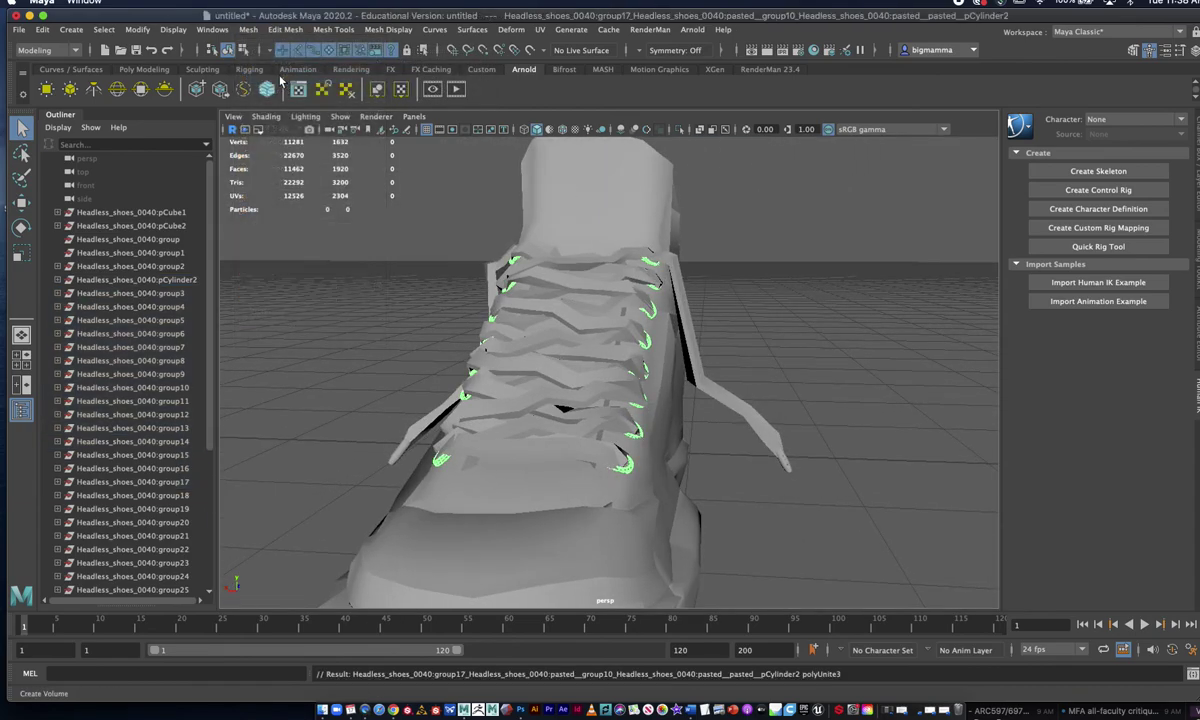
Check the combined meshes by selecting the laces, the shoe upper and the lace tips in turn.
left_click(647, 289)
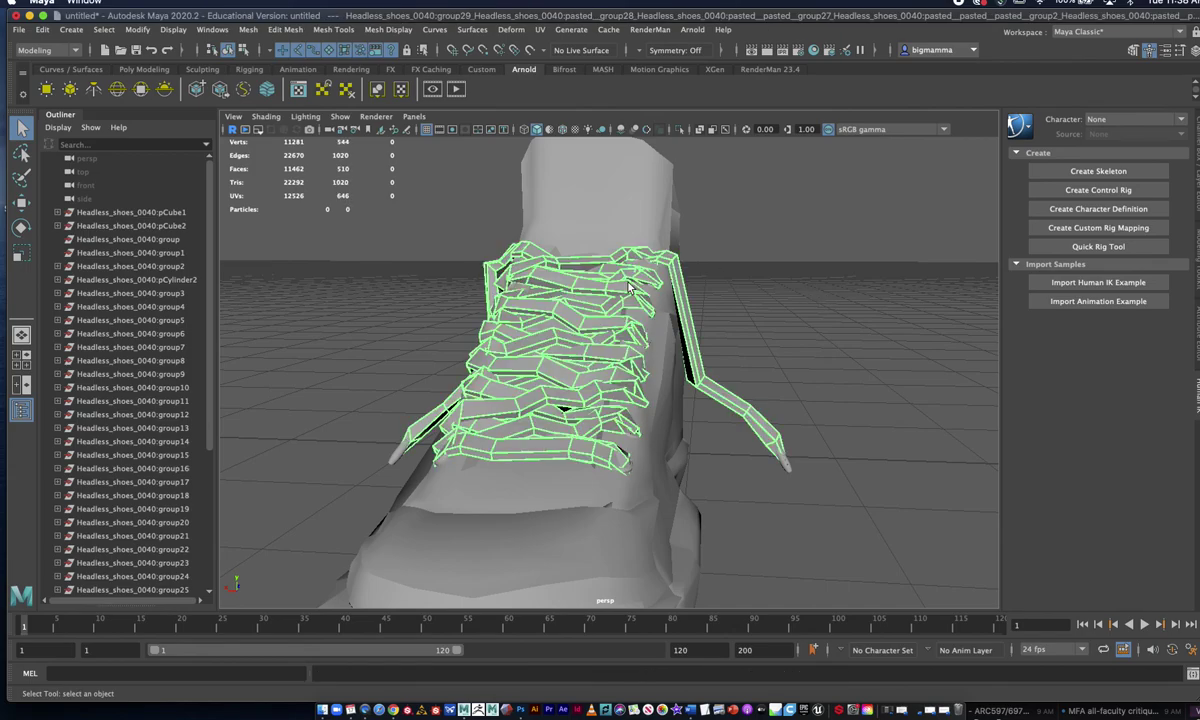
left_click(629, 469)
left_click(661, 442)
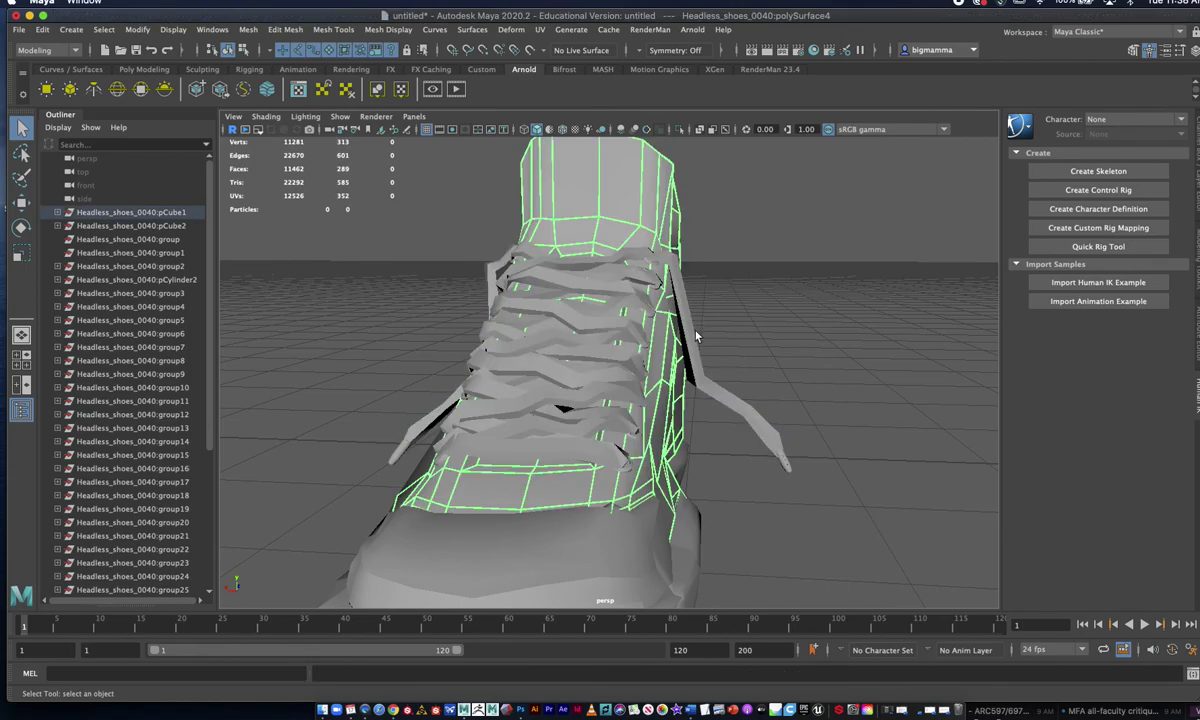
left_click(696, 333)
left_click(787, 472)
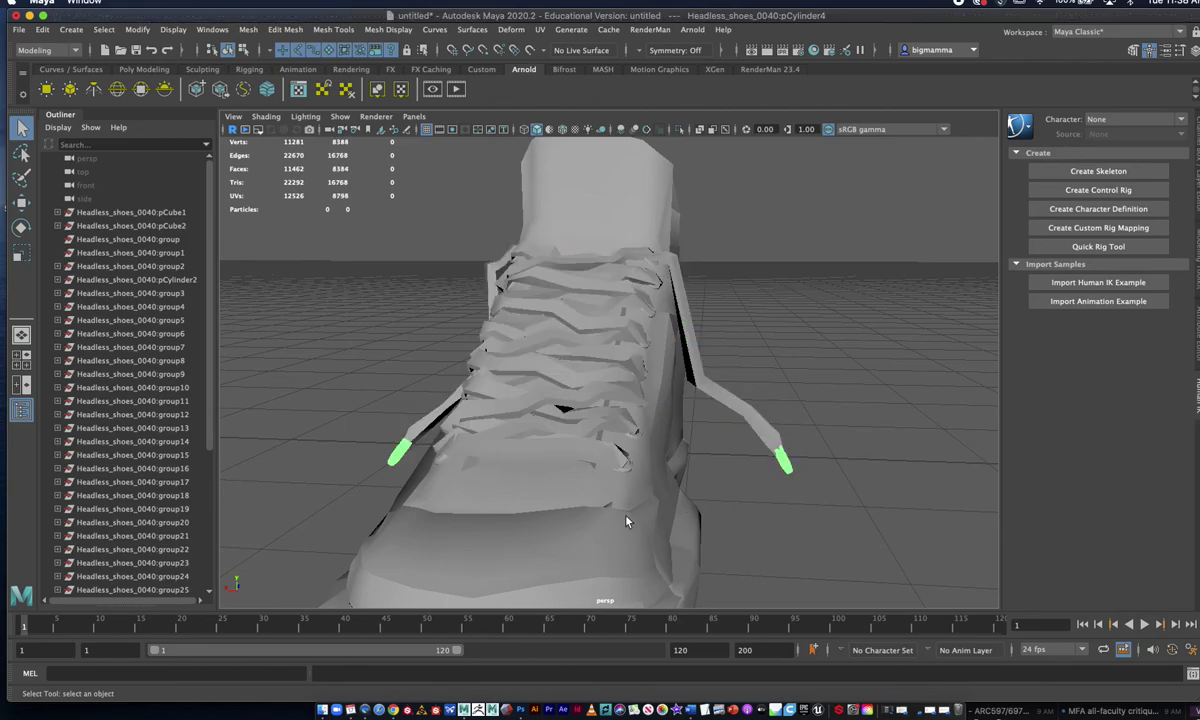
Check that the shoe upper and the sole are separate meshes by selecting each of them.
left_click(612, 484)
left_click(613, 217)
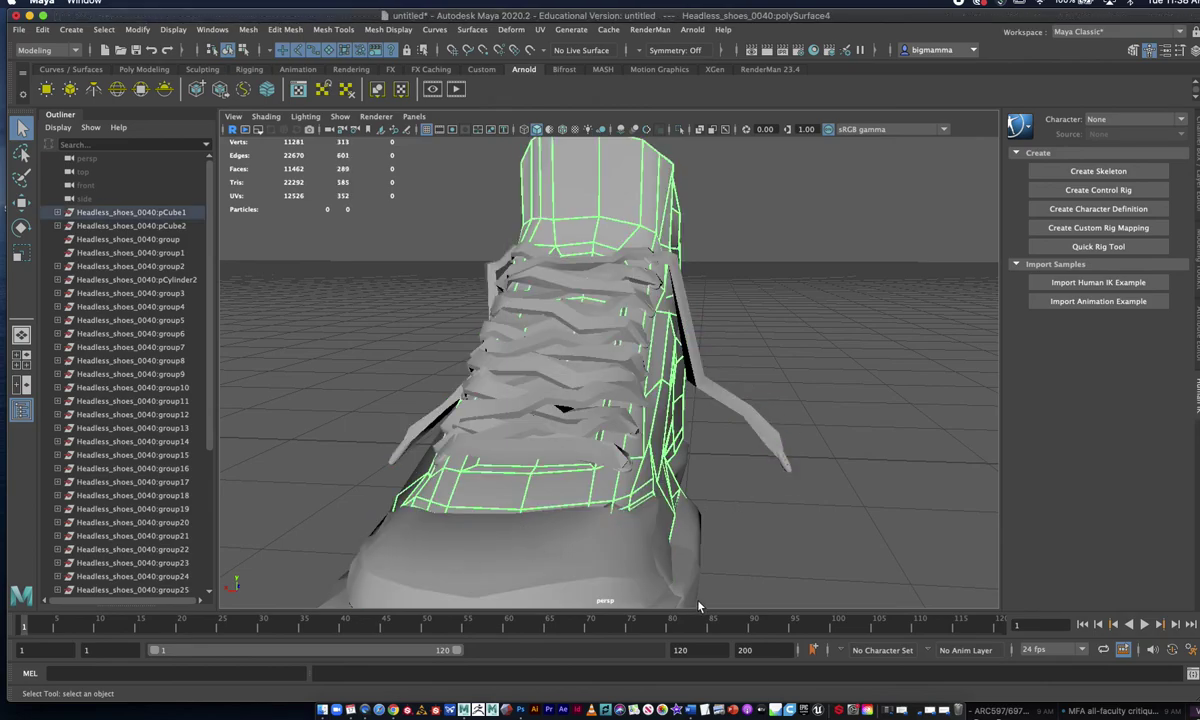
left_click(688, 568)
right_click_drag(857, 534, 690, 438, "alt")
left_click_drag(780, 438, 694, 442, "alt")
right_click_drag(565, 432, 692, 440, "alt")
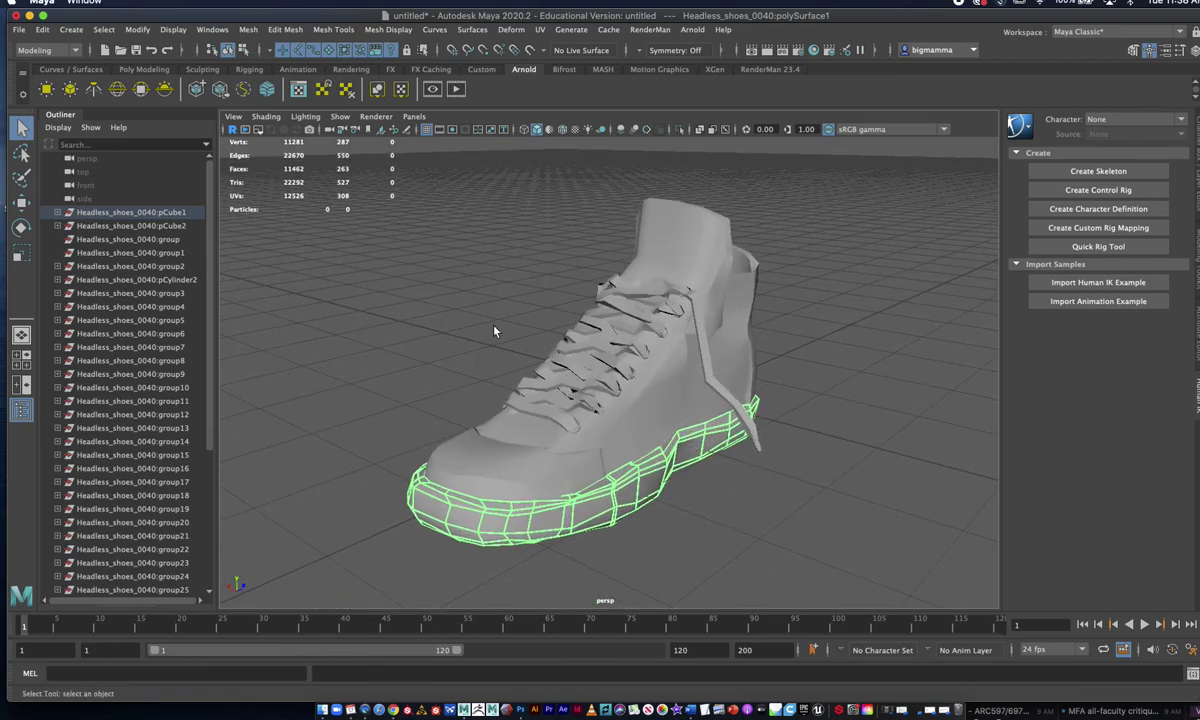
Select all the shoe meshes and delete their construction history.
left_click_drag(474, 297, 741, 492)
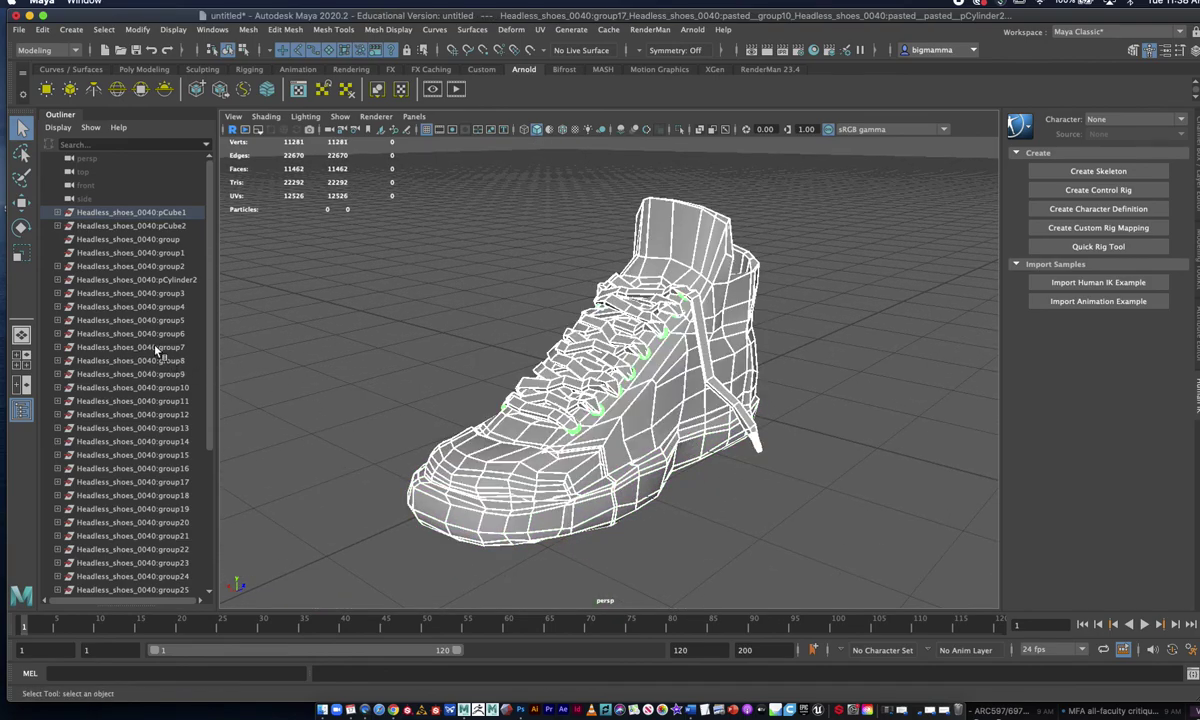
scroll(157, 350, "down", 5)
scroll(155, 347, "up", 10)
left_click_drag(396, 228, 798, 549)
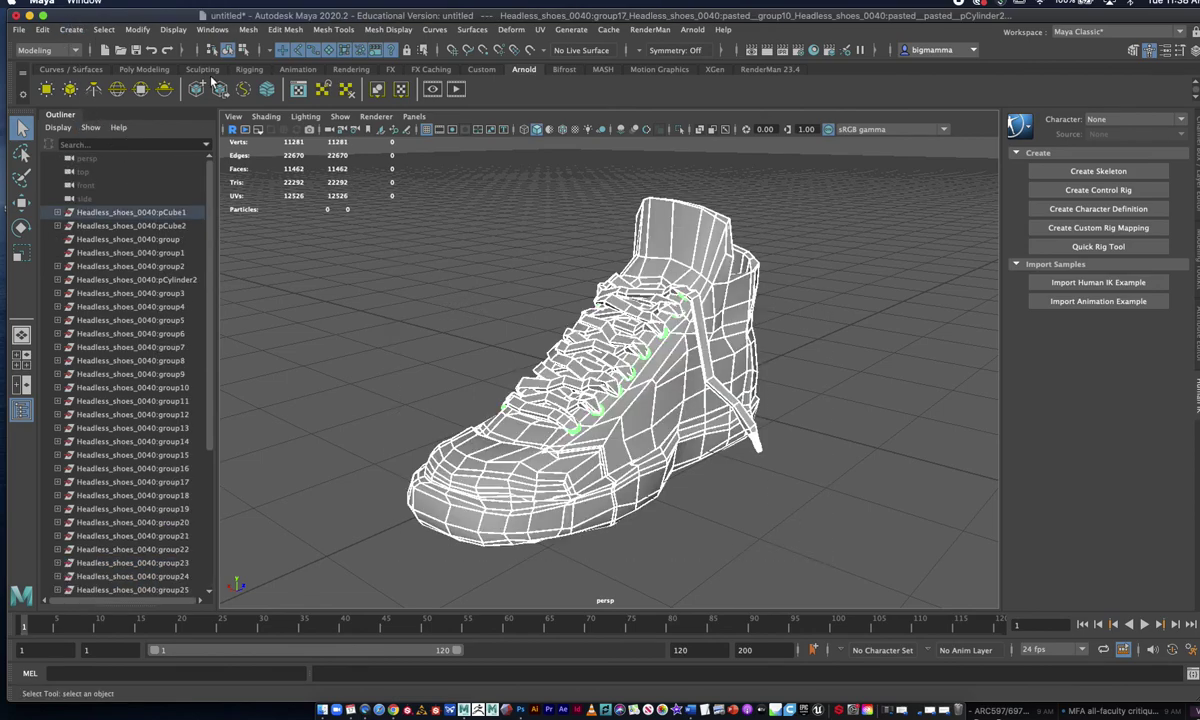
left_click(38, 32)
mouse_move(163, 192)
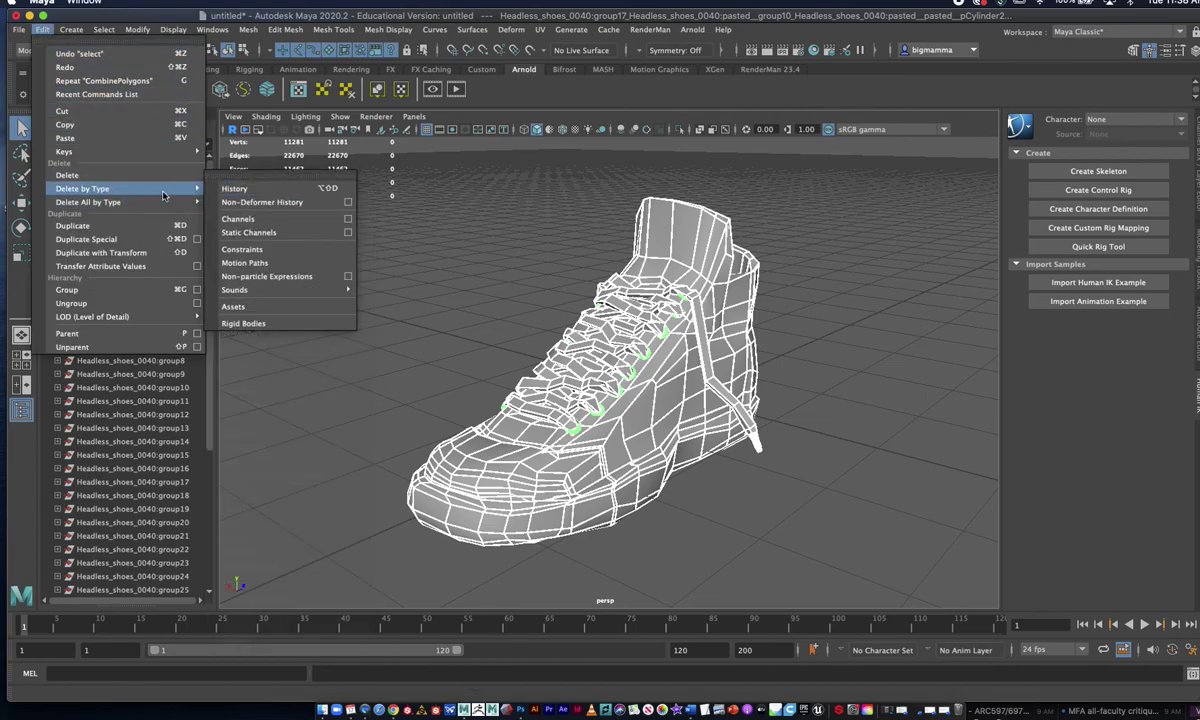
left_click(236, 188)
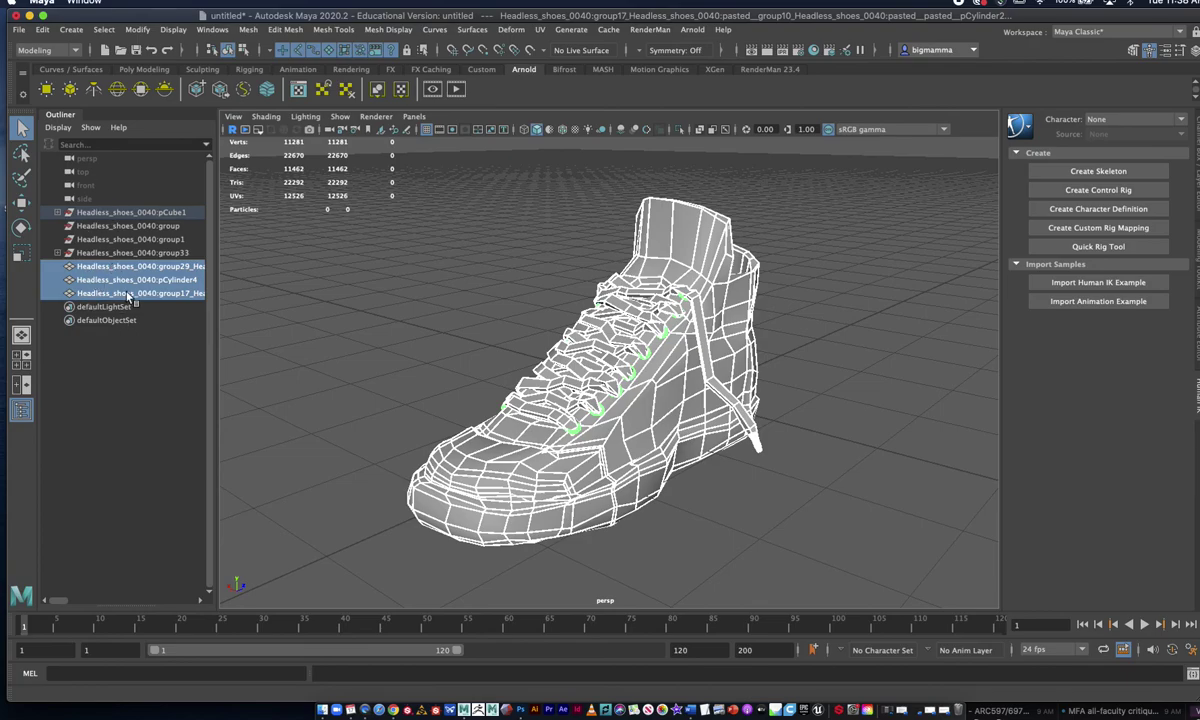
Freeze the transformations of the selected shoe meshes and clear the selection.
left_click(138, 30)
left_click(187, 92)
left_click(431, 318)
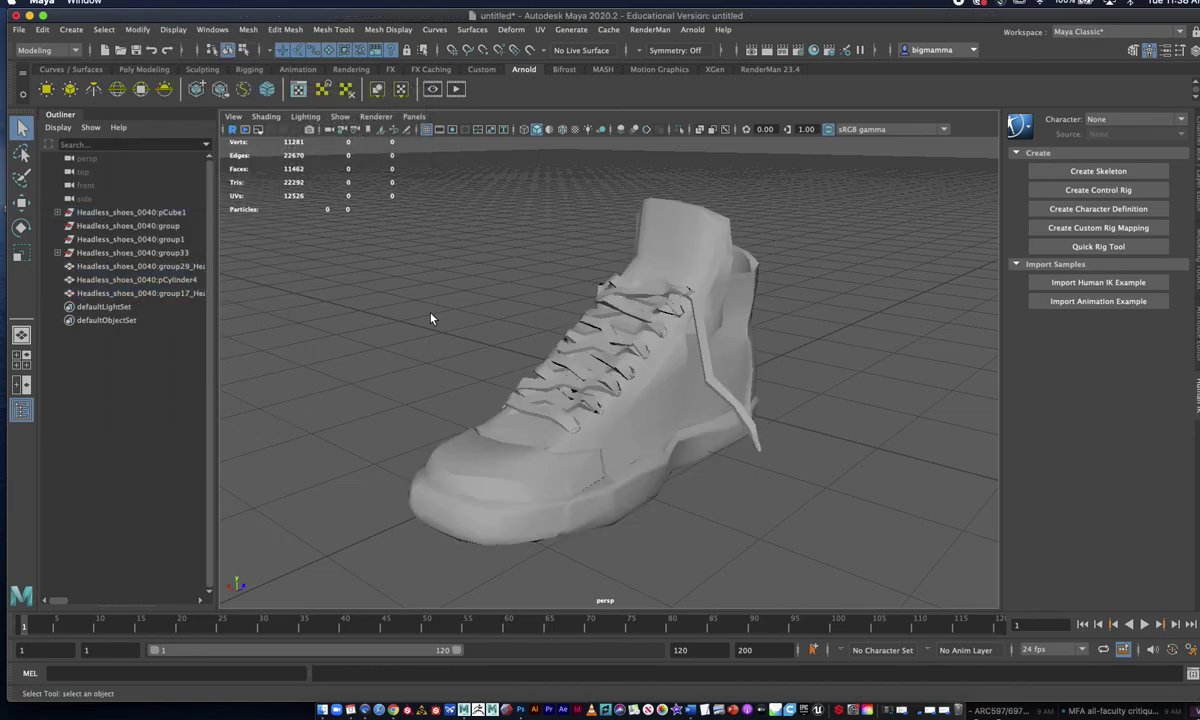
Examine what the pCube1, group and group1 nodes contain, and compare them with a selection of the whole shoe.
left_click(120, 213)
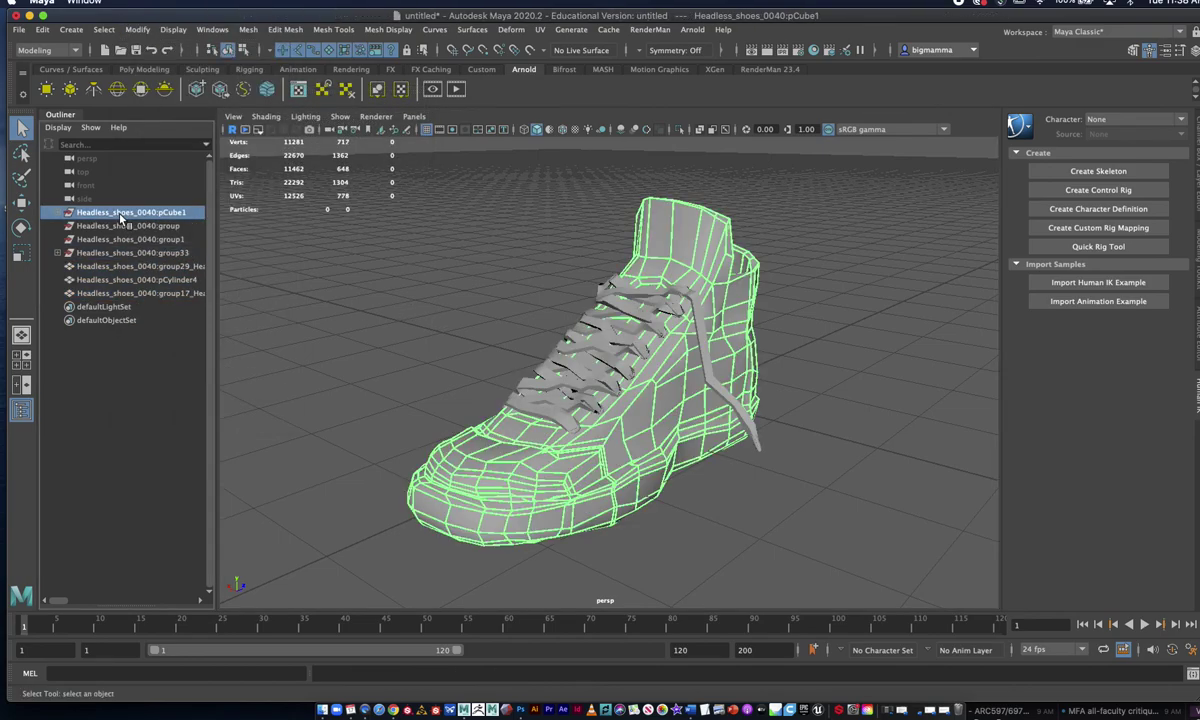
left_click(124, 227)
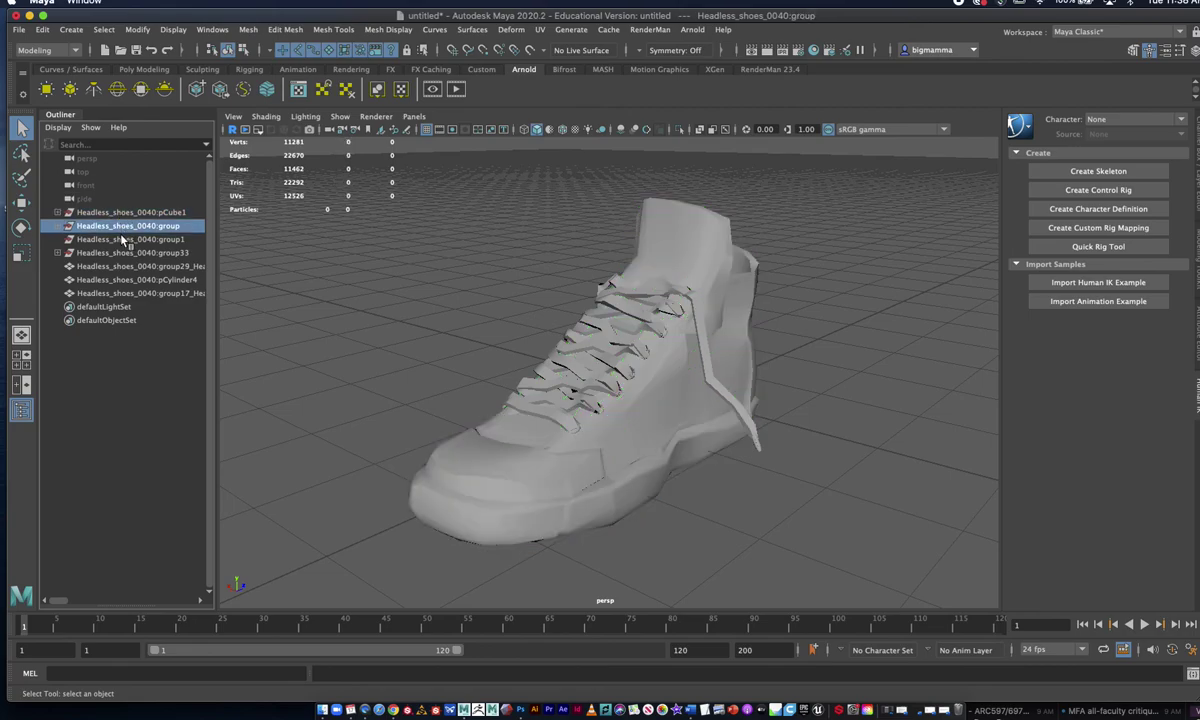
left_click(122, 240)
left_click(480, 362)
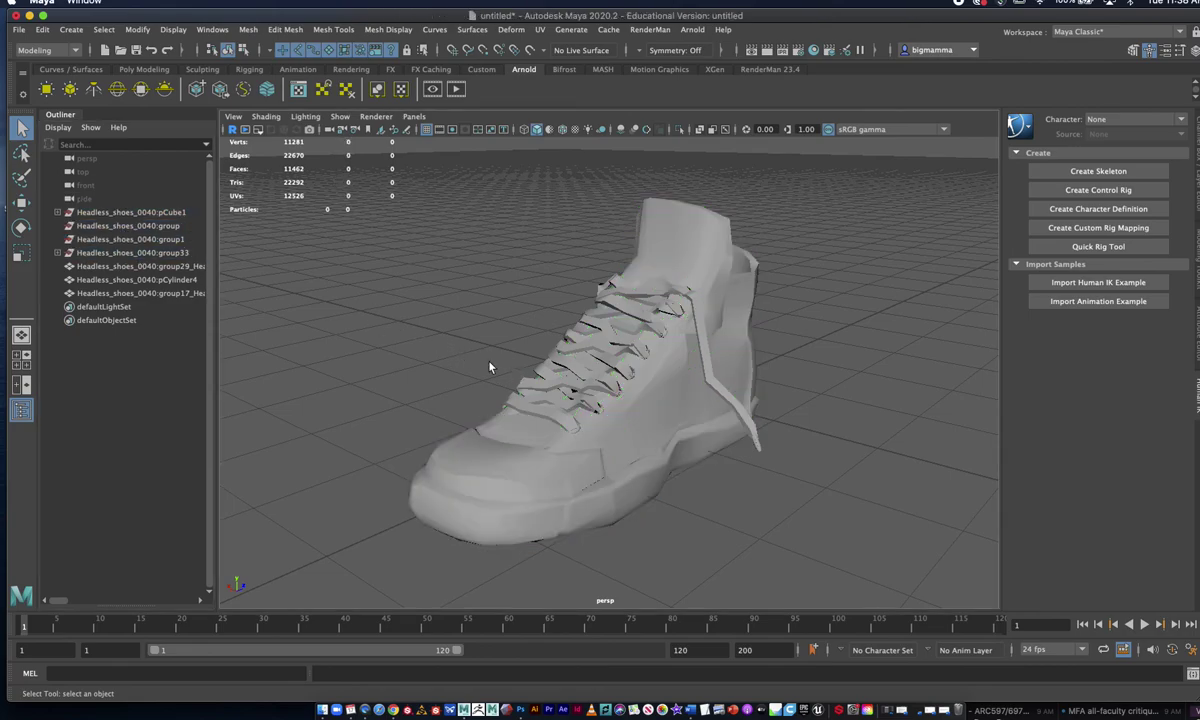
left_click_drag(490, 367, 697, 465)
right_click_drag(778, 470, 587, 447, "alt")
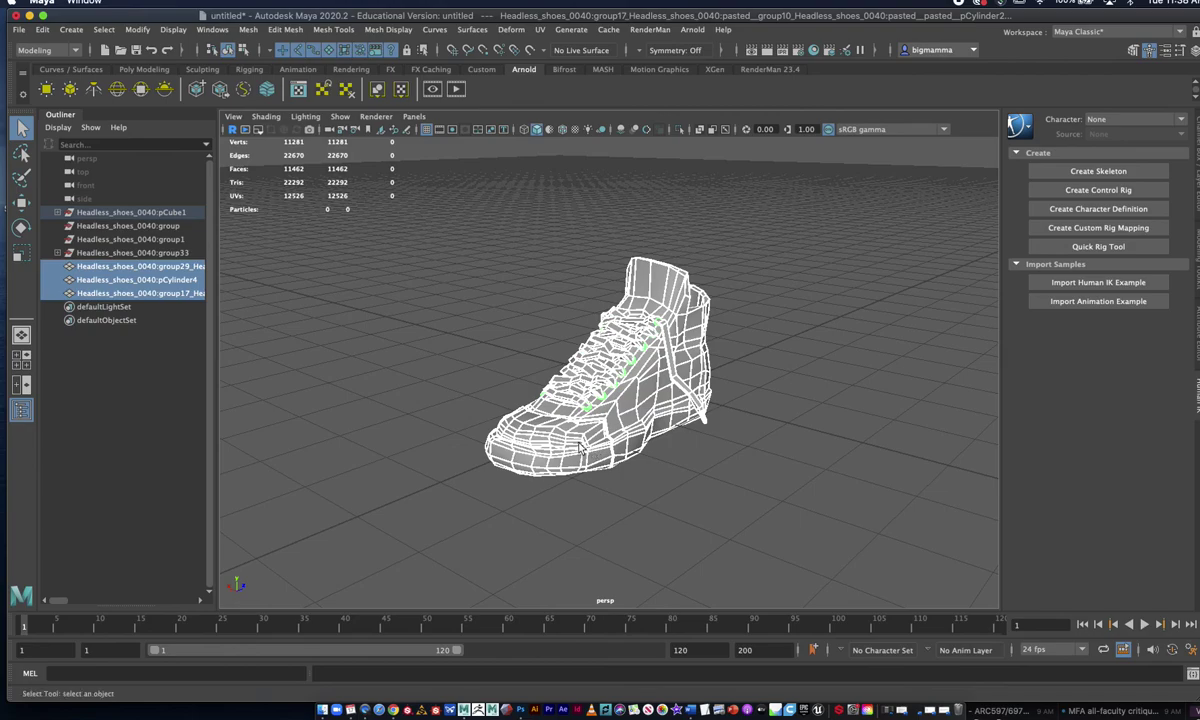
left_click_drag(587, 447, 582, 425, "alt")
right_click_drag(582, 425, 822, 501, "alt")
left_click(822, 501)
left_click_drag(636, 488, 708, 506, "alt")
Check the remaining top-level nodes and delete the empty groups group33, group1 and group.
left_click(101, 280)
left_click(101, 292)
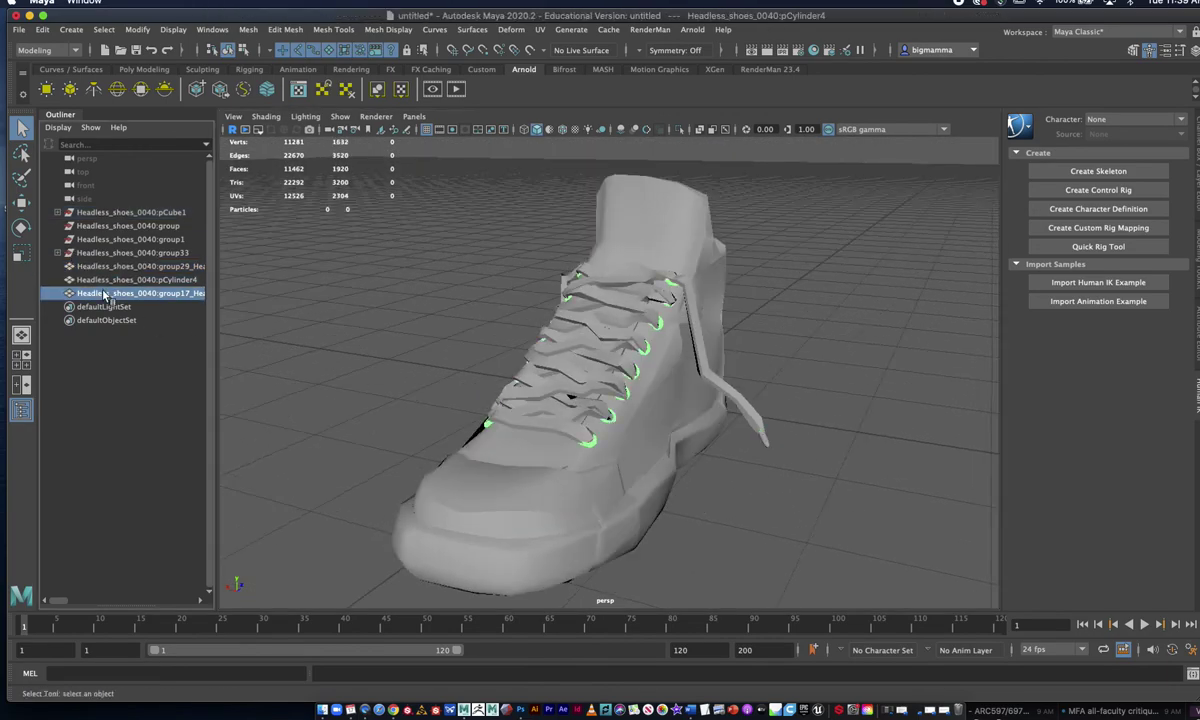
left_click(106, 267)
left_click(104, 254)
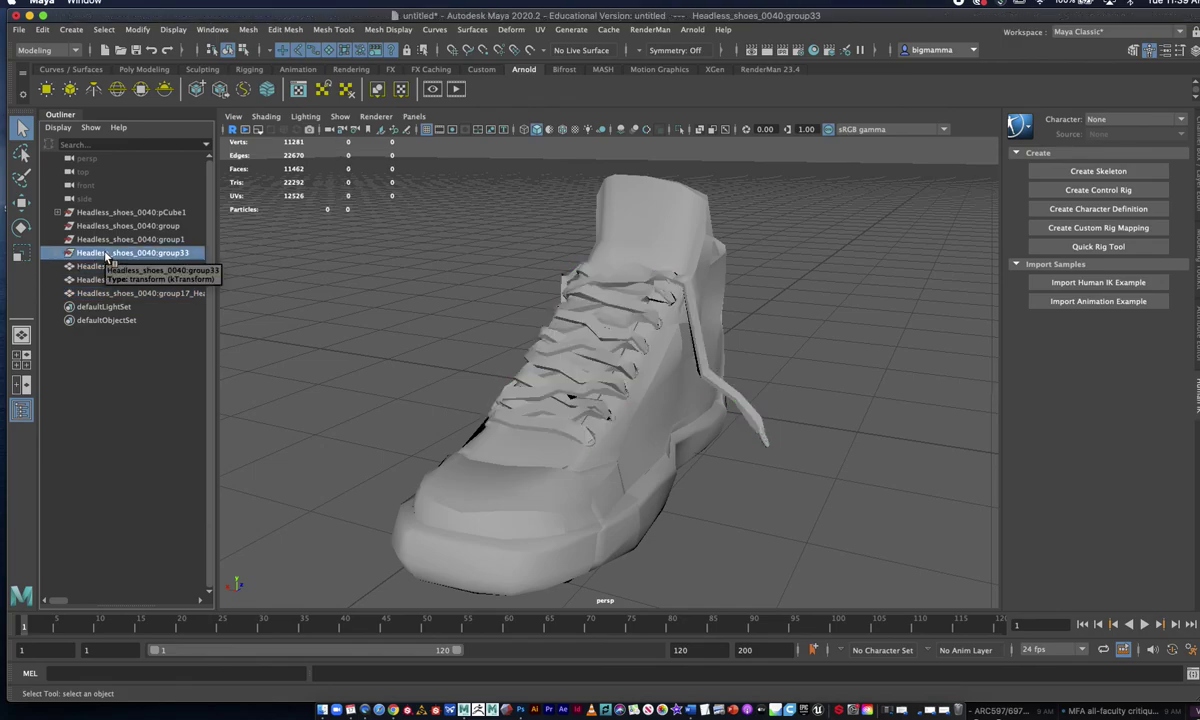
key("Delete")
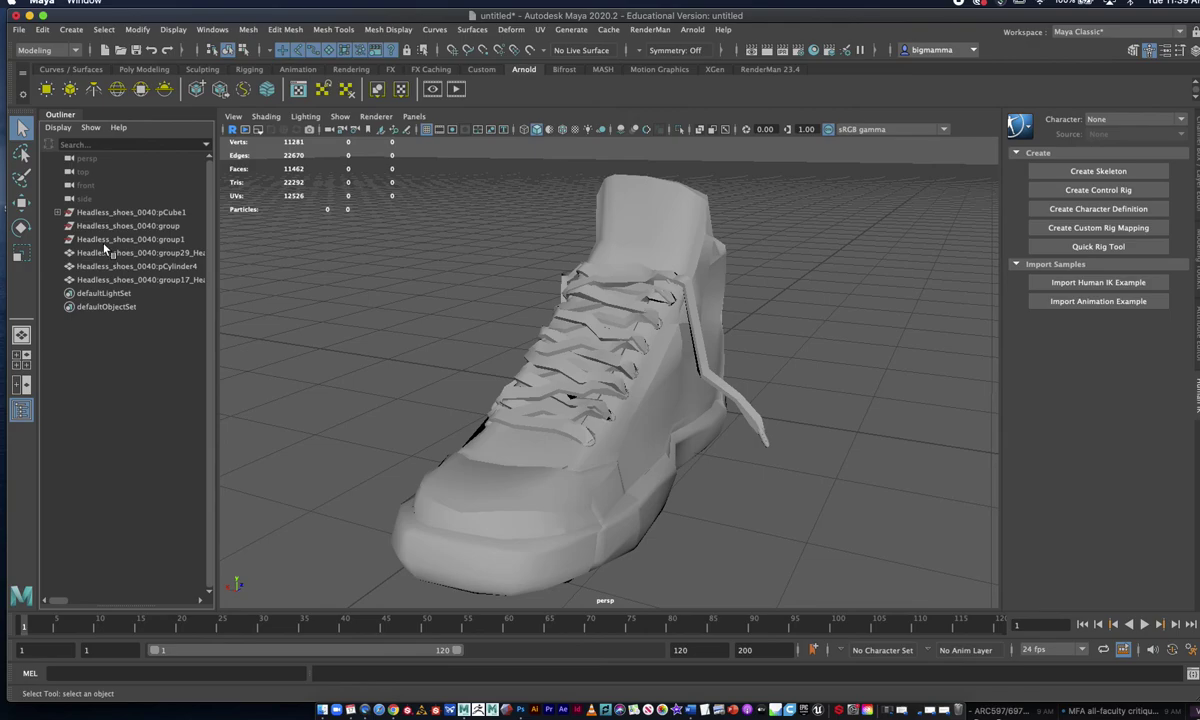
left_click(102, 241)
key("Delete")
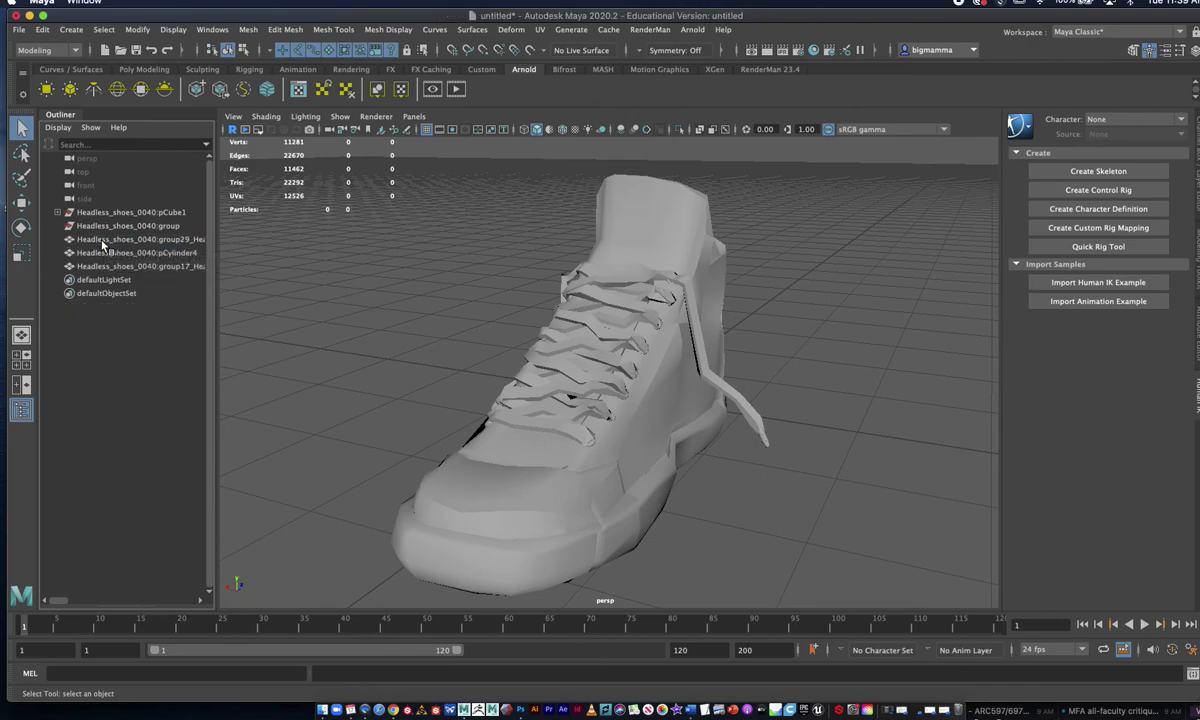
left_click(95, 224)
key("Delete")
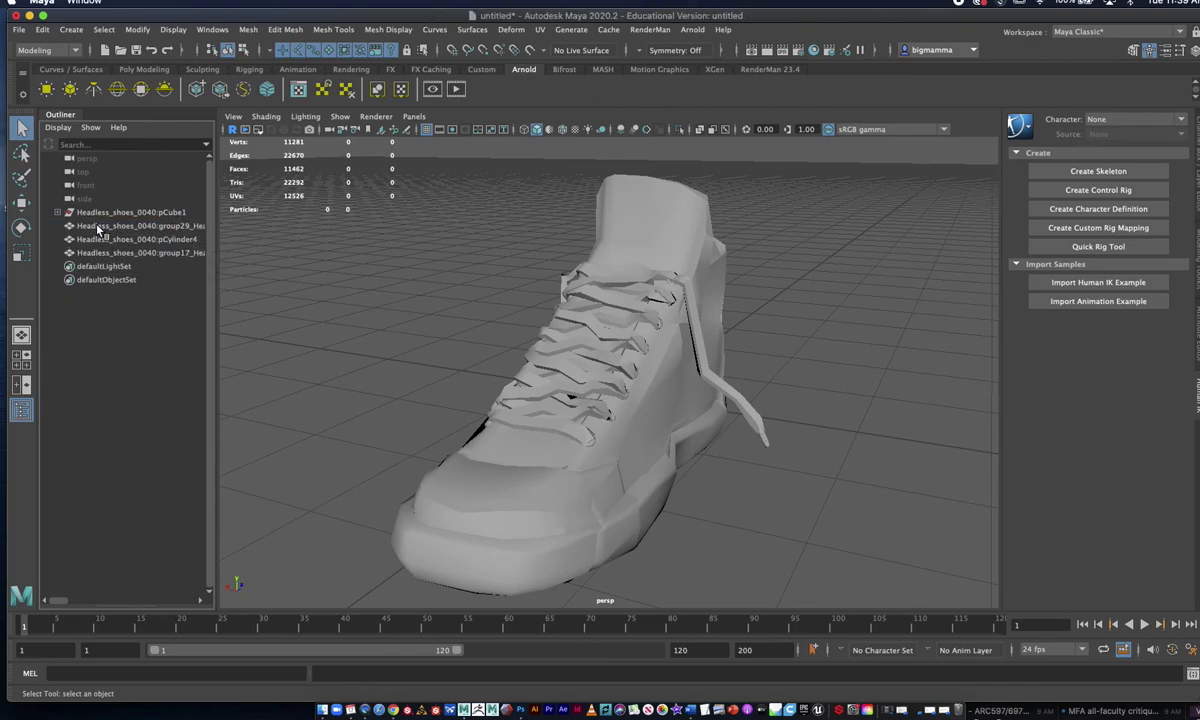
Expand the pCube1 node and examine its three child surfaces one by one.
left_click(58, 212)
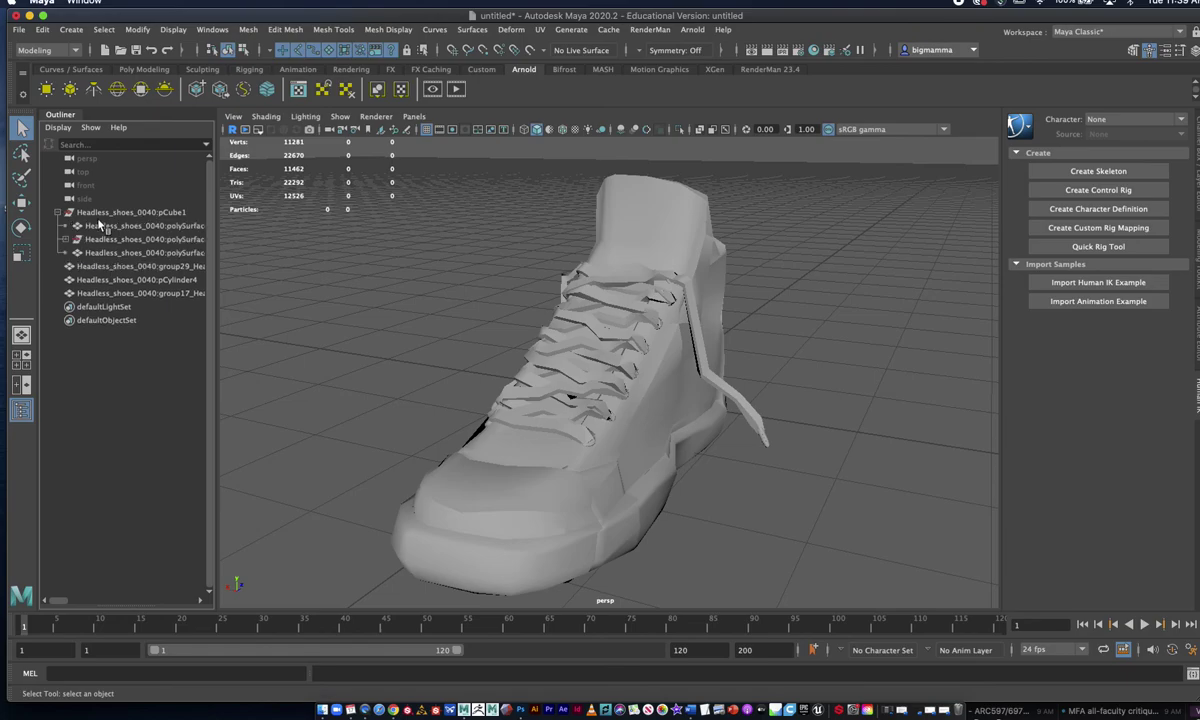
left_click(98, 225)
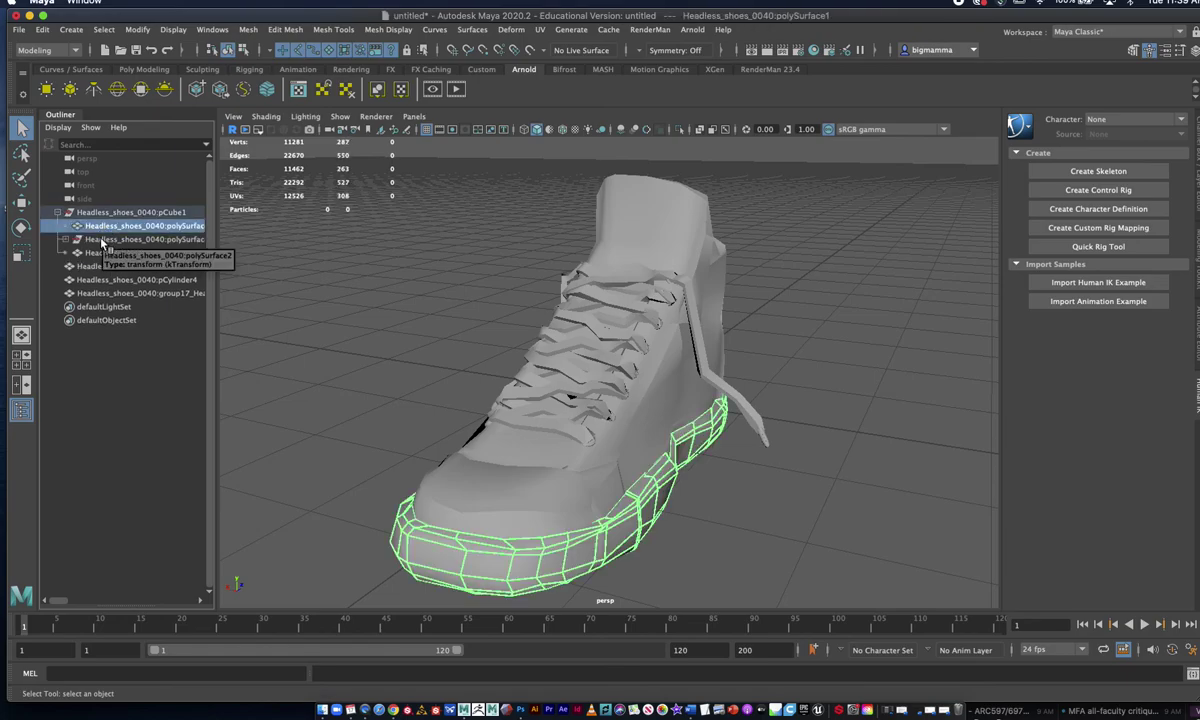
left_click(101, 242)
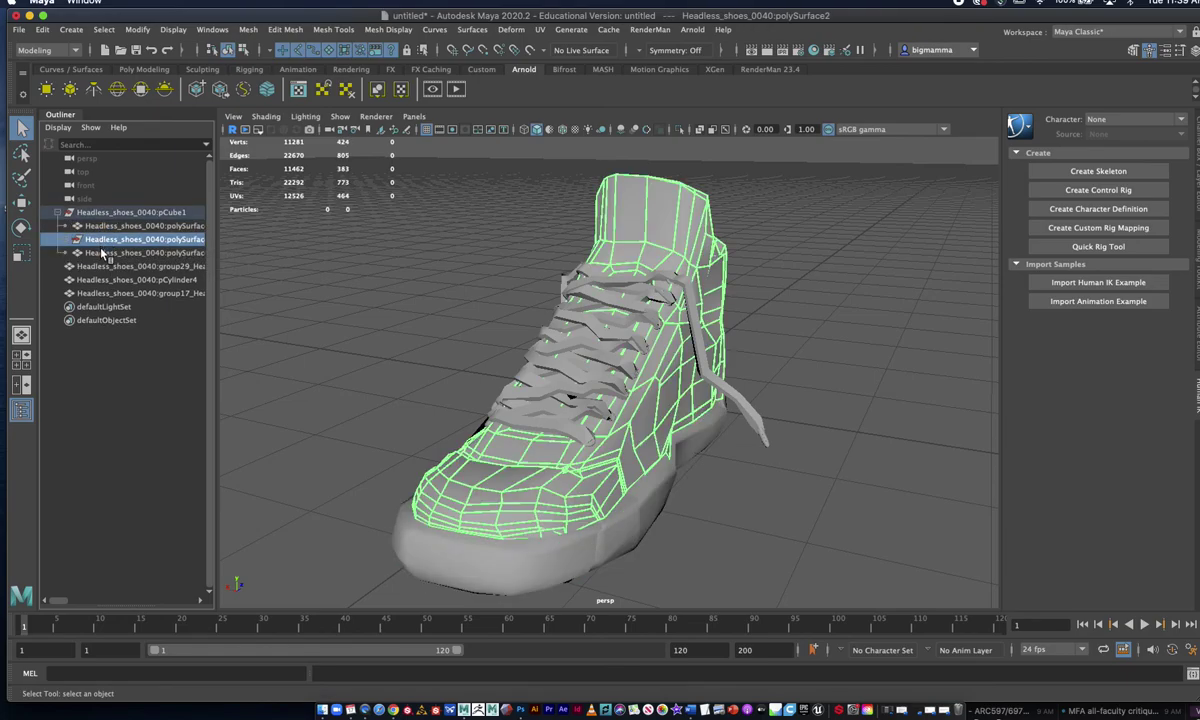
left_click(100, 252)
Try deleting the pCube1 parent node, and undo the deletion.
left_click(93, 213)
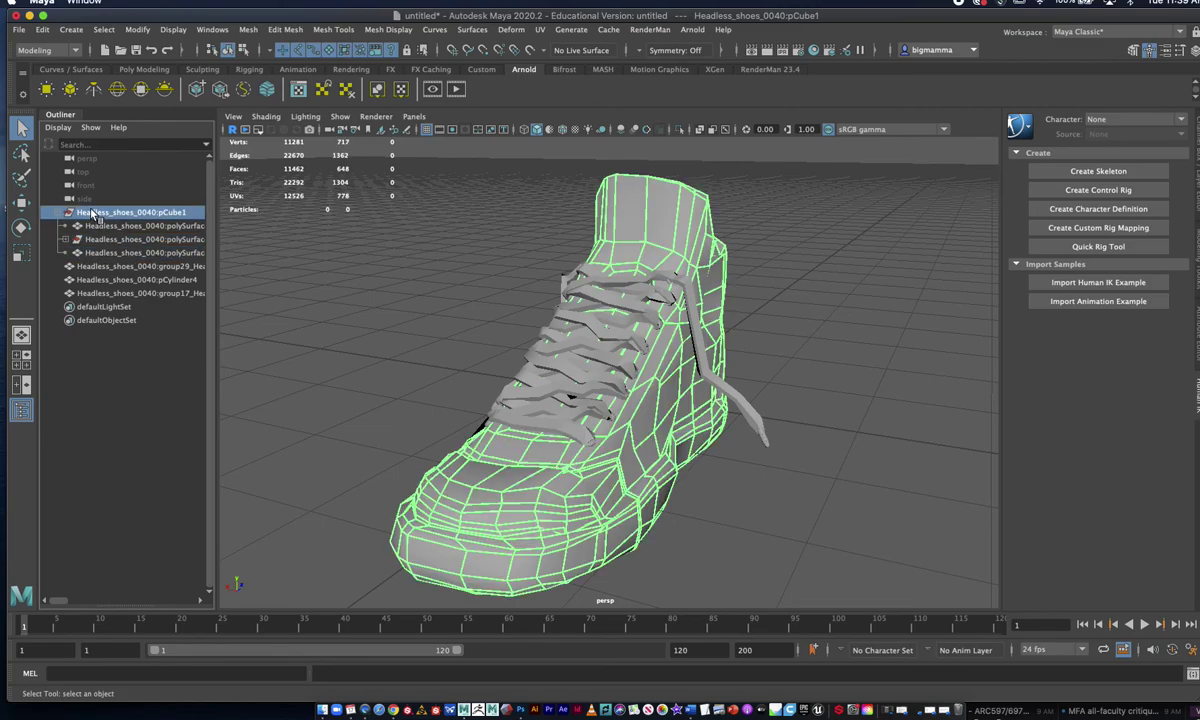
key("Delete")
key("ctrl+z")
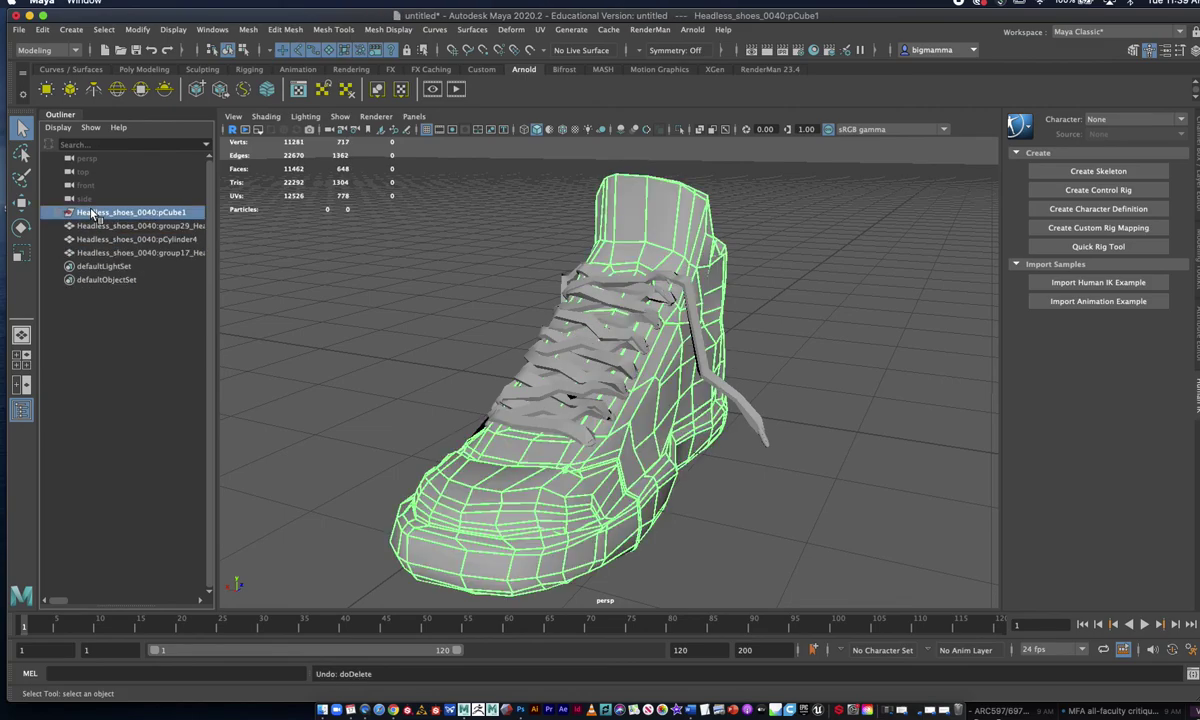
Expand pCube1 again and examine its polySurface2 child and the hierarchy of the whole shoe.
left_click(58, 213)
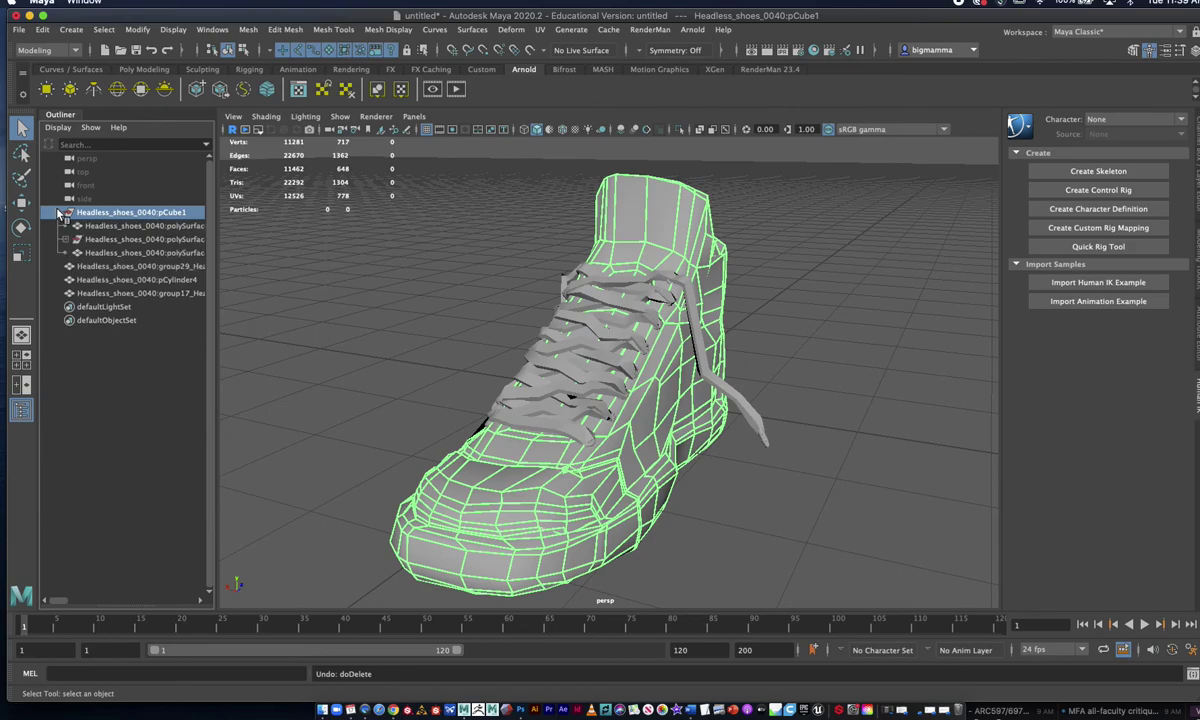
left_click(97, 240)
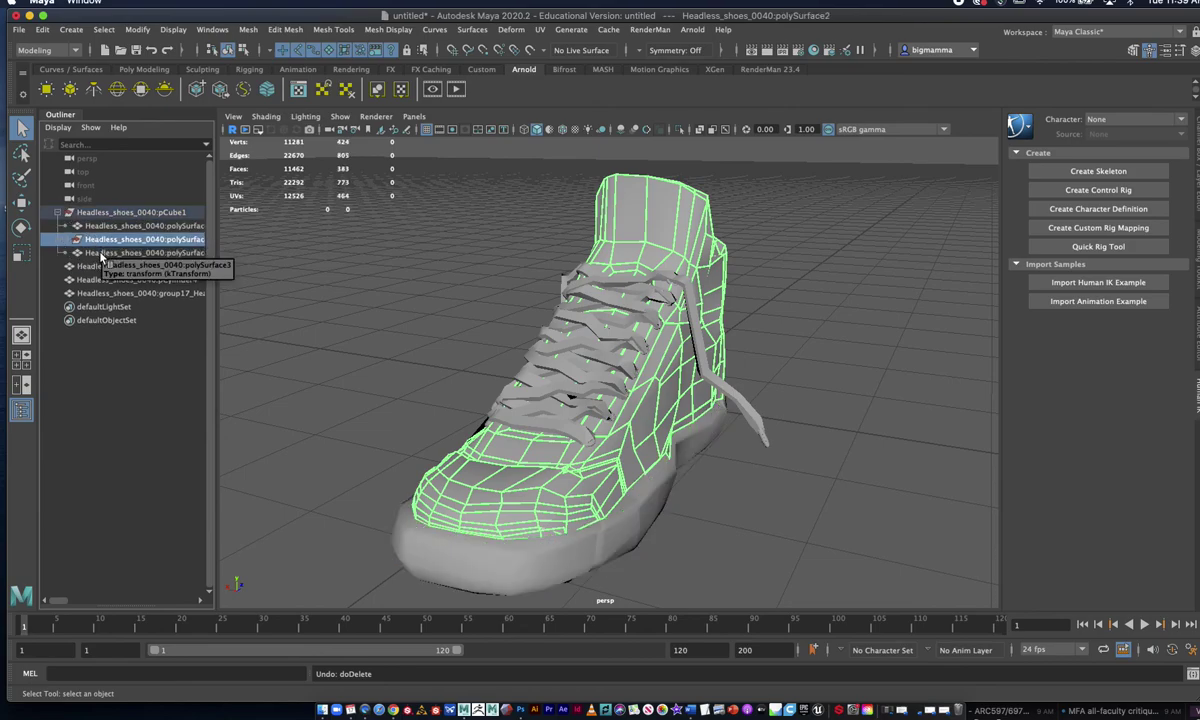
left_click(293, 291)
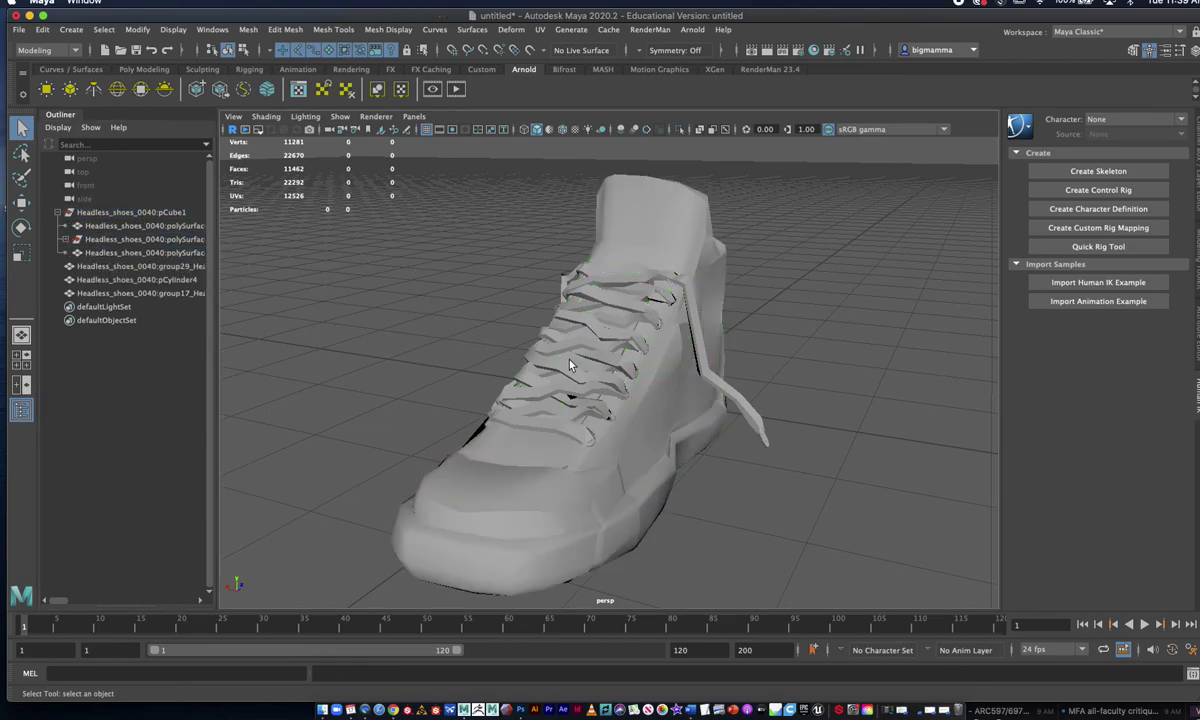
scroll(570, 366, "down", 5)
left_click_drag(413, 188, 684, 456)
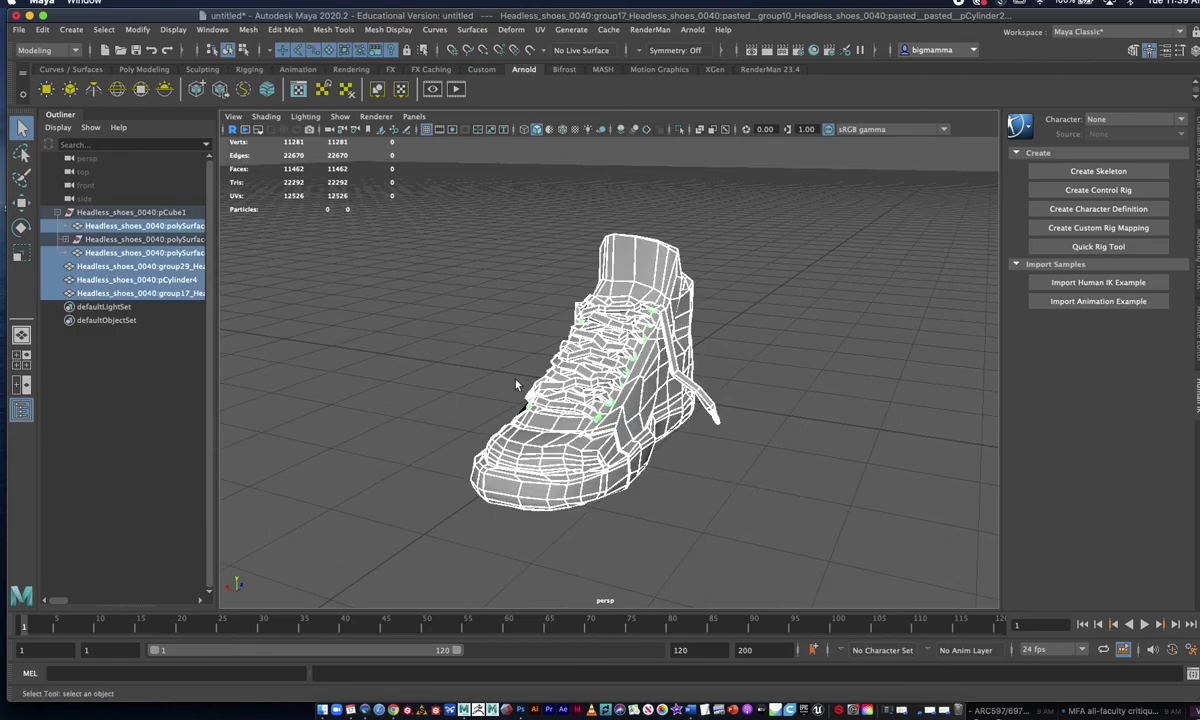
left_click(433, 374)
key("5")
scroll(566, 441, "up", 3)
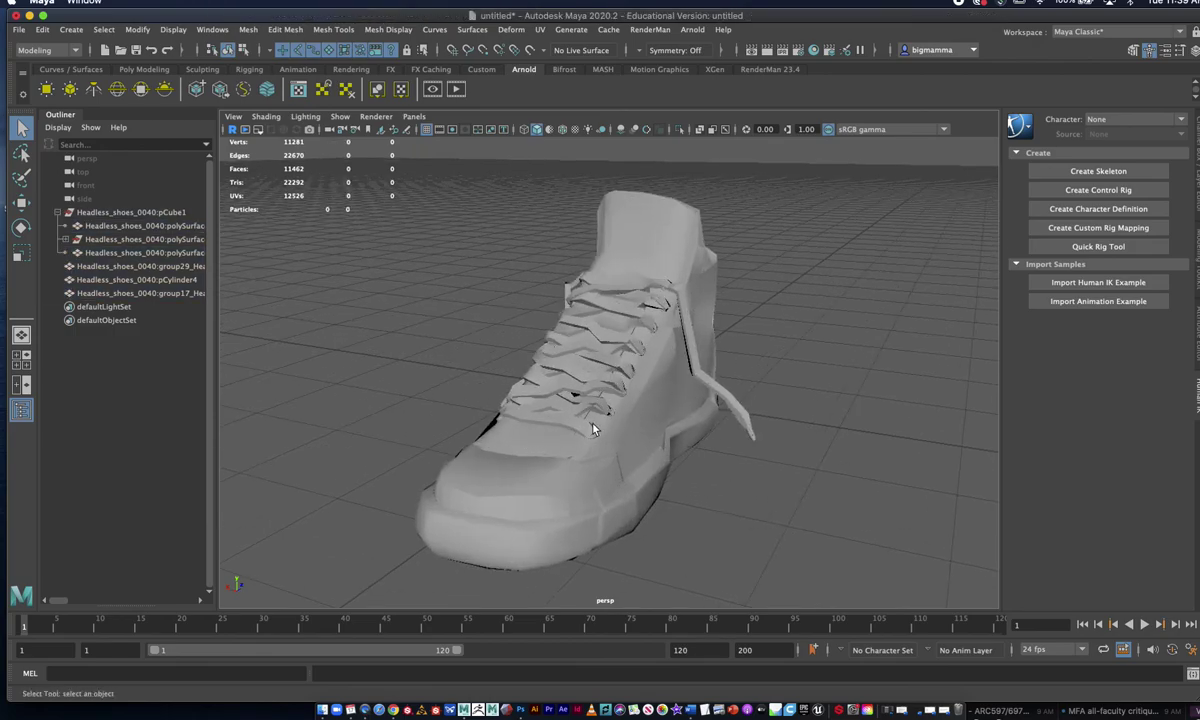
Check the separate meshes by selecting the eyelets, upper, toe cap, lace tips and finally the whole shoe.
left_click(608, 420)
left_click(605, 413)
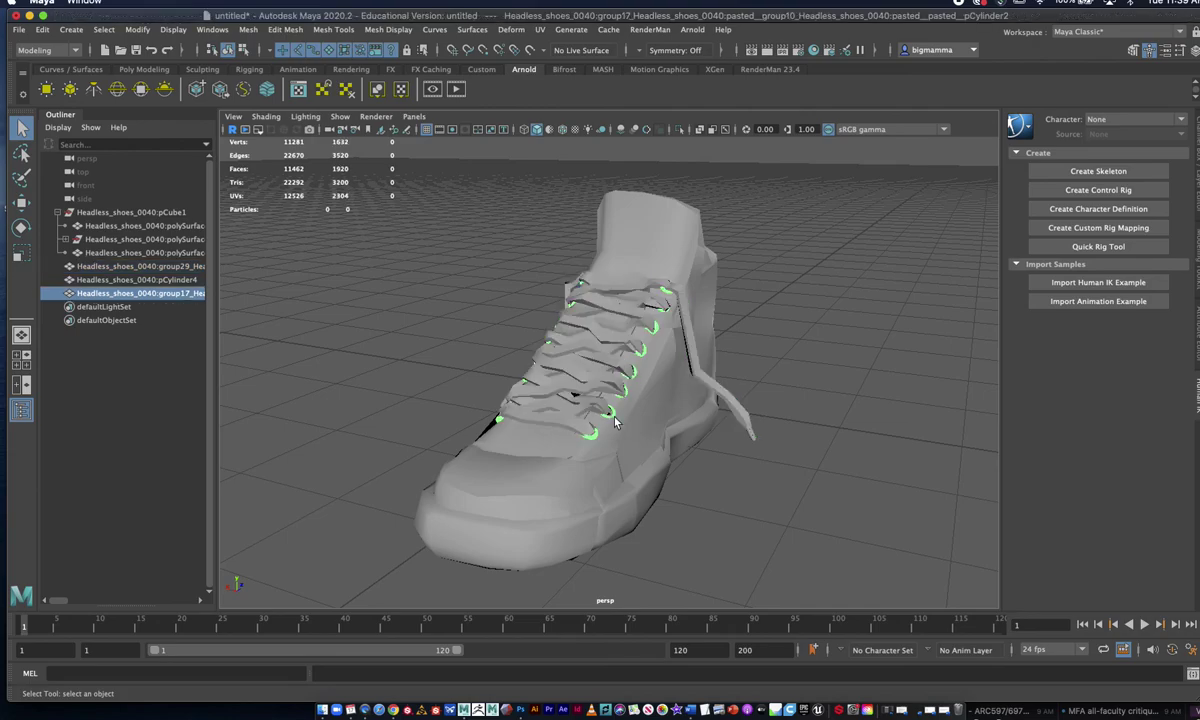
left_click(604, 410)
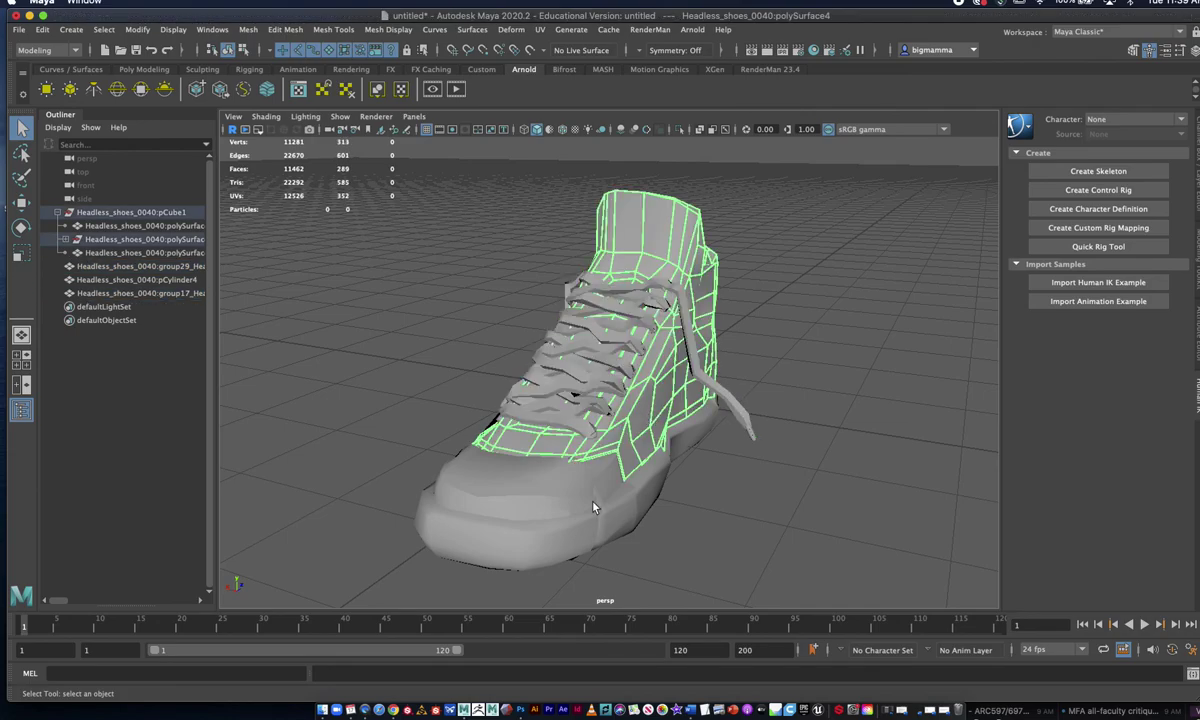
left_click(545, 462)
left_click(599, 418)
left_click(571, 522)
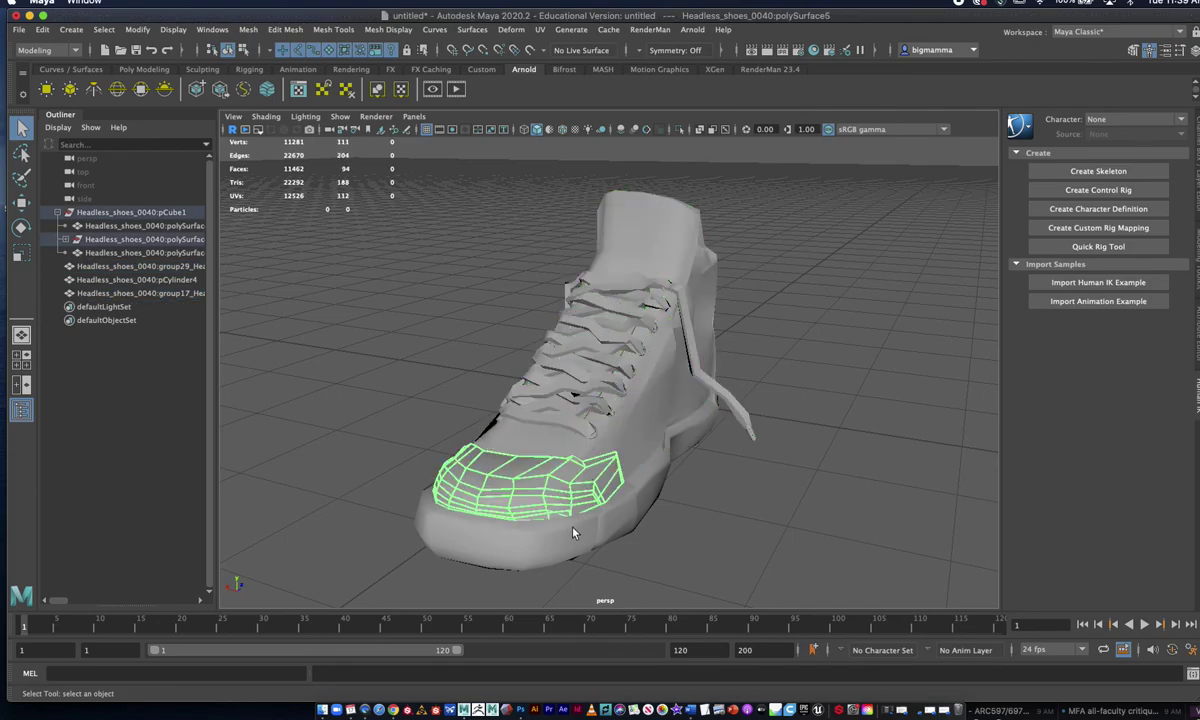
left_click(677, 473)
left_click(752, 444)
left_click_drag(691, 477, 662, 469, "alt")
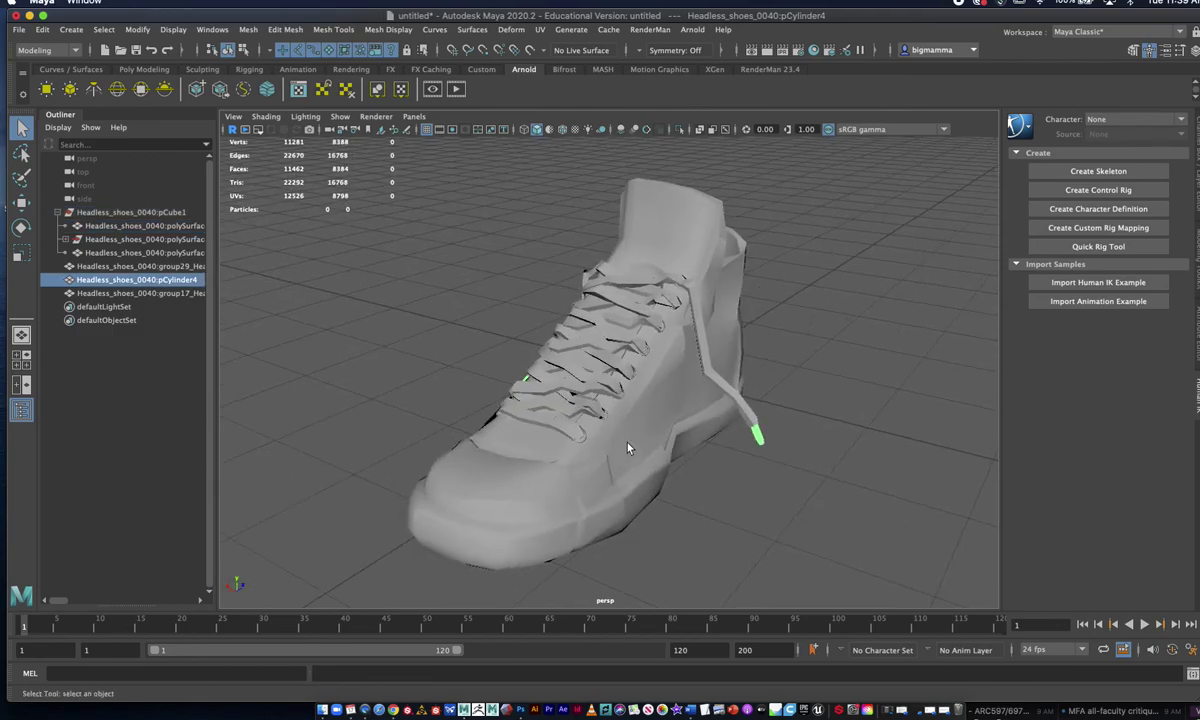
left_click(736, 305)
left_click_drag(736, 305, 645, 413, "alt")
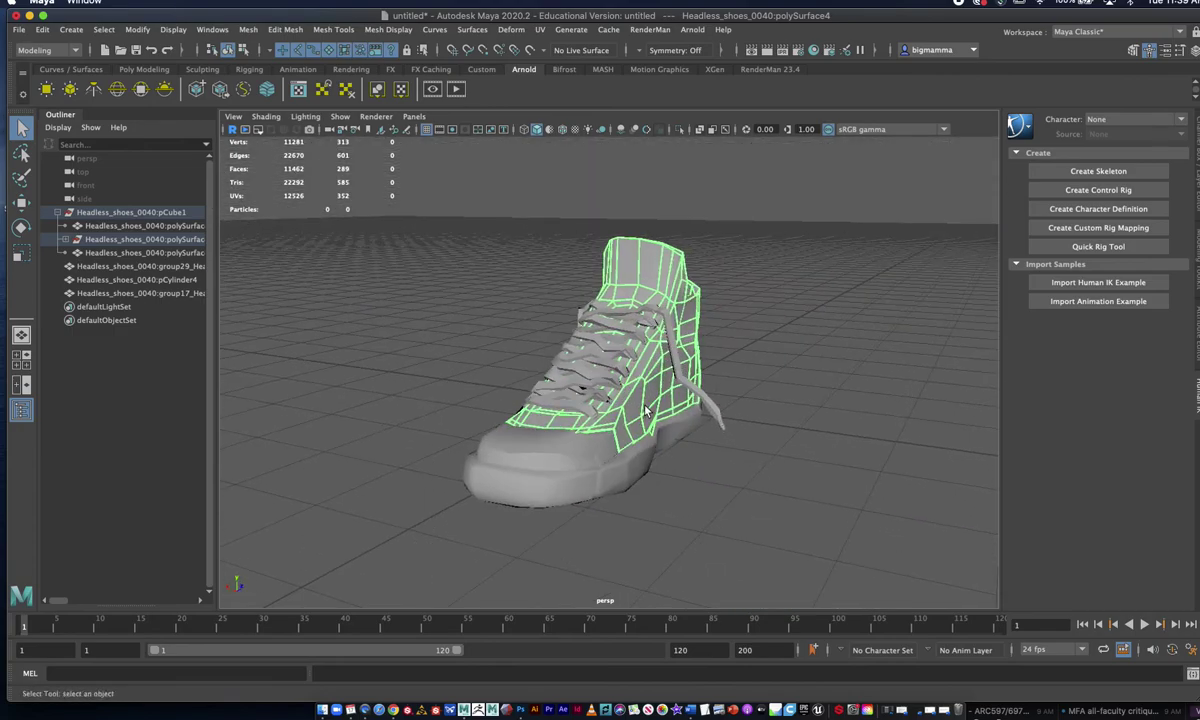
left_click_drag(438, 248, 720, 459)
left_click(445, 326)
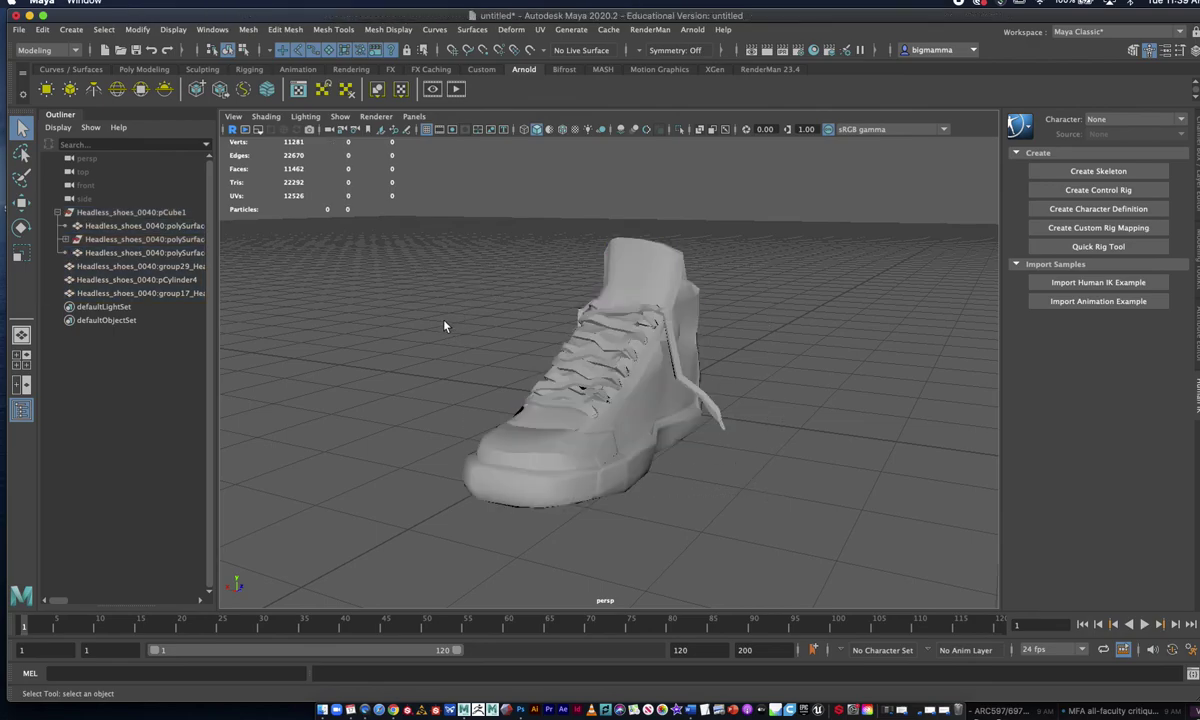
Start an Export All of the scene as OBJexport and create and open a new Desktop folder named "Shoe shoe" for it.
left_click(18, 29)
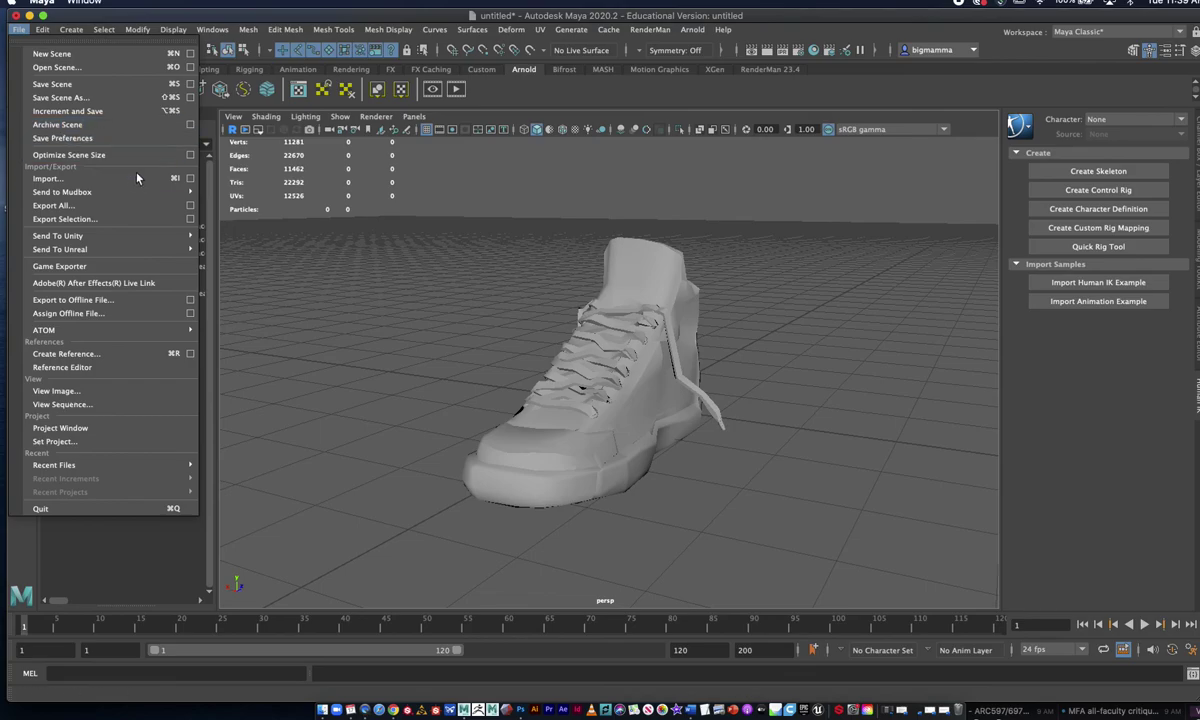
left_click(191, 205)
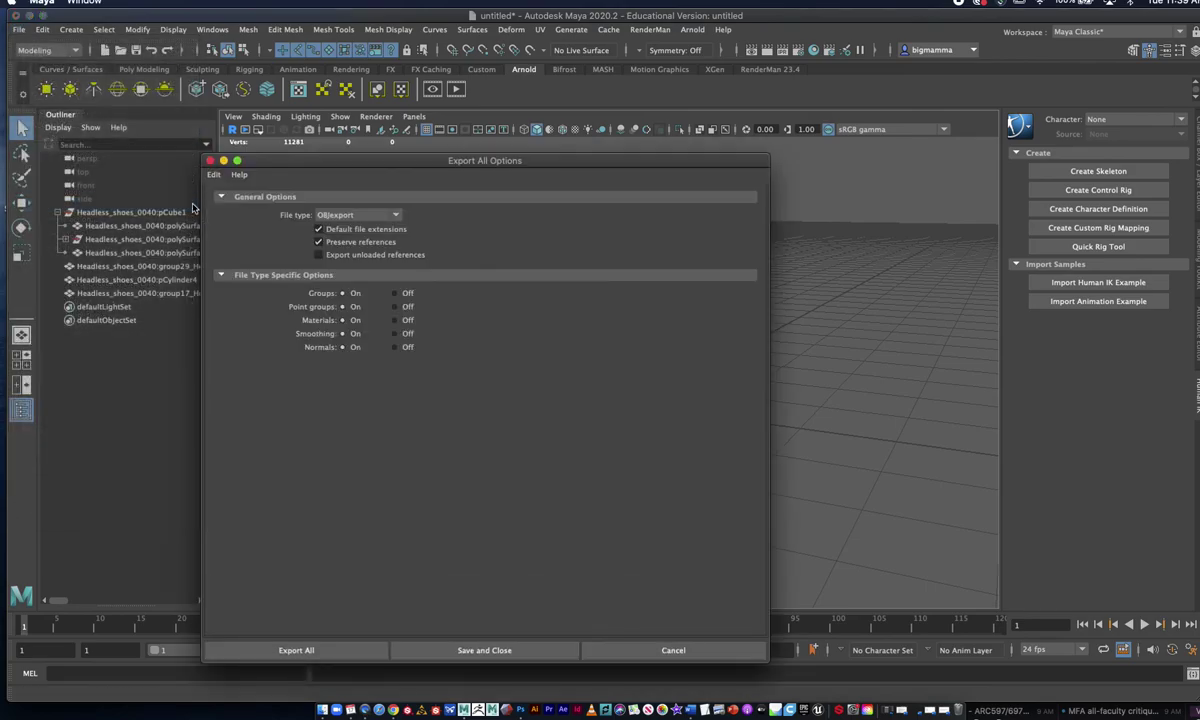
left_click(324, 652)
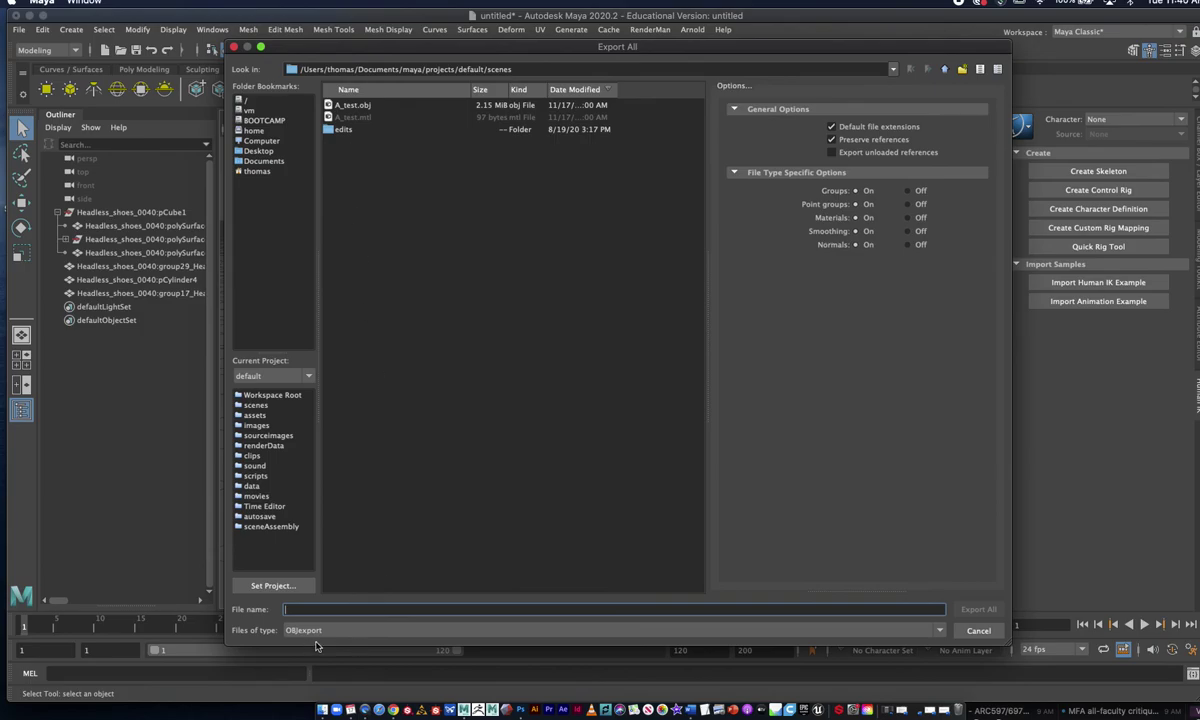
left_click(264, 150)
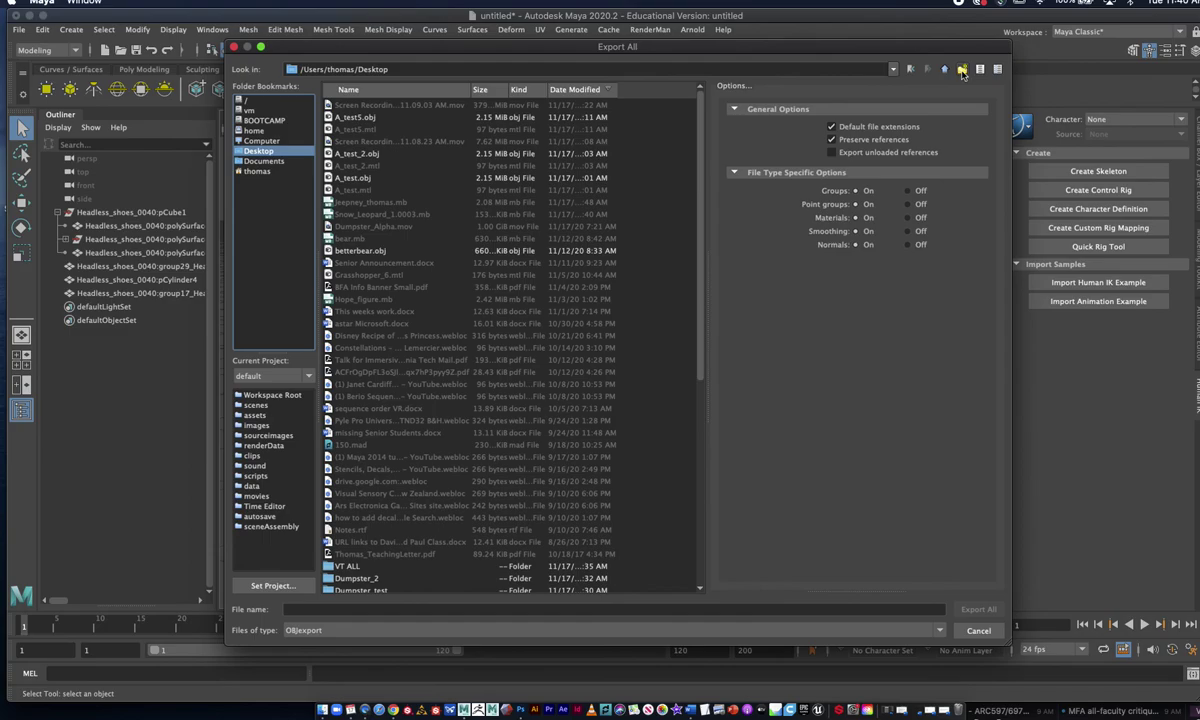
left_click(961, 70)
type("Shoe shoe")
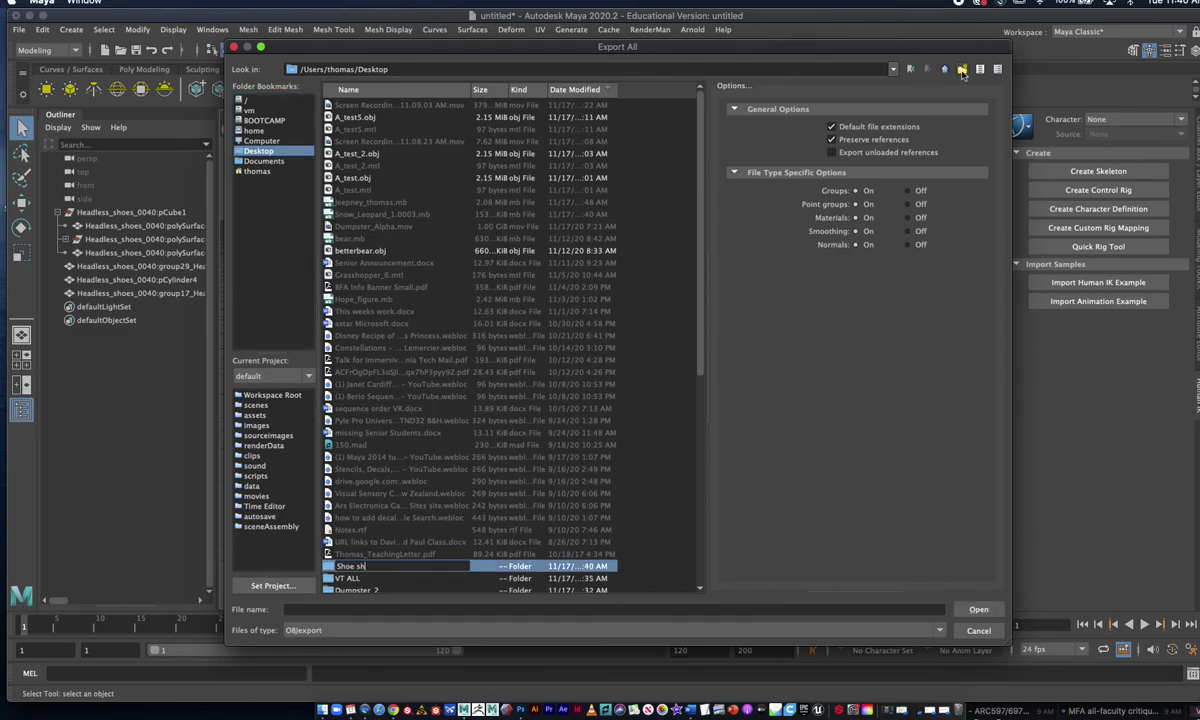
double_click(331, 568)
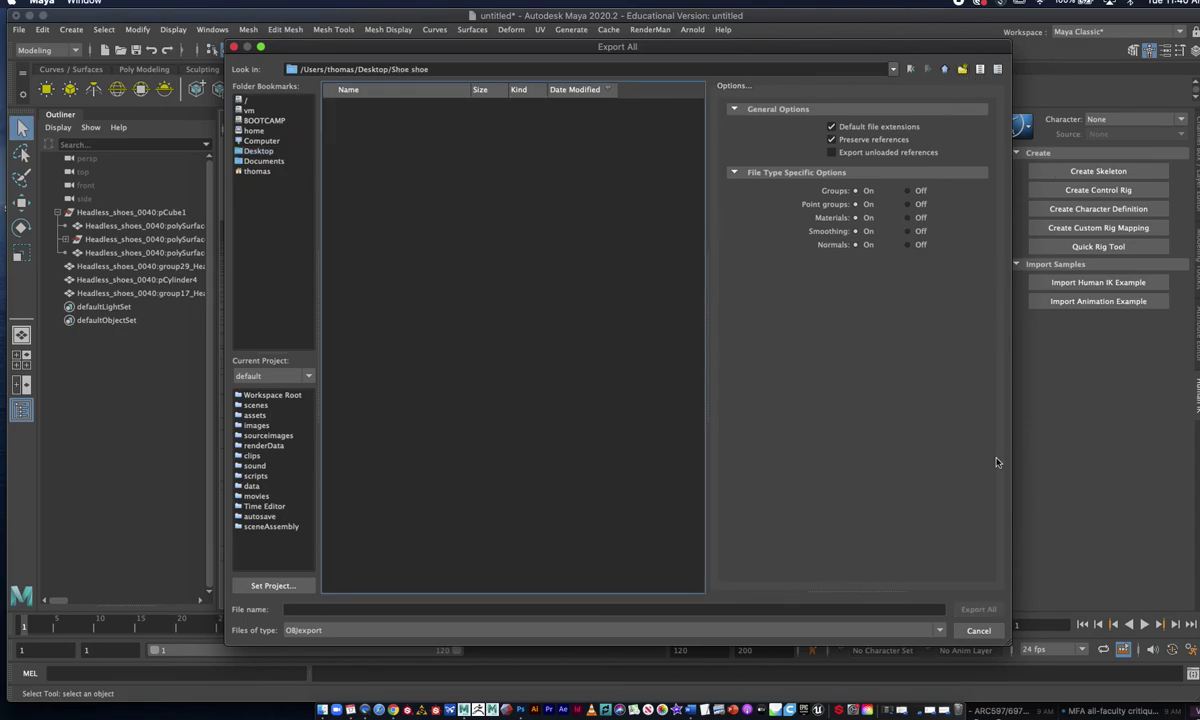
Name the export file shoe and export the whole scene into the Shoe shoe folder.
left_click(688, 609)
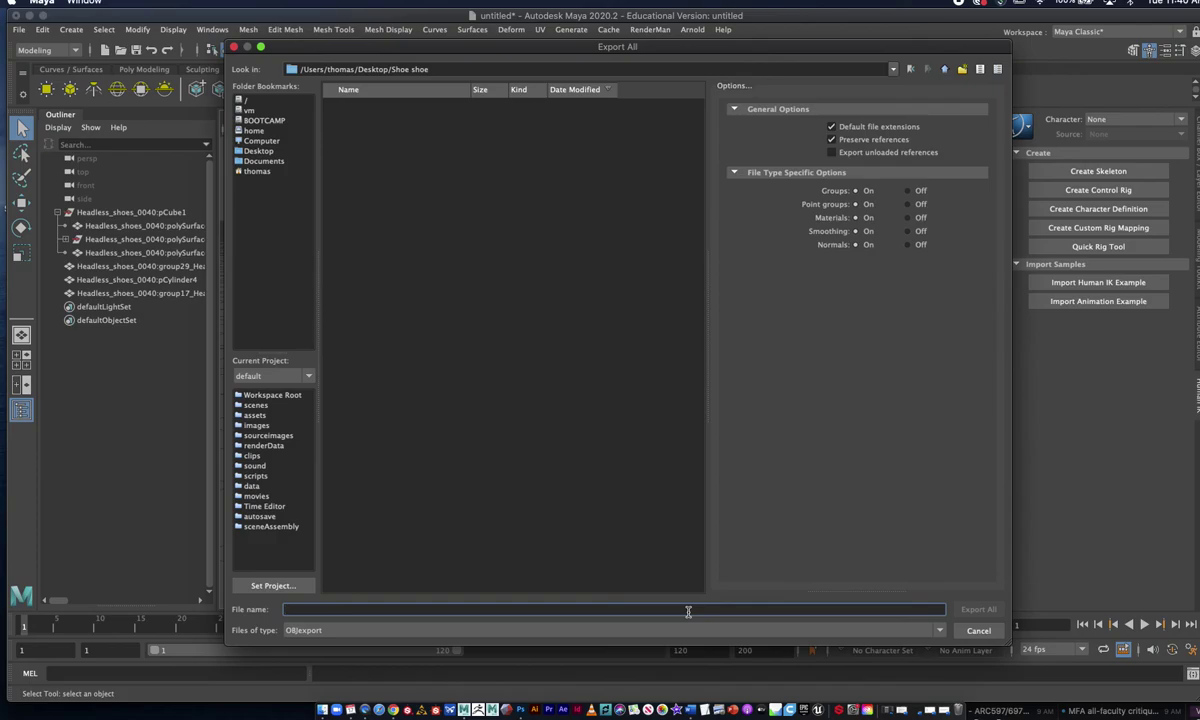
type("sh")
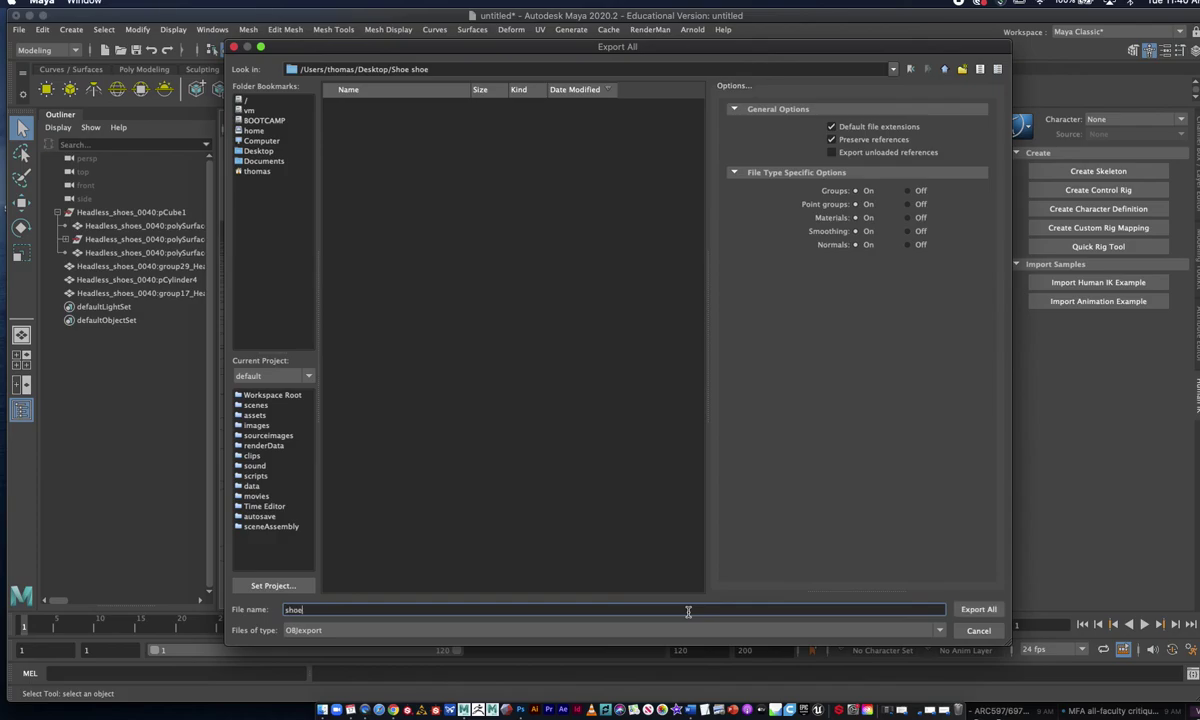
type("oe")
left_click(978, 609)
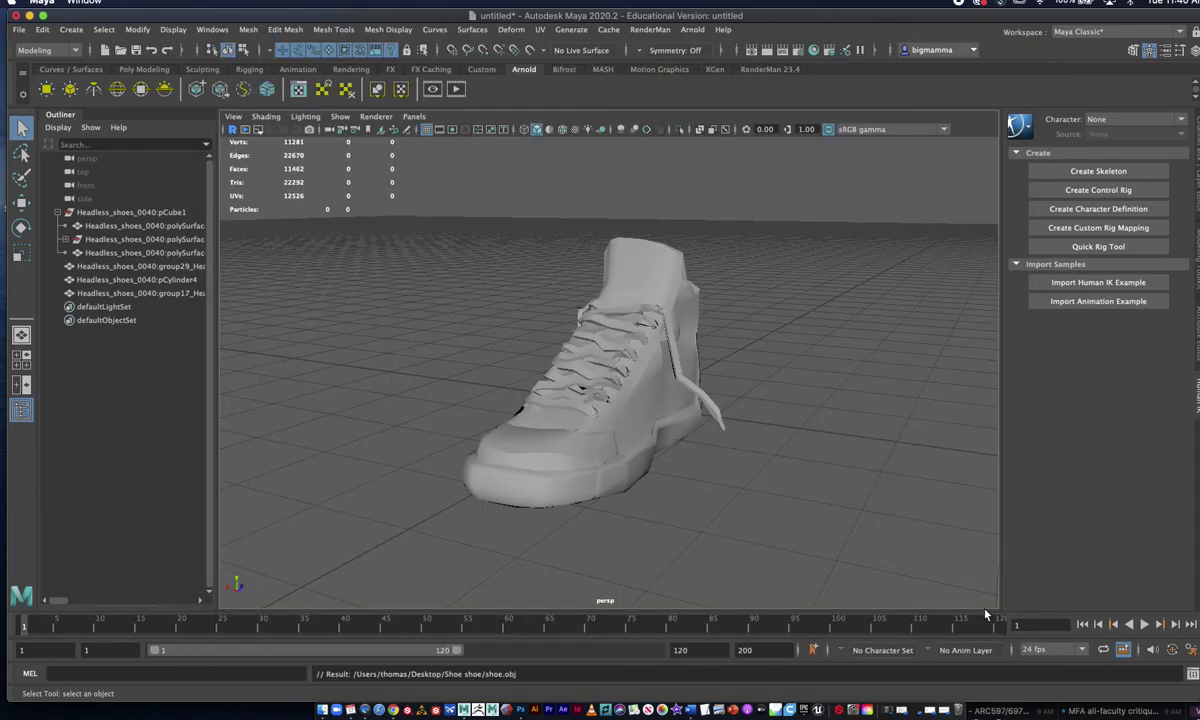
Switch to ZBrush and dismiss its home page and the LightBox browser.
left_click_drag(785, 394, 686, 405, "alt")
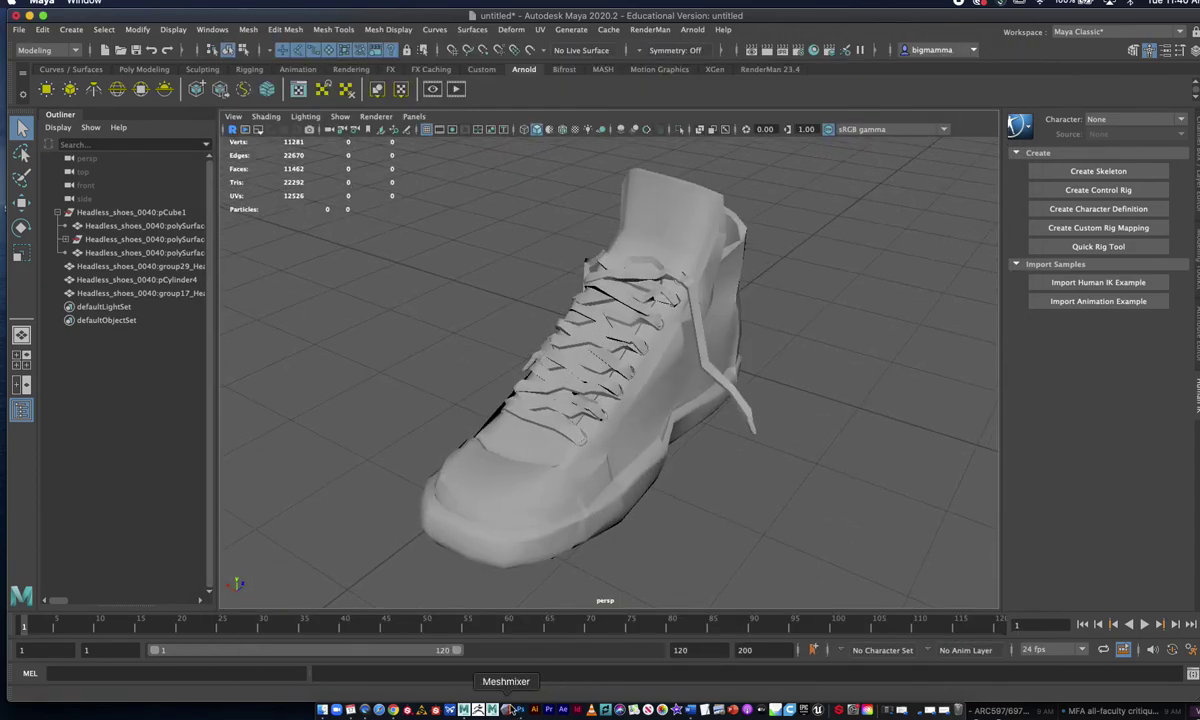
left_click(478, 709)
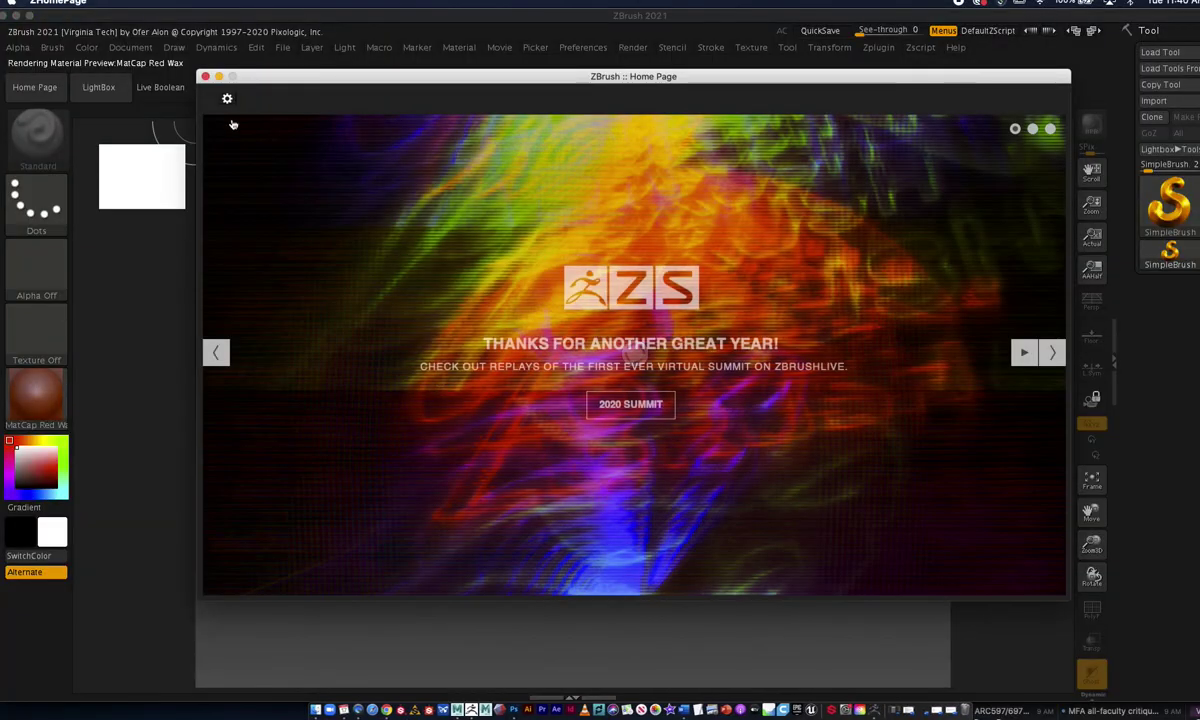
left_click(205, 76)
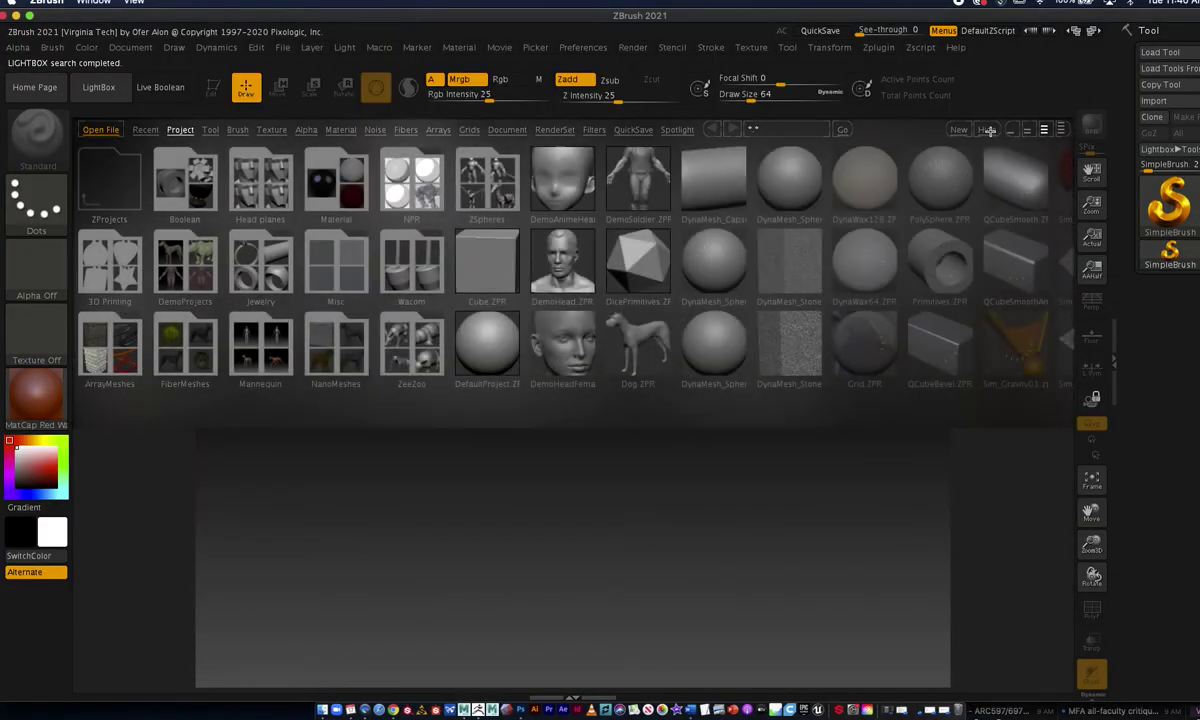
left_click(987, 130)
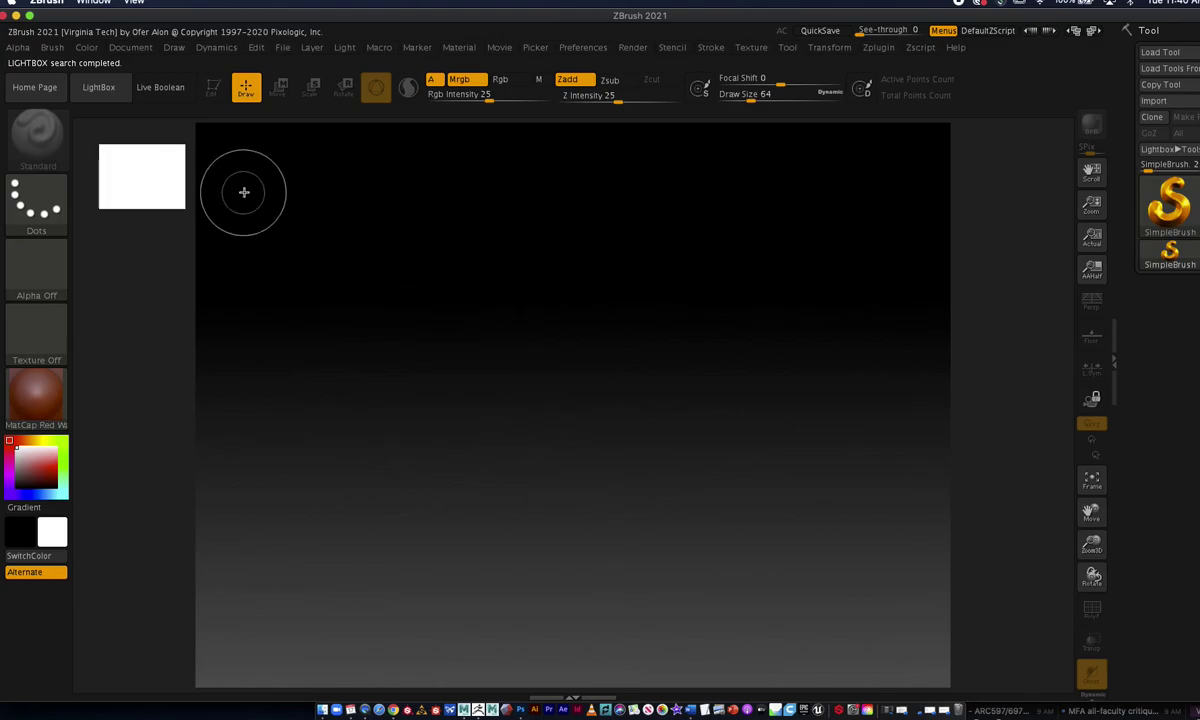
Import shoe.obj from the Desktop folder Shoe shoe, splitting nonstandard polygons symmetrically and removing the unused vertices.
left_click(1171, 103)
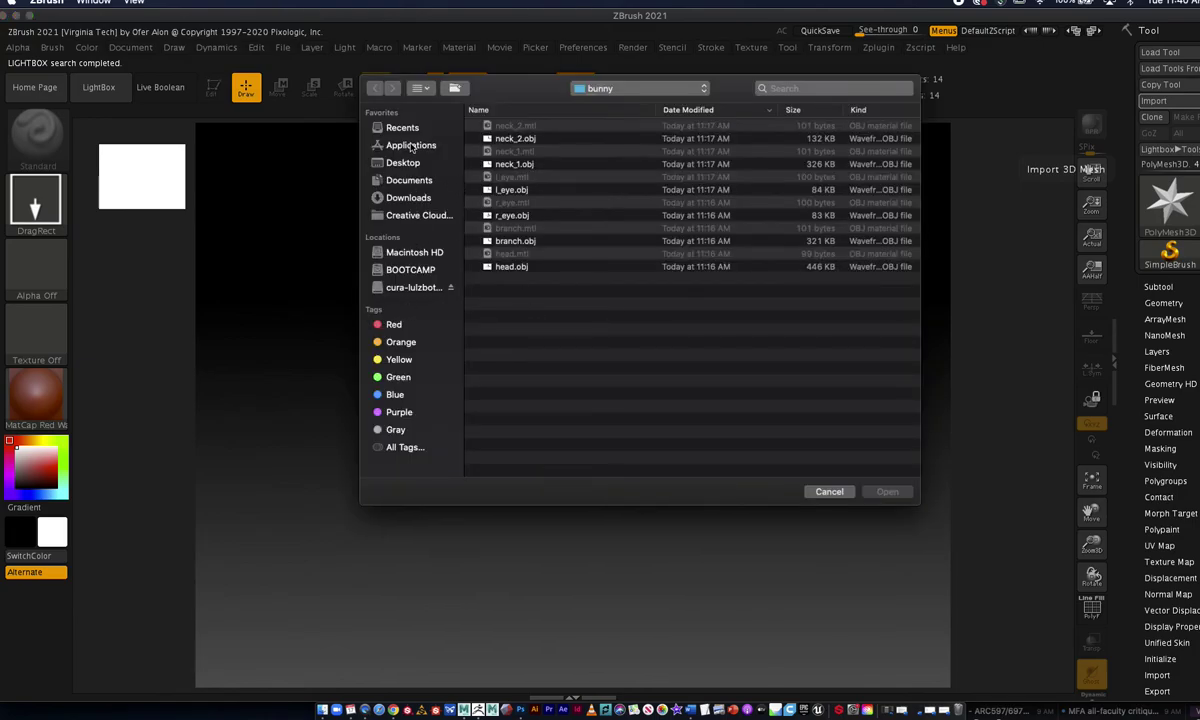
left_click(404, 163)
double_click(535, 126)
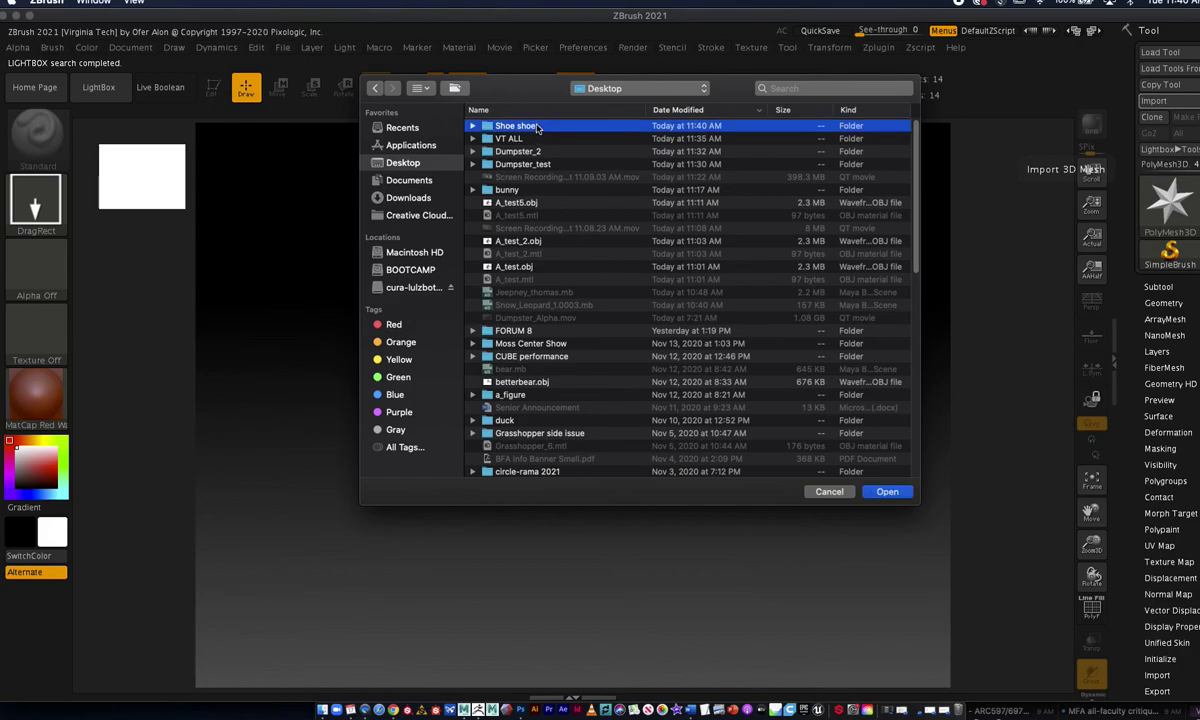
left_click(512, 126)
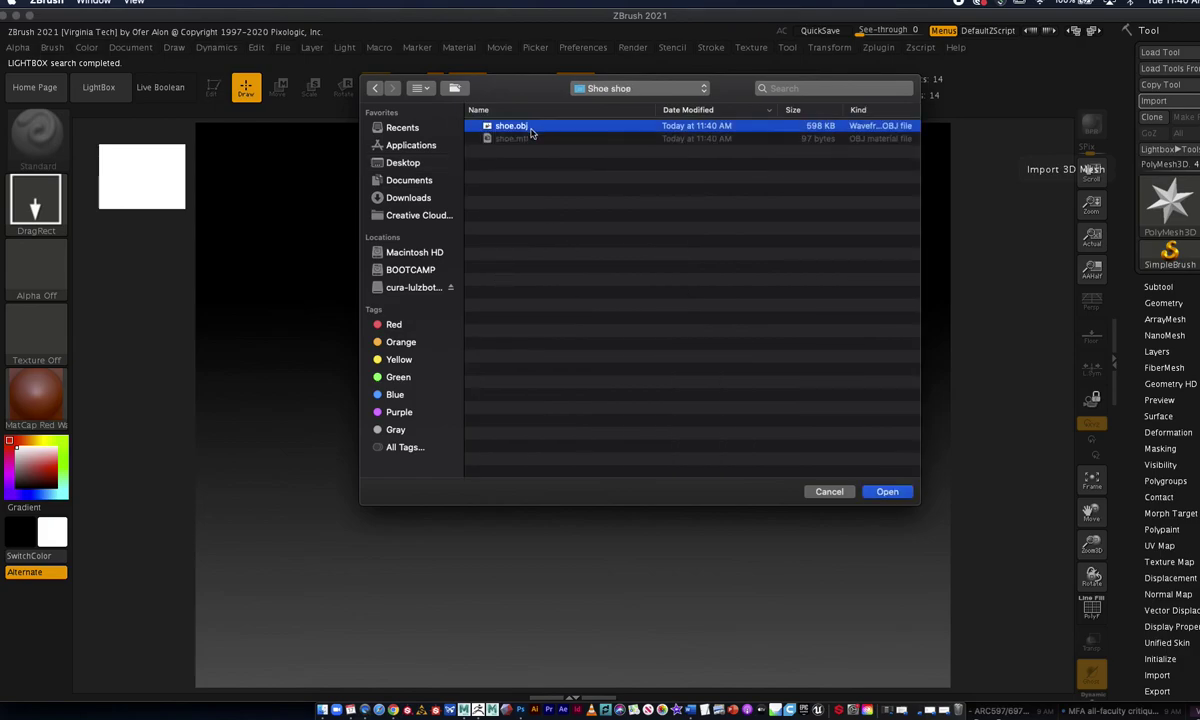
left_click(886, 492)
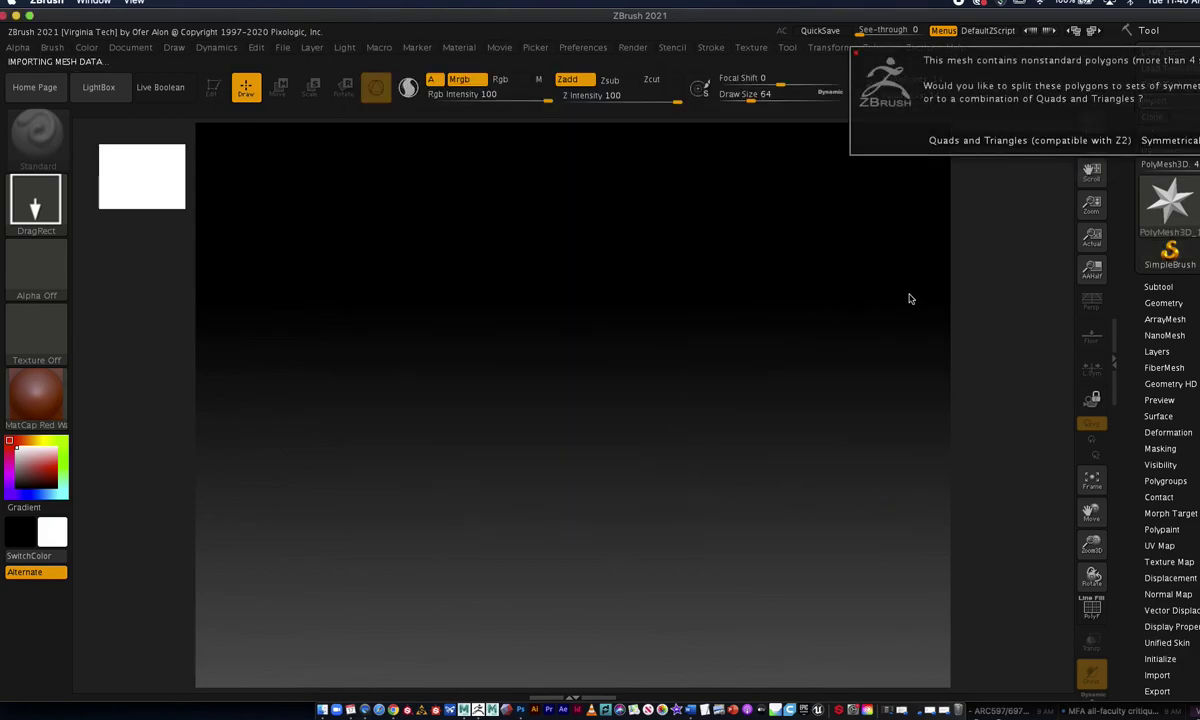
left_click(1172, 142)
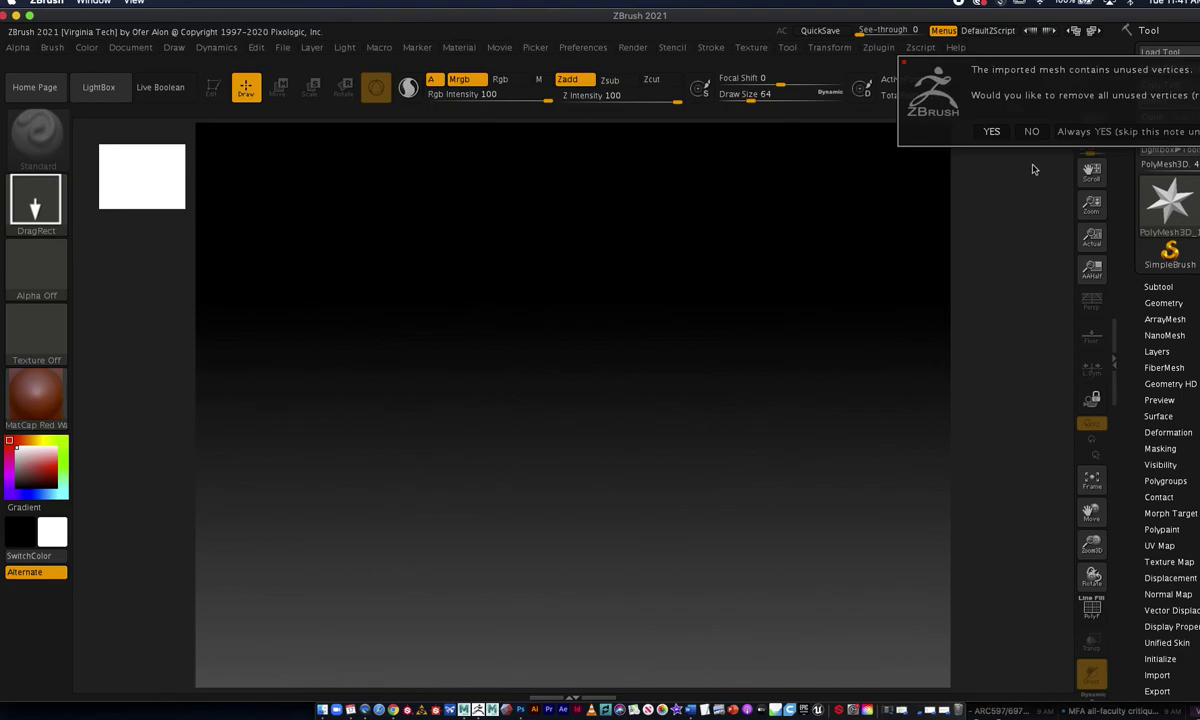
left_click(992, 131)
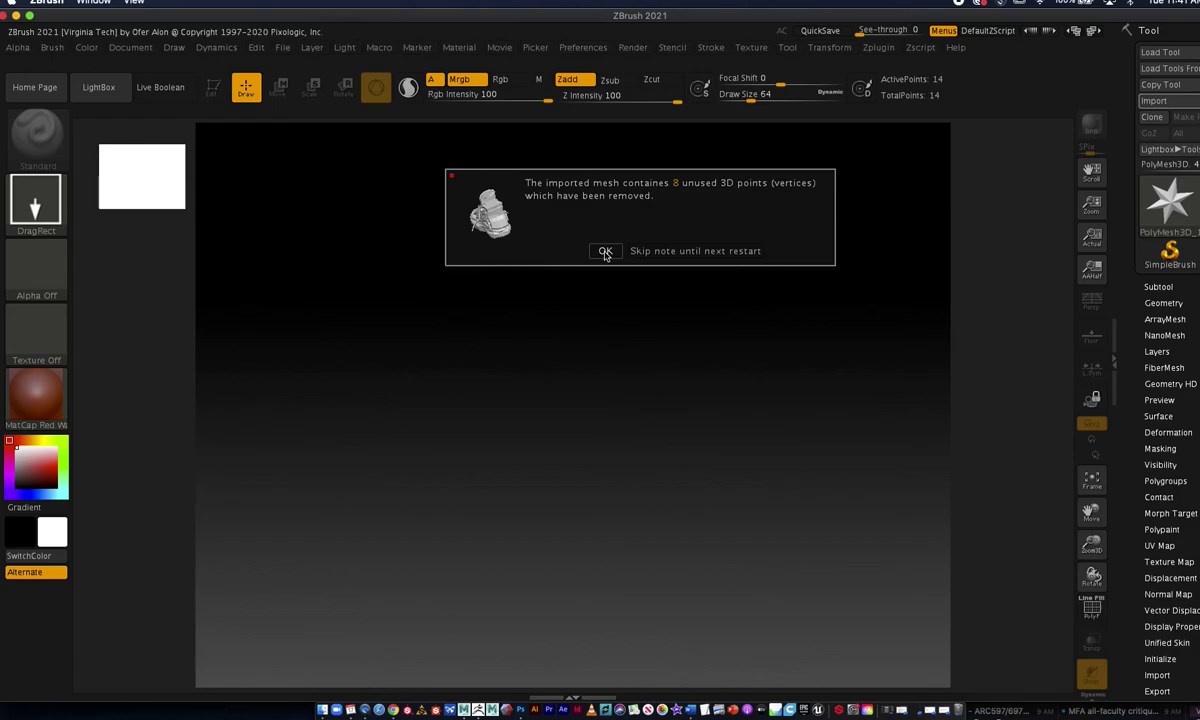
left_click(605, 252)
Draw the imported shoe on the canvas, inspect it from the side in Edit mode, and quit ZBrush.
mouse_move(562, 402)
left_mouse_down()
mouse_move(696, 571)
mouse_move(520, 630)
left_mouse_up()
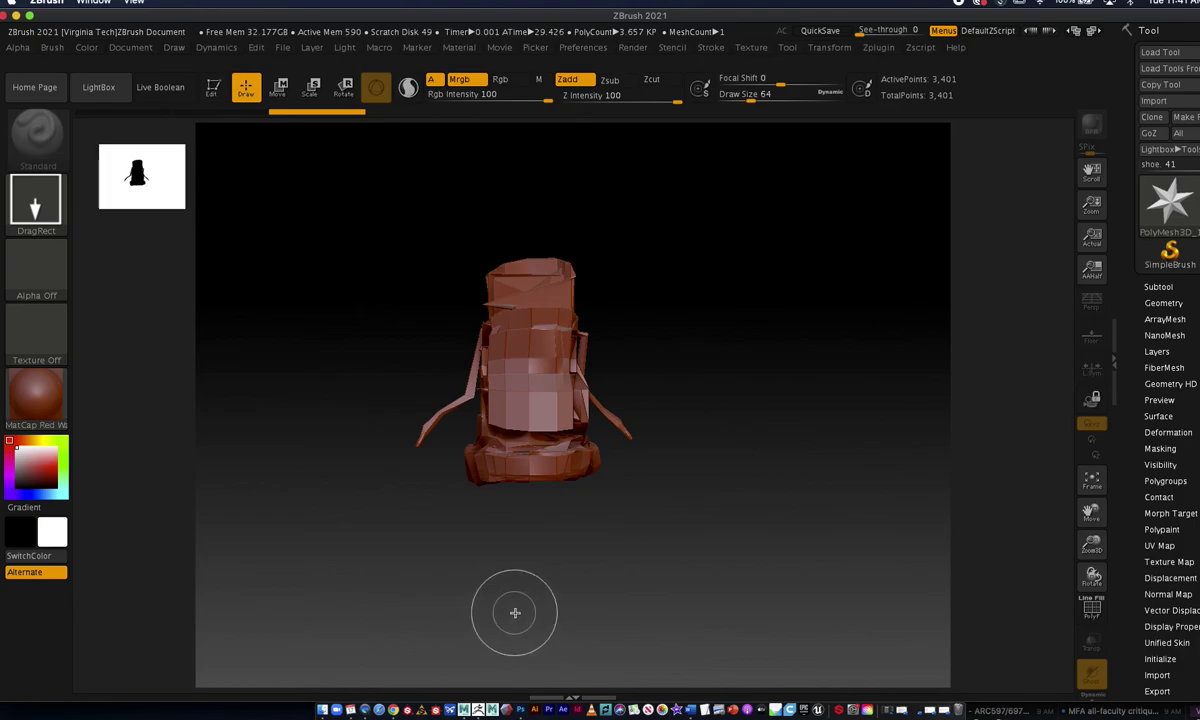
left_click(212, 88)
mouse_move(340, 359)
left_mouse_down()
mouse_move(697, 356)
mouse_move(690, 380)
mouse_move(737, 412)
mouse_move(680, 396)
left_mouse_up()
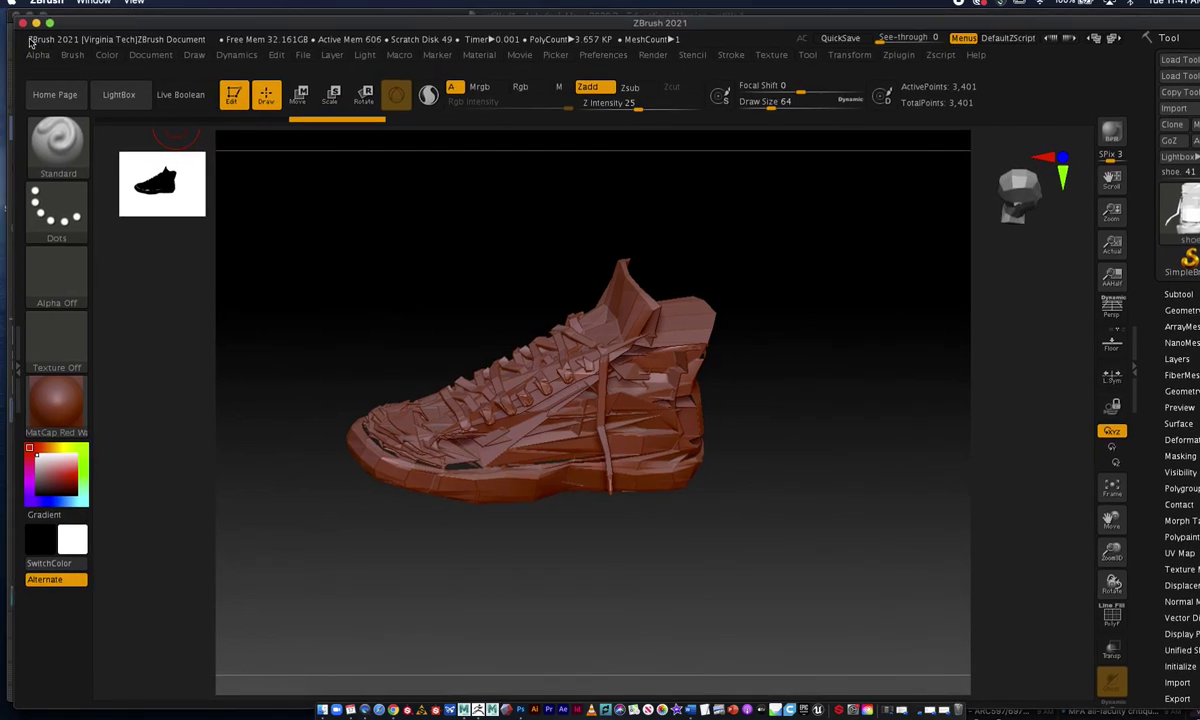
left_click(20, 22)
left_click(595, 239)
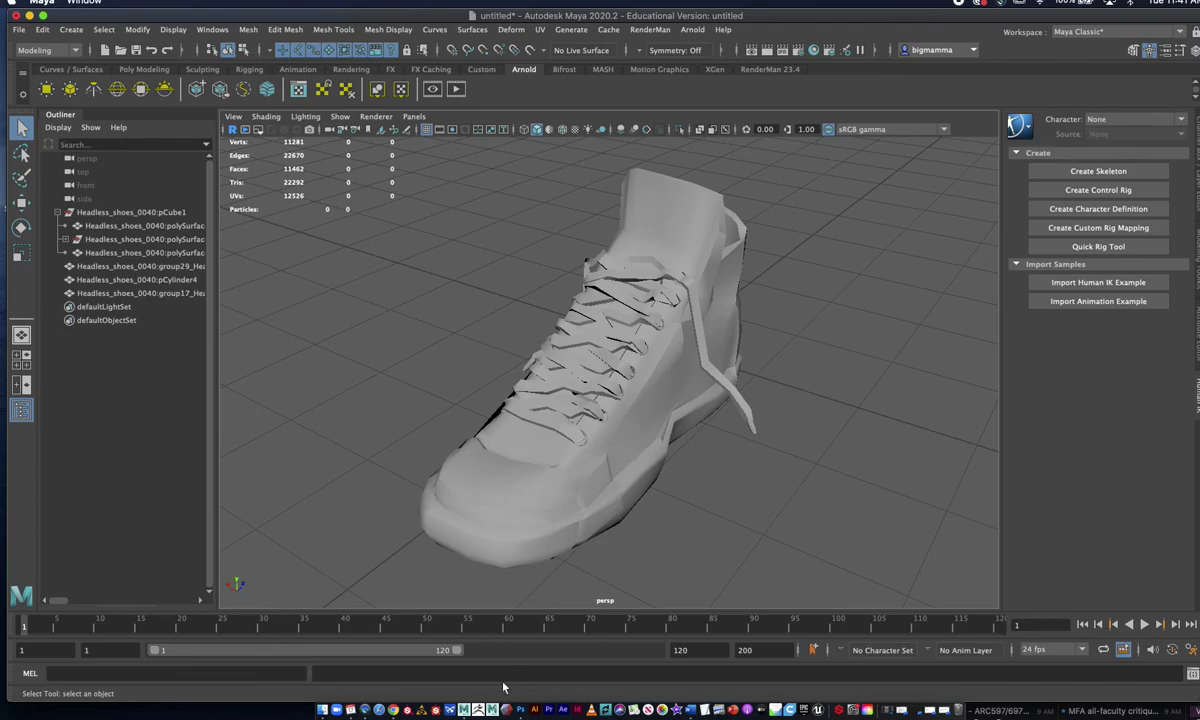
Launch ZBrush again from Maya and dismiss the home page and LightBox.
left_click(478, 709)
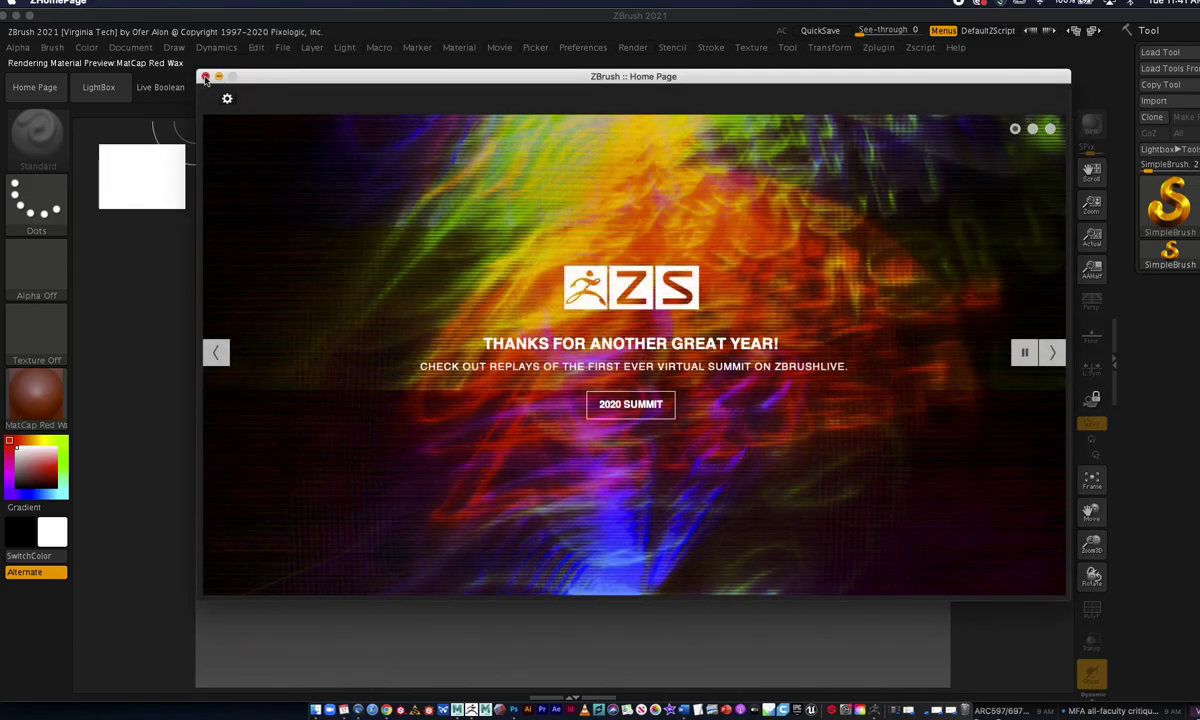
left_click(205, 77)
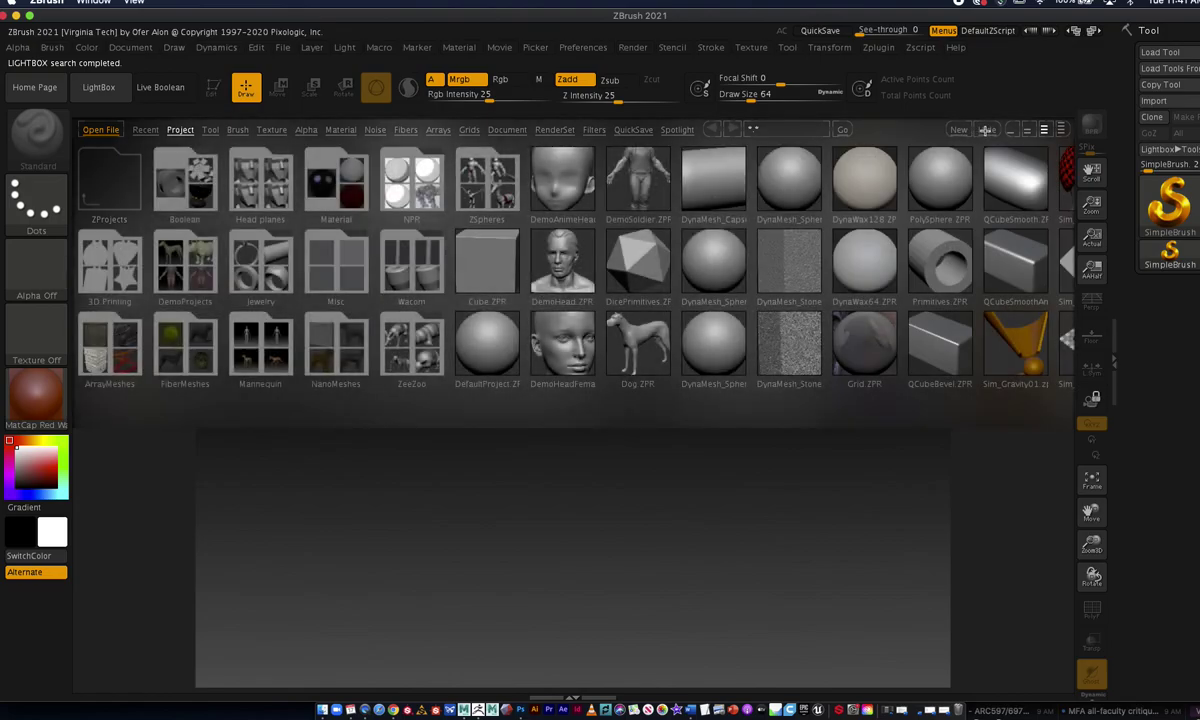
left_click(958, 130)
Import shoe.obj from the Shoe shoe folder, splitting its nonstandard polygons into quads and triangles.
left_click(1157, 103)
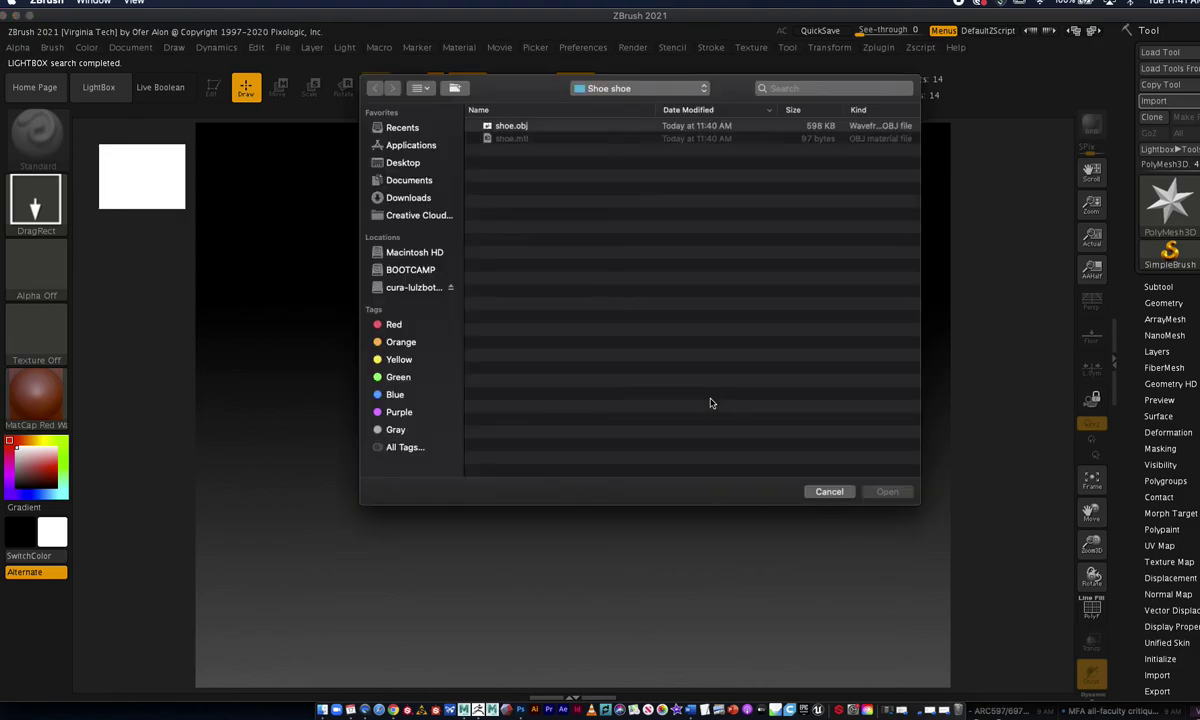
left_click(511, 127)
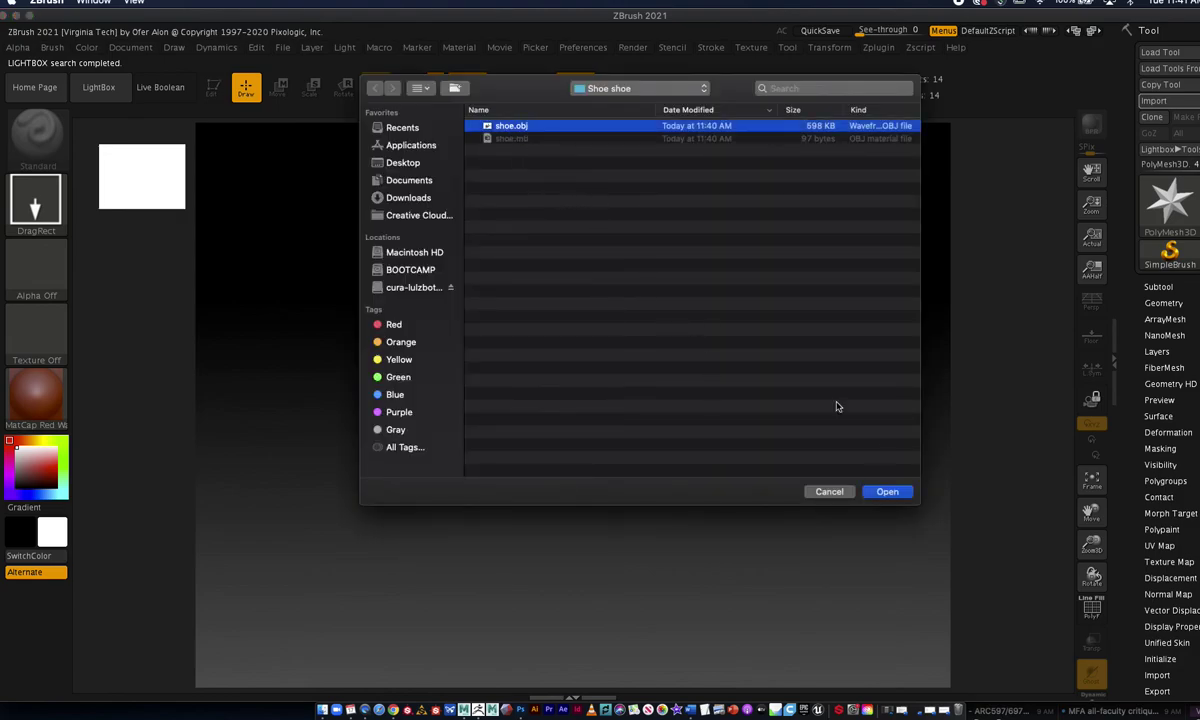
left_click(888, 492)
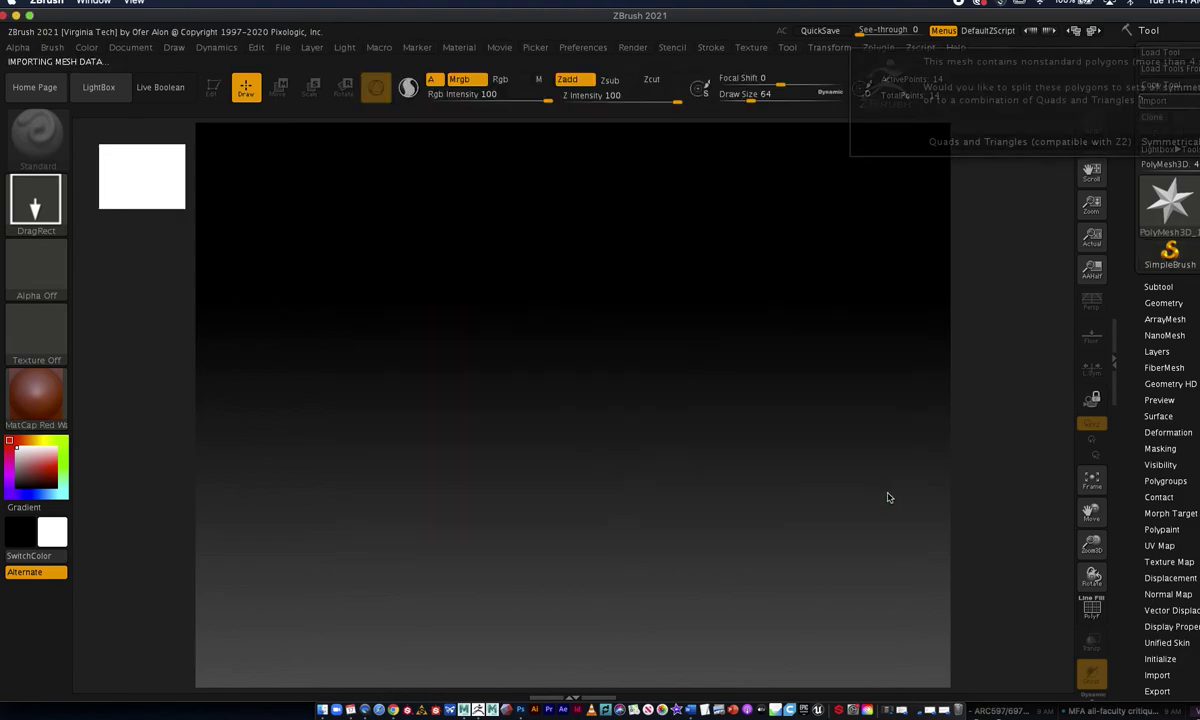
left_click(980, 143)
Draw the shoe on the canvas, enter Edit mode, and turn it to a three-quarter side view.
left_click_drag(611, 362, 600, 656)
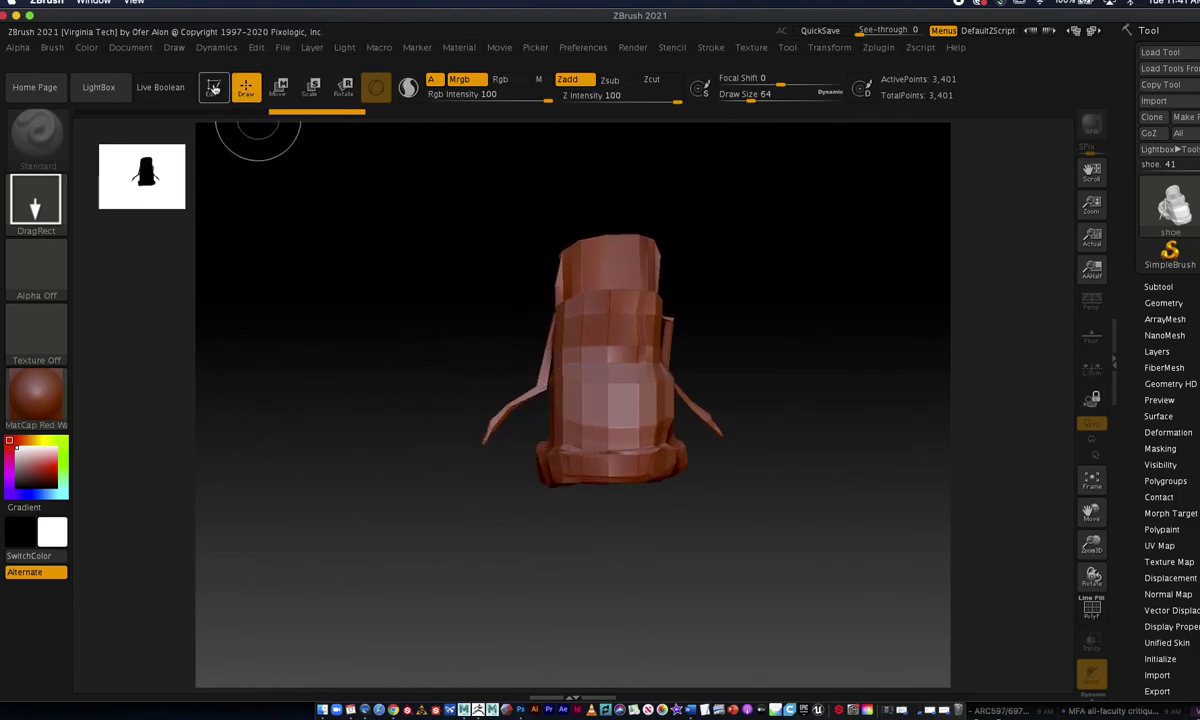
left_click(213, 88)
left_click_drag(357, 266, 490, 305)
left_click_drag(667, 335, 729, 271)
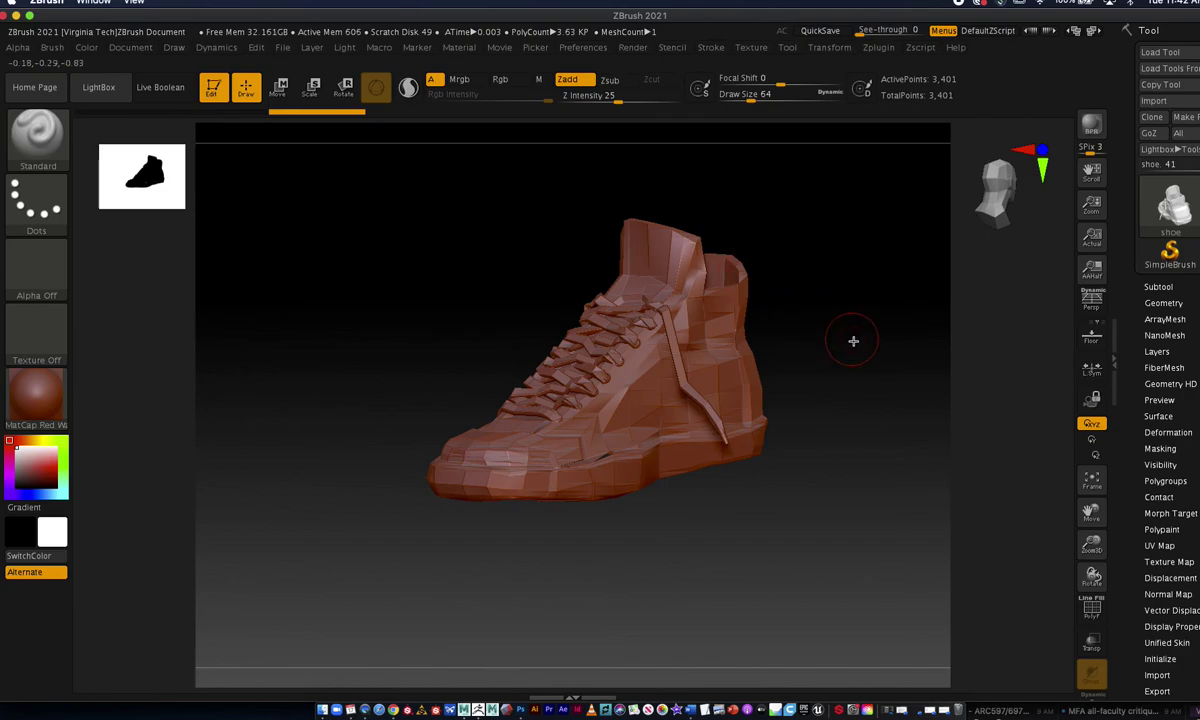
Split the shoe subtool into separate subtools with Groups Split, accepting that the operation is not undoable.
left_click(1163, 303)
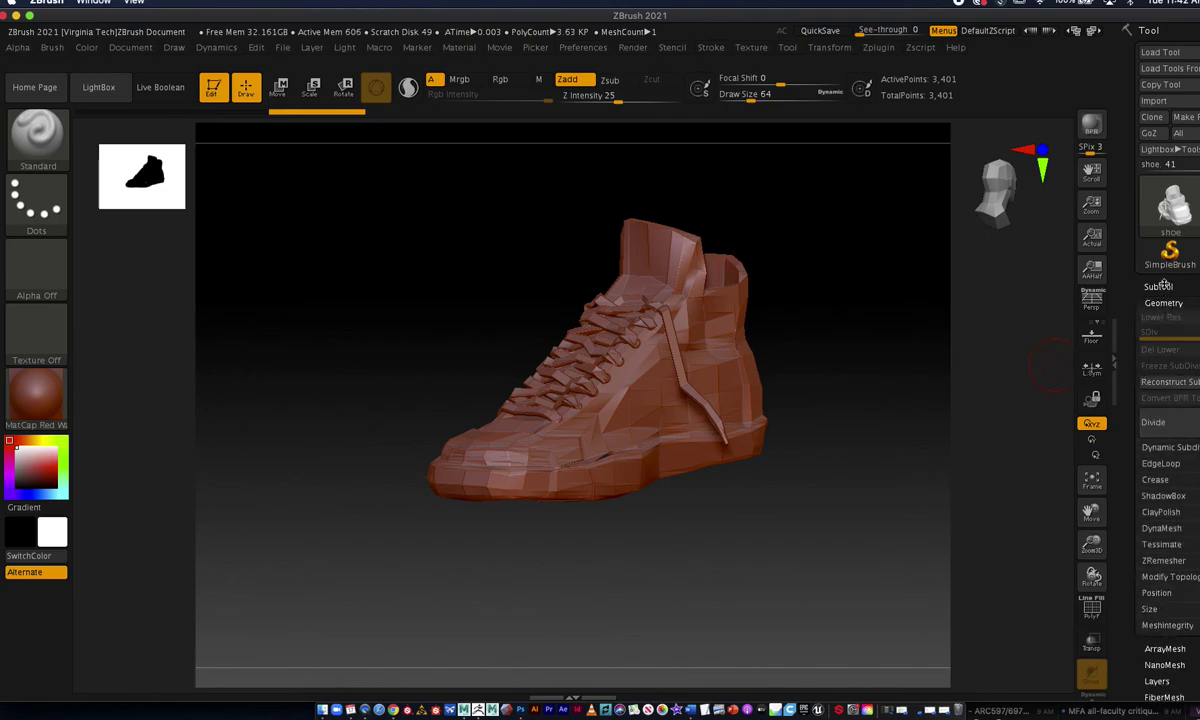
left_click(1158, 287)
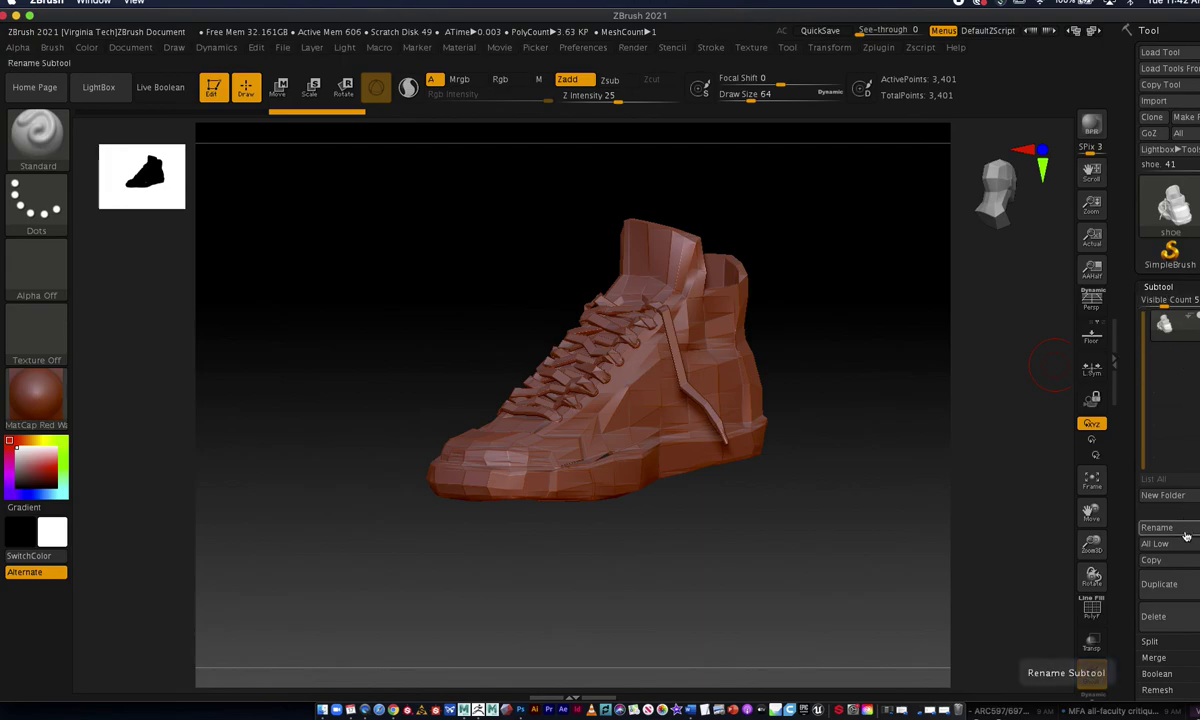
left_click(1166, 647)
mouse_move(1170, 324)
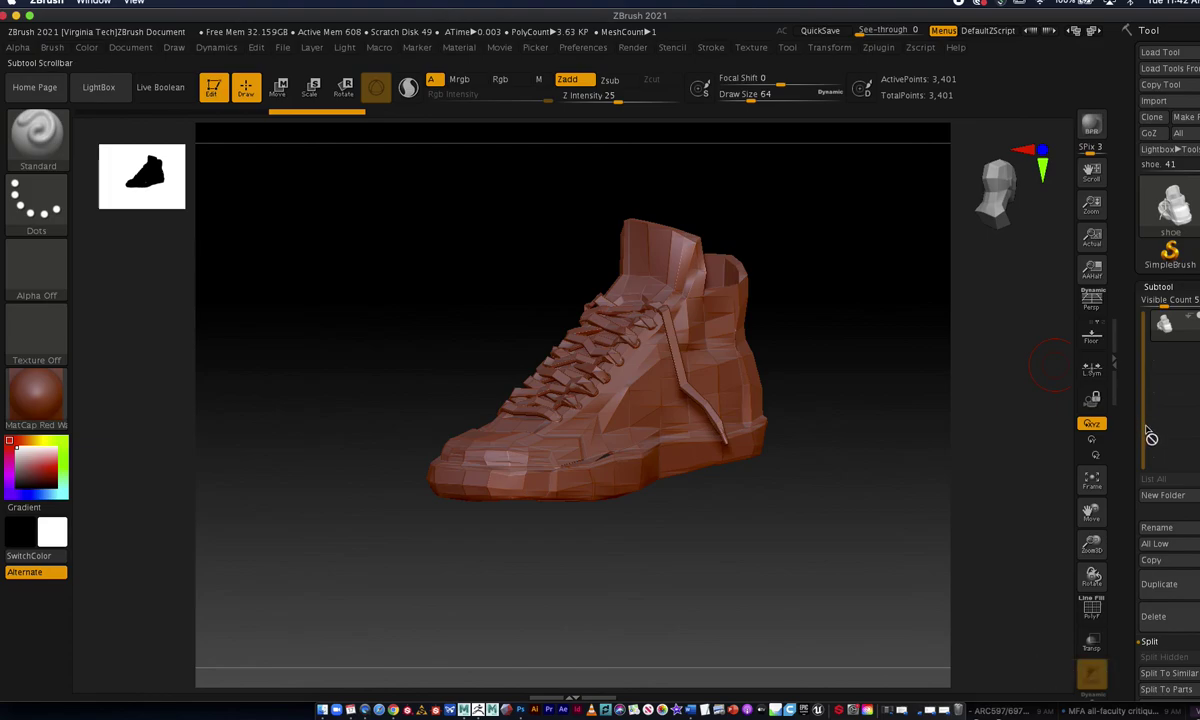
left_click(1091, 675)
scroll(1168, 400, "down", 3)
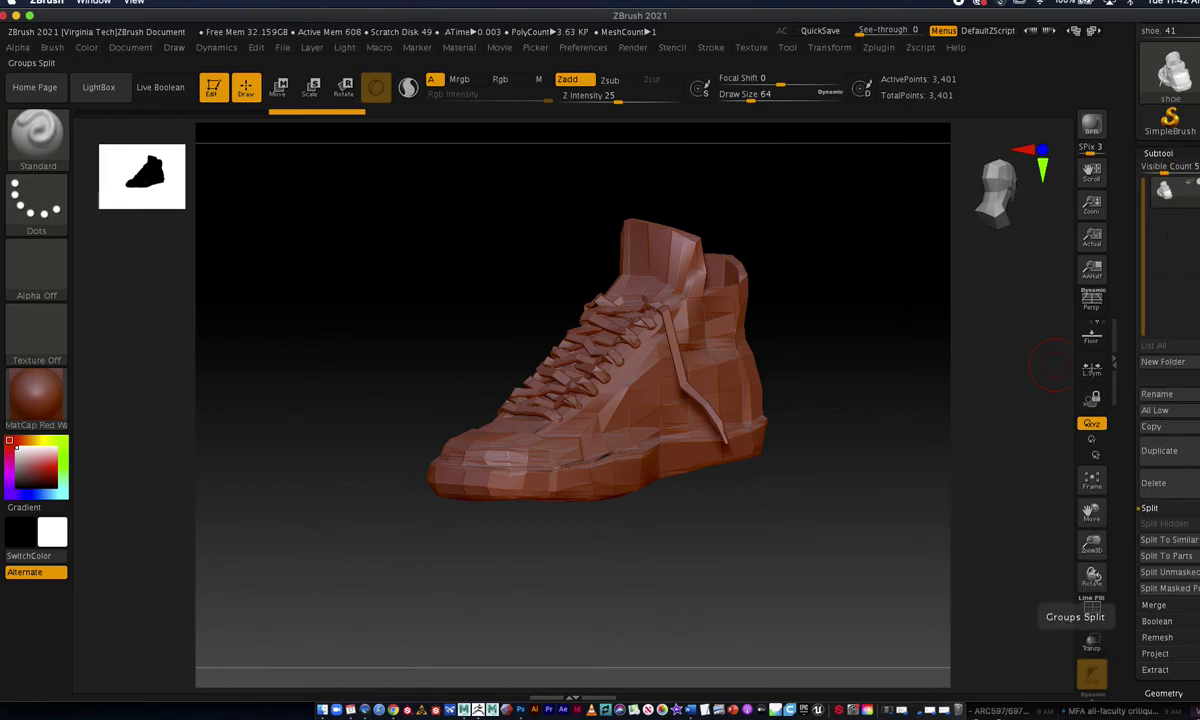
left_click(1195, 523)
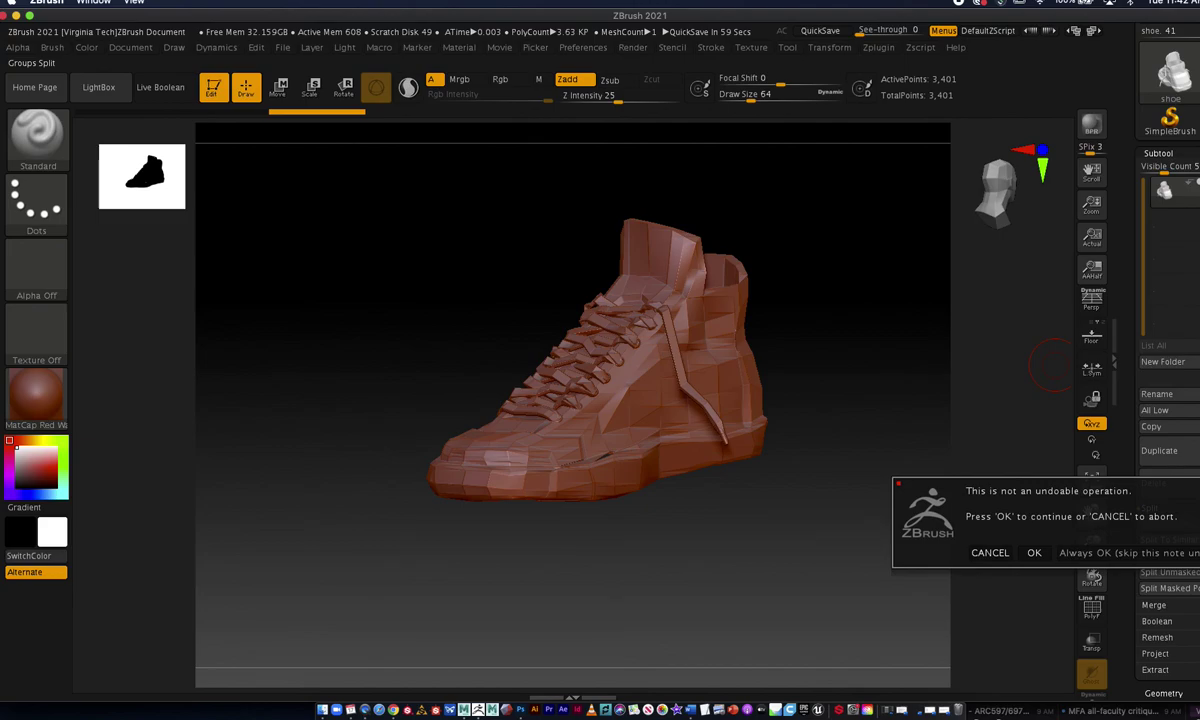
left_click(1034, 553)
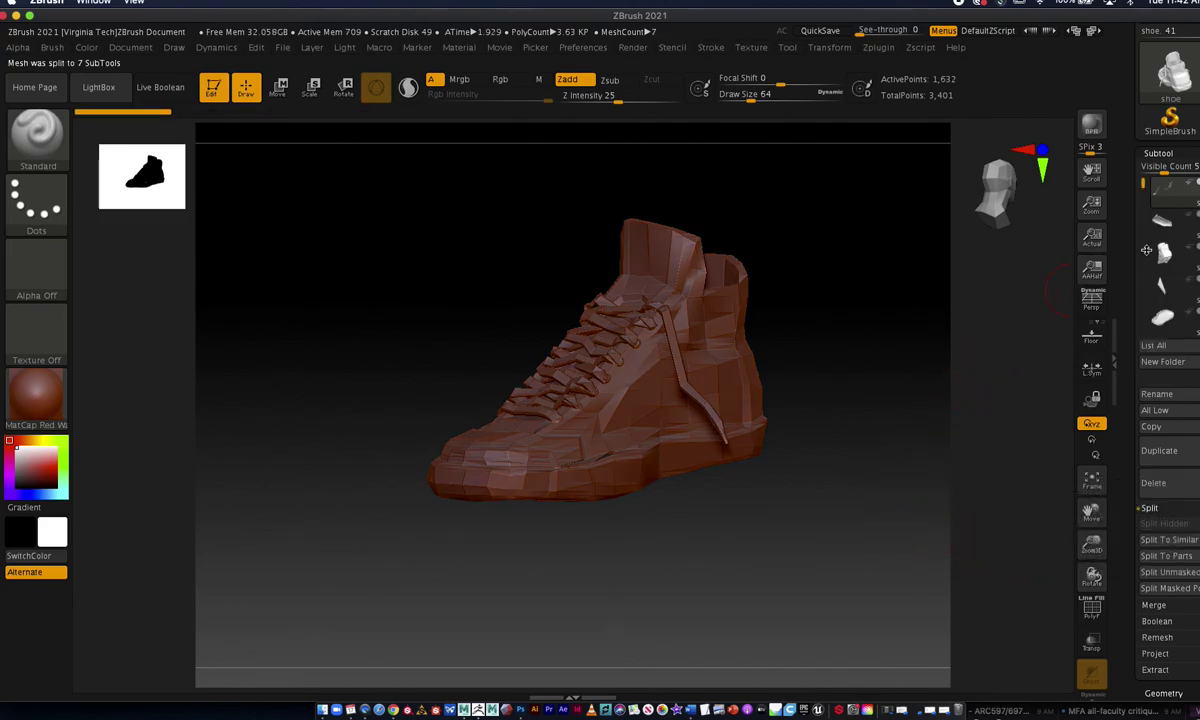
Review the separated shoe parts in the Subtool list from the first entry to the last.
mouse_move(1188, 227)
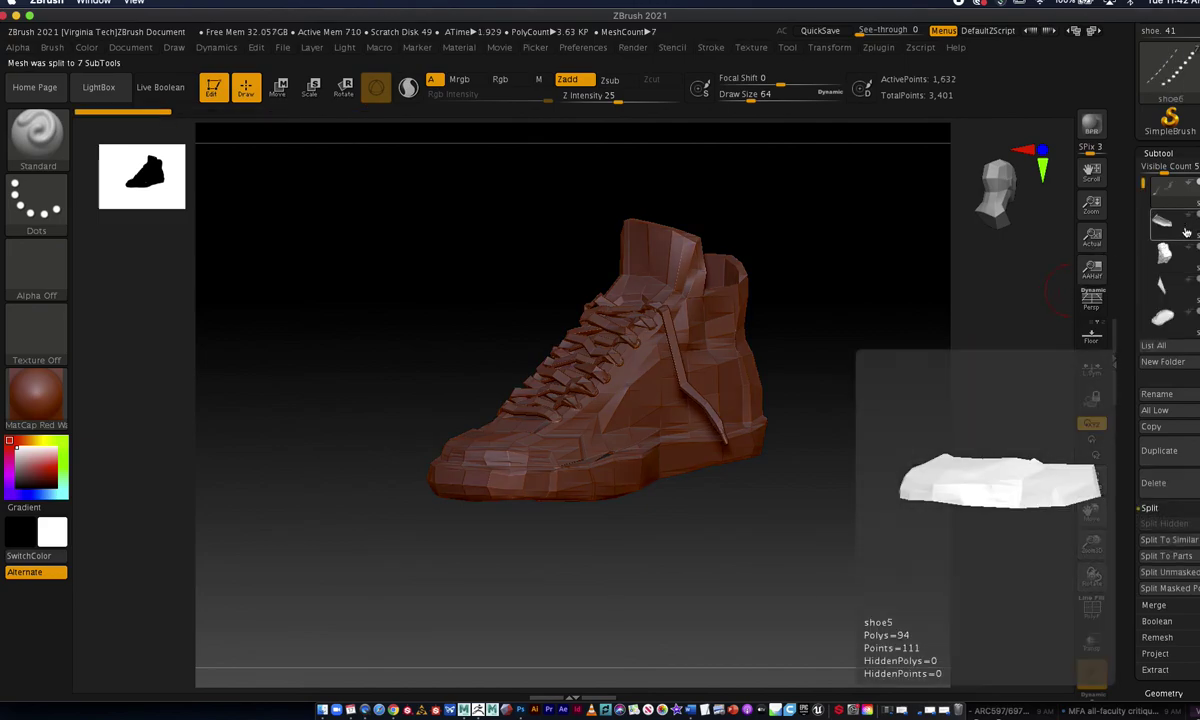
mouse_move(1186, 260)
mouse_move(1186, 285)
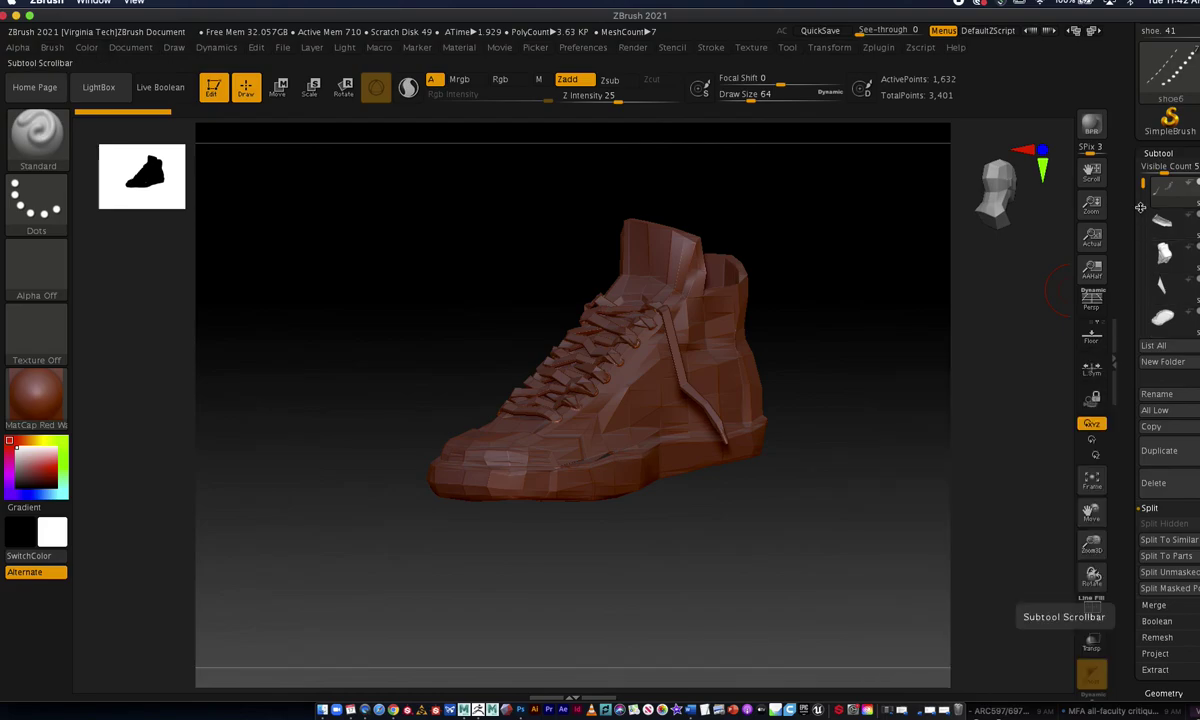
left_click_drag(1146, 183, 1147, 263)
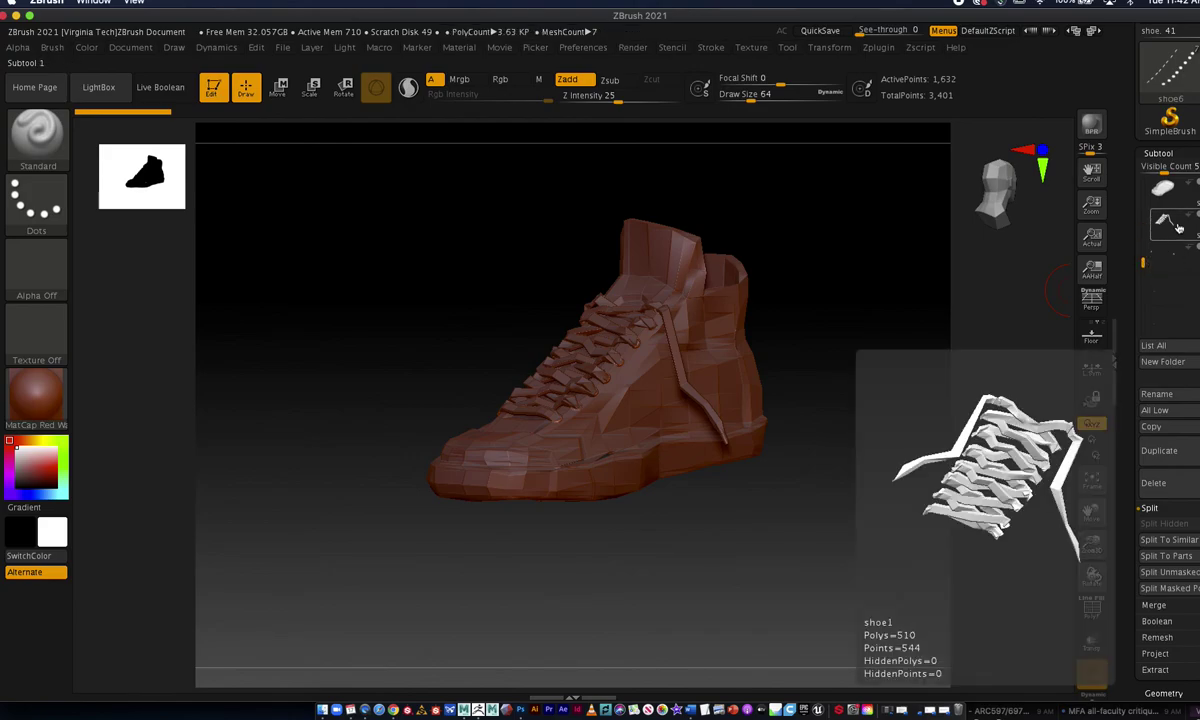
mouse_move(1175, 188)
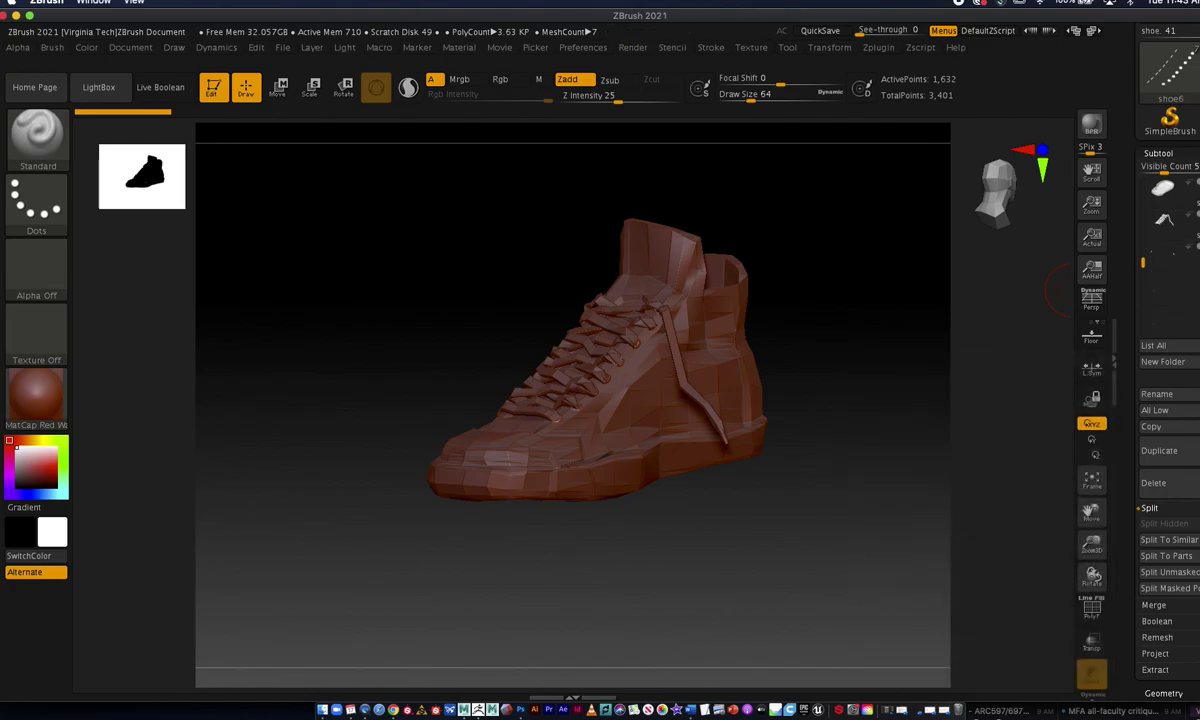
scroll(1132, 364, "up", 3)
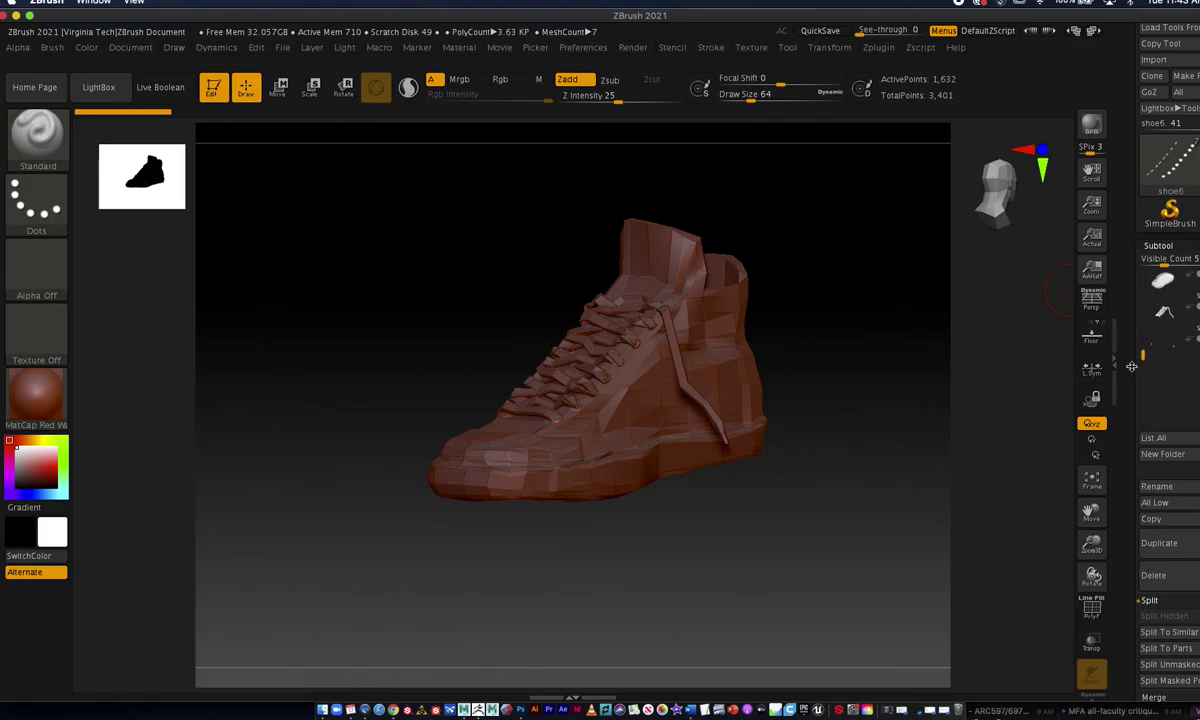
left_click_drag(1143, 356, 1168, 252)
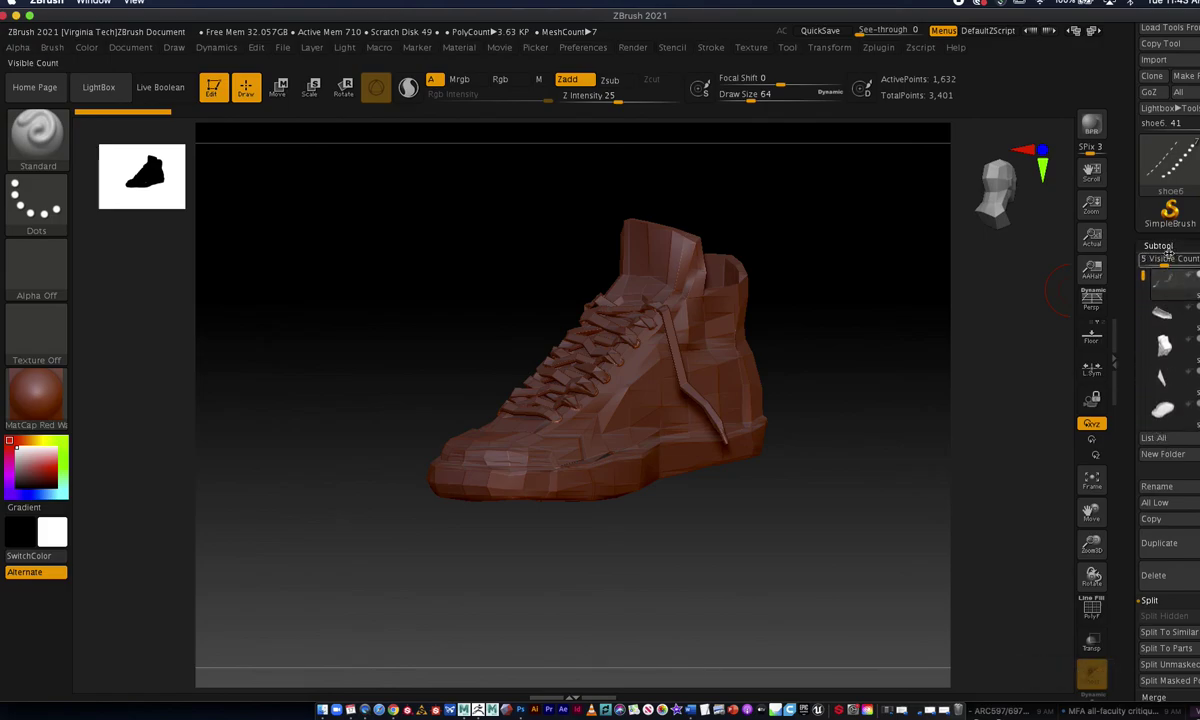
mouse_move(1178, 288)
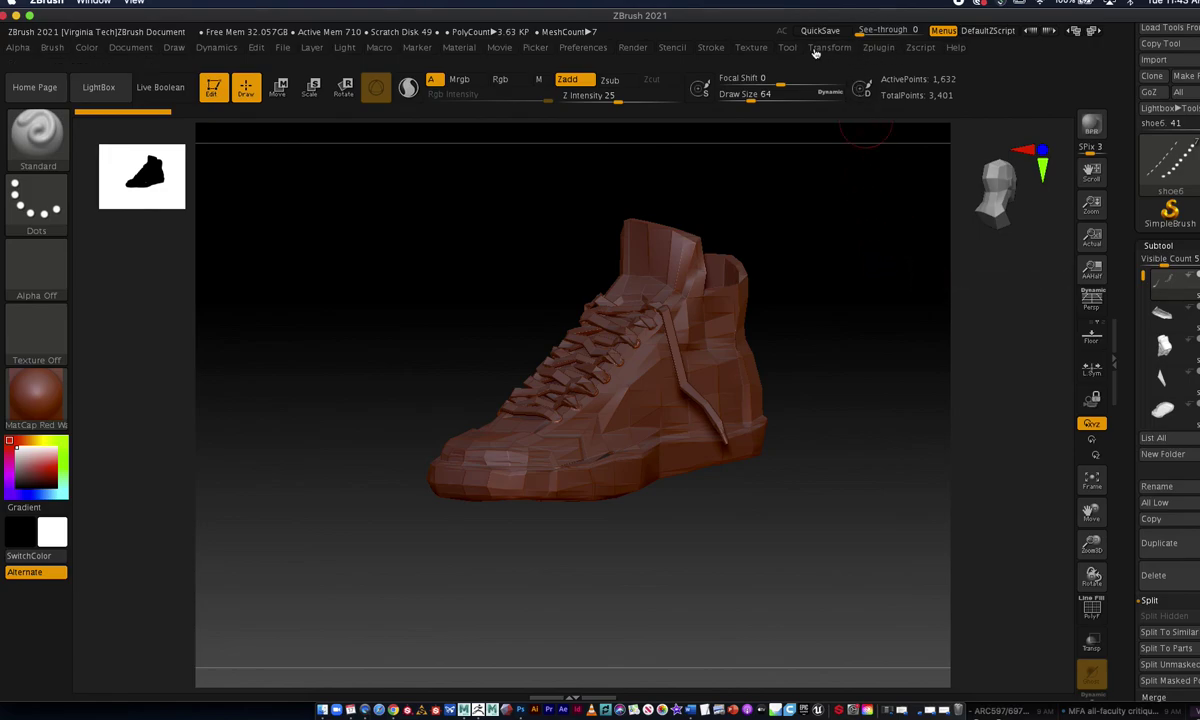
Unwrap the UVs of the shoe6 subtool with the UV Master plugin.
left_click(879, 52)
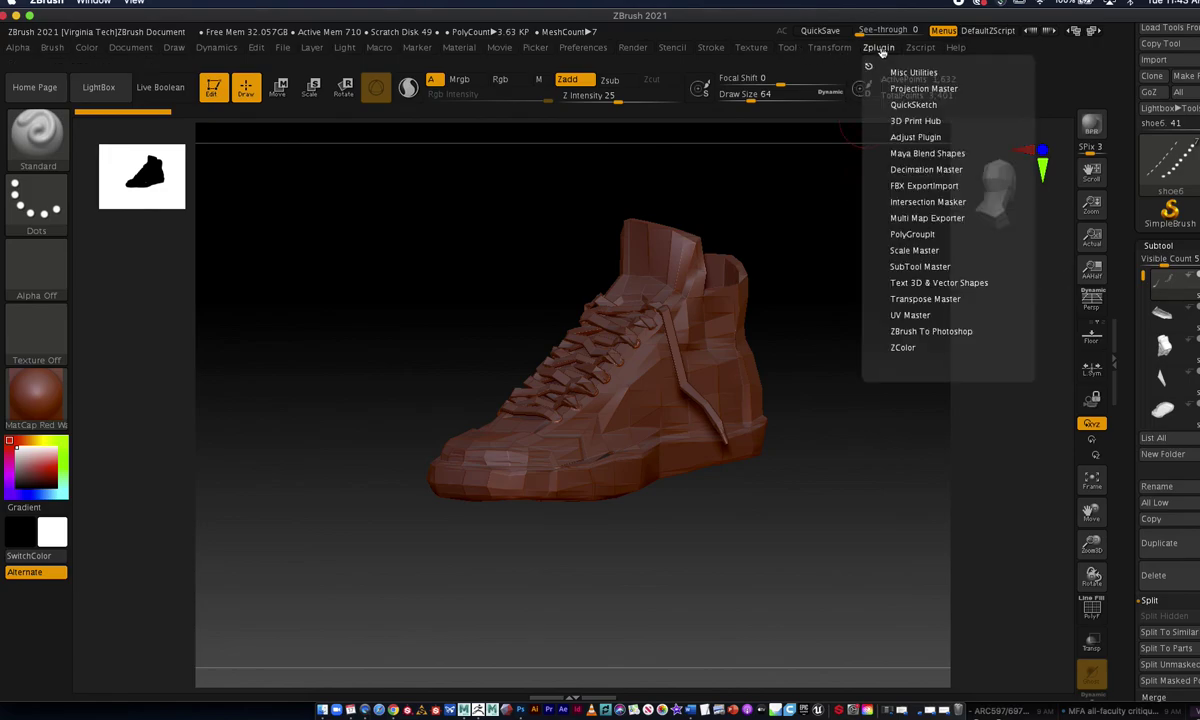
left_click(912, 315)
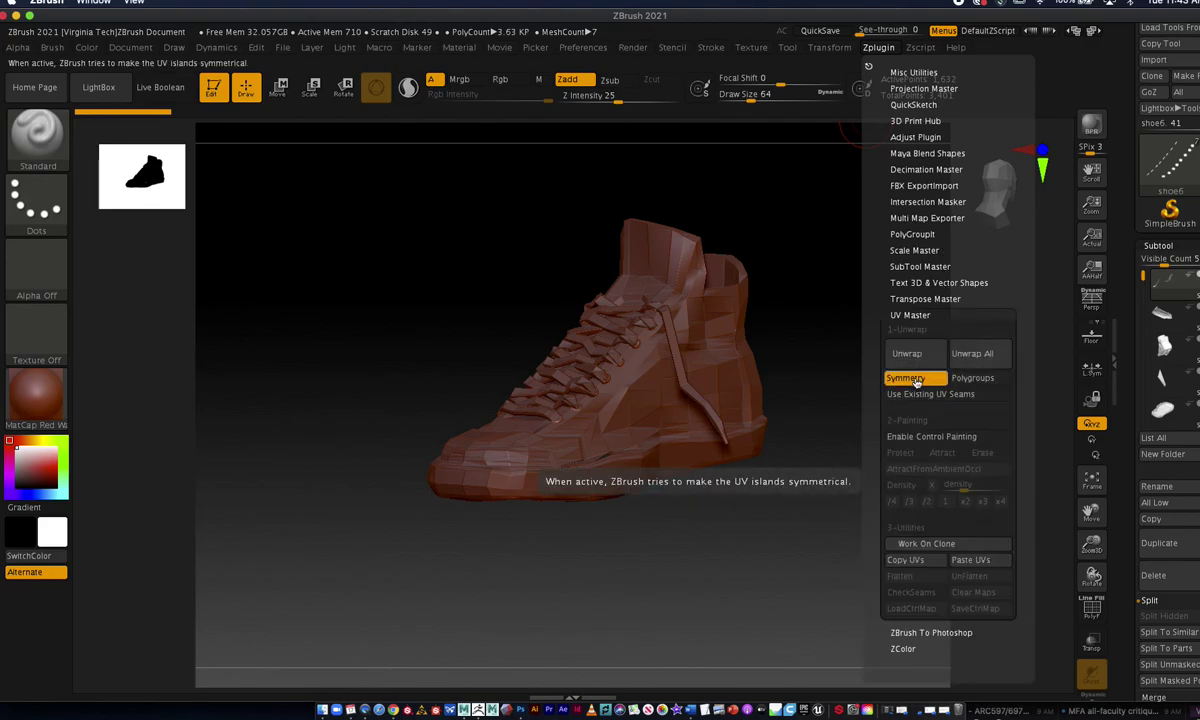
left_click(914, 358)
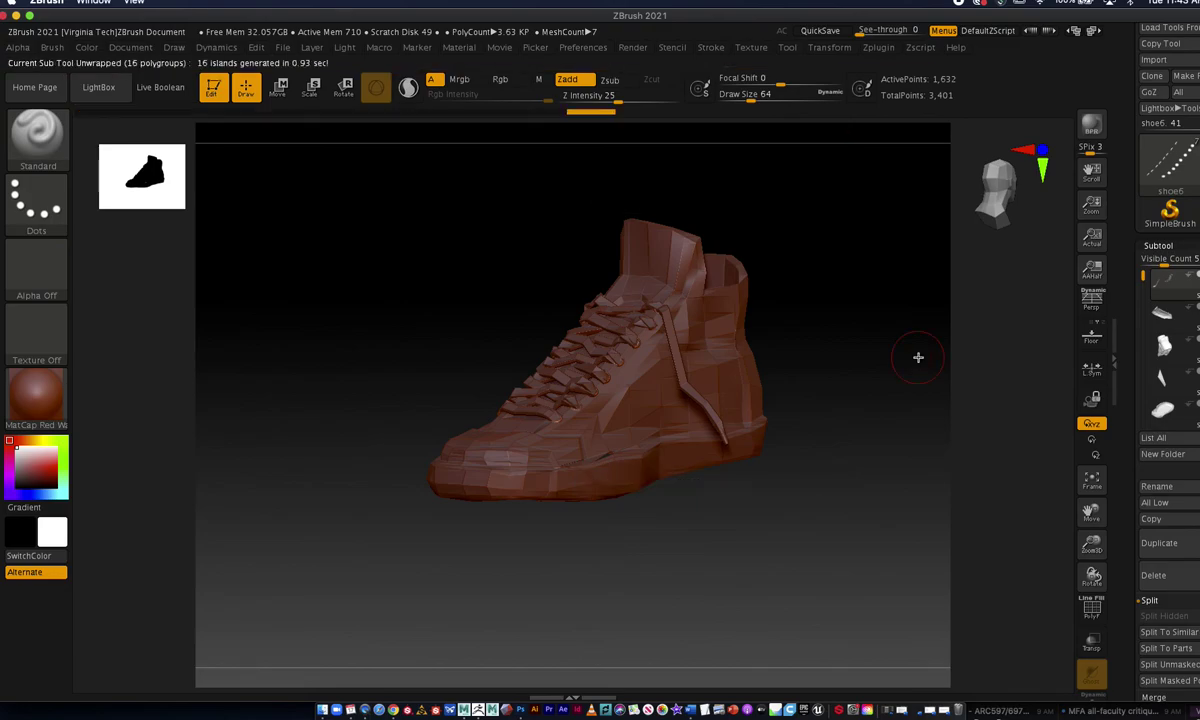
Create a new texture map for the shoe6 subtool from its UV map.
scroll(1170, 400, "down", 10)
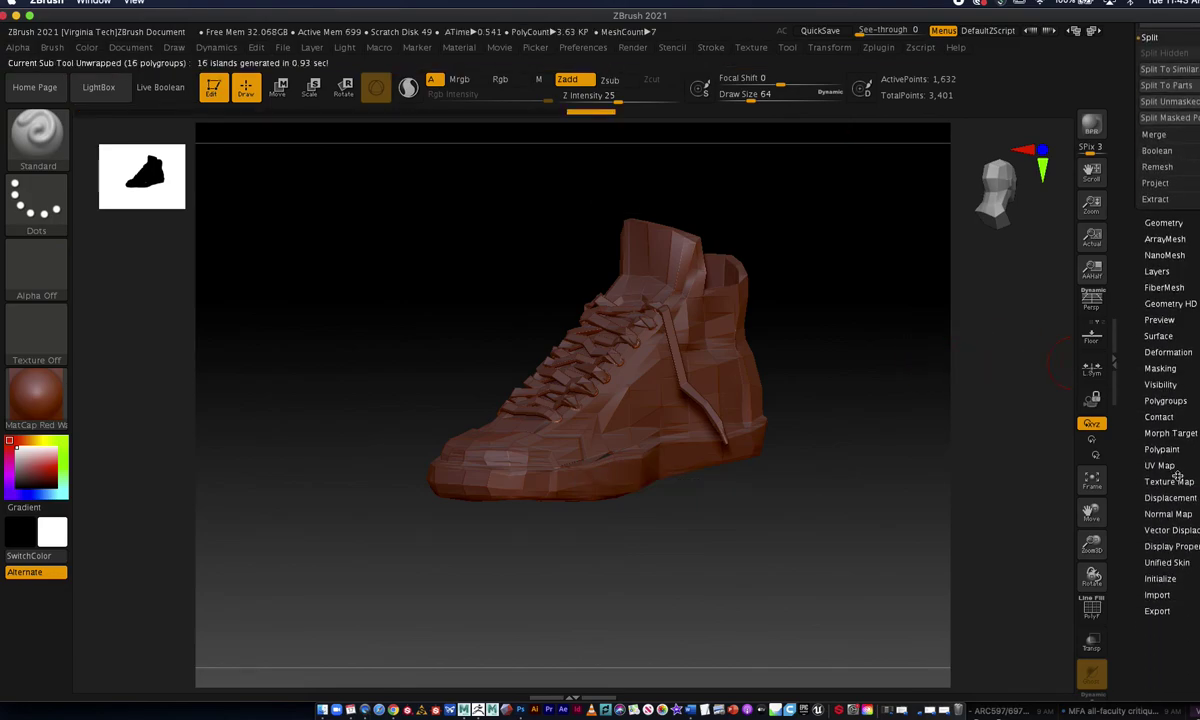
left_click(1178, 484)
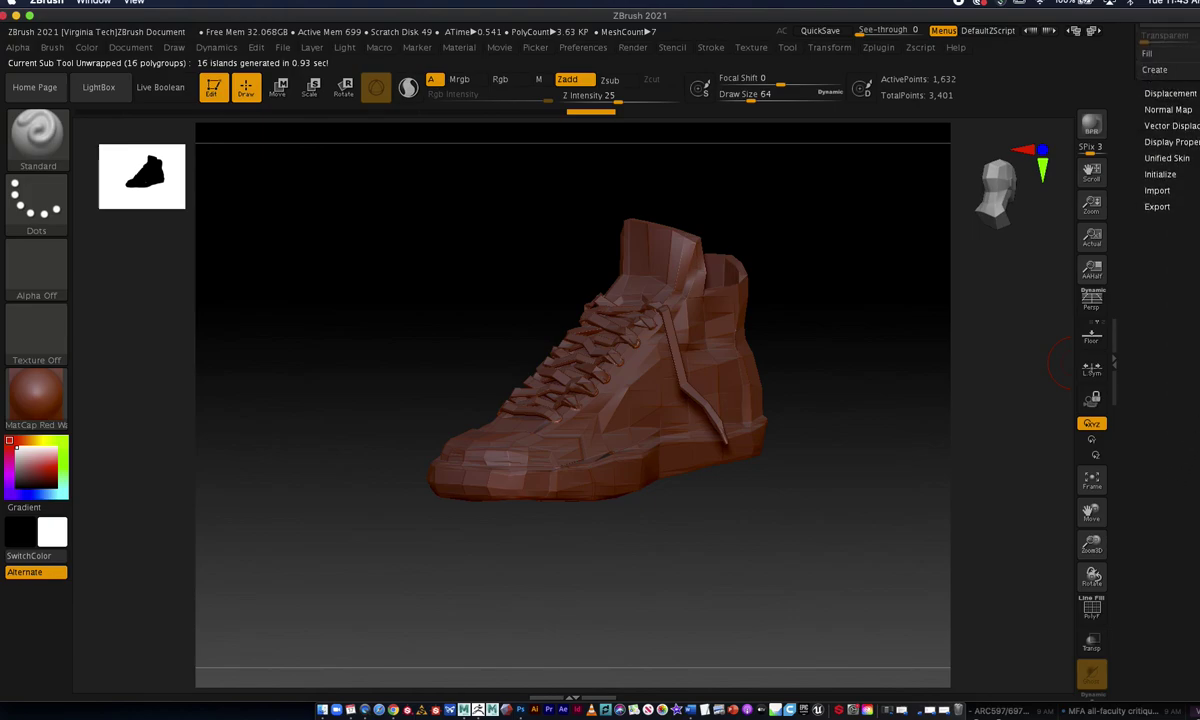
scroll(1170, 300, "up", 5)
left_click(1183, 342)
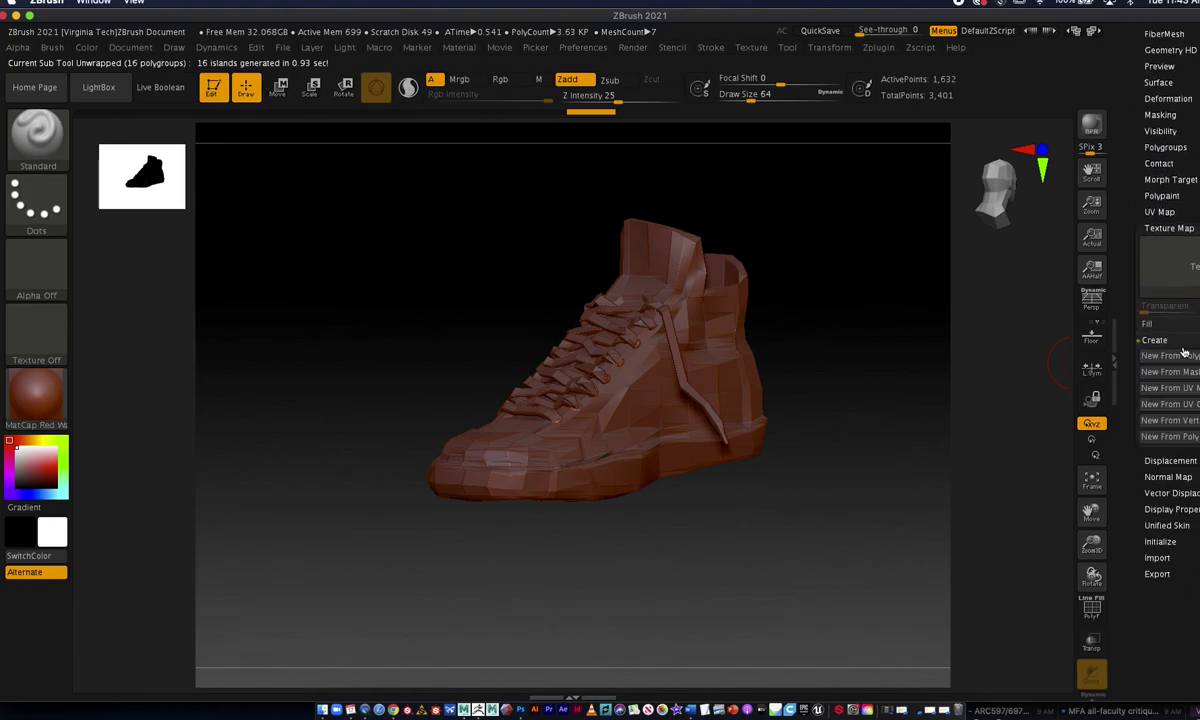
left_click(1186, 354)
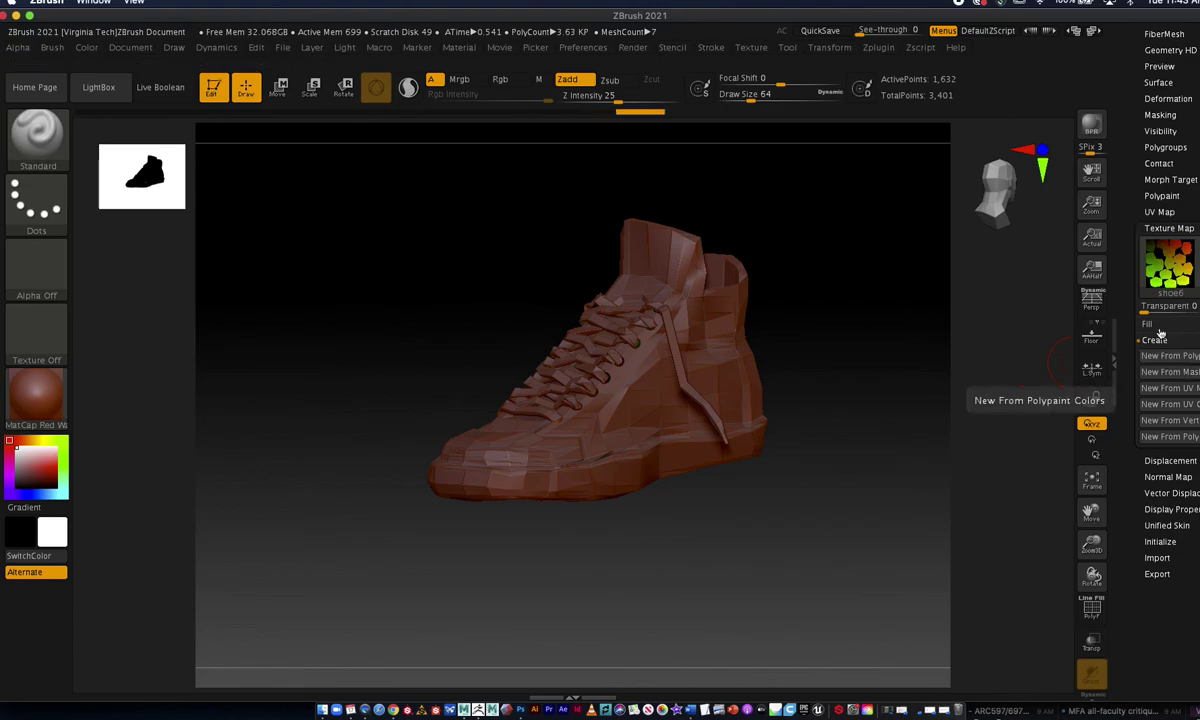
mouse_move(1165, 265)
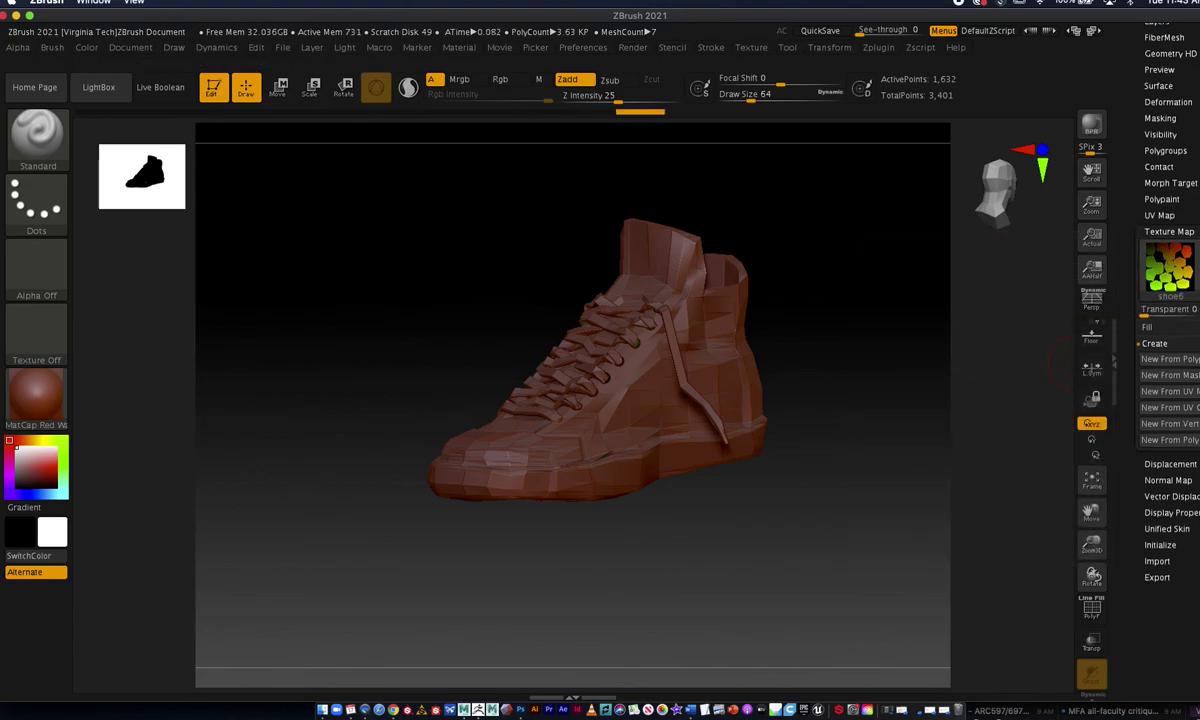
Select the shoe5 toe-cap subtool and unwrap its UVs with UV Master.
scroll(1176, 216, "up", 5)
left_click(1162, 216)
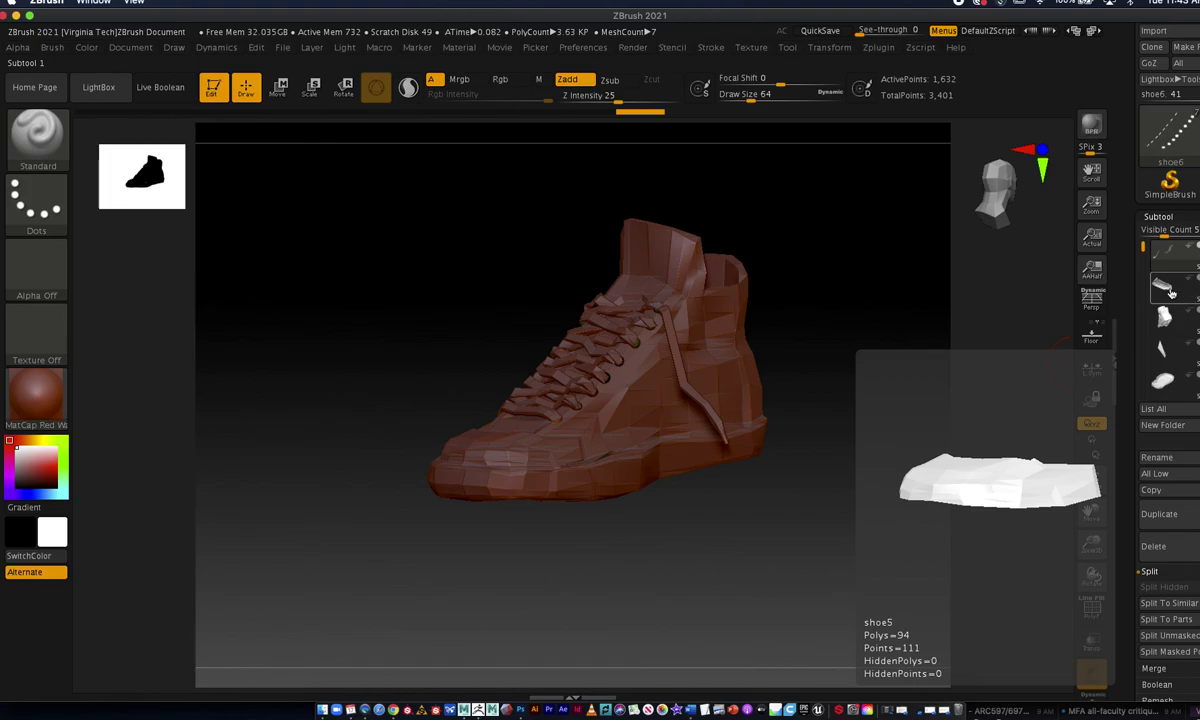
left_click(1170, 286)
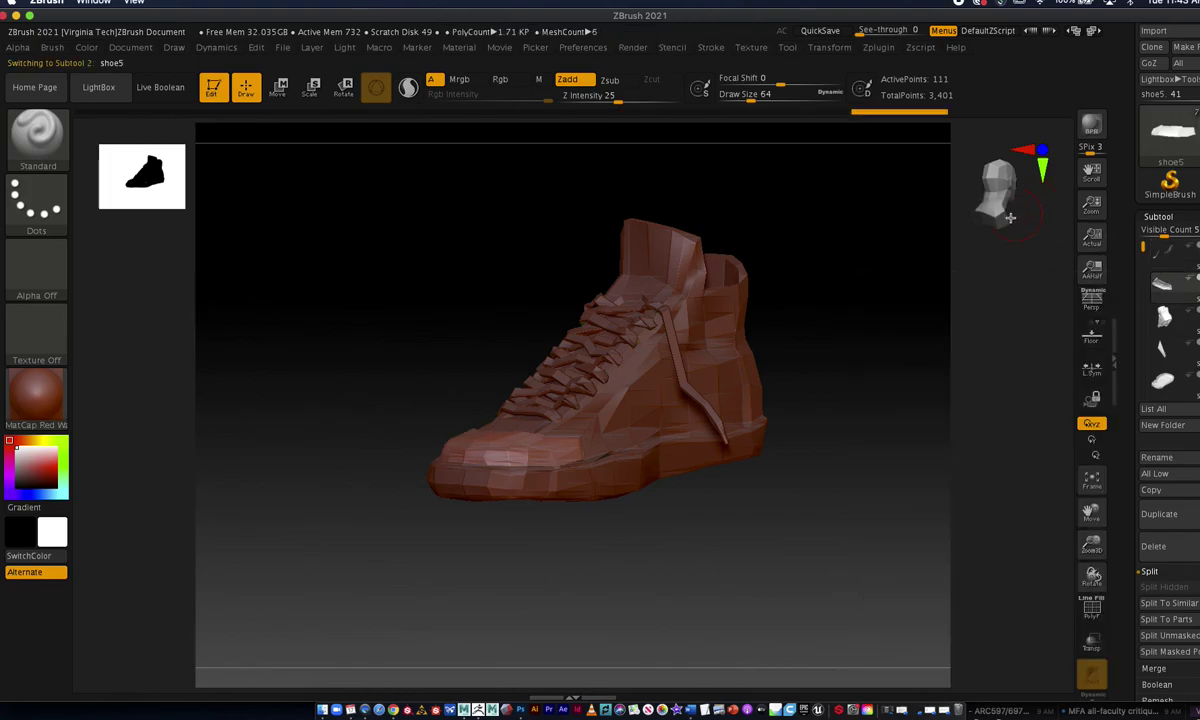
left_click(885, 49)
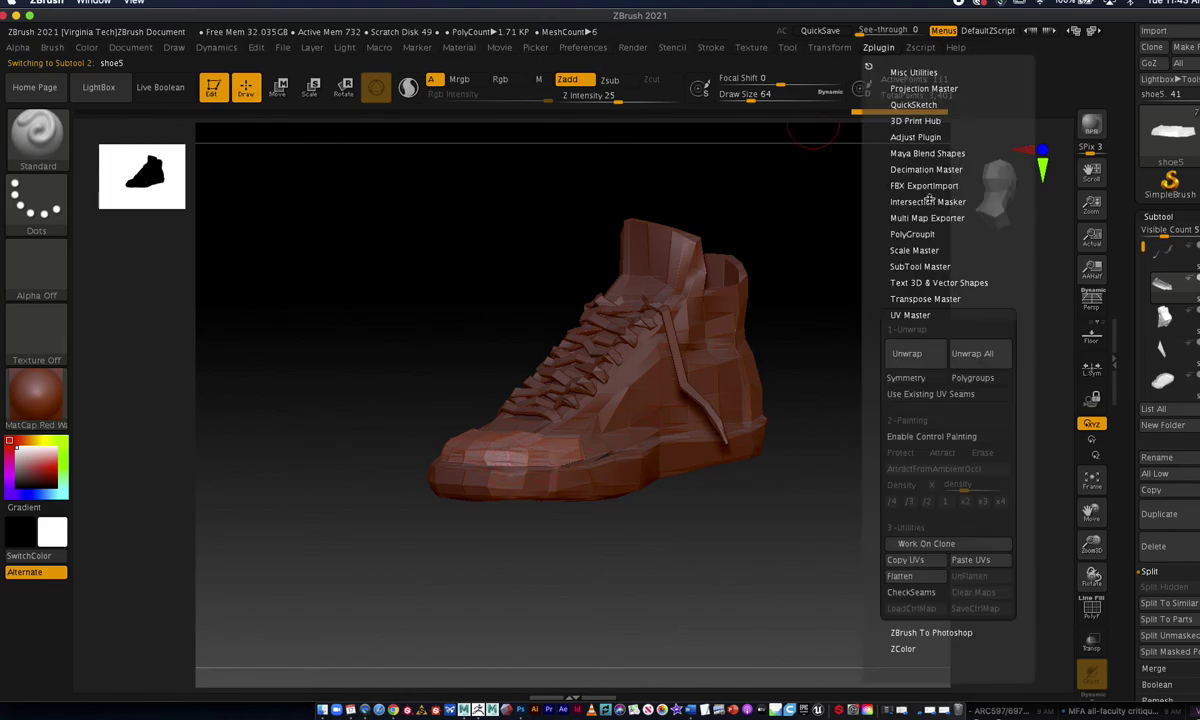
left_click(907, 354)
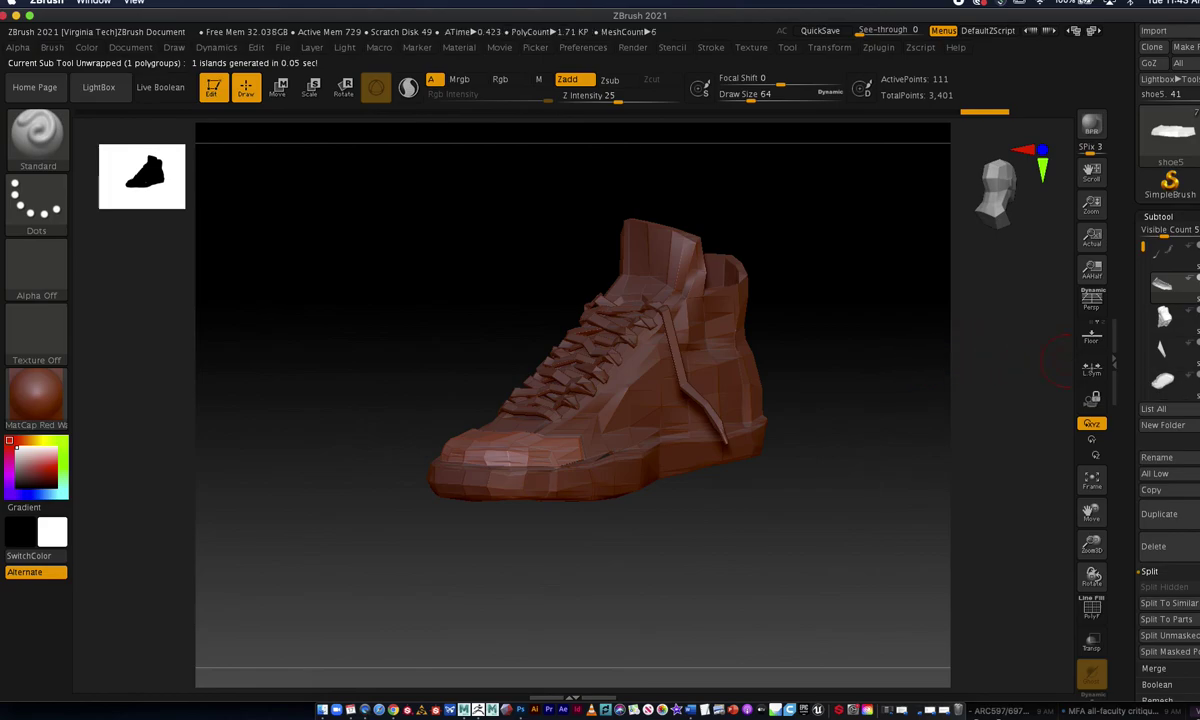
Select the shoe4 upper subtool and unwrap its UVs with UV Master.
left_click(1163, 316)
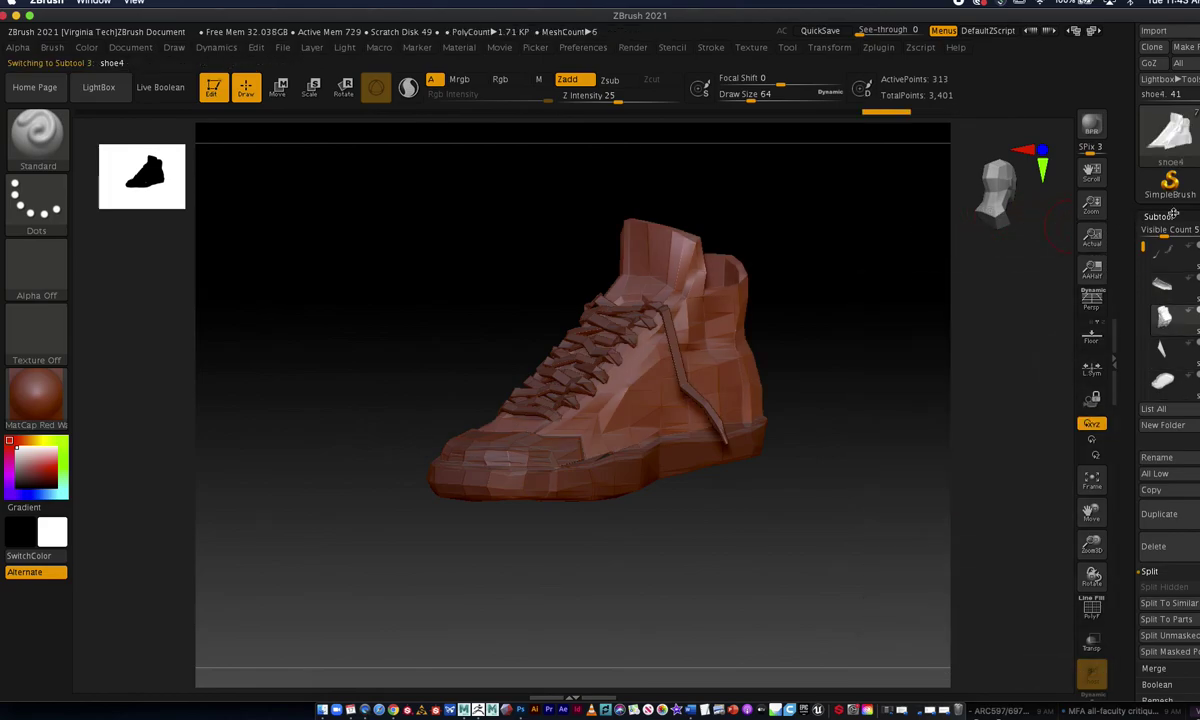
left_click(880, 48)
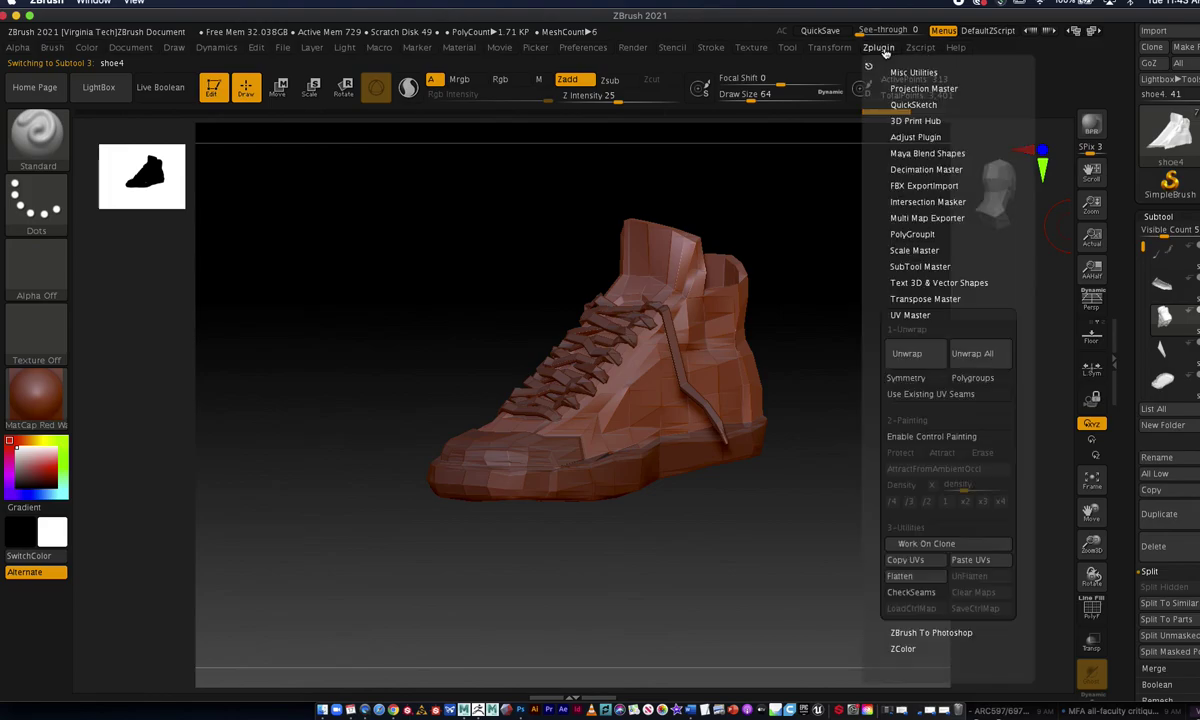
left_click(910, 355)
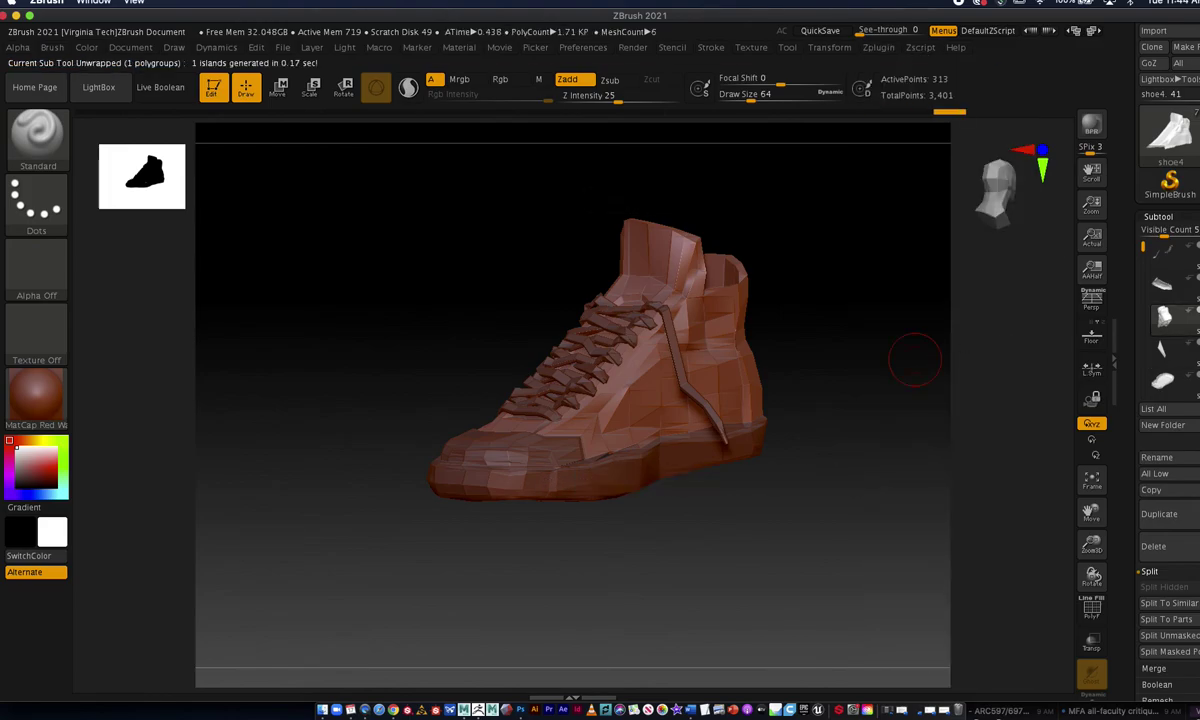
Turn the shoe toward the front, select the thin shoe3 subtool, and unwrap its UVs with UV Master.
left_click(1162, 347)
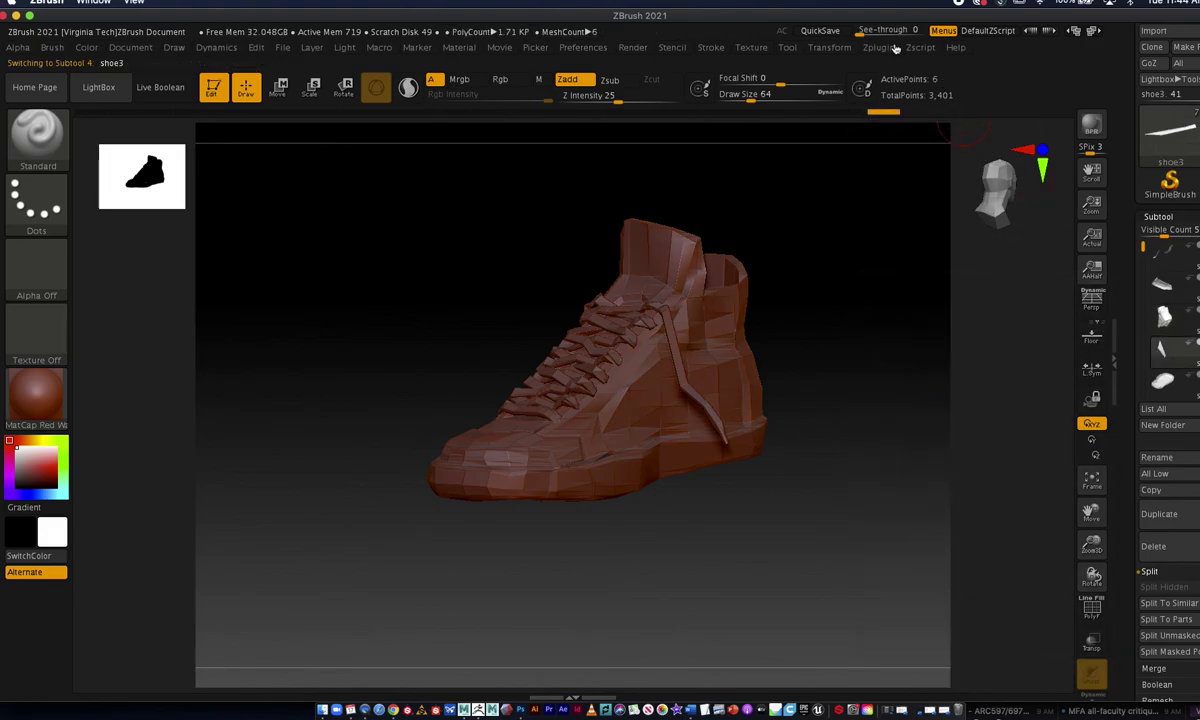
left_click(1162, 316)
left_click(1160, 349)
left_click_drag(841, 356, 808, 345)
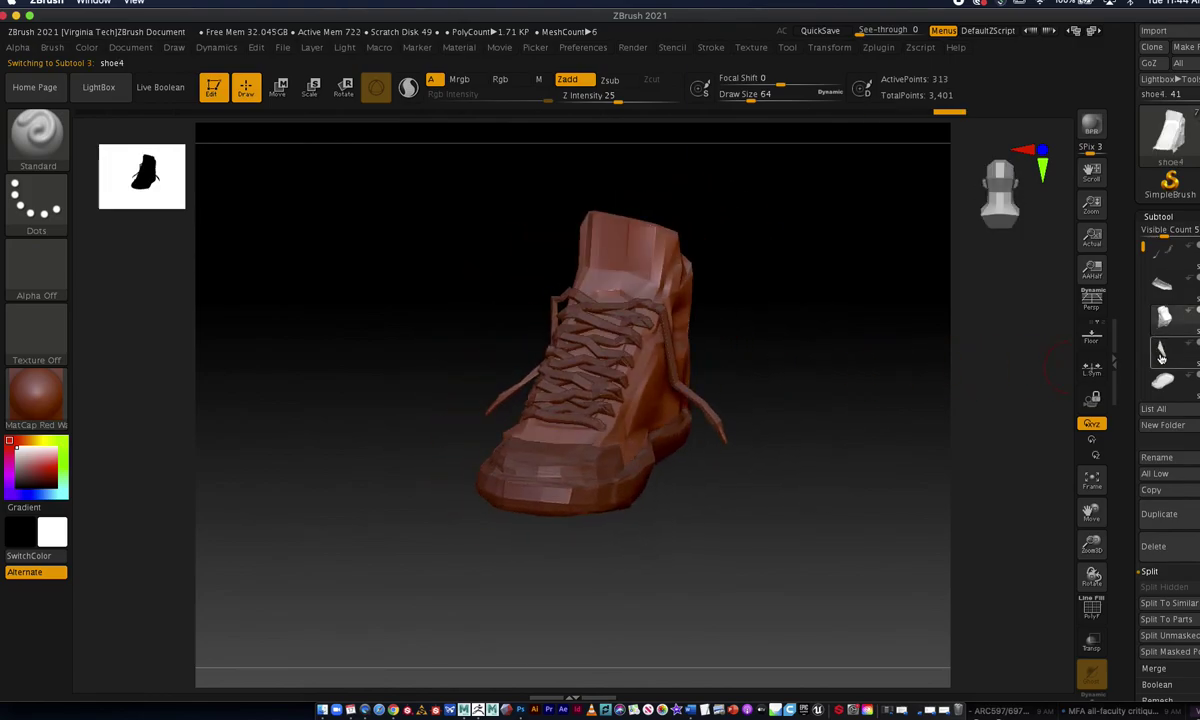
mouse_move(1181, 360)
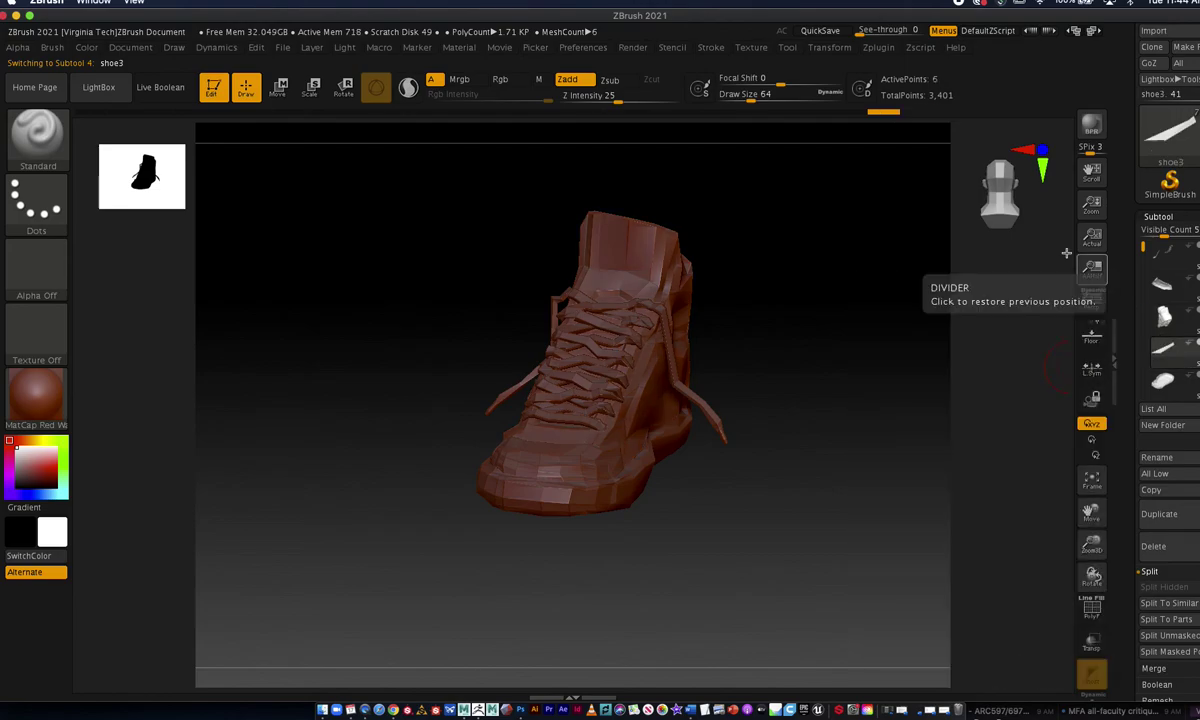
left_click(888, 50)
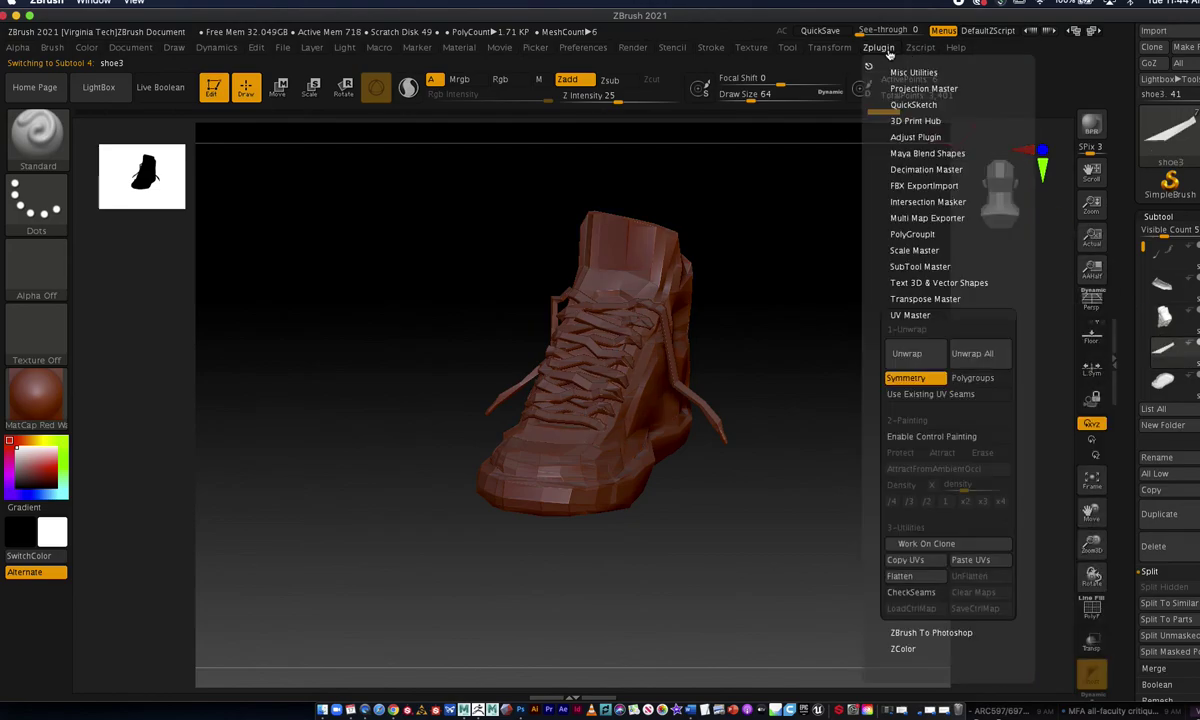
left_click(910, 348)
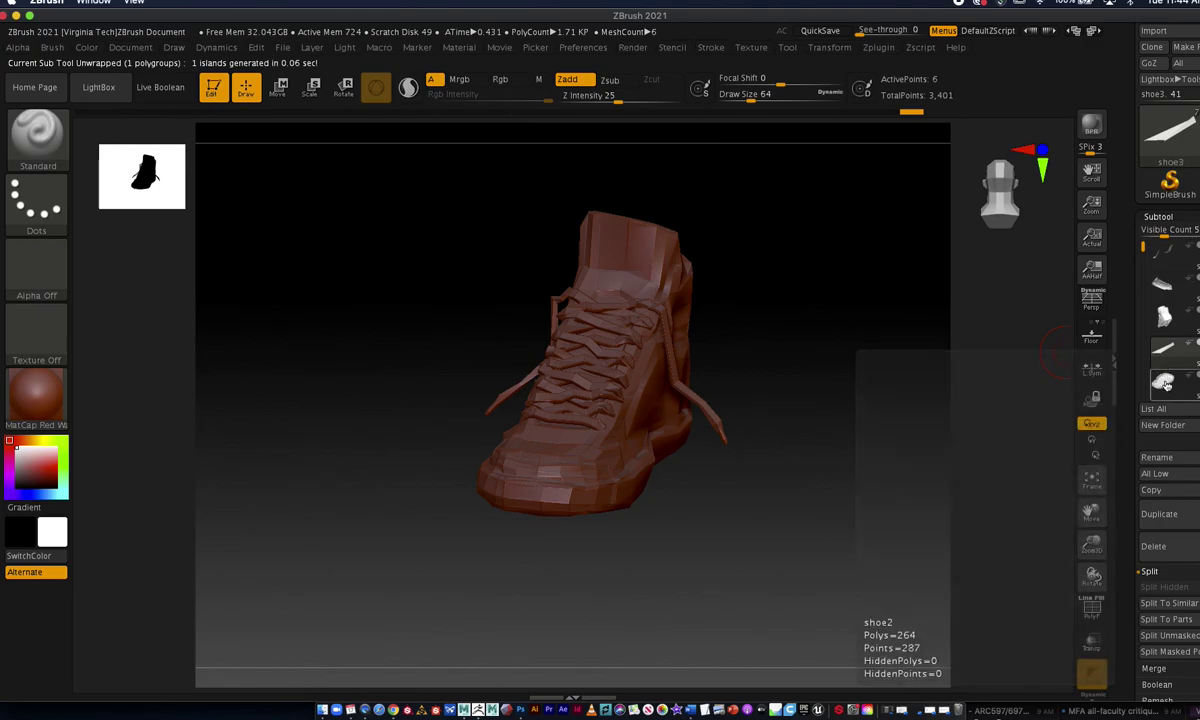
Select the shoe2 sole subtool and unwrap its UVs with UV Master.
left_click(1163, 380)
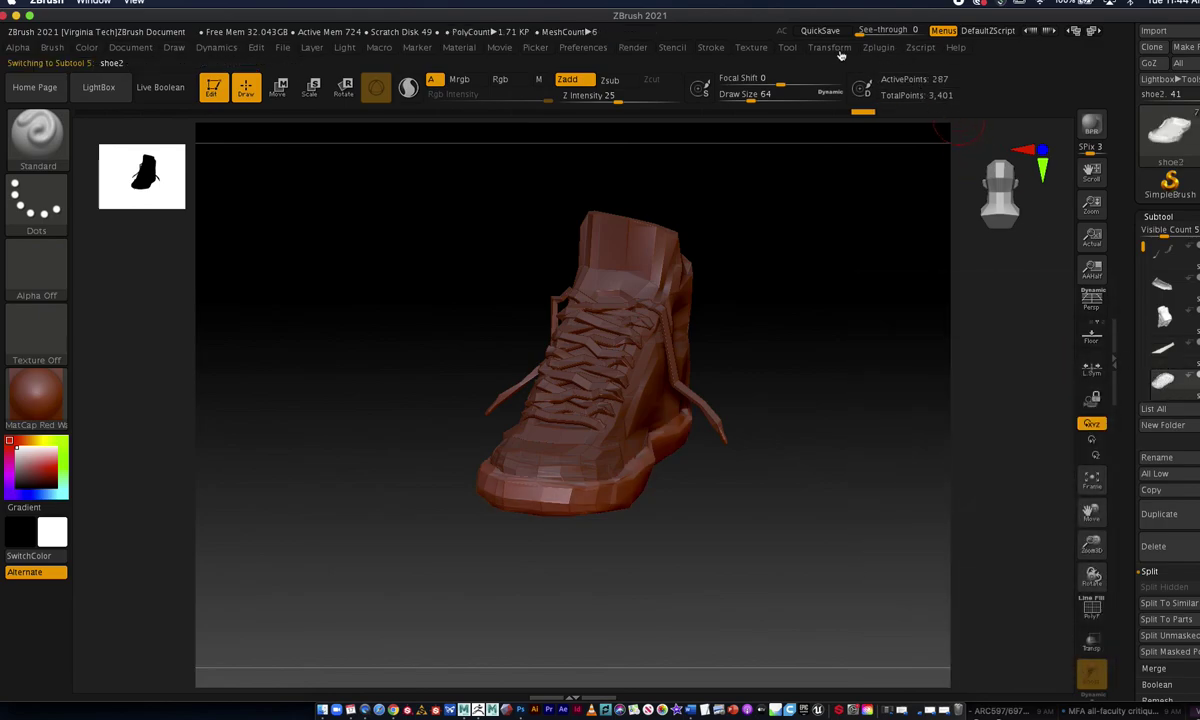
left_click(877, 49)
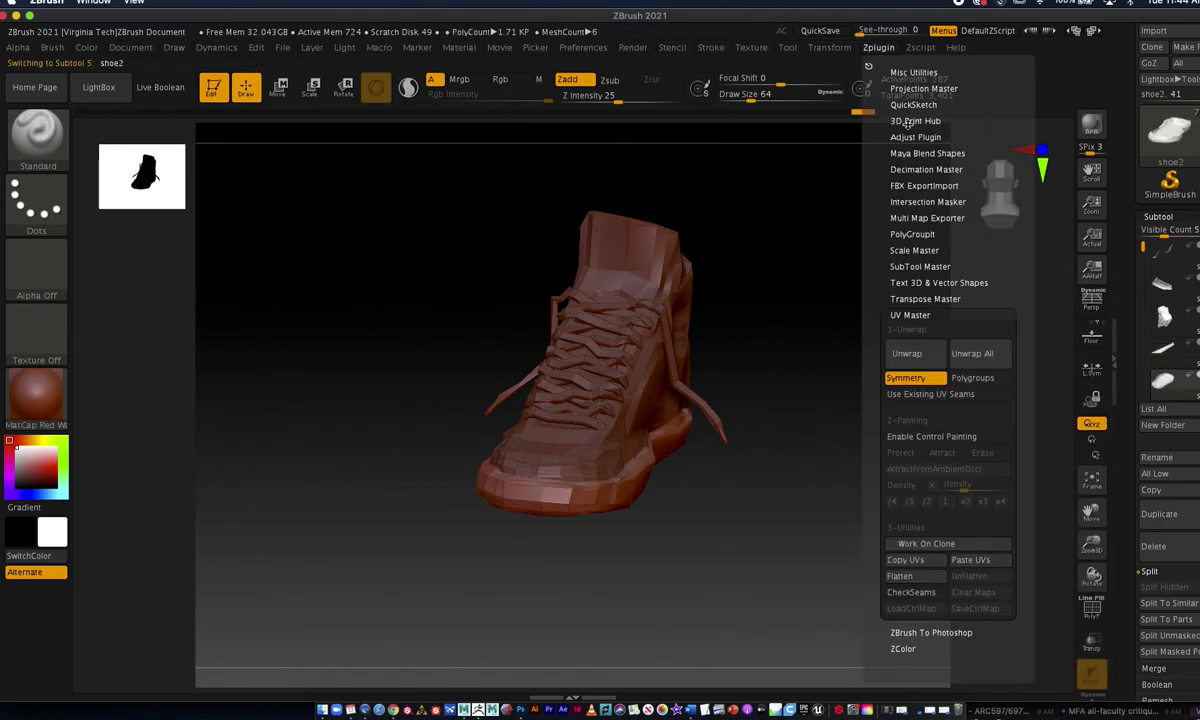
left_click(912, 346)
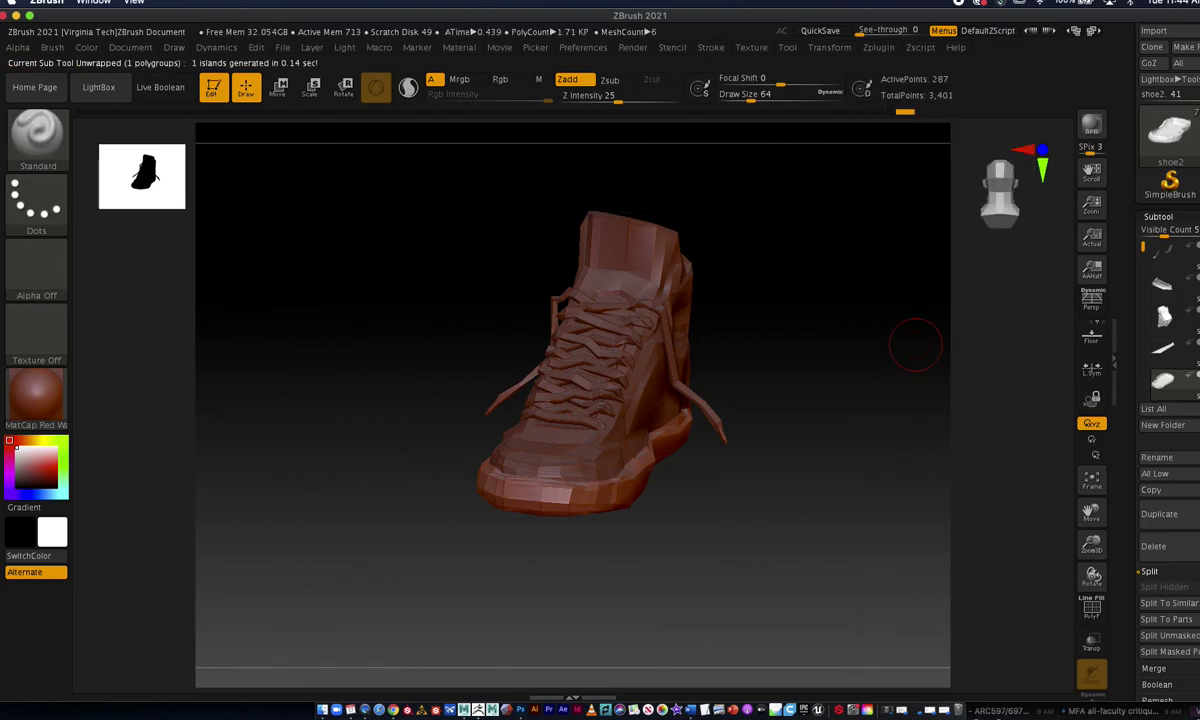
Create a new texture map for the shoe2 sole from its UV map and inspect it from a lower side angle.
scroll(1168, 400, "down", 10)
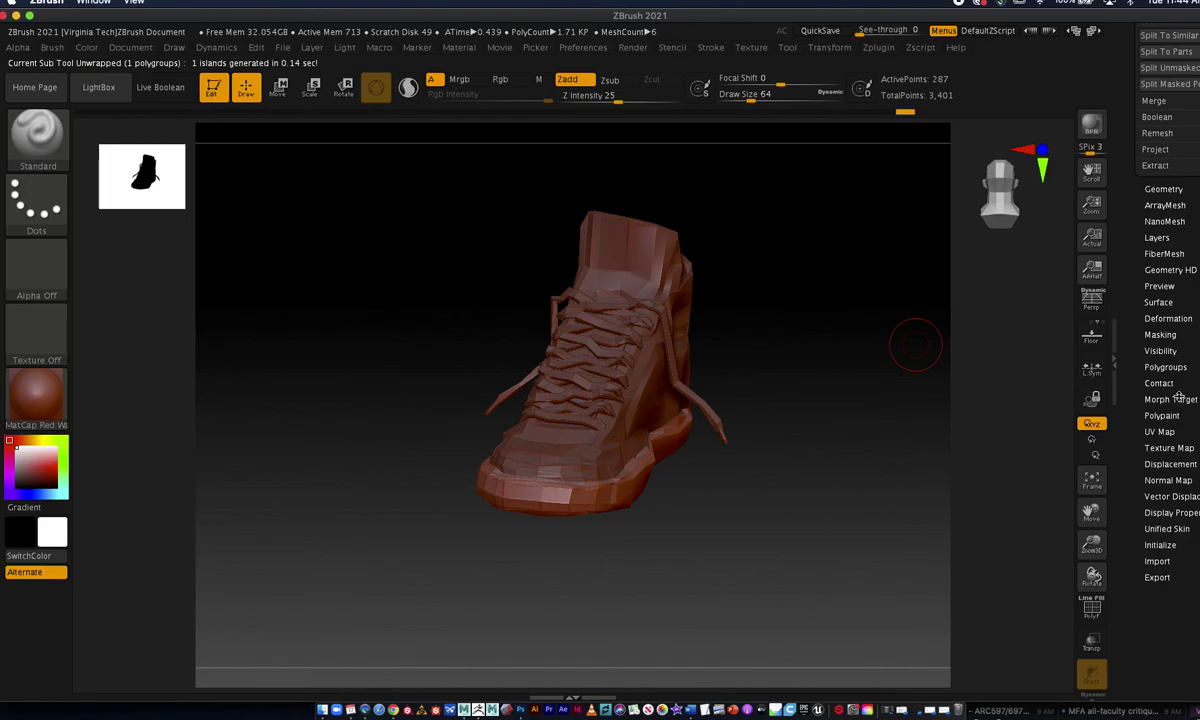
left_click(1170, 448)
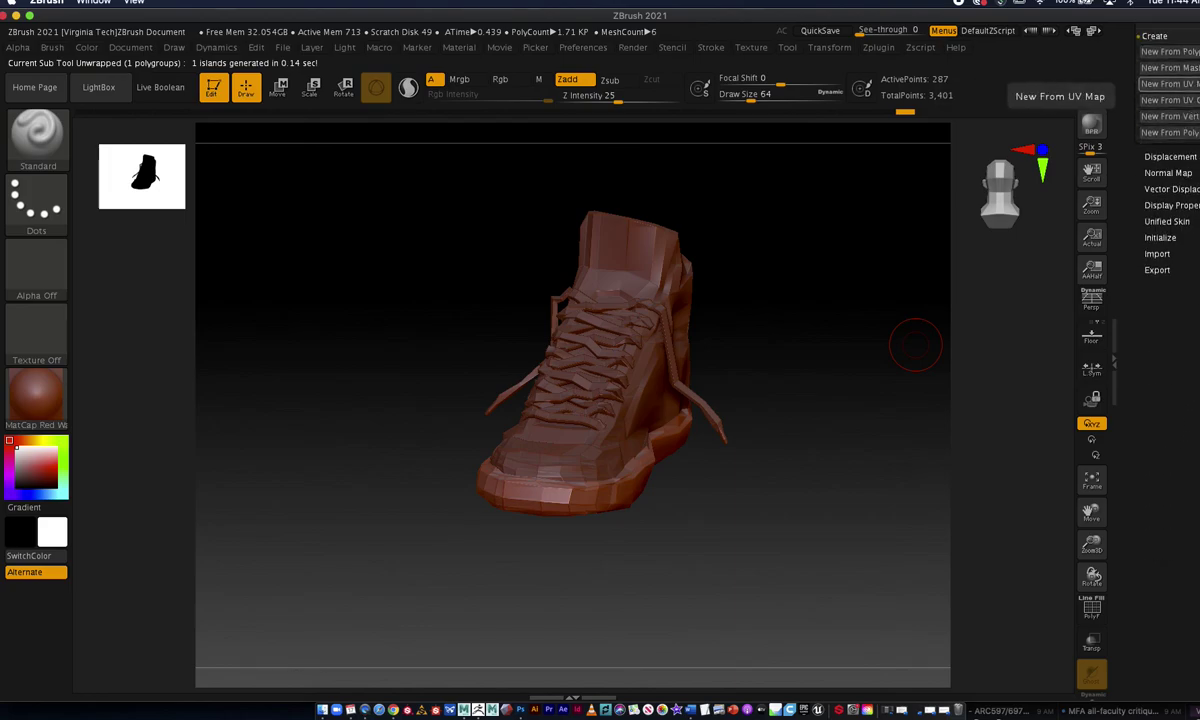
scroll(1168, 260, "up", 4)
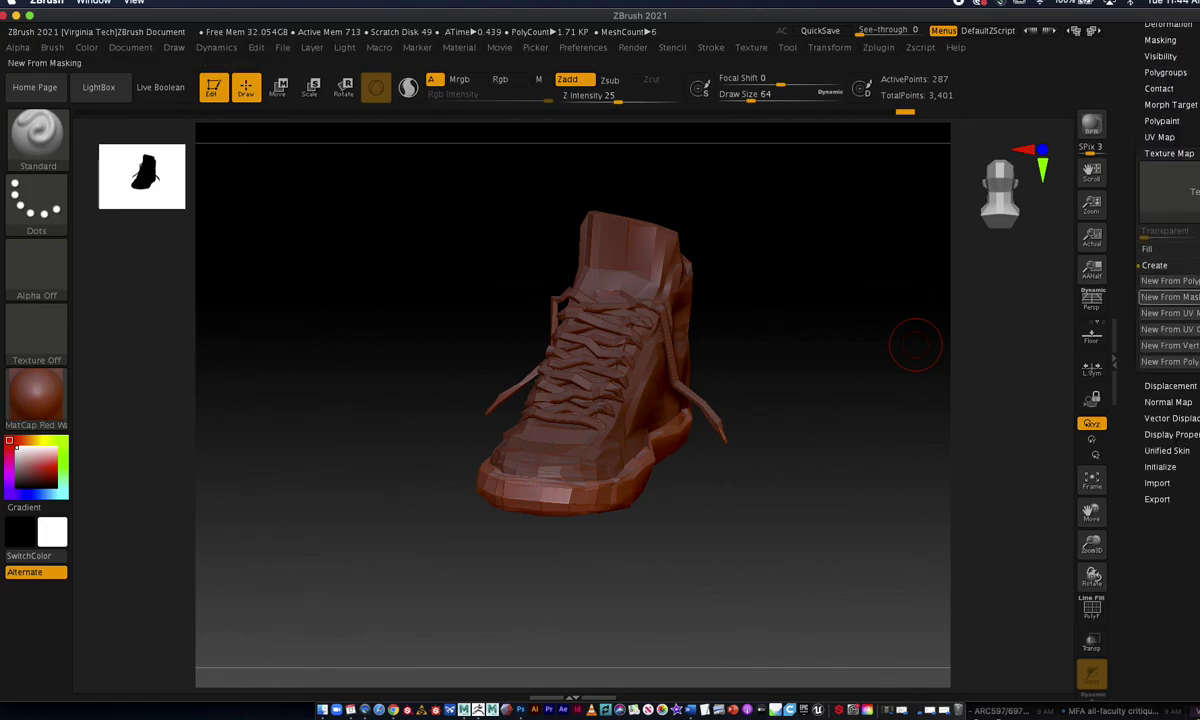
left_click(1169, 313)
left_click_drag(890, 360, 876, 321)
mouse_move(1181, 207)
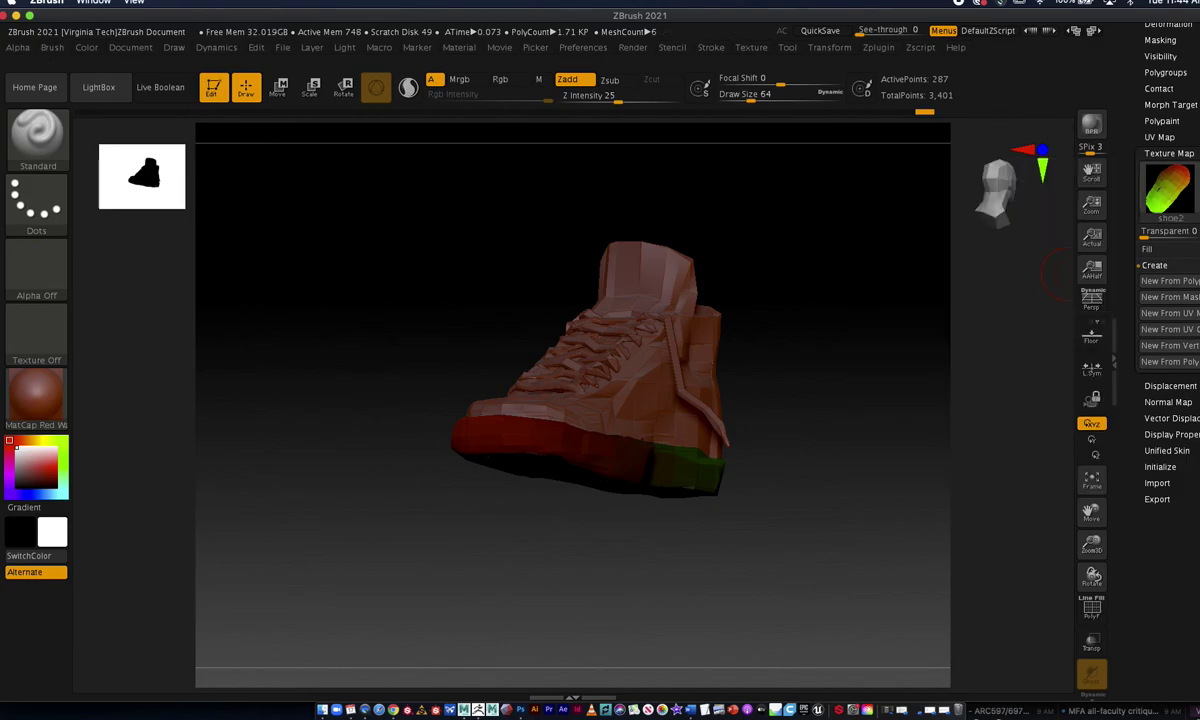
scroll(1168, 360, "up", 8)
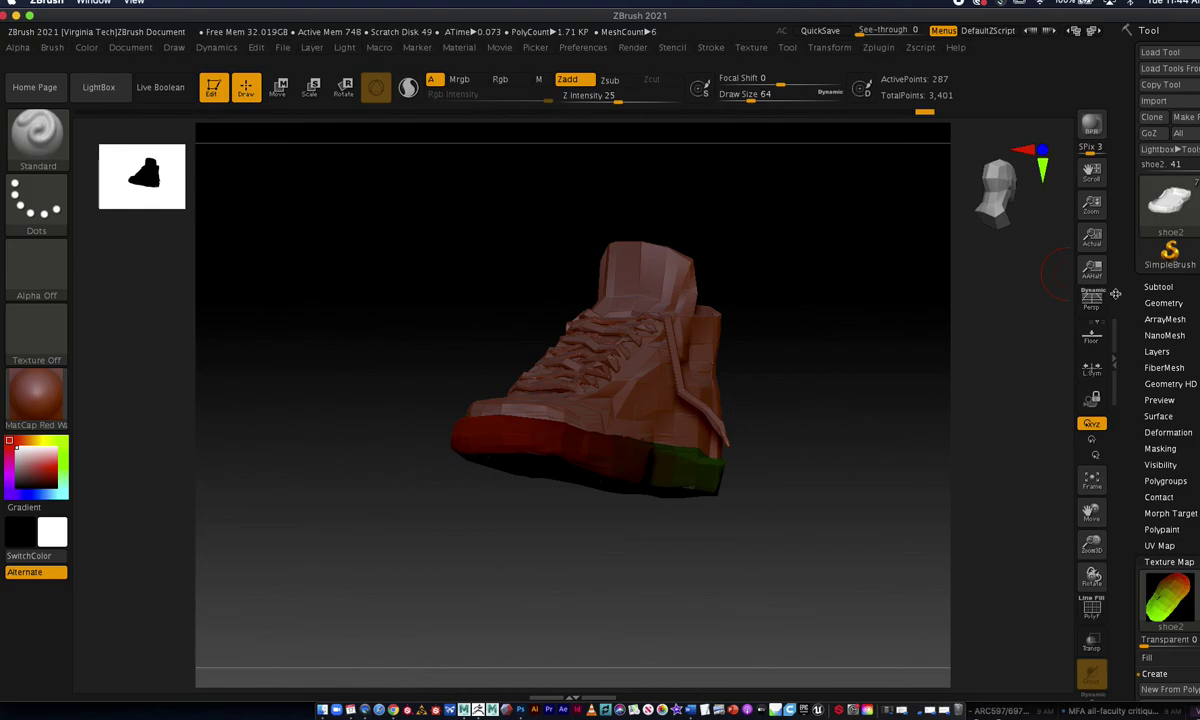
Select the shoe1 laces subtool, turn off symmetry in UV Master, and unwrap its UVs.
left_click_drag(855, 236, 841, 287)
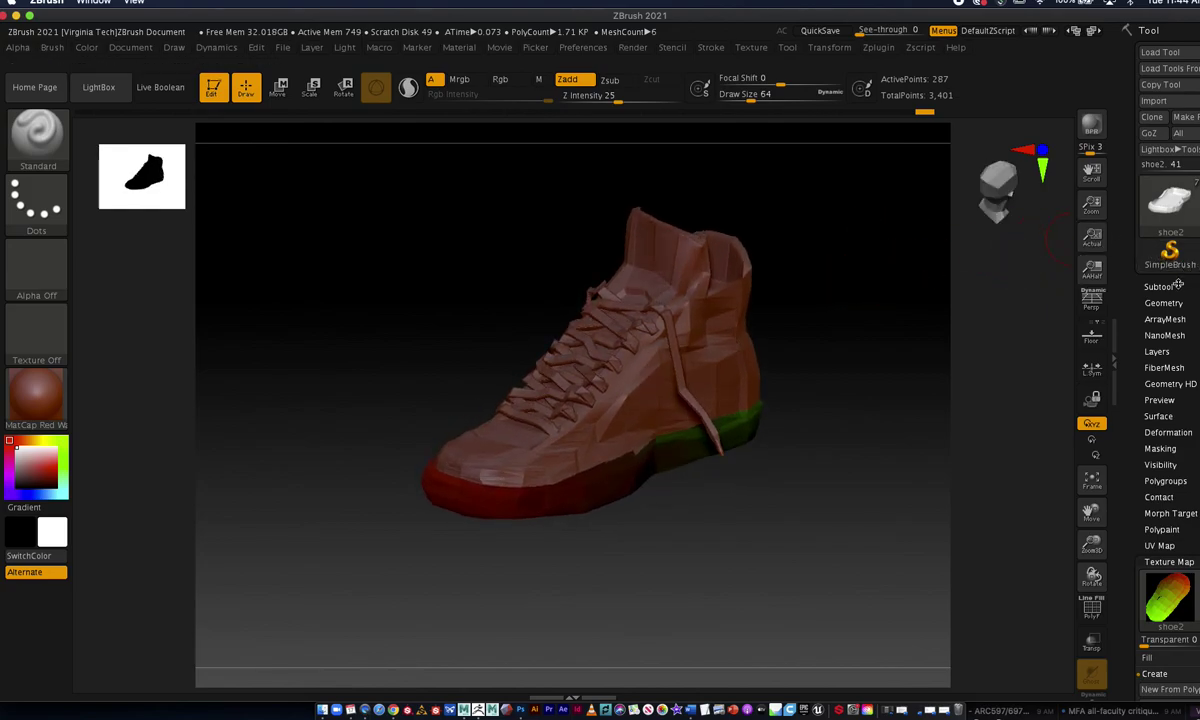
left_click(1160, 286)
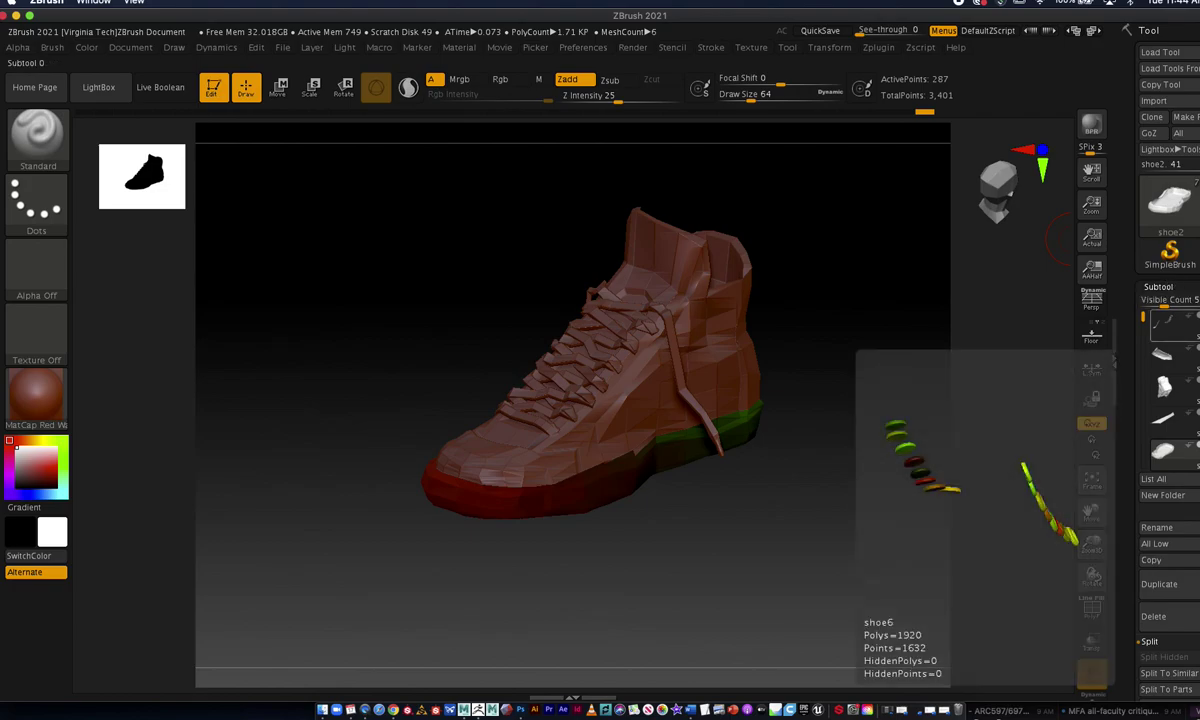
scroll(1135, 266, "down", 5)
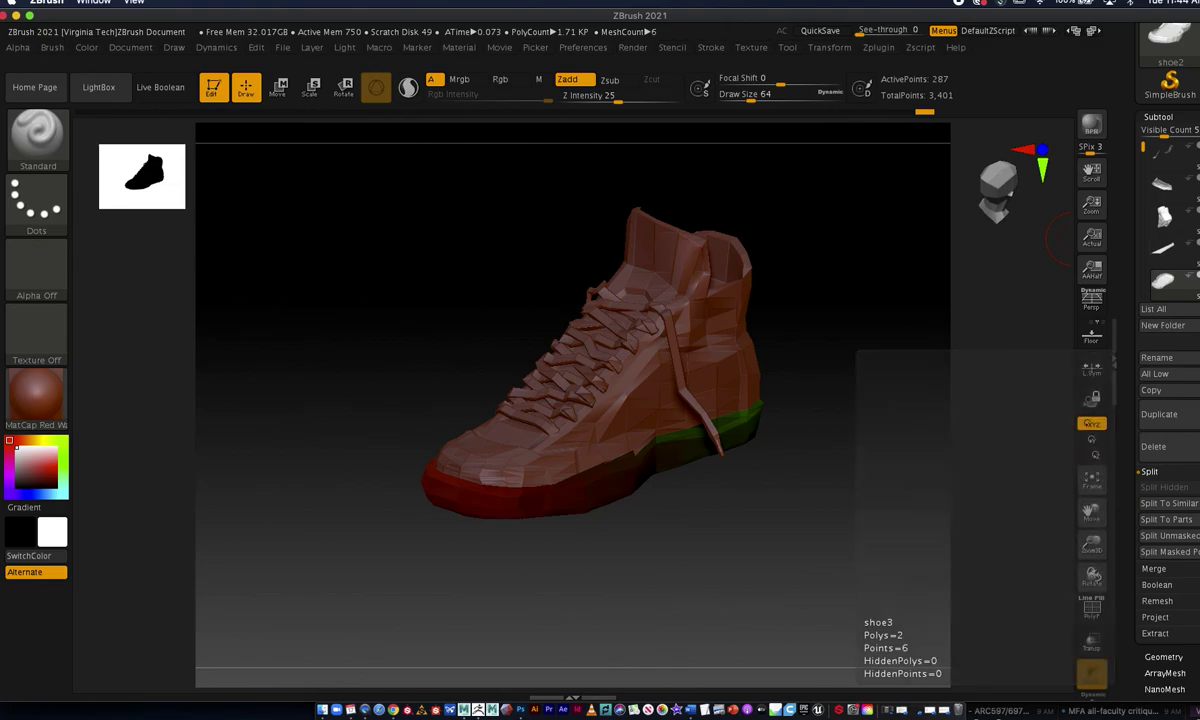
scroll(1142, 178, "down", 2)
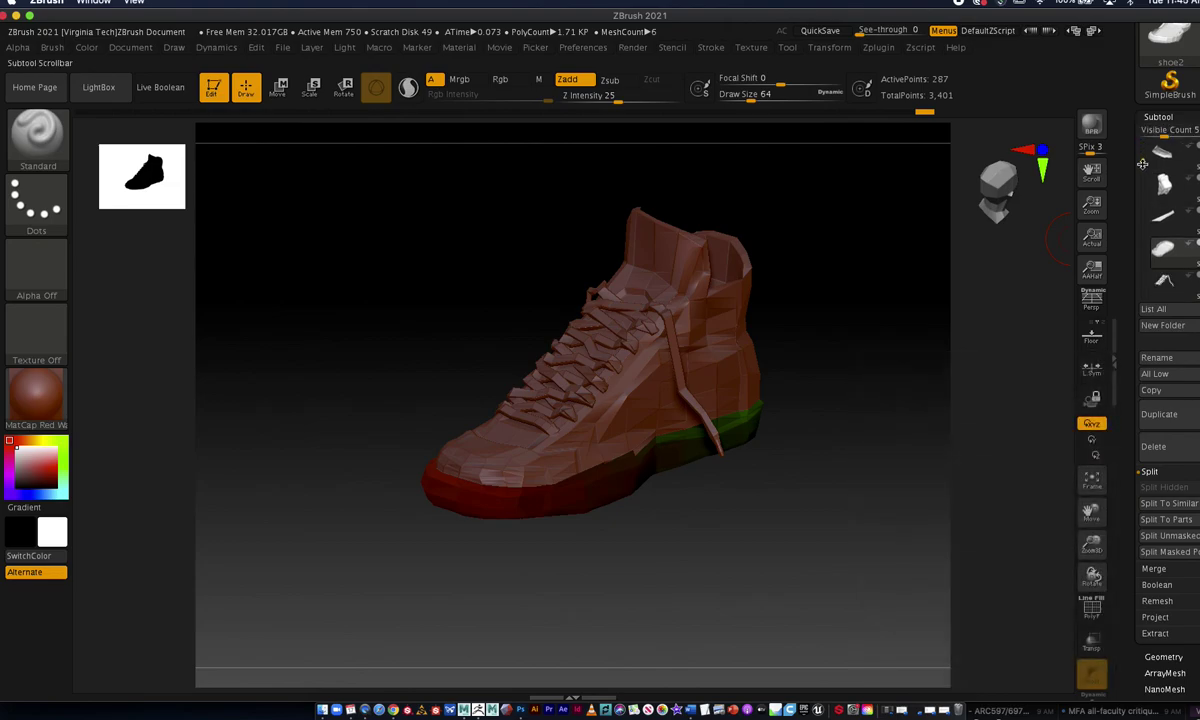
scroll(1142, 178, "down", 1)
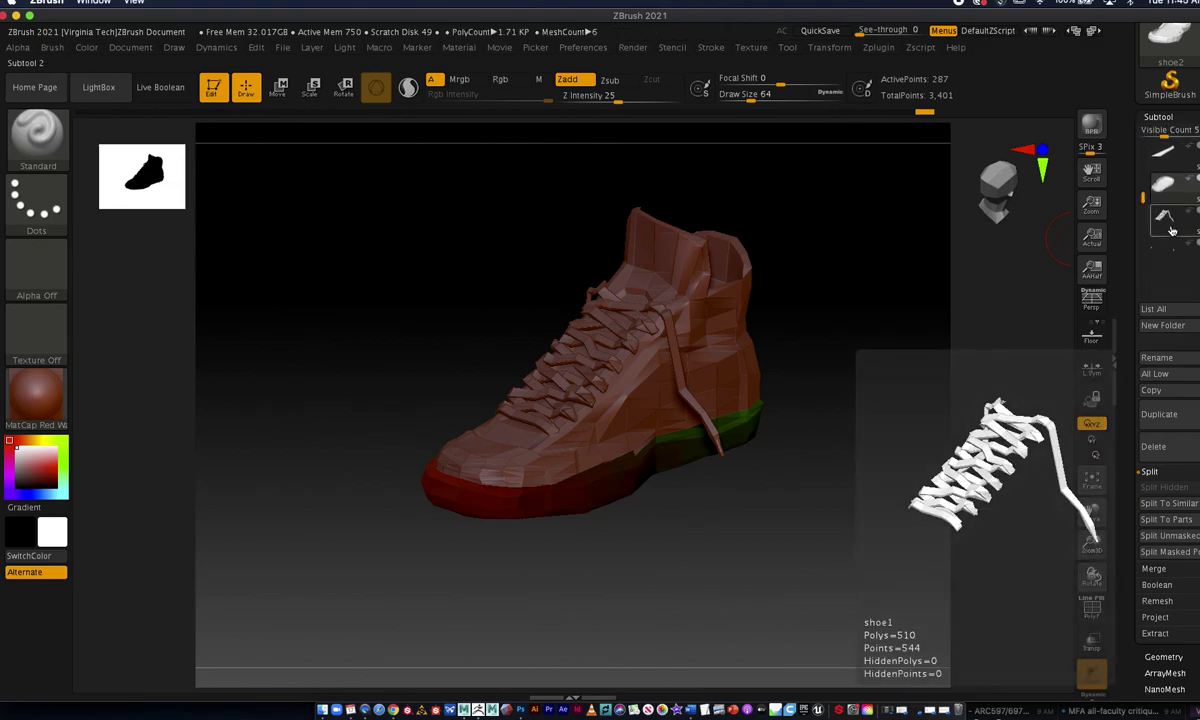
left_click(1172, 231)
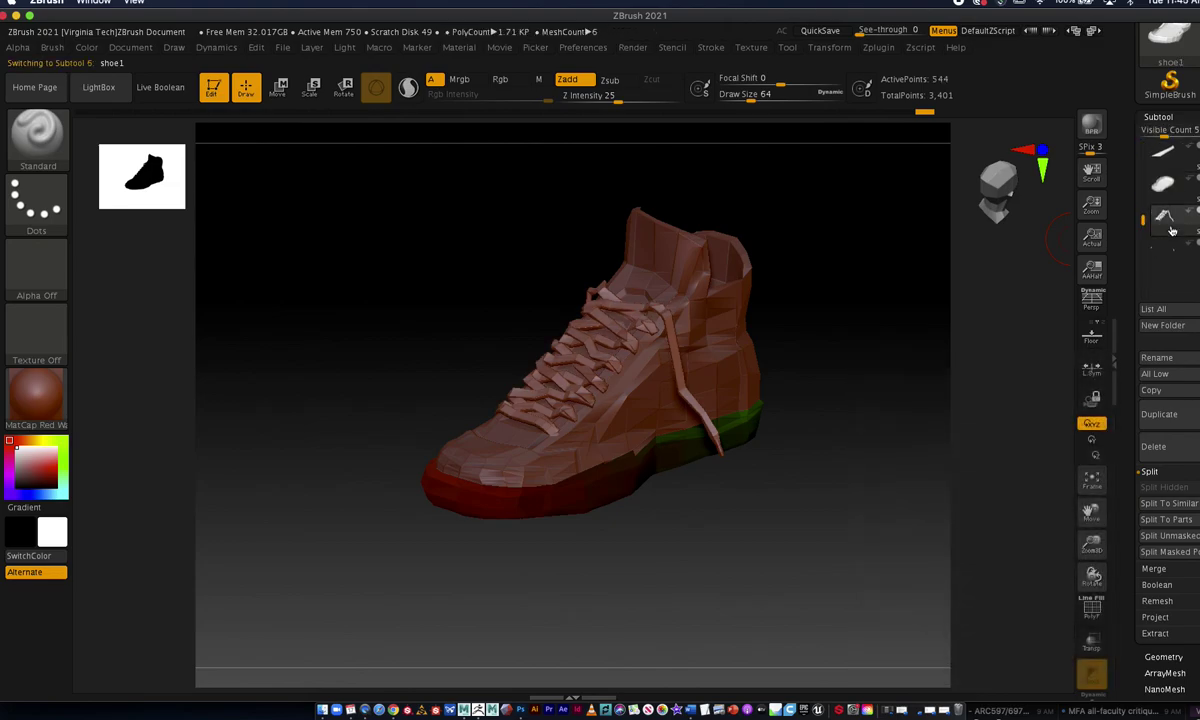
left_click(879, 47)
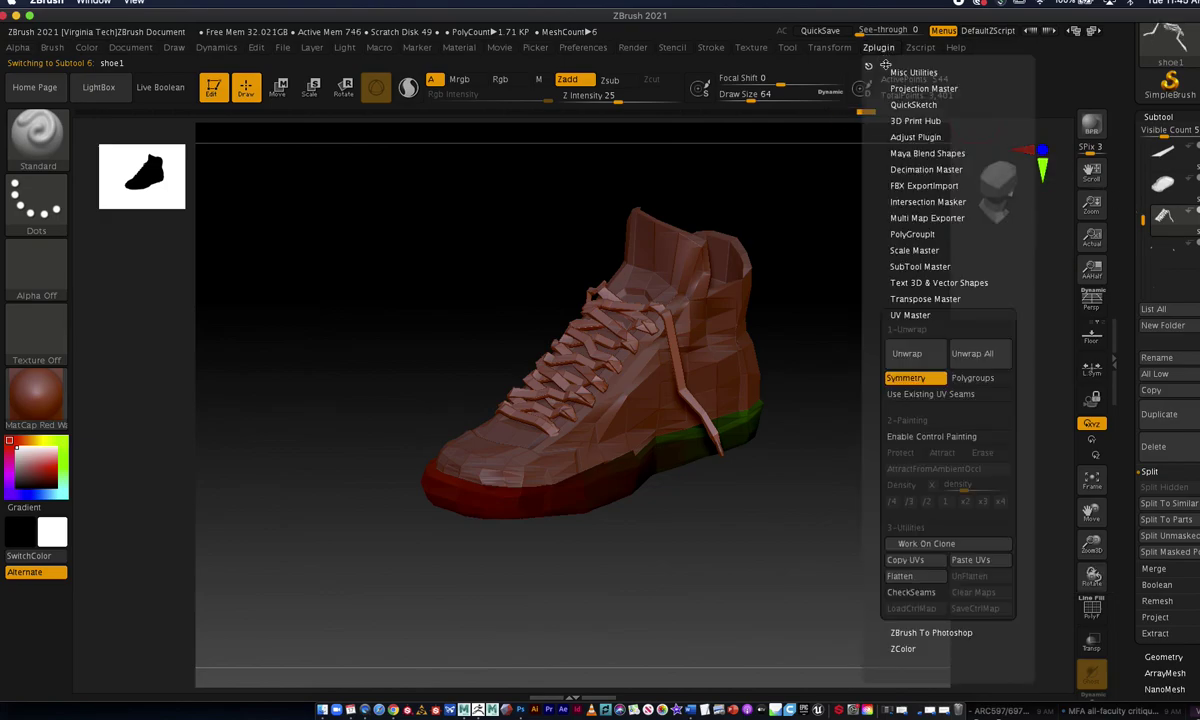
left_click(912, 379)
left_click(910, 356)
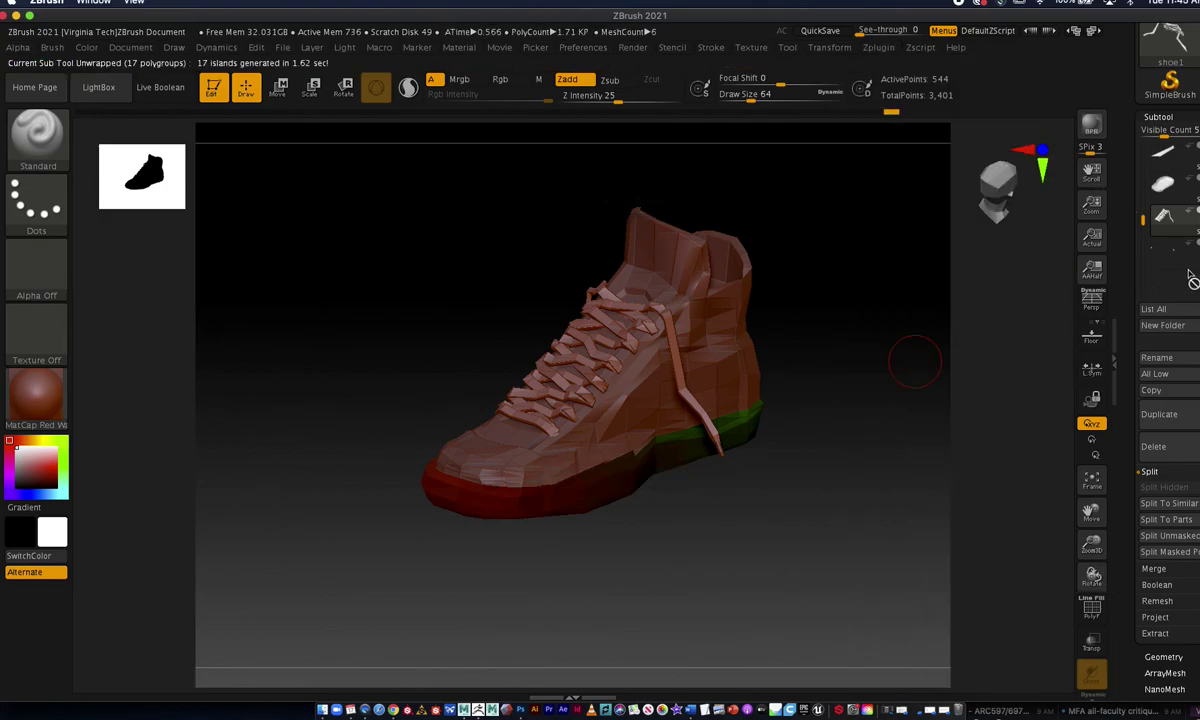
Select the last subtool, named shoe, and unwrap its UVs with UV Master.
left_click(1168, 258)
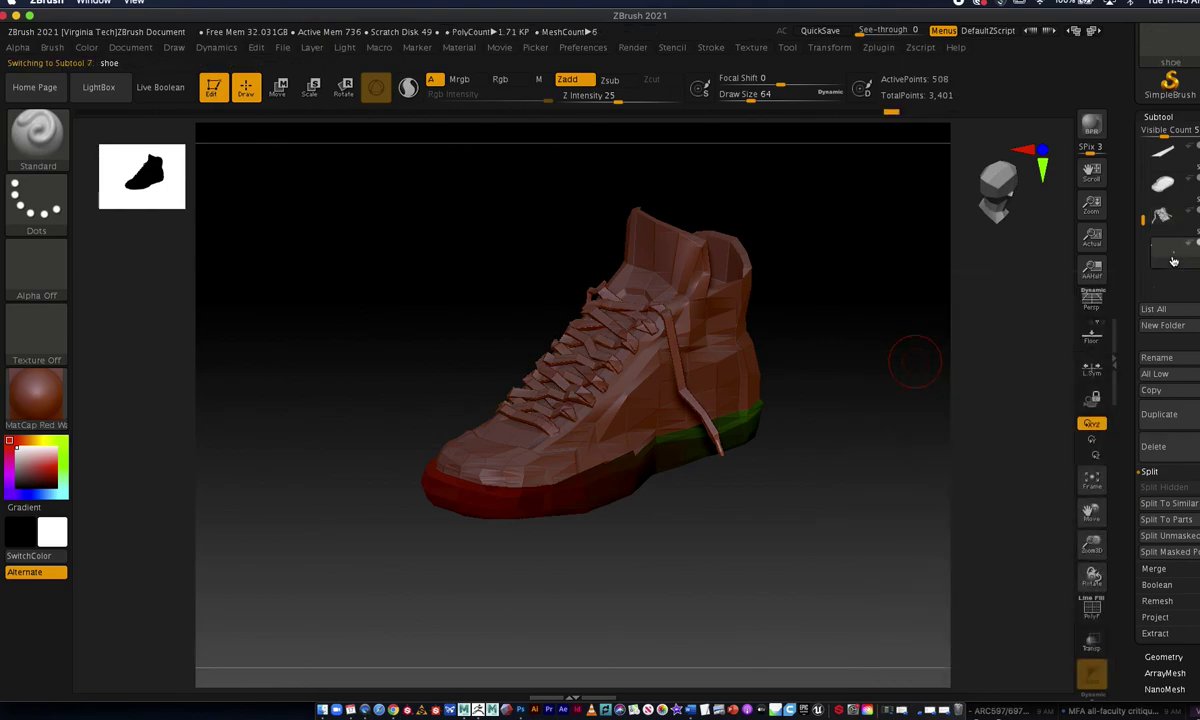
mouse_move(1173, 264)
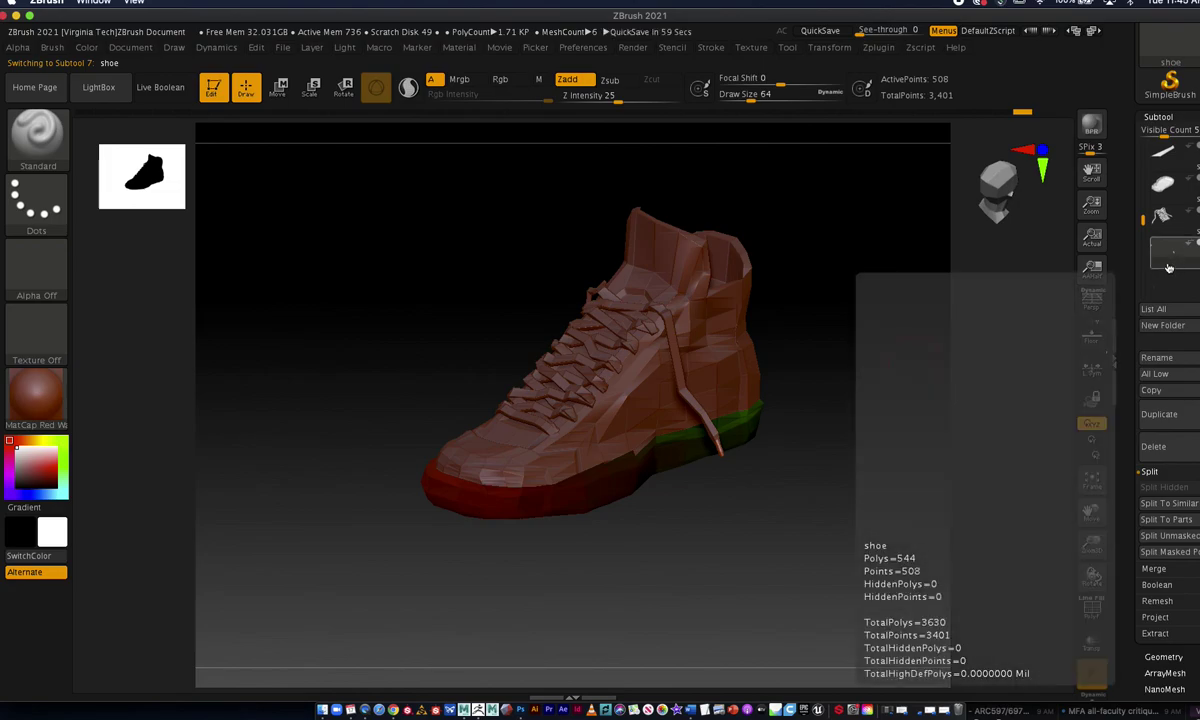
left_click(877, 47)
left_click(910, 353)
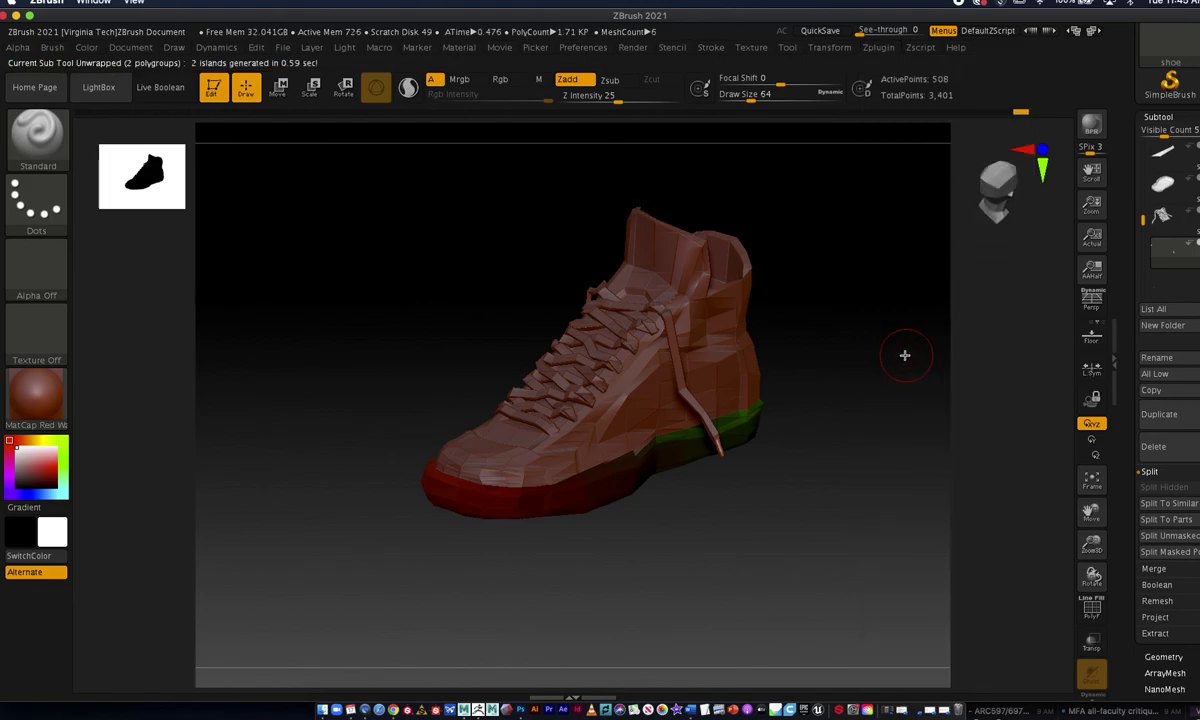
Select the shoe2 sole subtool and turn off the display of its UV-coloured texture map.
scroll(1072, 396, "down", 10)
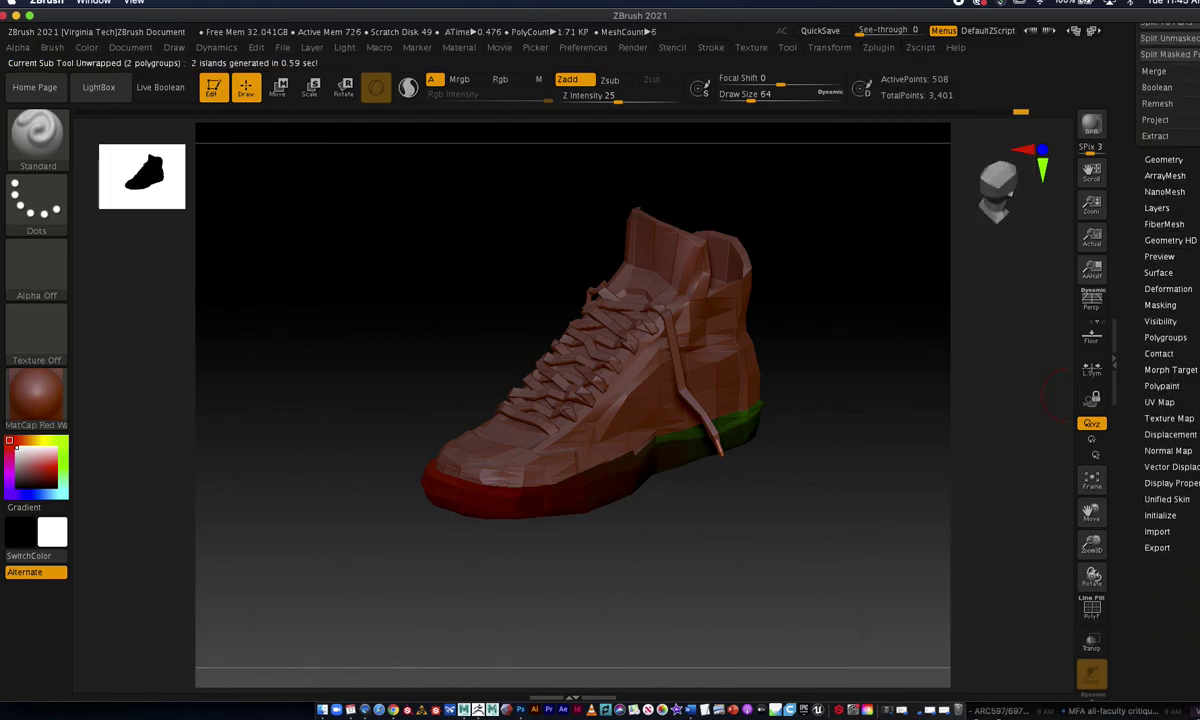
scroll(1065, 396, "up", 3)
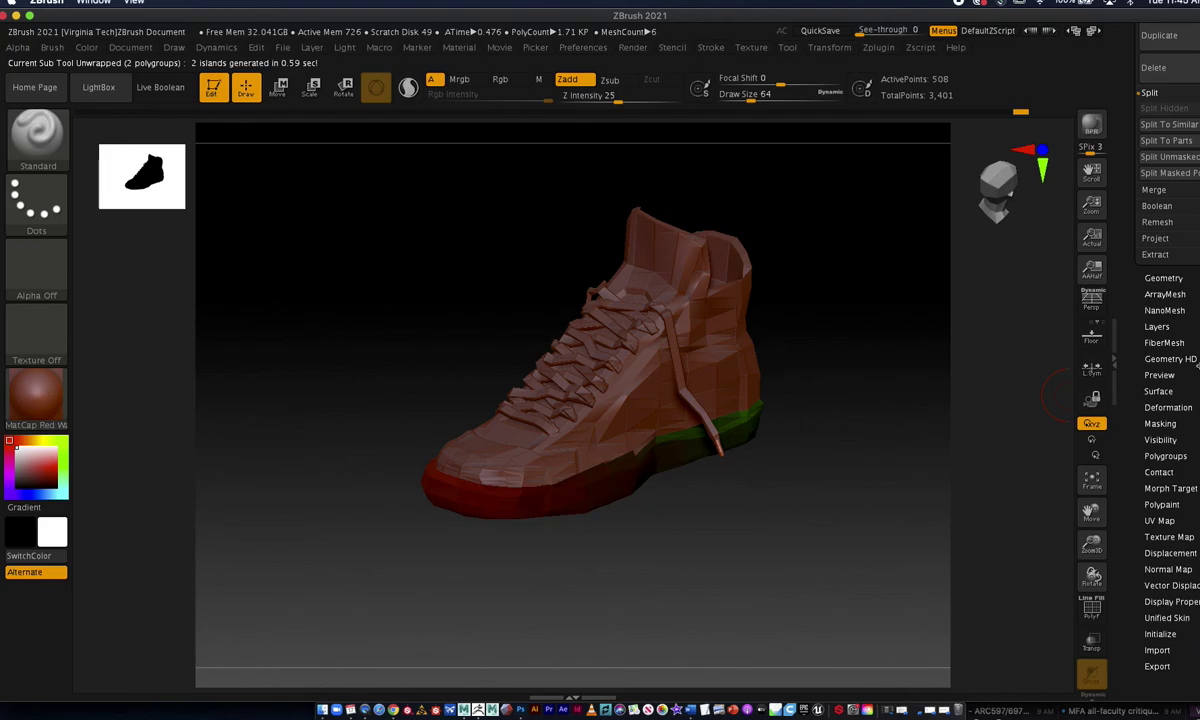
left_click(1168, 537)
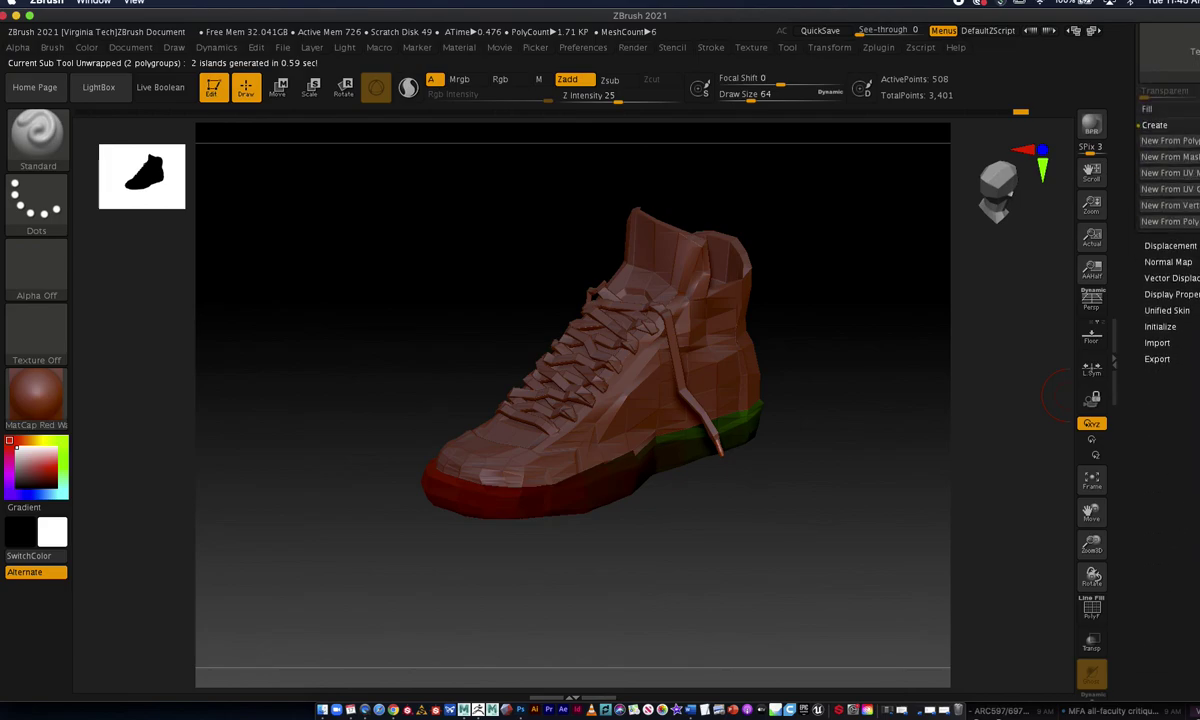
scroll(1070, 396, "up", 8)
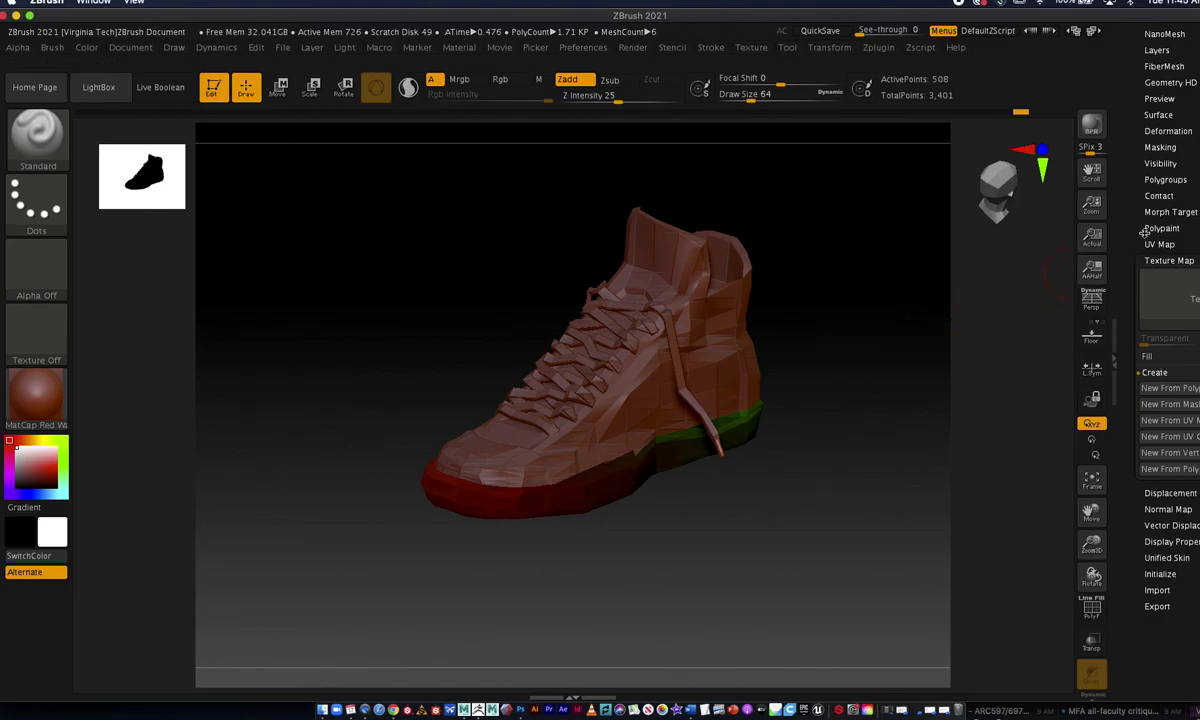
scroll(1168, 400, "up", 10)
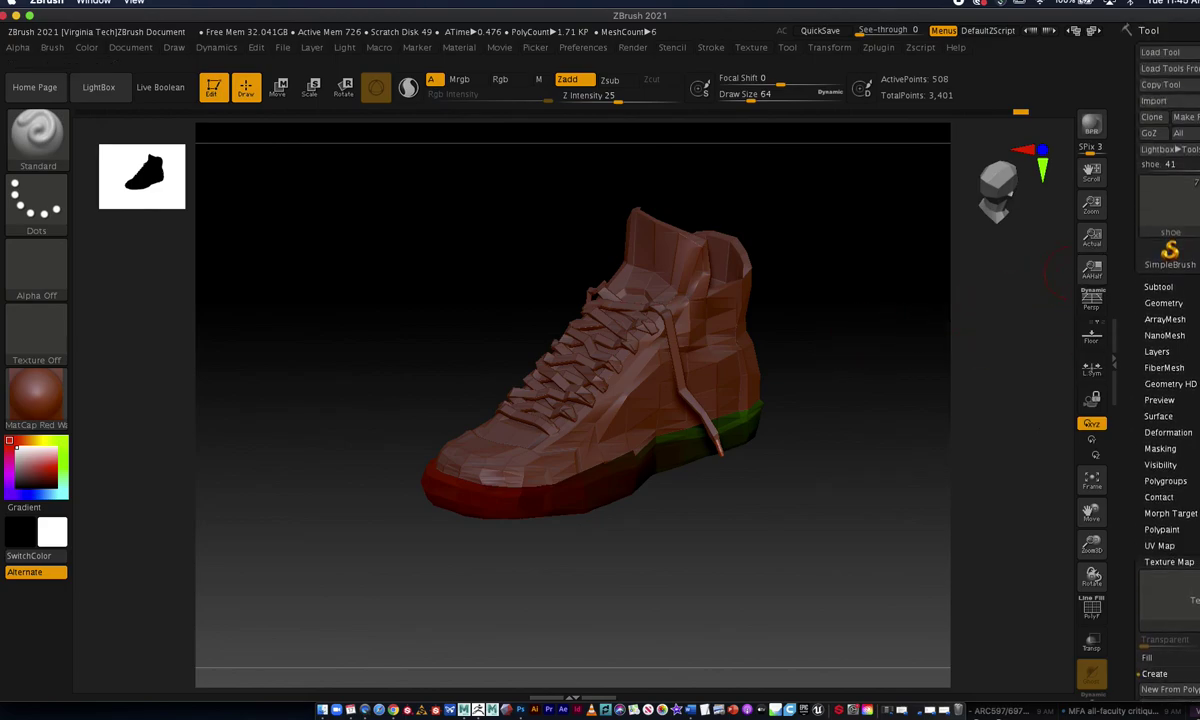
left_click(1158, 287)
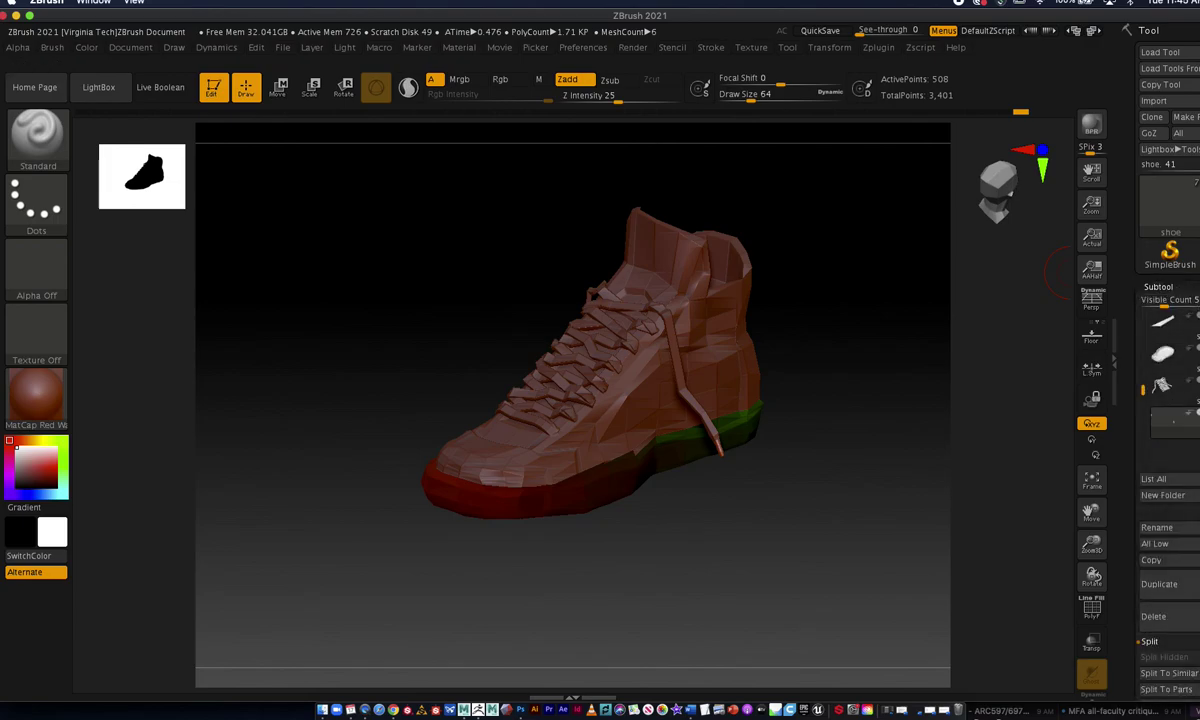
left_click(1167, 355)
scroll(1170, 400, "down", 15)
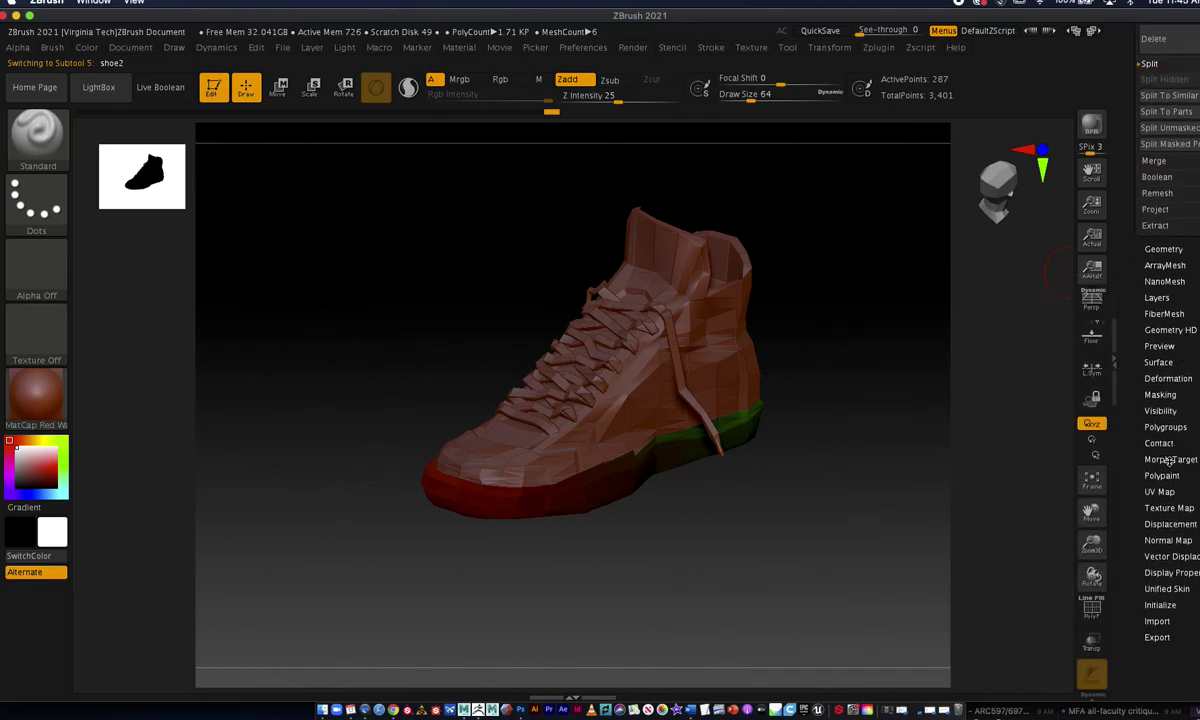
left_click(1168, 508)
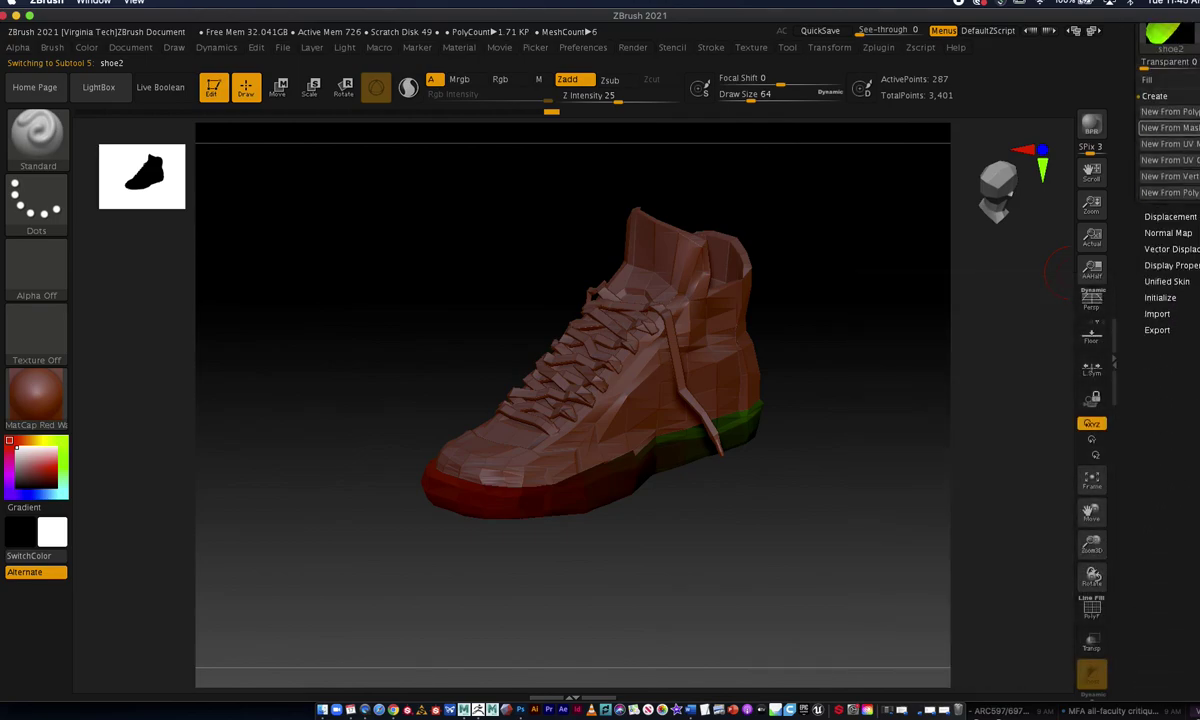
scroll(1170, 128, "up", 5)
left_click(1197, 200)
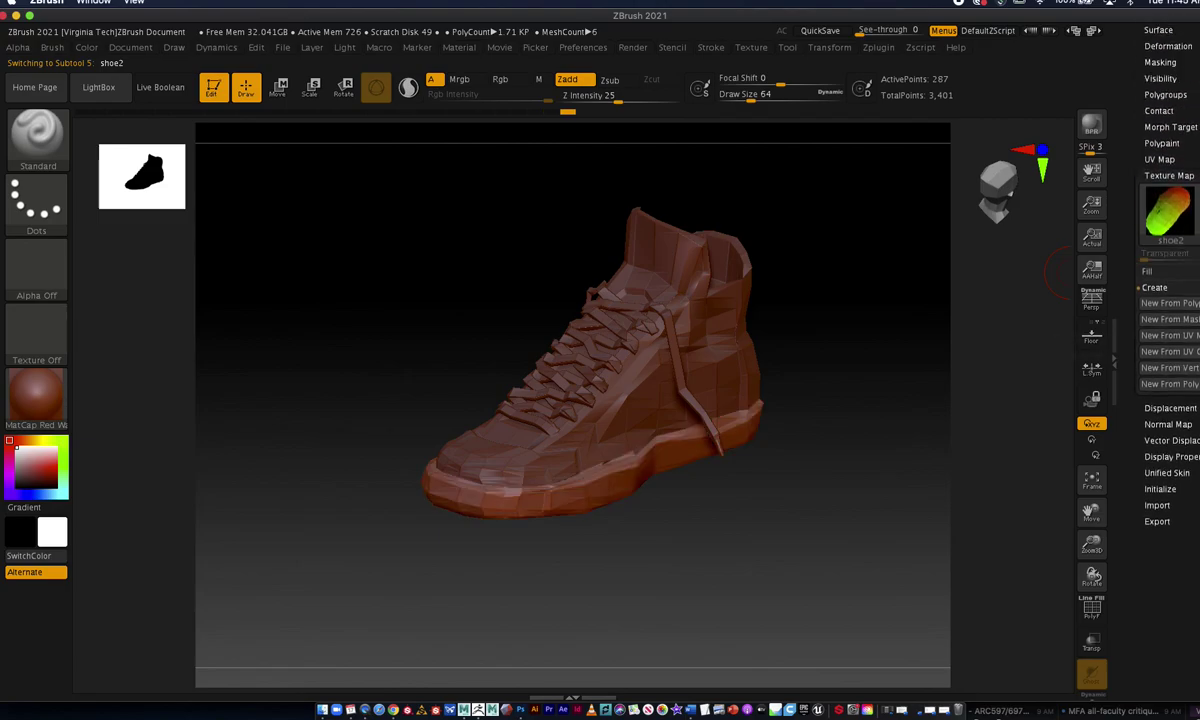
left_click_drag(881, 305, 790, 280)
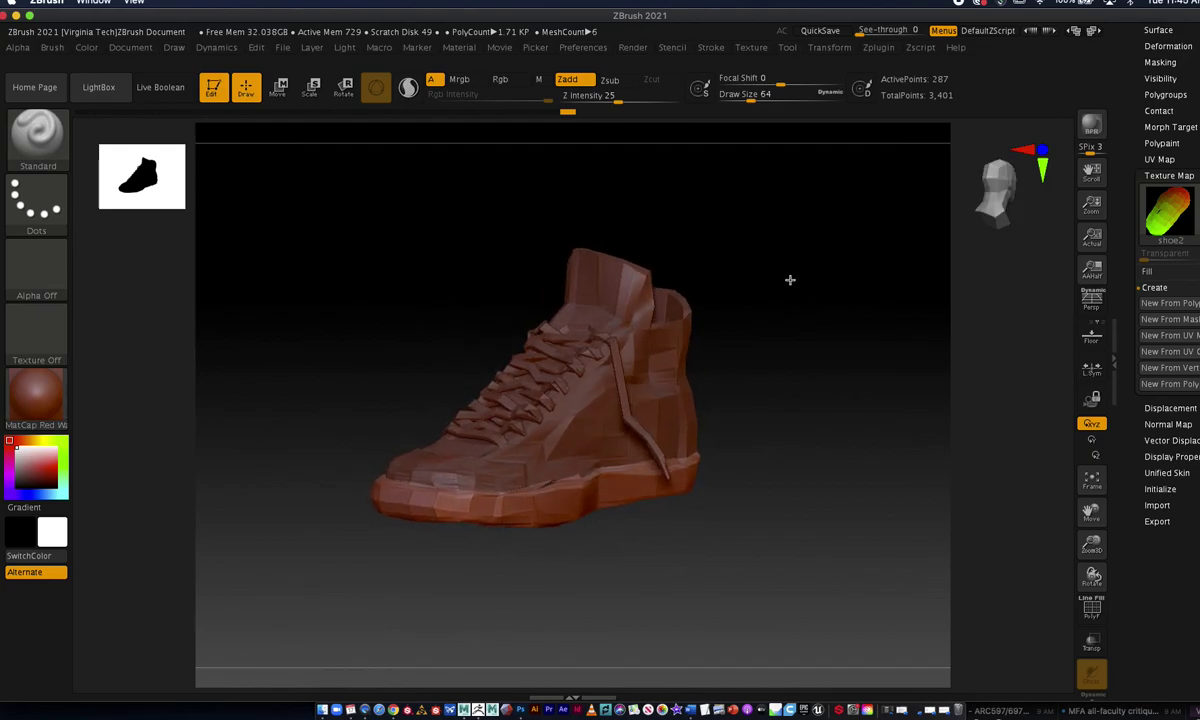
Divide the shoe2 sole's geometry up to subdivision level 6 and inspect the smoothed sole from below and the side.
scroll(1168, 370, "up", 5)
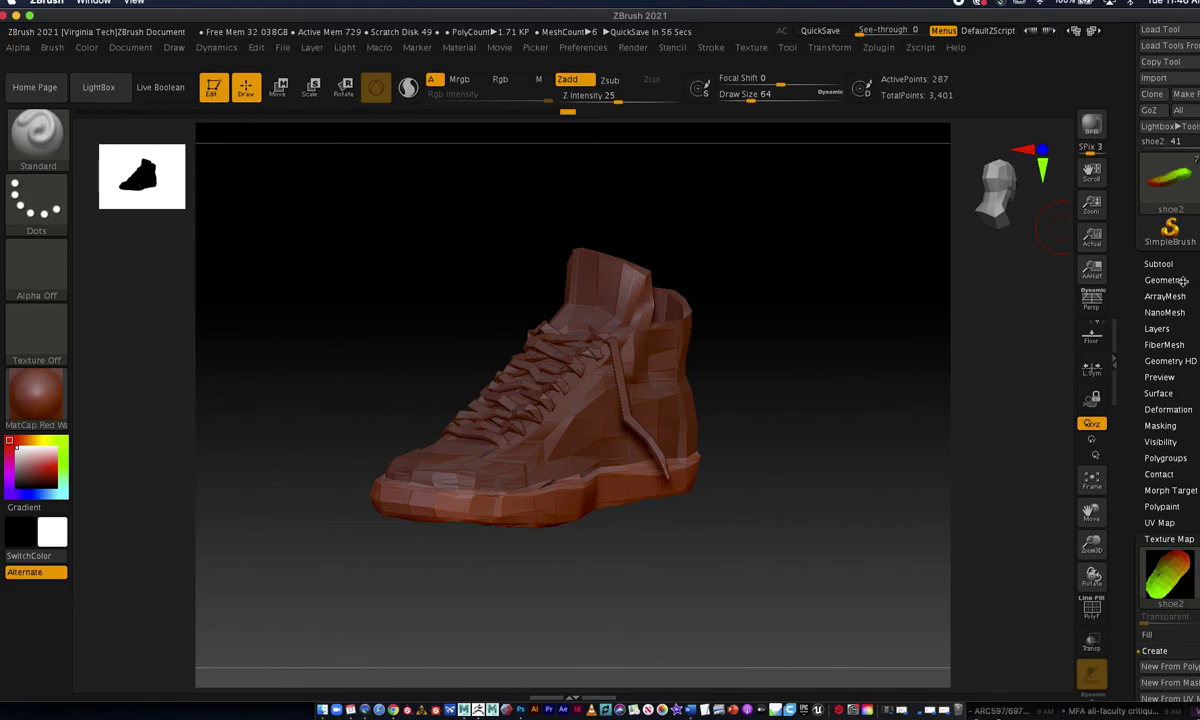
left_click(1181, 281)
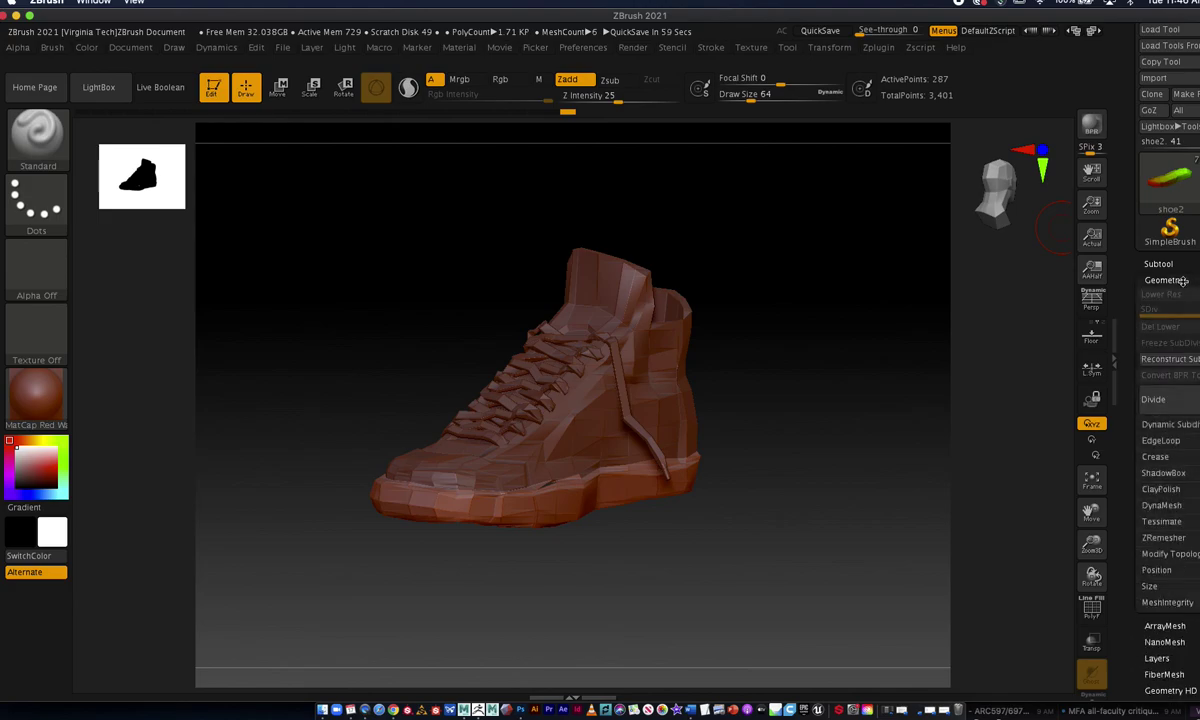
left_click(1174, 401)
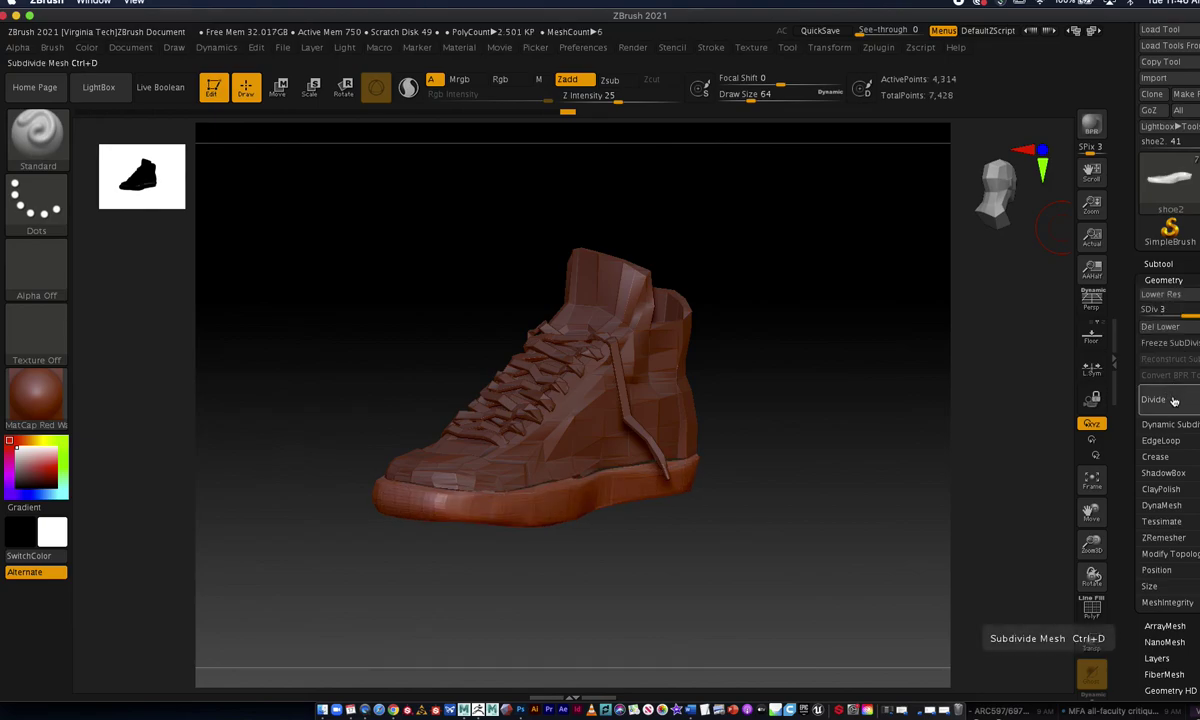
left_click(1174, 401)
left_click(1175, 401)
left_click(1175, 401)
left_click_drag(862, 407, 816, 302)
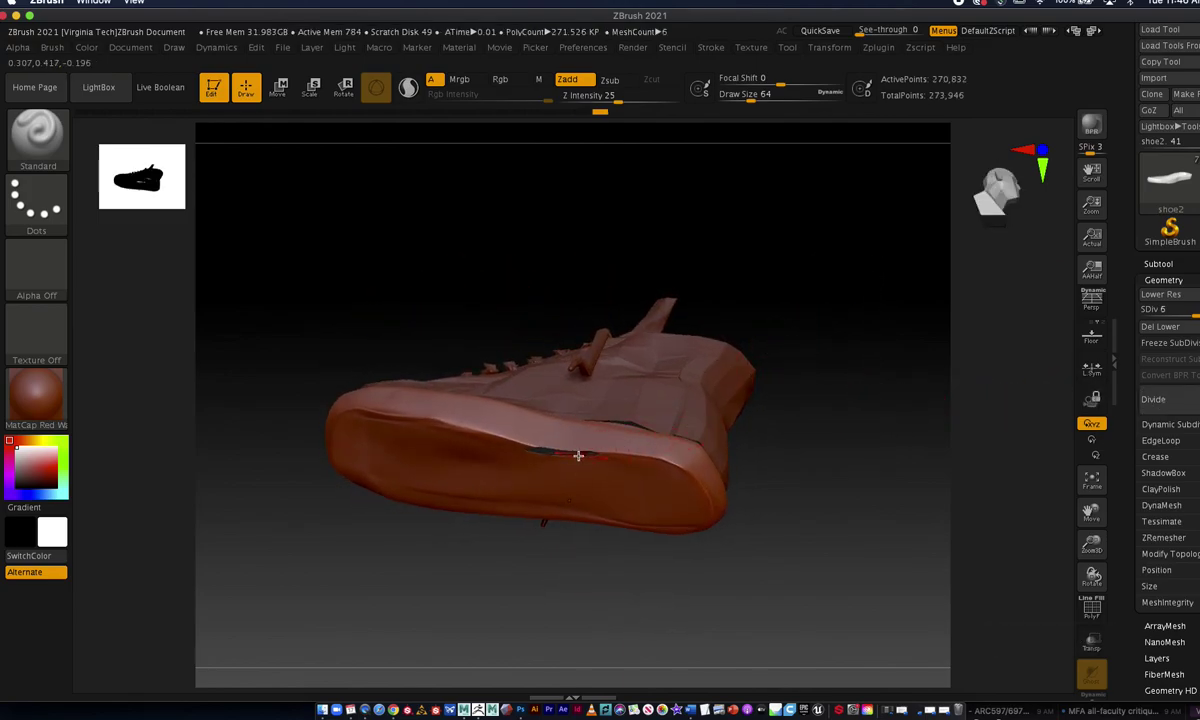
left_click_drag(781, 440, 857, 557)
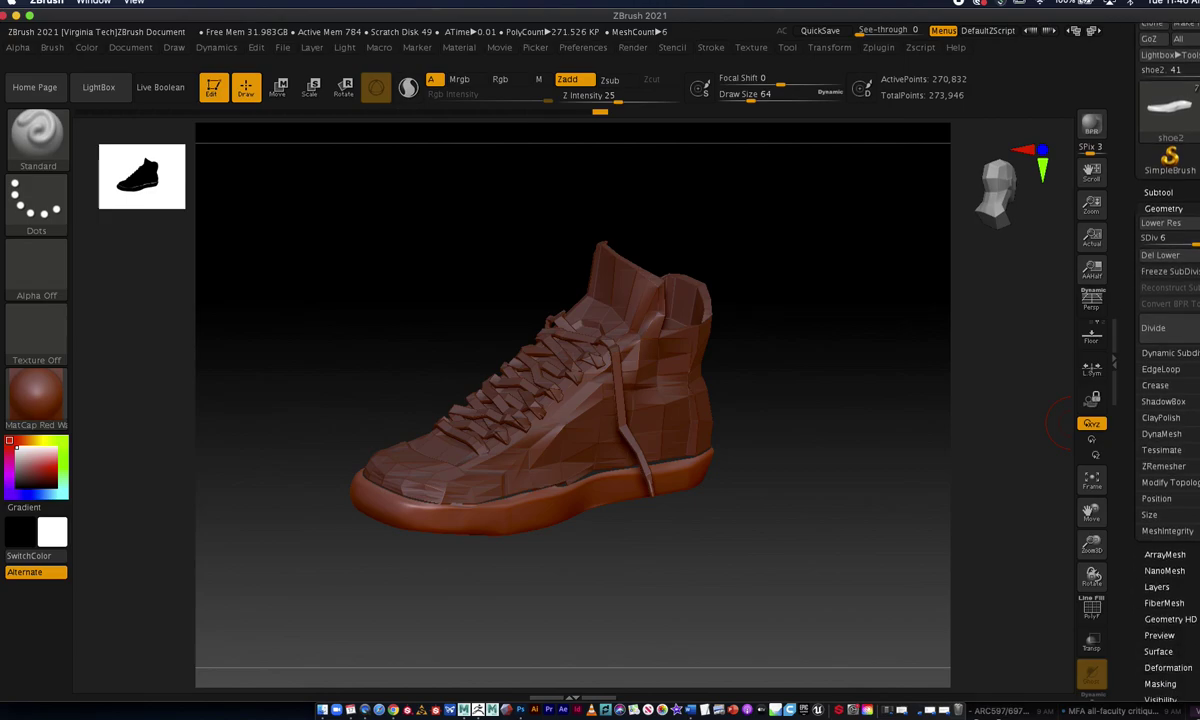
Select the shoe1 laces subtool and divide its geometry up to subdivision level 4.
left_click(1160, 192)
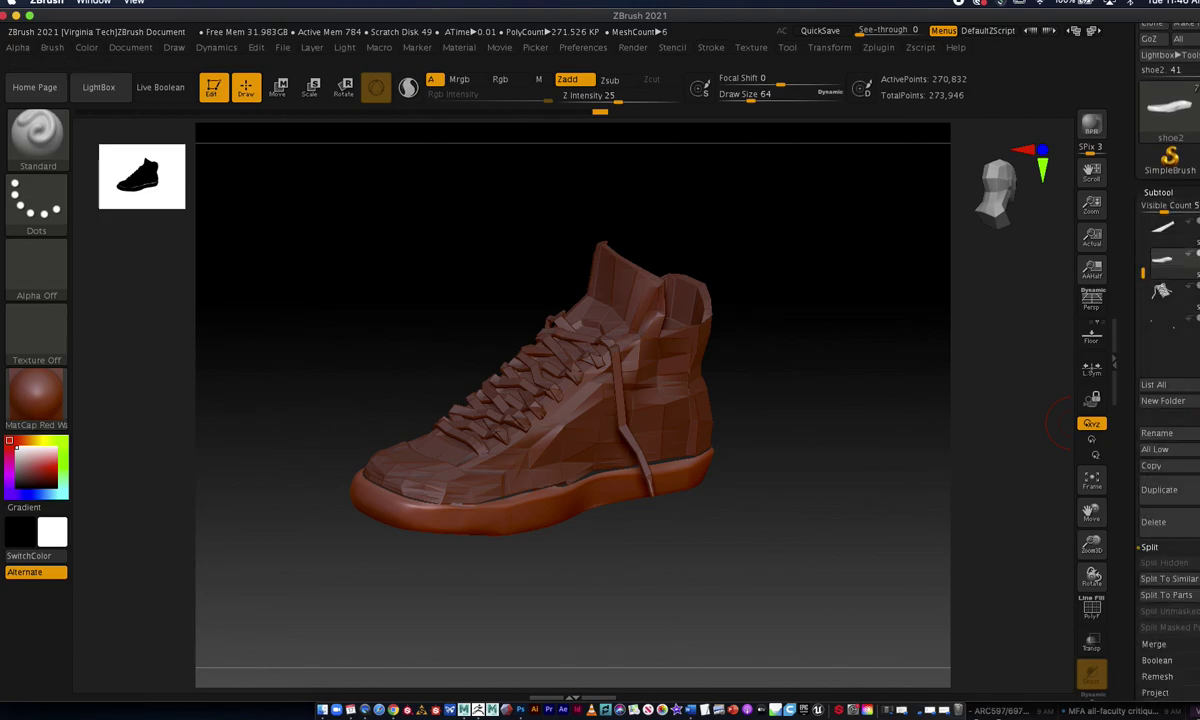
left_click(1184, 298)
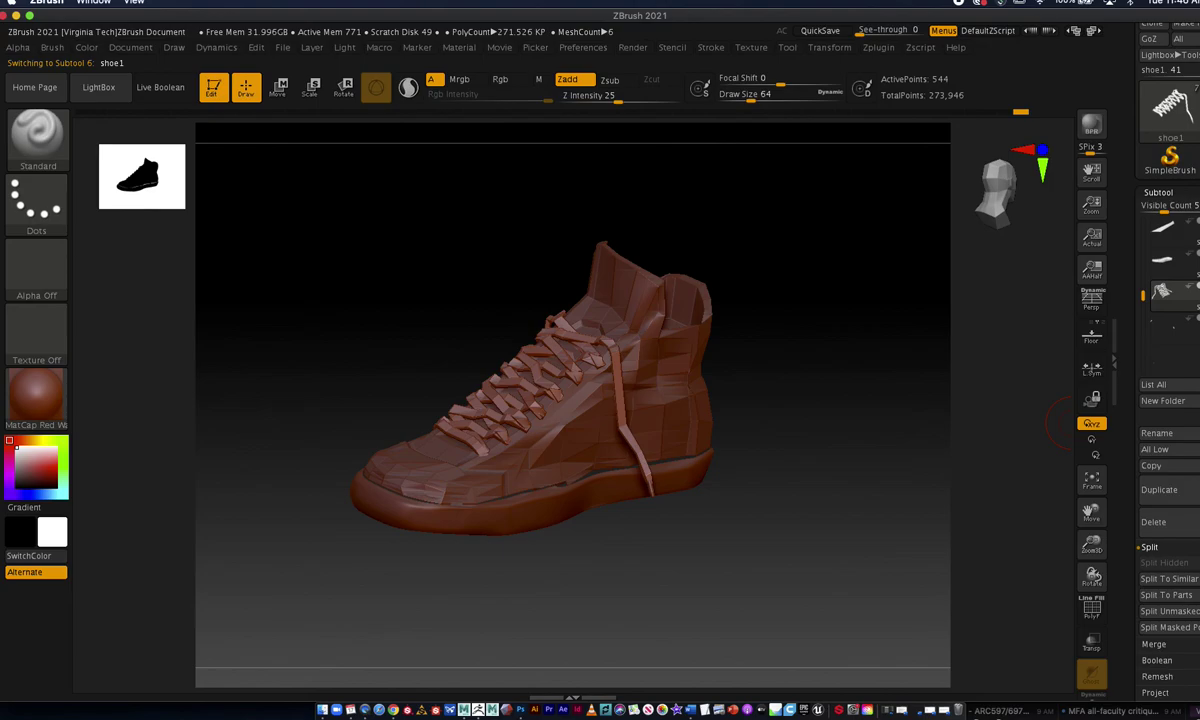
scroll(1168, 420, "down", 5)
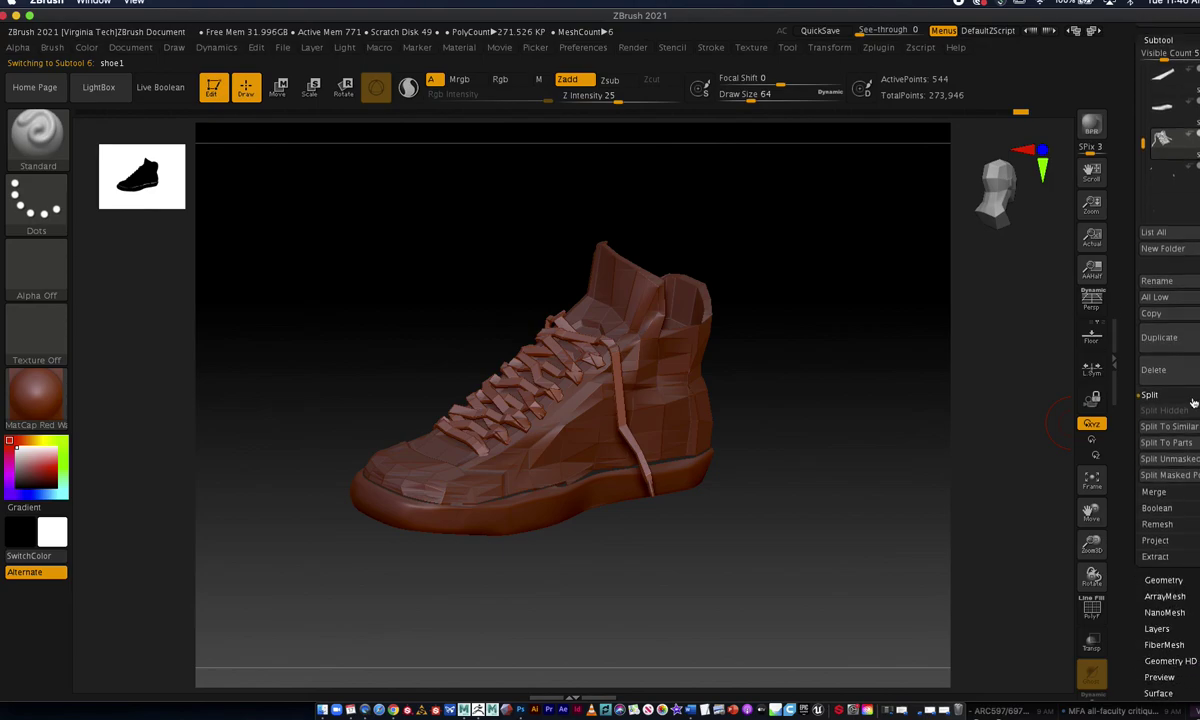
left_click(1190, 396)
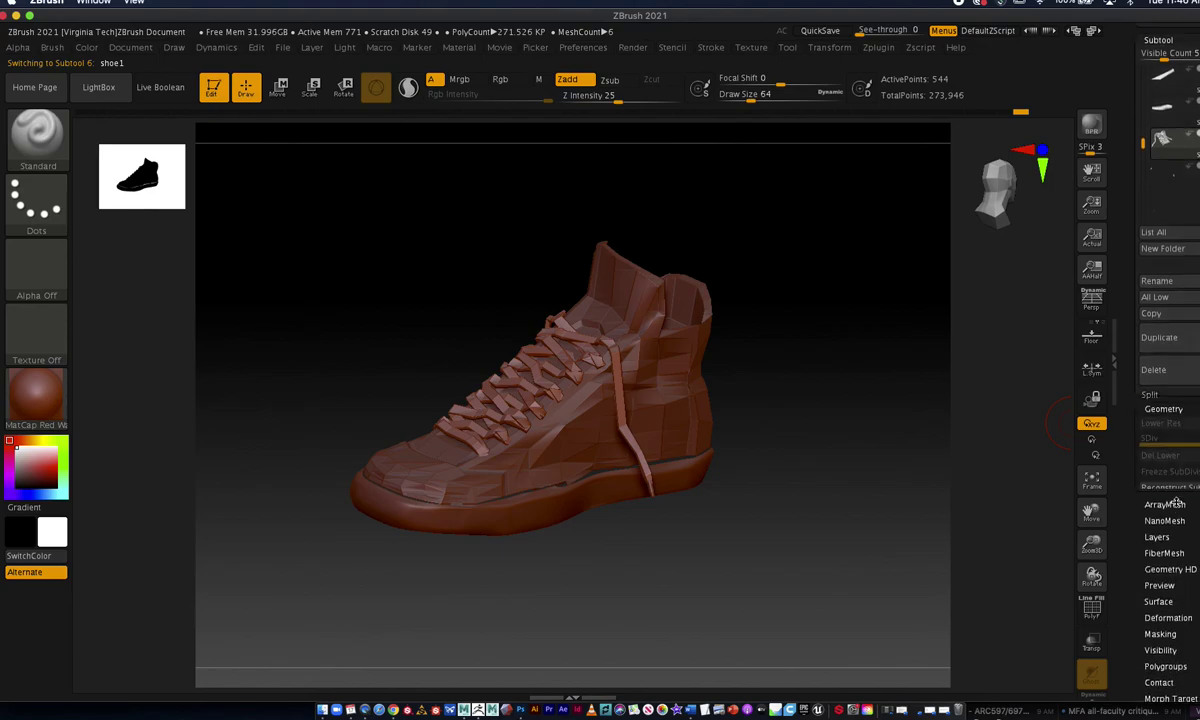
left_click(1178, 500)
left_click(1162, 175)
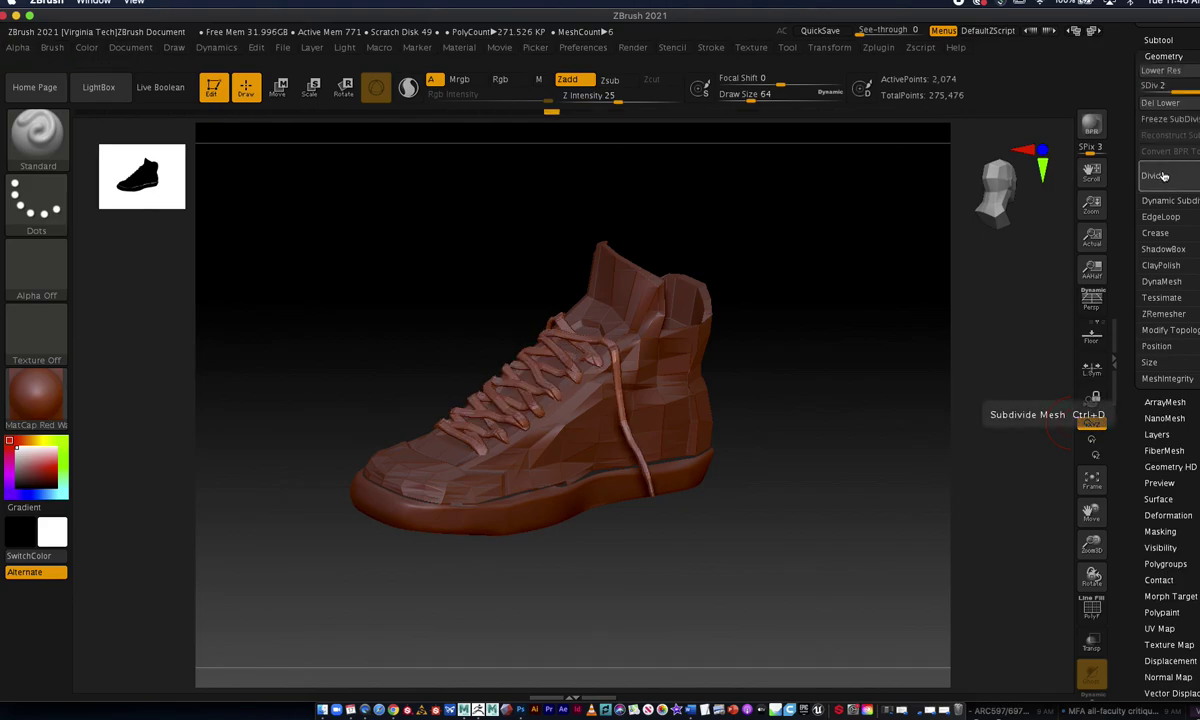
left_click(1162, 175)
left_click(1162, 175)
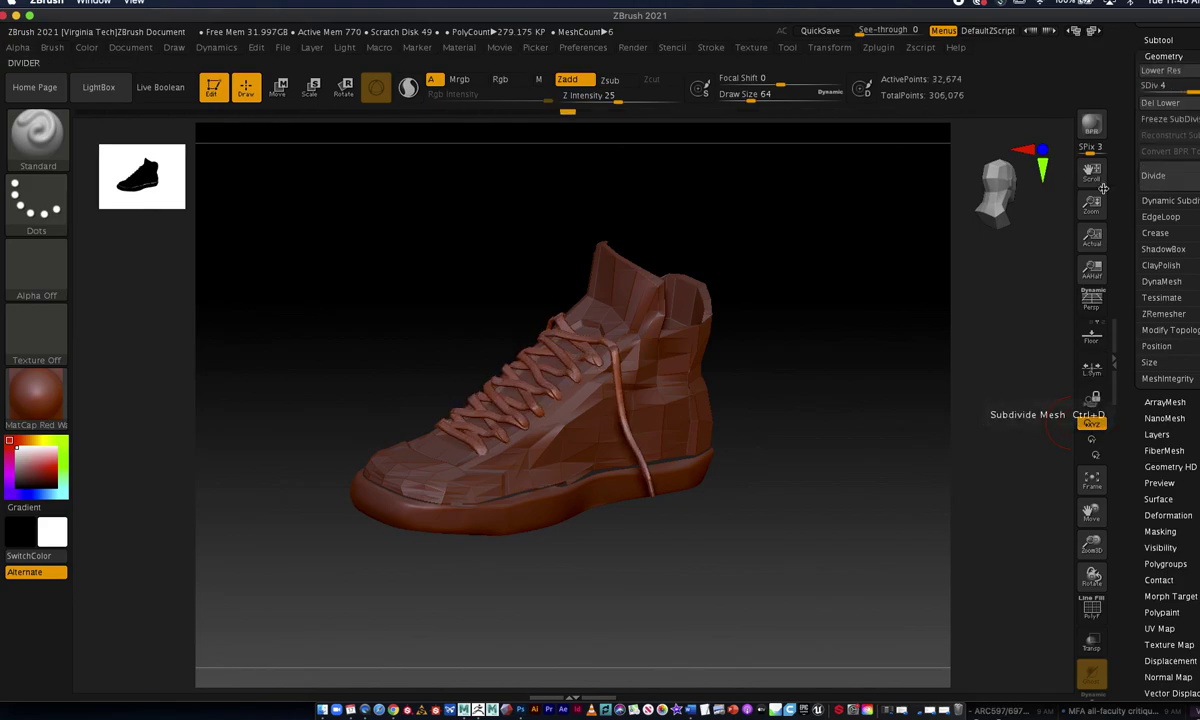
left_click_drag(813, 288, 842, 278)
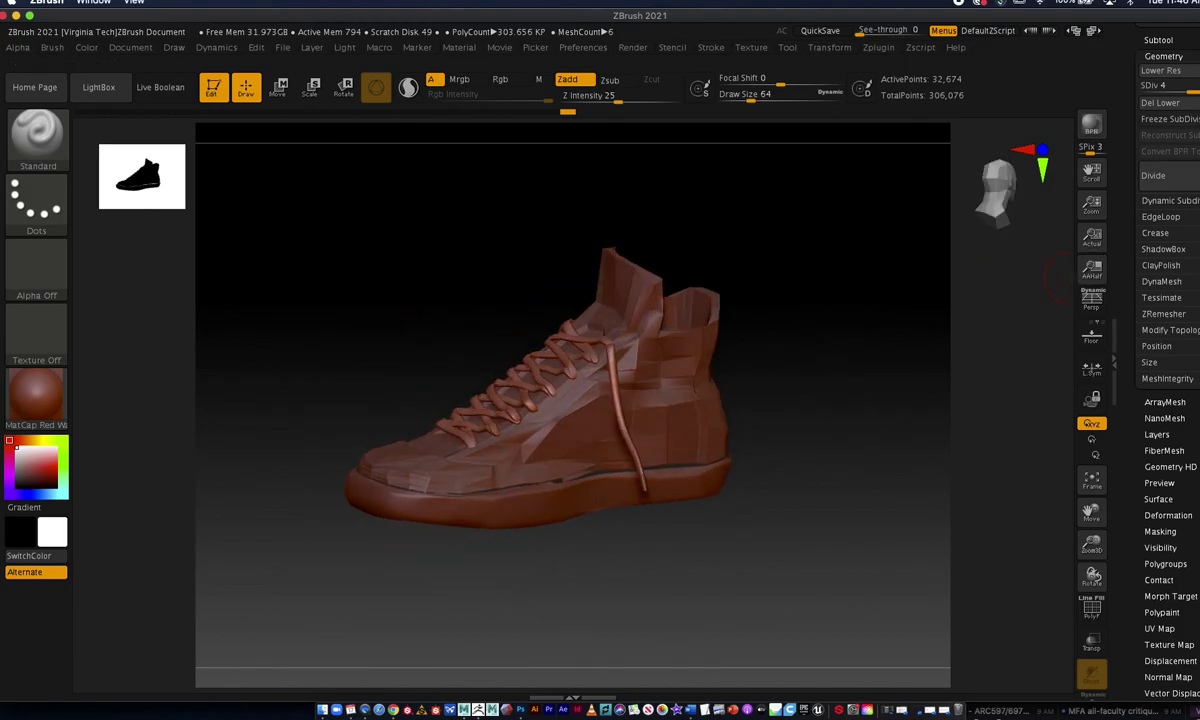
scroll(1188, 290, "up", 5)
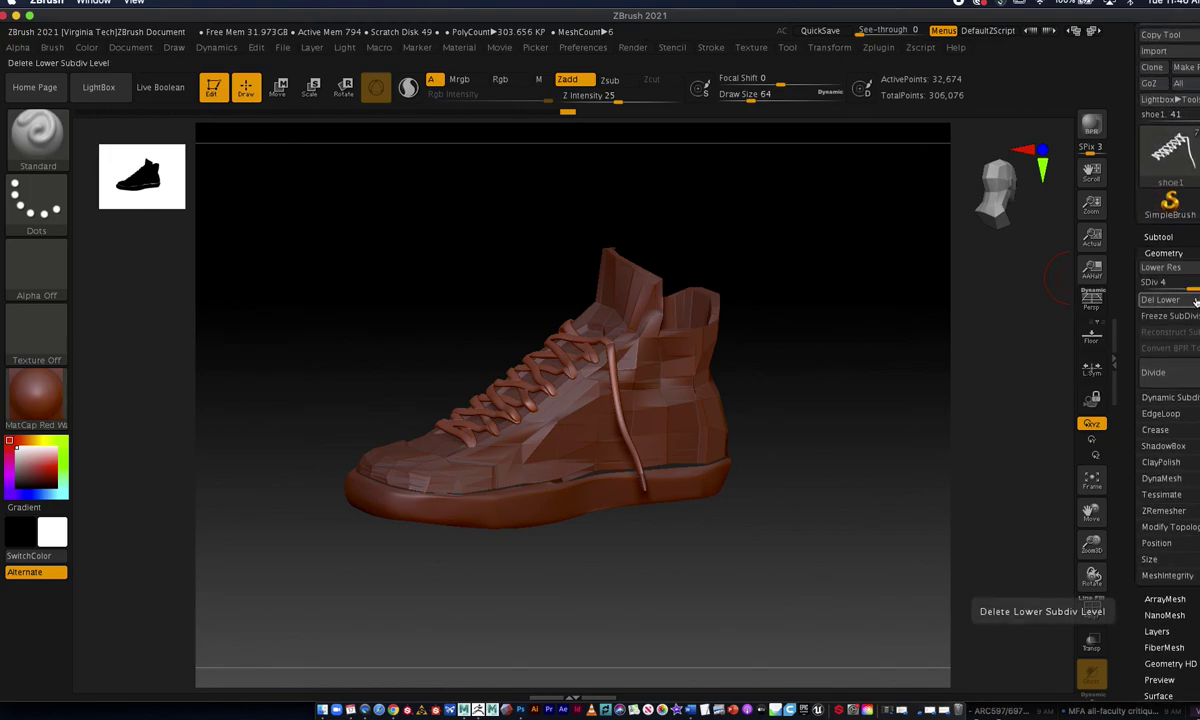
left_click(1165, 253)
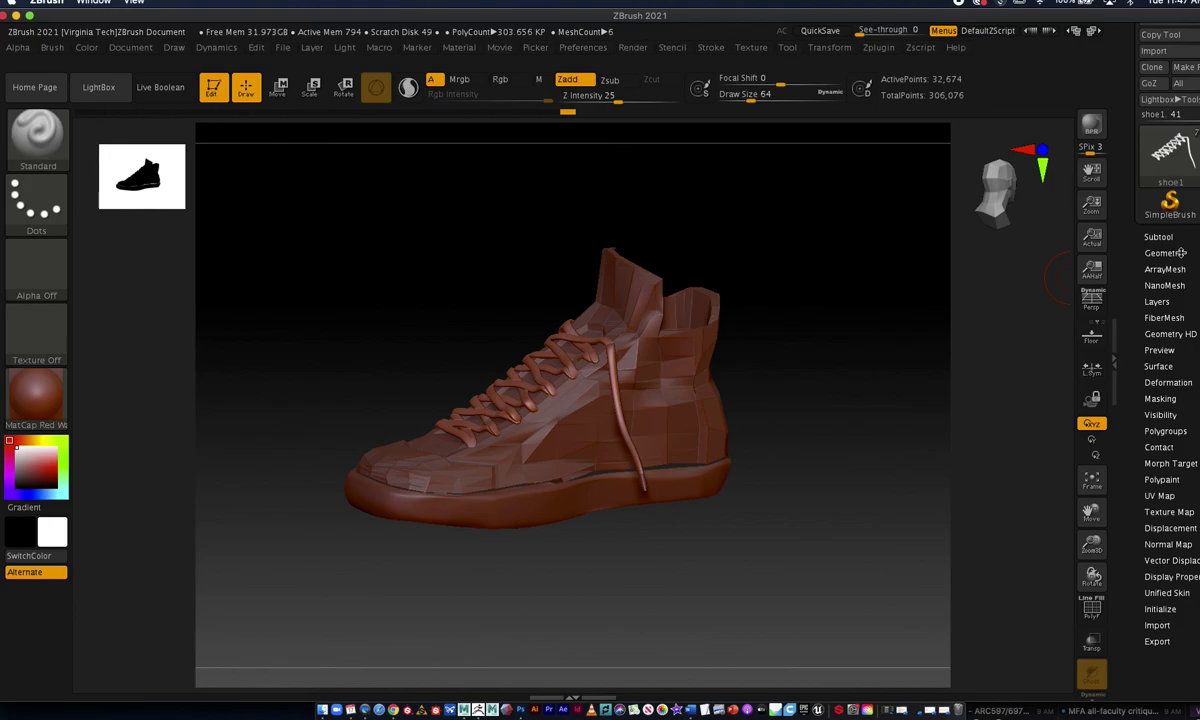
Select the shoe4 subtool, the main upper of the shoe.
left_click(1165, 253)
left_click(1162, 236)
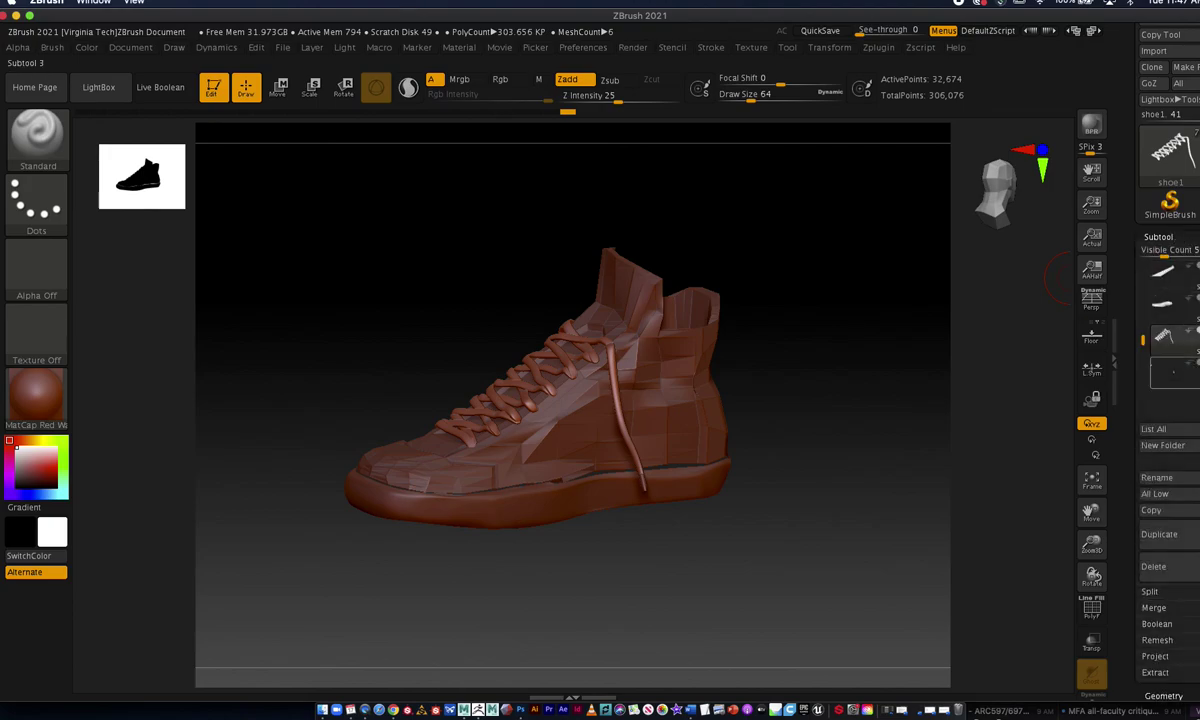
left_click_drag(1140, 372, 1140, 422)
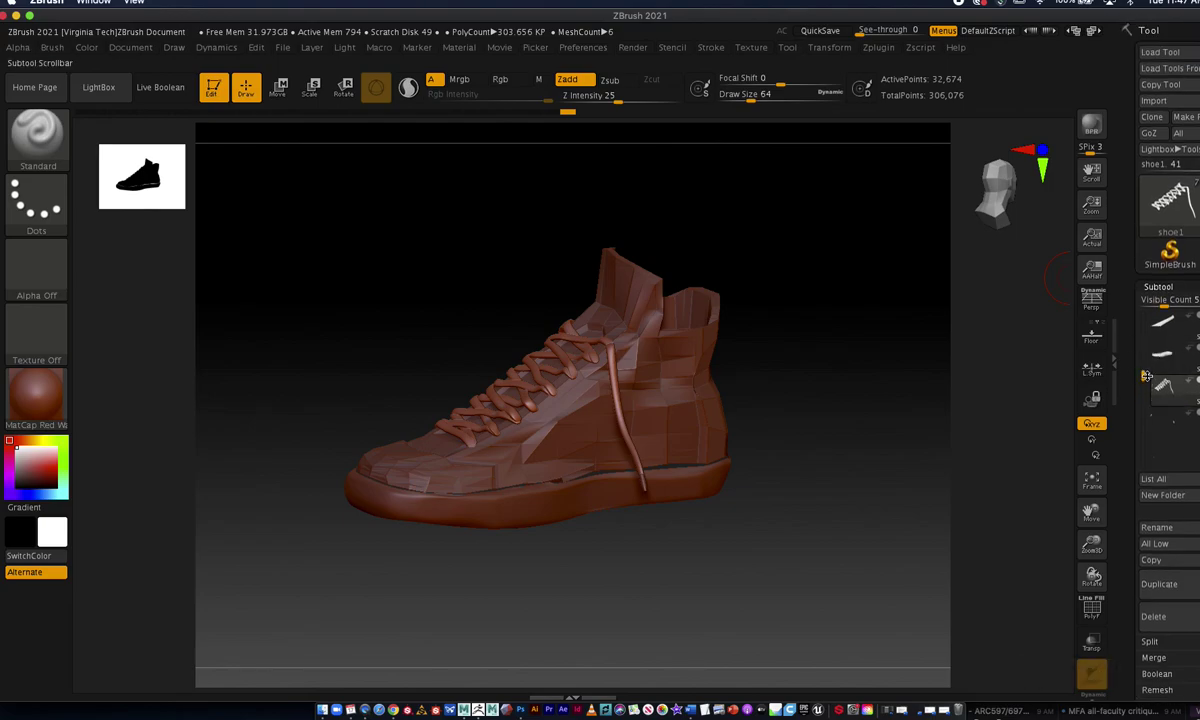
left_click_drag(1146, 376, 1145, 364)
left_click(1174, 328)
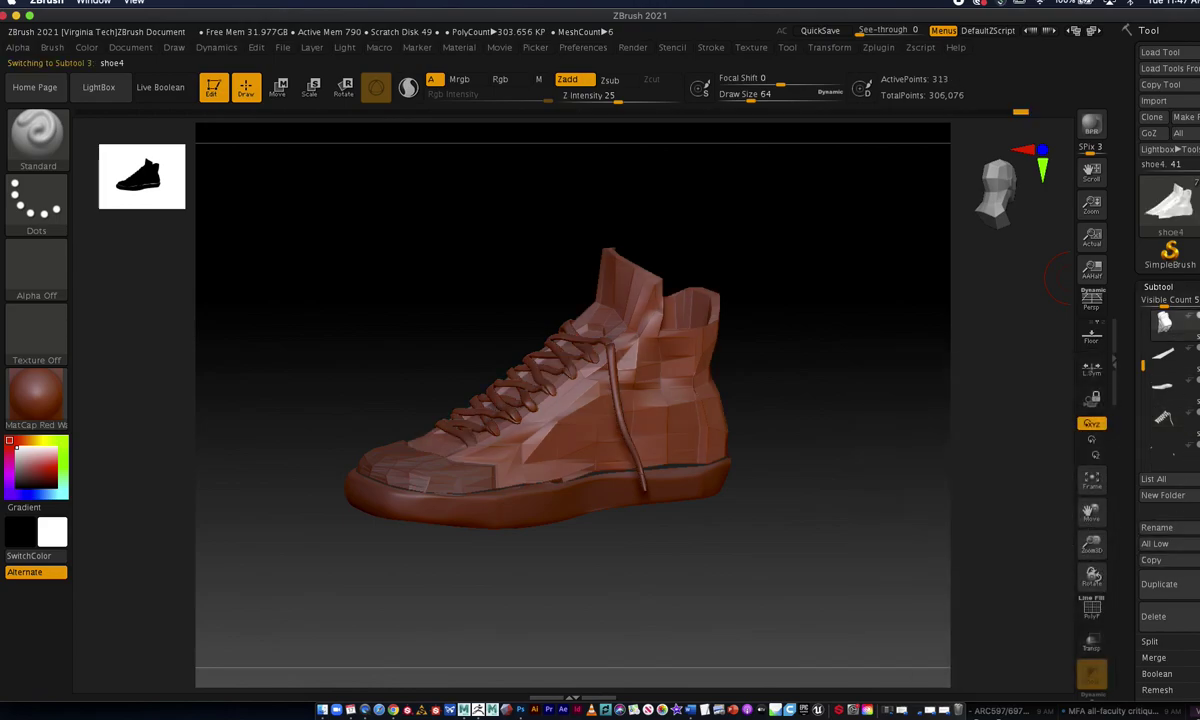
Divide the shoe4 upper's geometry up to subdivision level 4 and inspect the smoothed shape from the side and front.
scroll(1168, 400, "down", 4)
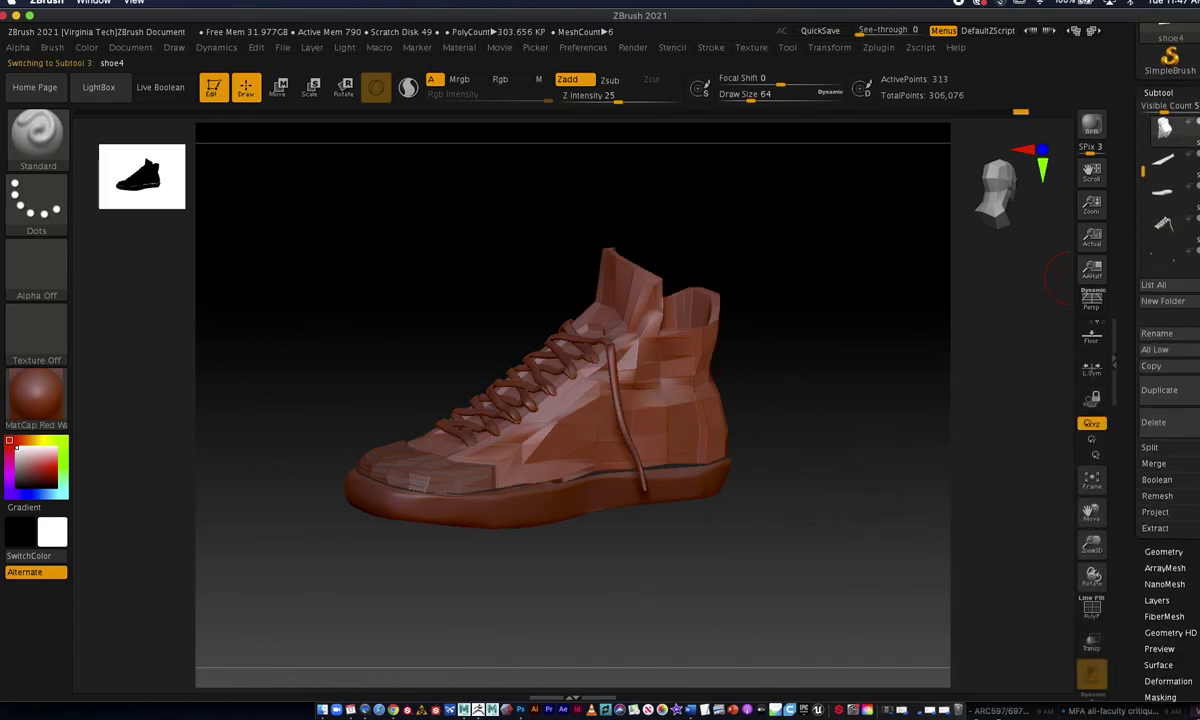
scroll(1168, 400, "down", 2)
left_click(1163, 453)
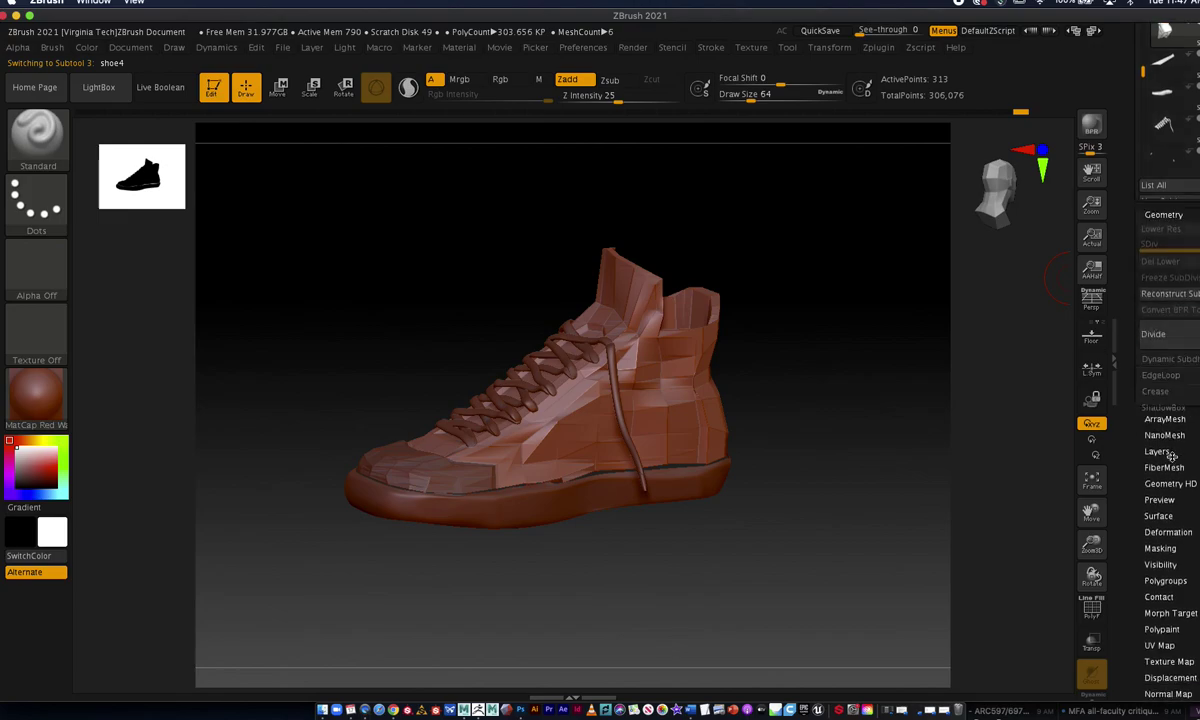
left_click(1155, 129)
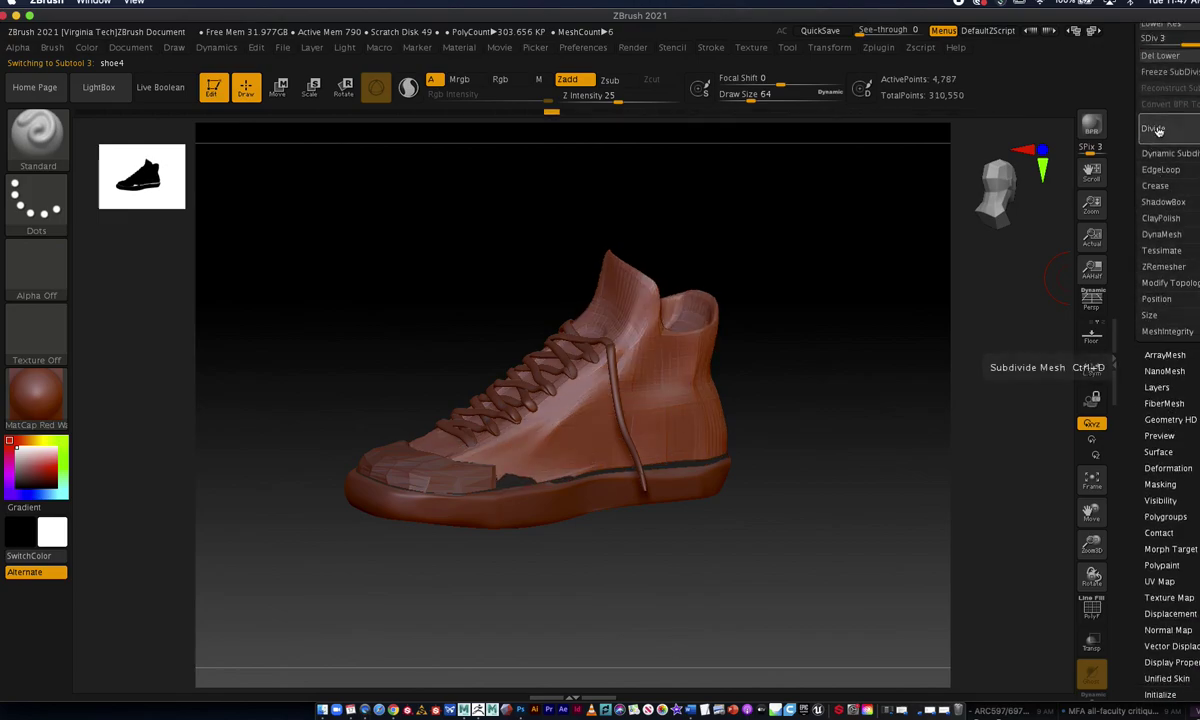
left_click_drag(871, 375, 882, 458)
left_click_drag(741, 432, 713, 326)
mouse_move(782, 415)
left_mouse_down()
mouse_move(817, 426)
mouse_move(864, 501)
mouse_move(892, 501)
mouse_move(782, 404)
mouse_move(794, 416)
left_mouse_up()
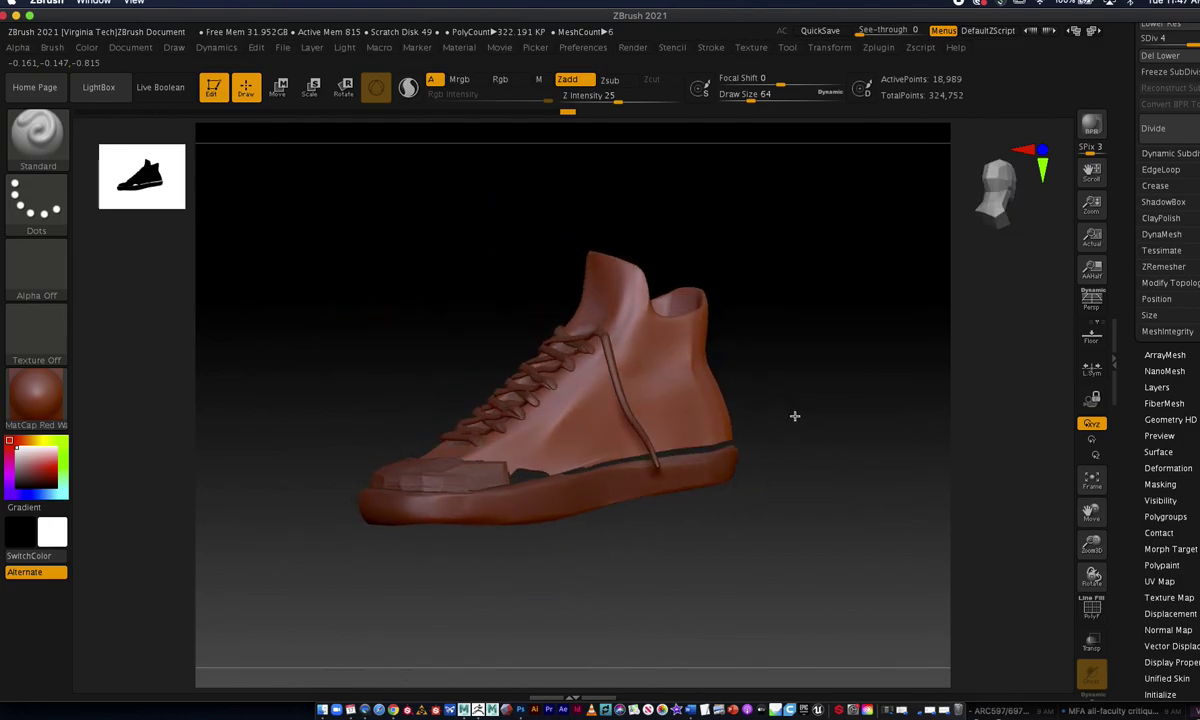
left_click(523, 477)
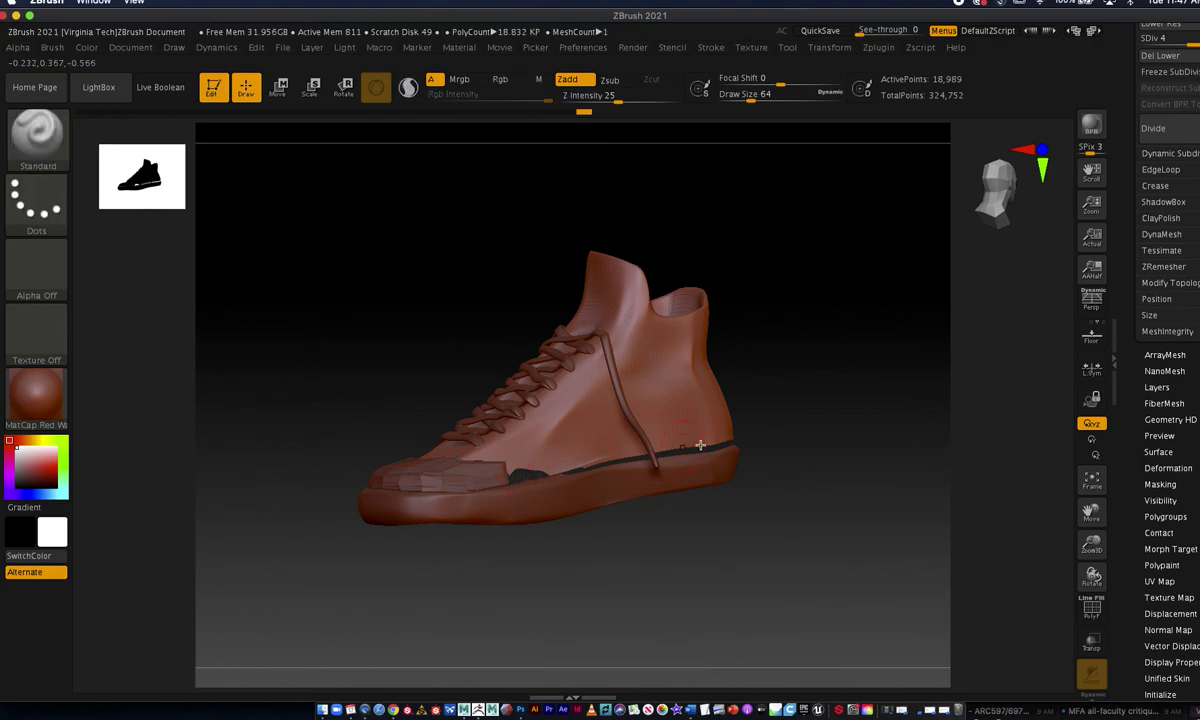
left_click_drag(822, 370, 863, 415)
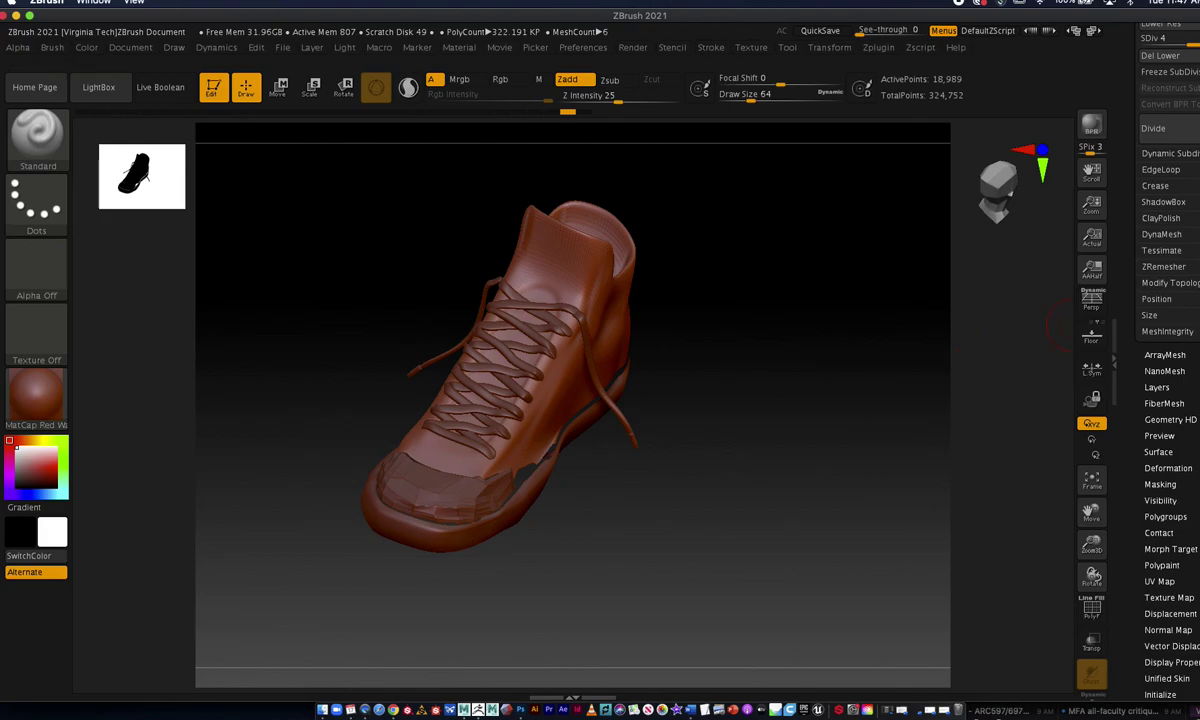
left_click_drag(902, 336, 756, 383)
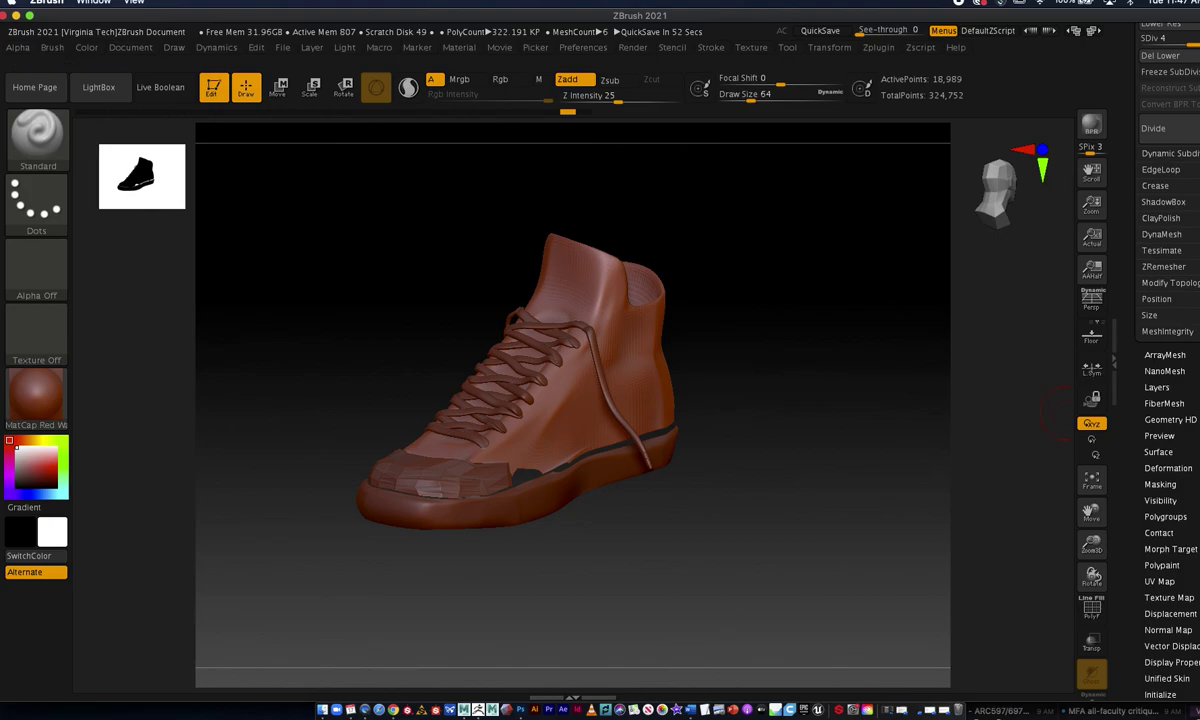
Lower the shoe4 upper's geometry to subdivision level 1.
left_click(1140, 45)
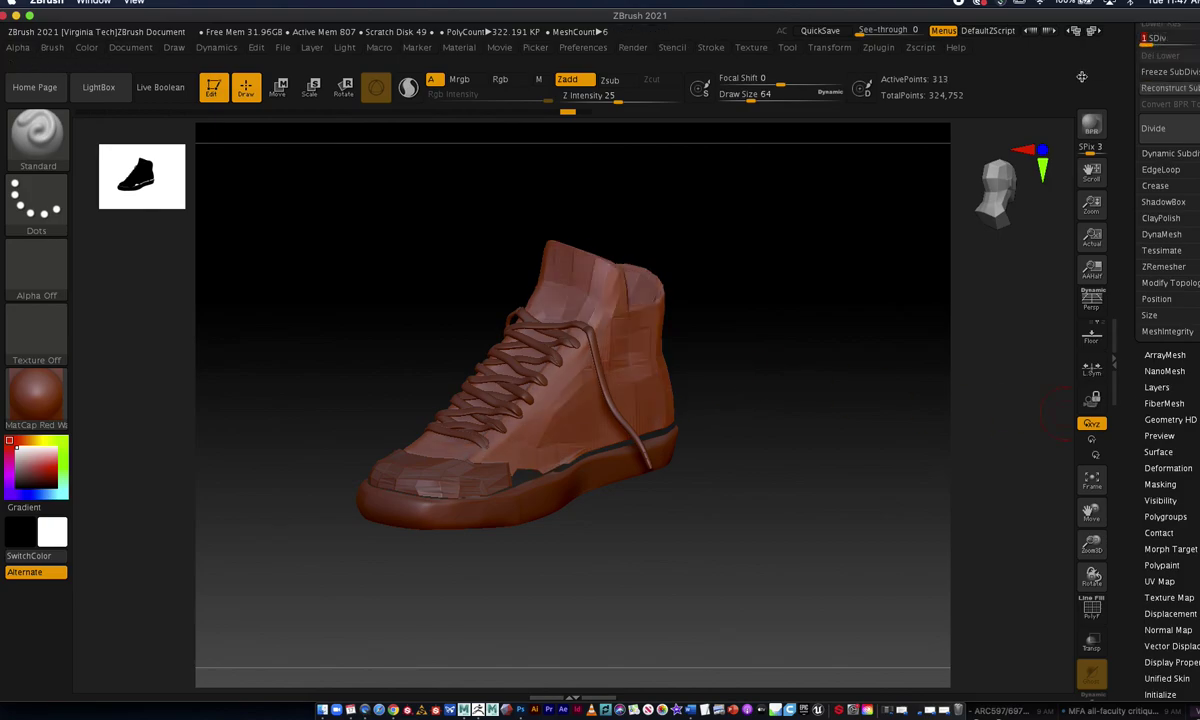
scroll(1168, 360, "up", 5)
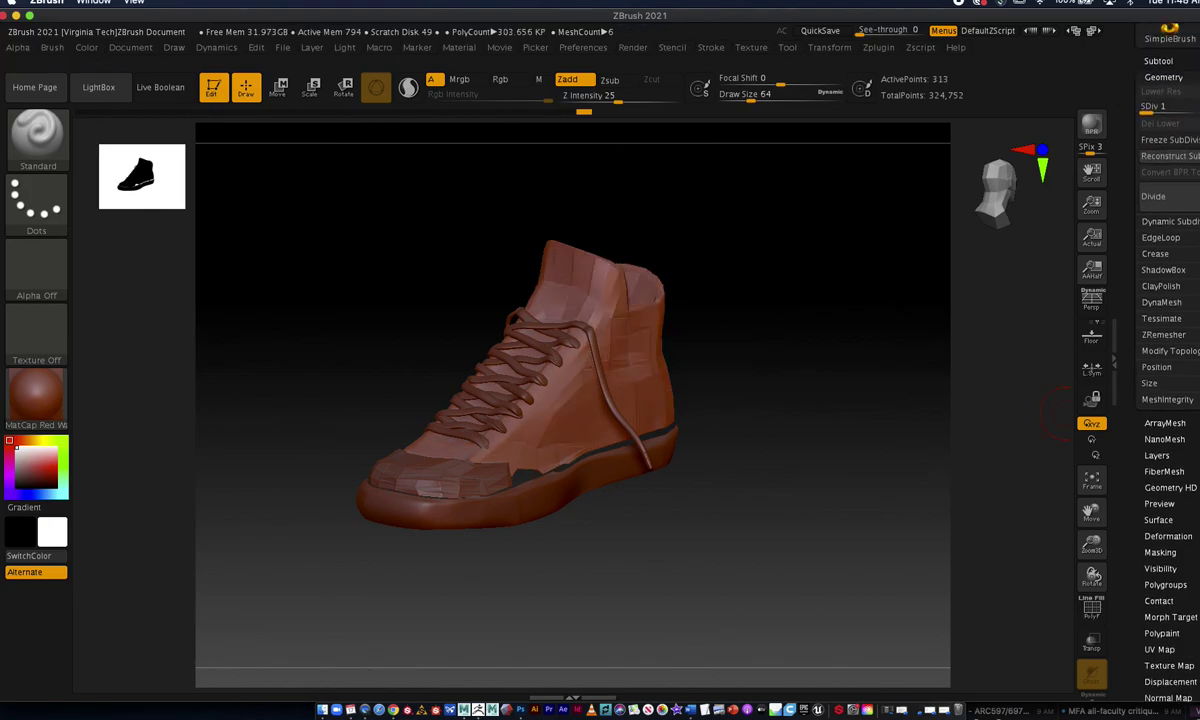
scroll(1168, 360, "up", 1)
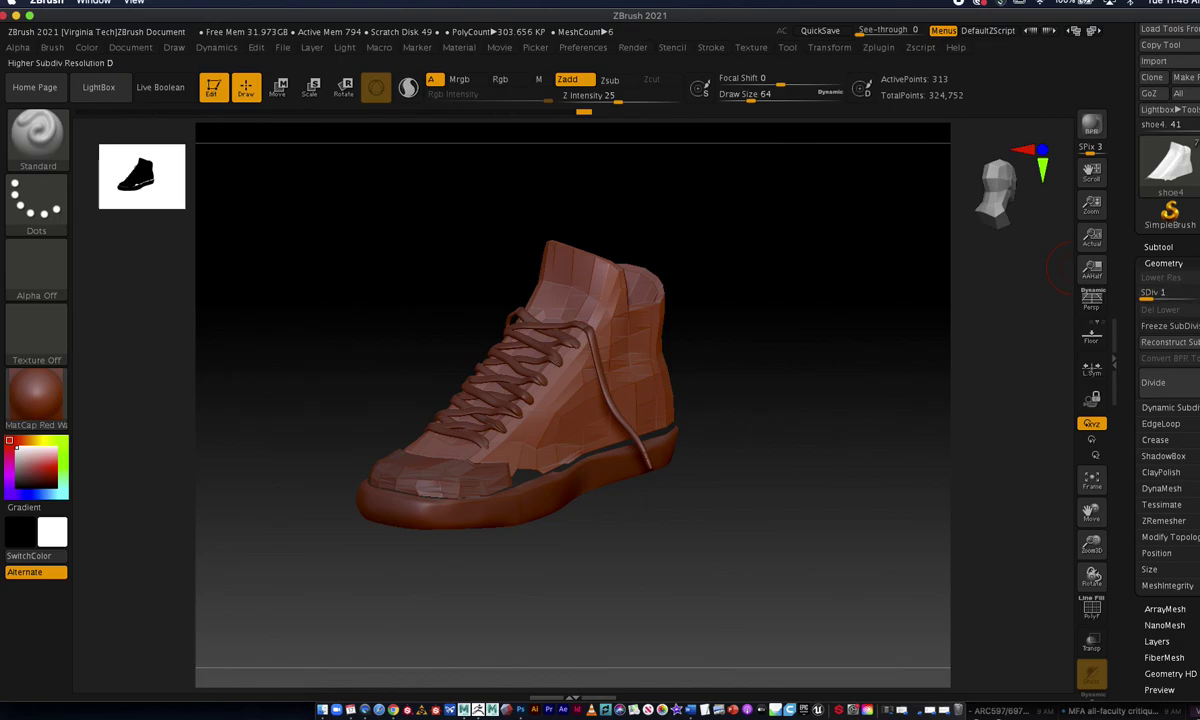
scroll(1190, 245, "up", 2)
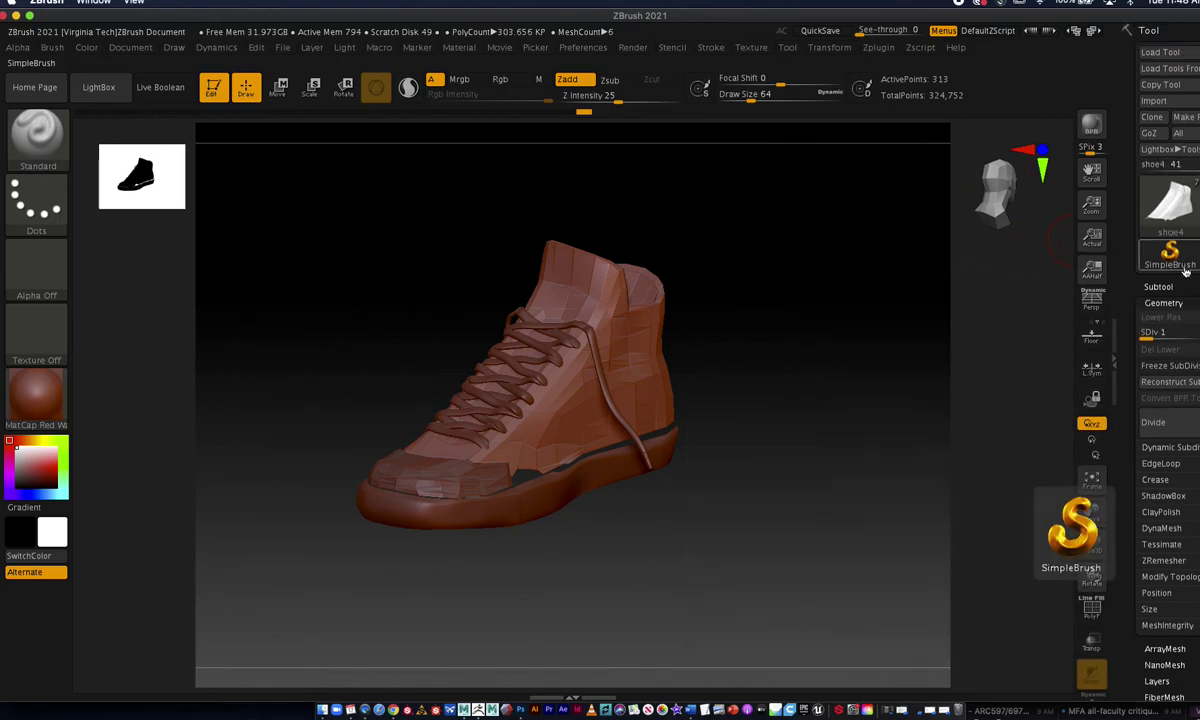
left_click(1162, 288)
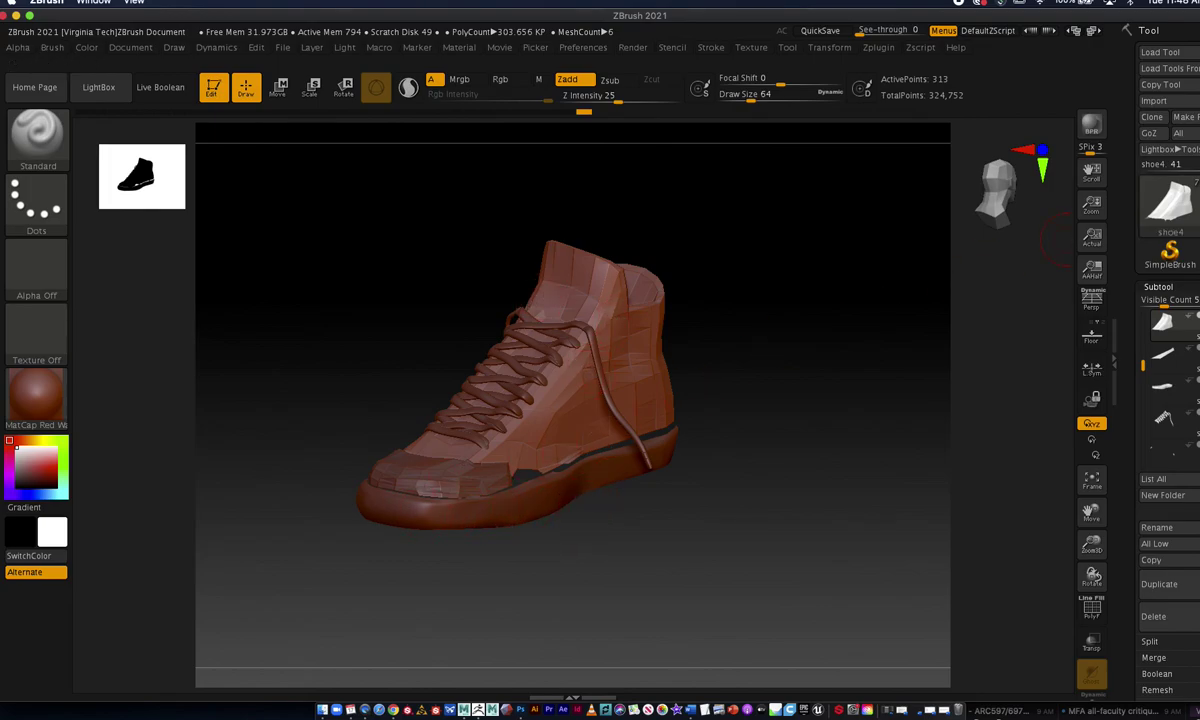
left_click(1188, 101)
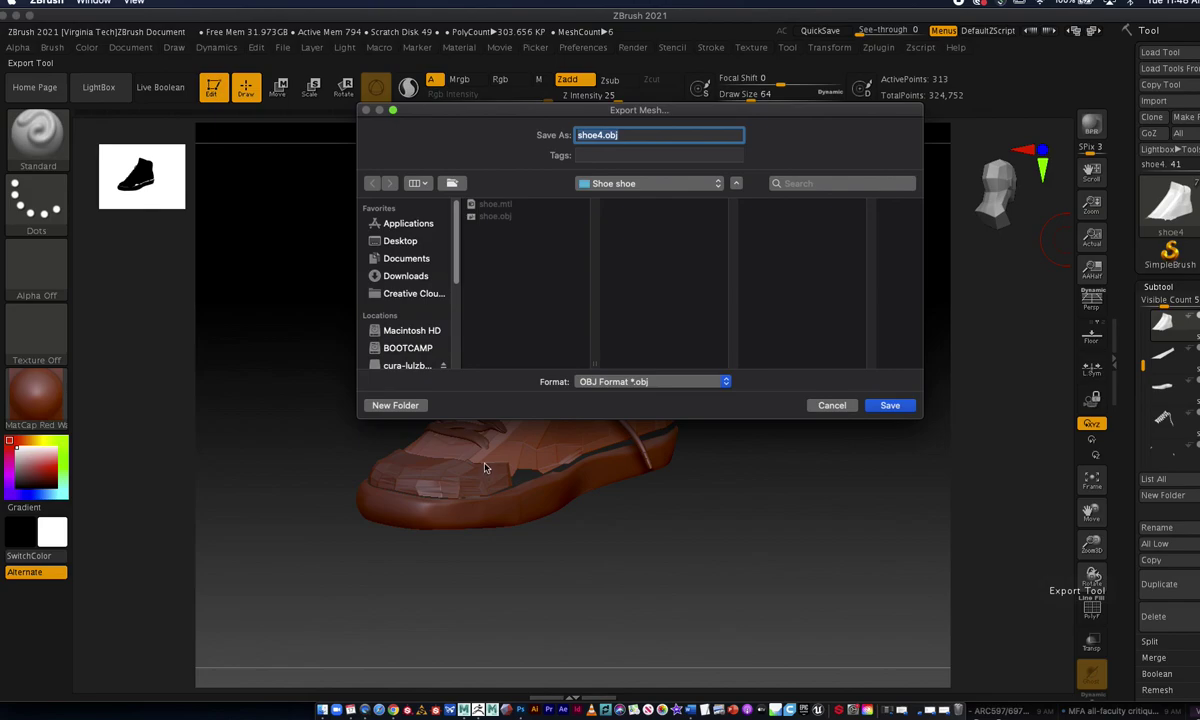
left_click(833, 406)
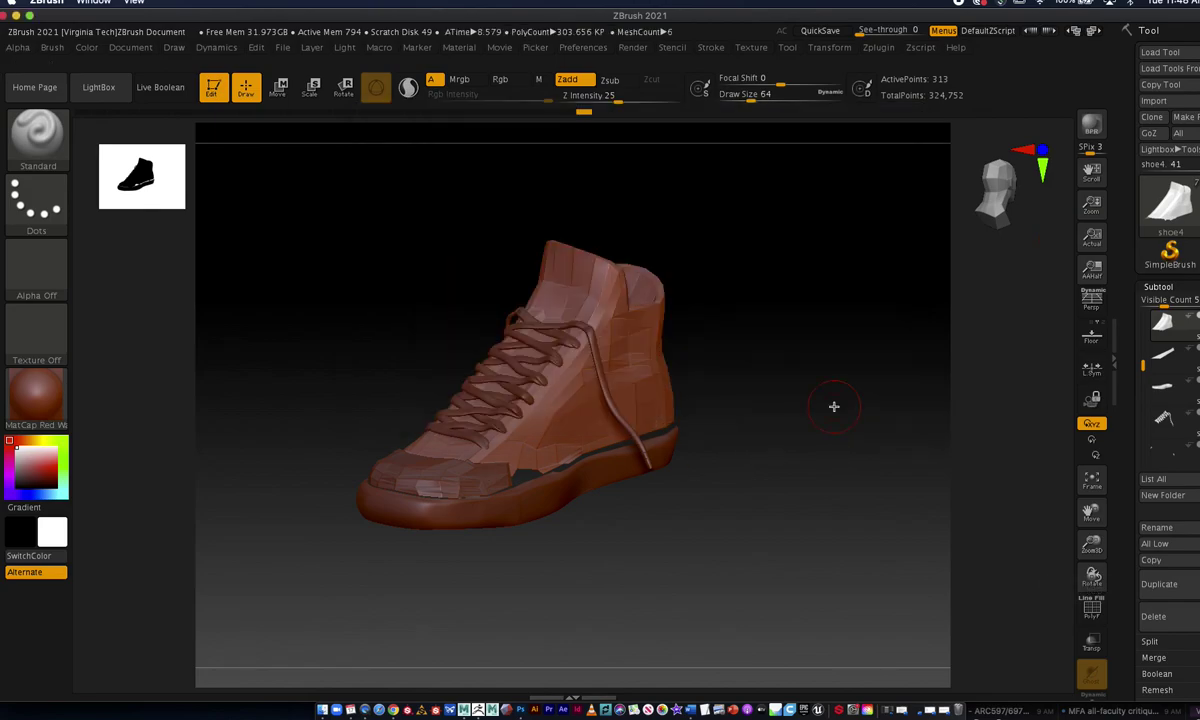
Select the shoe2 sole subtool and lower its geometry to subdivision level 1.
mouse_move(1191, 364)
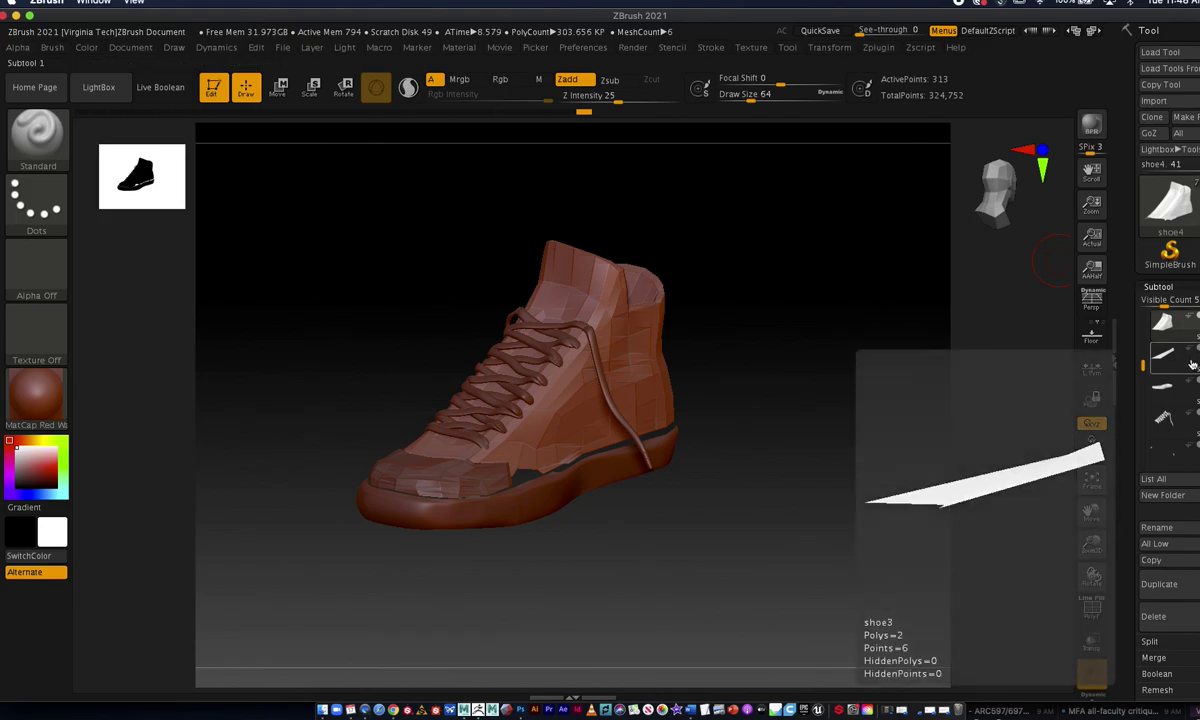
left_click(1185, 386)
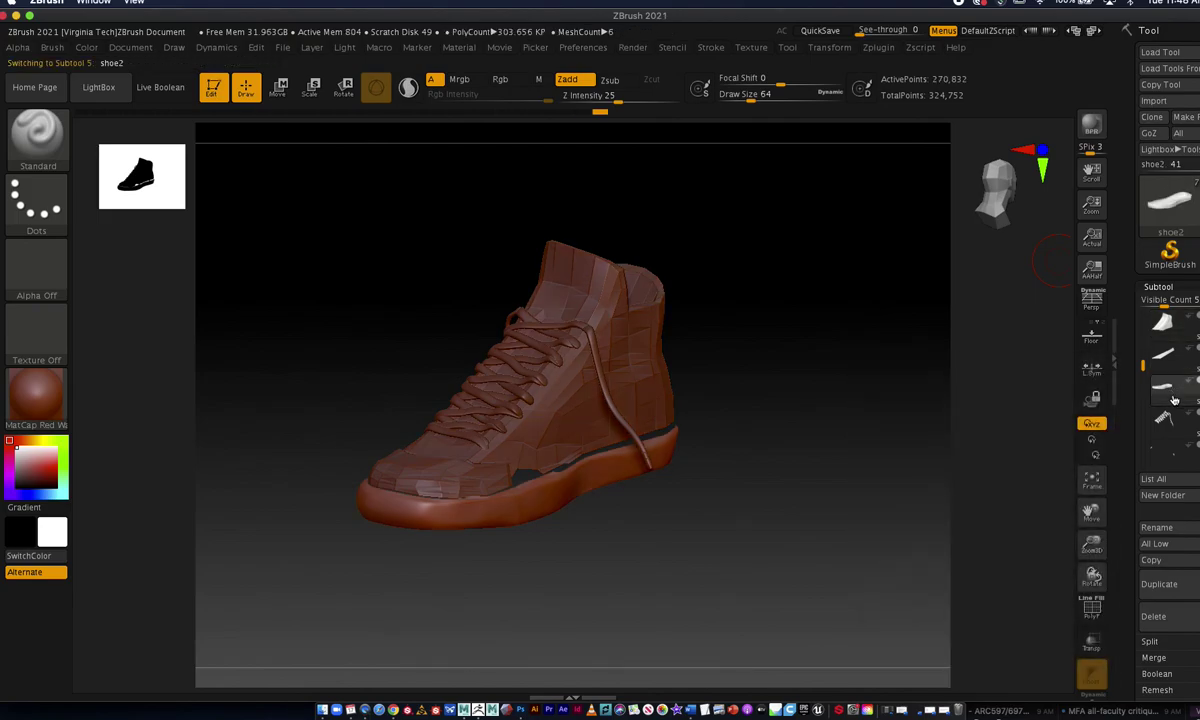
left_click_drag(1140, 470, 1140, 292)
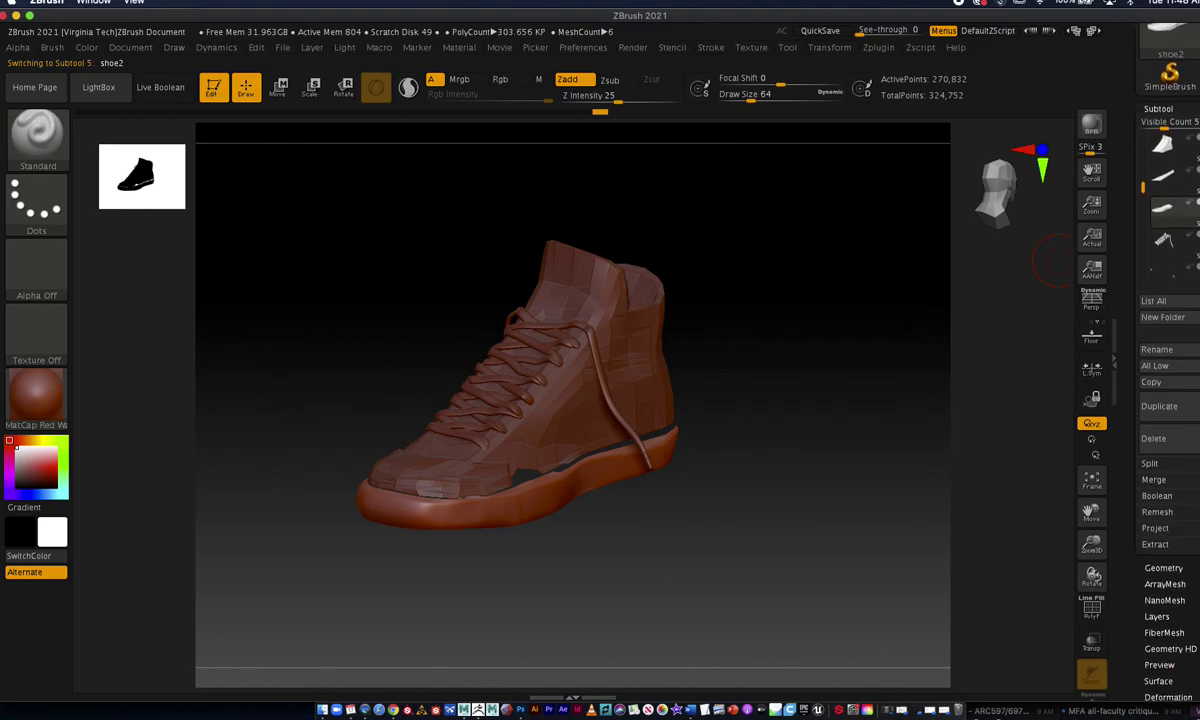
left_click(1164, 568)
left_click_drag(1193, 158, 1117, 168)
left_click_drag(745, 380, 551, 477)
left_click_drag(678, 557, 753, 552)
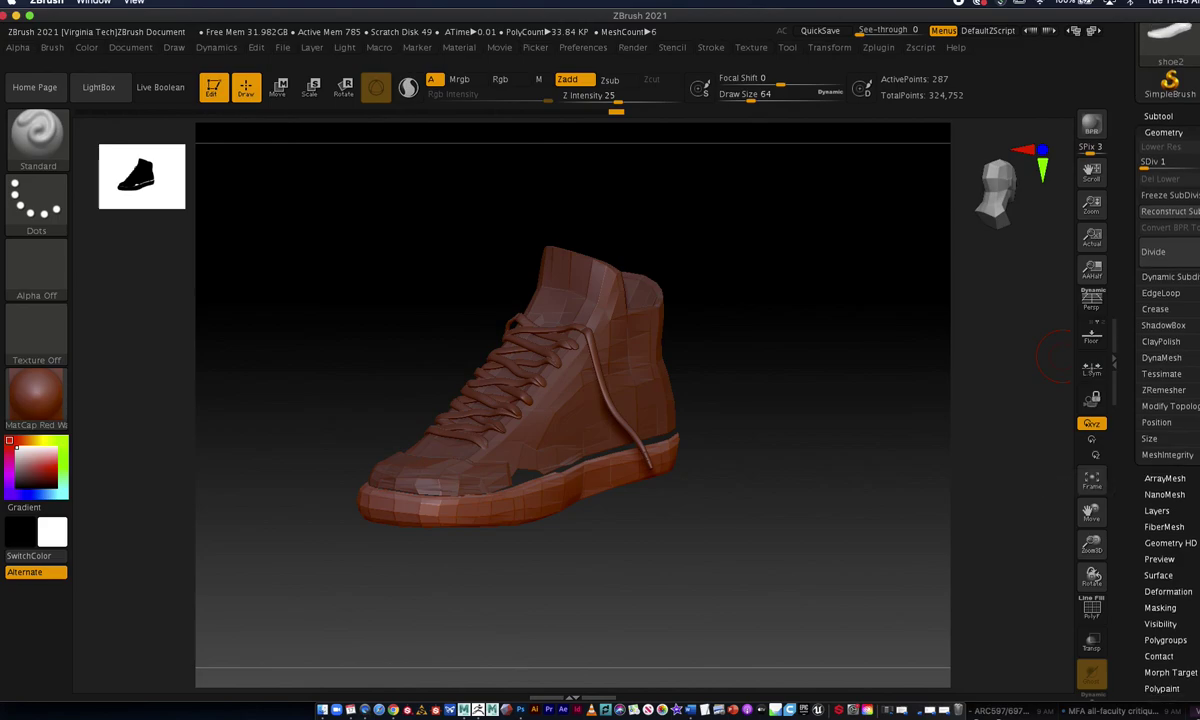
Export the shoe4 upper as shoe4.obj in OBJ format into a new folder named UV_shoe inside Shoe shoe.
scroll(1190, 258, "up", 5)
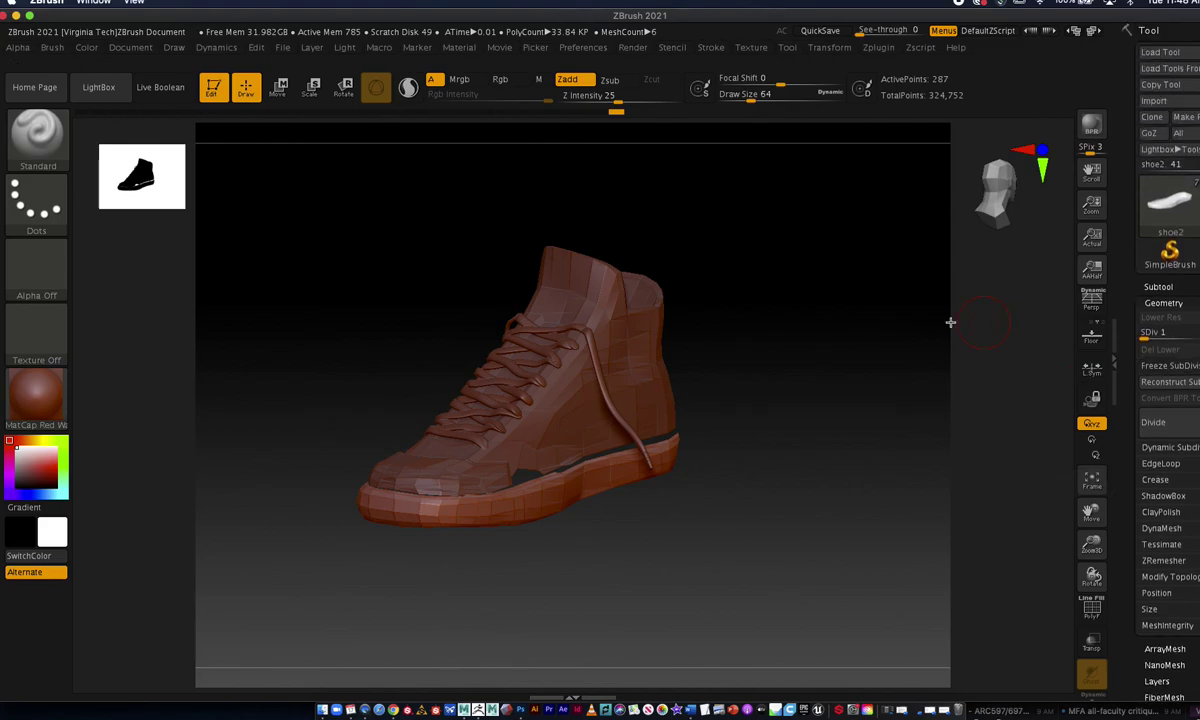
left_click(1160, 286)
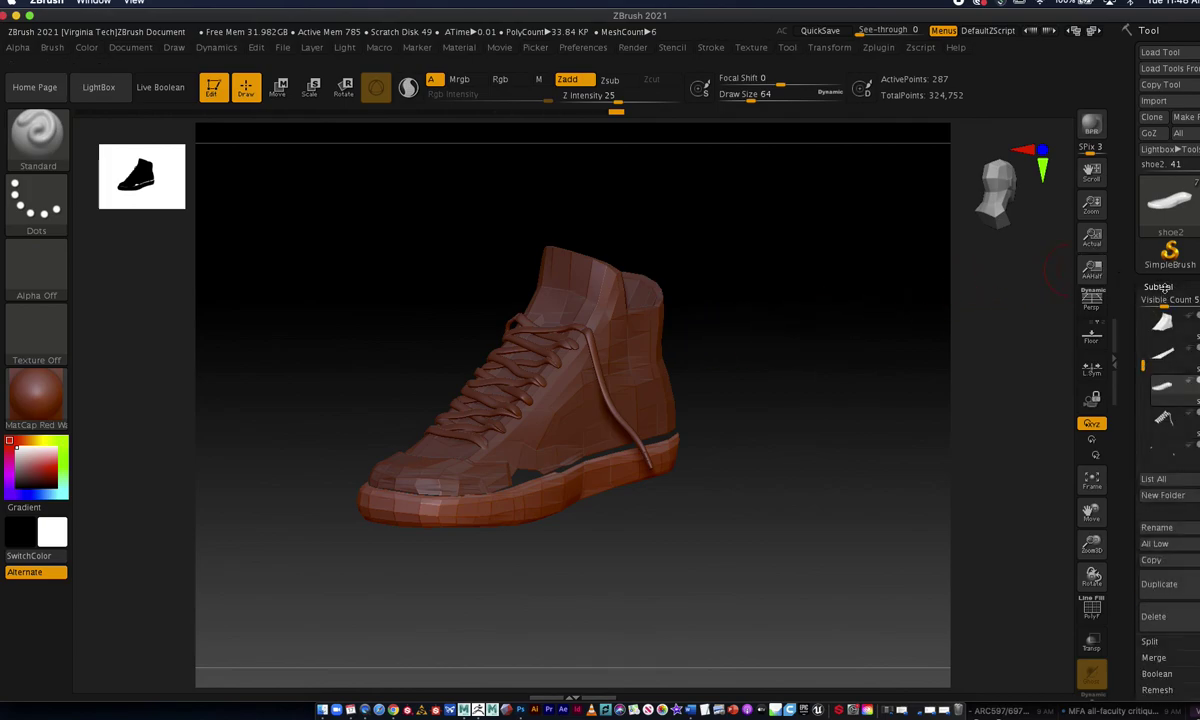
left_click(1172, 326)
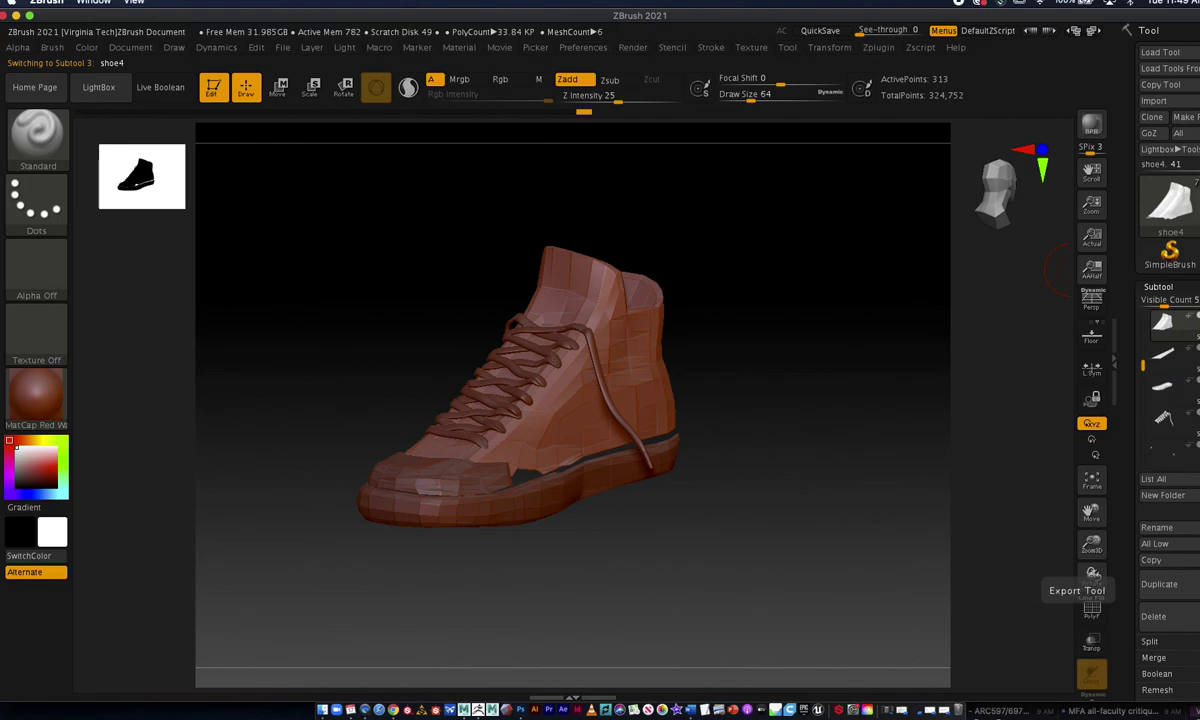
left_click(1092, 574)
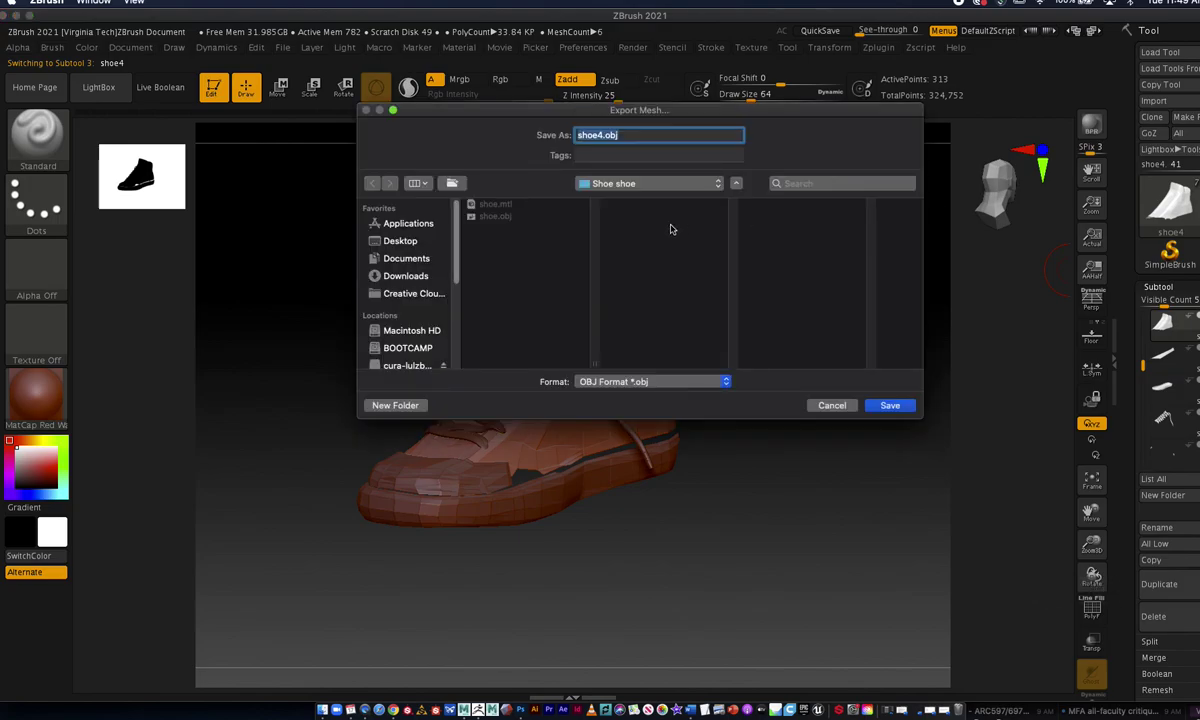
left_click(390, 407)
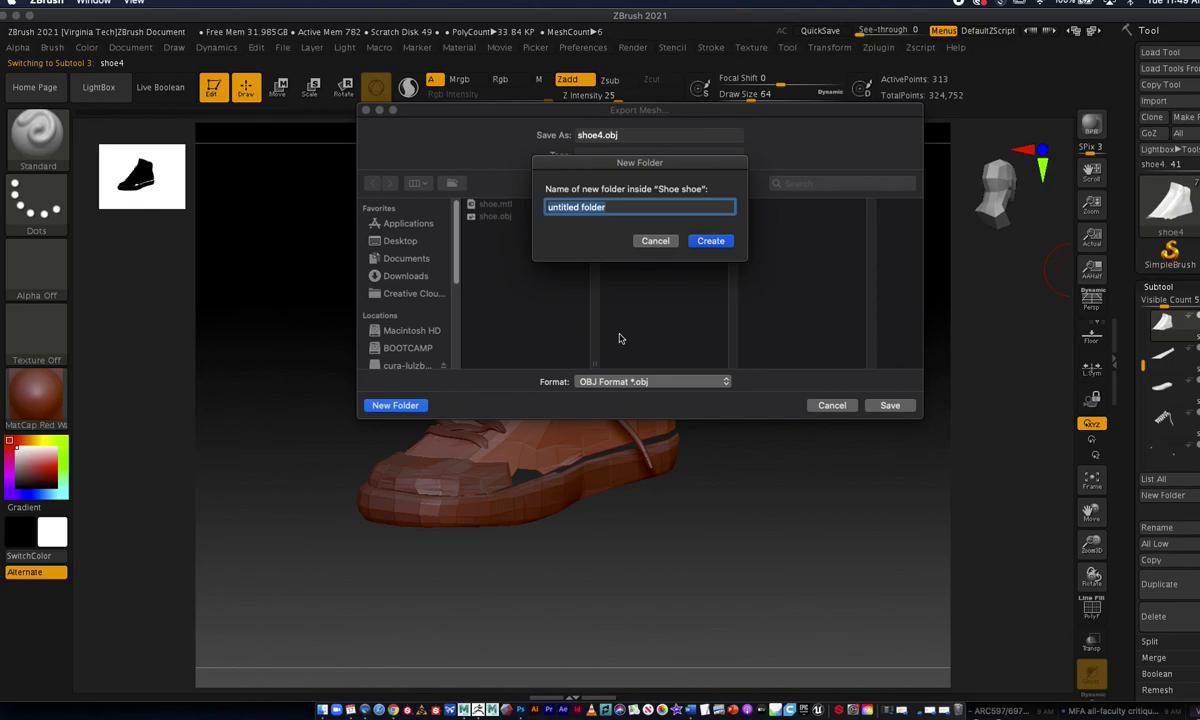
type("UV_shoe")
left_click(711, 242)
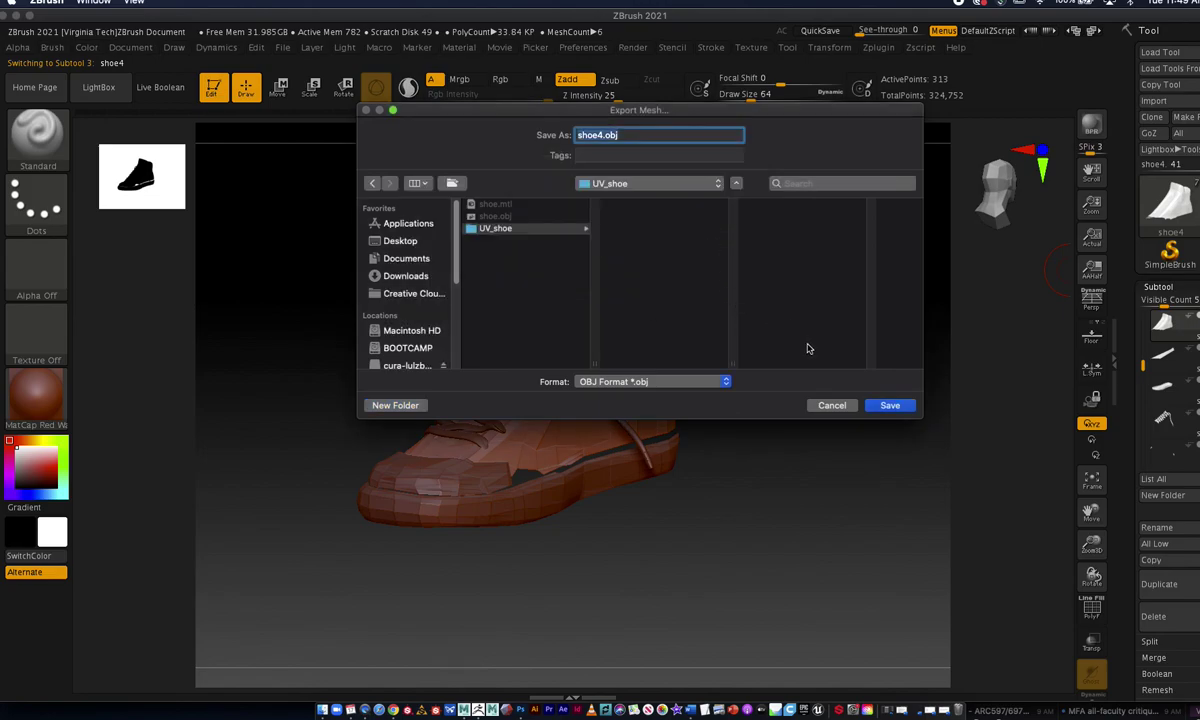
left_click(890, 406)
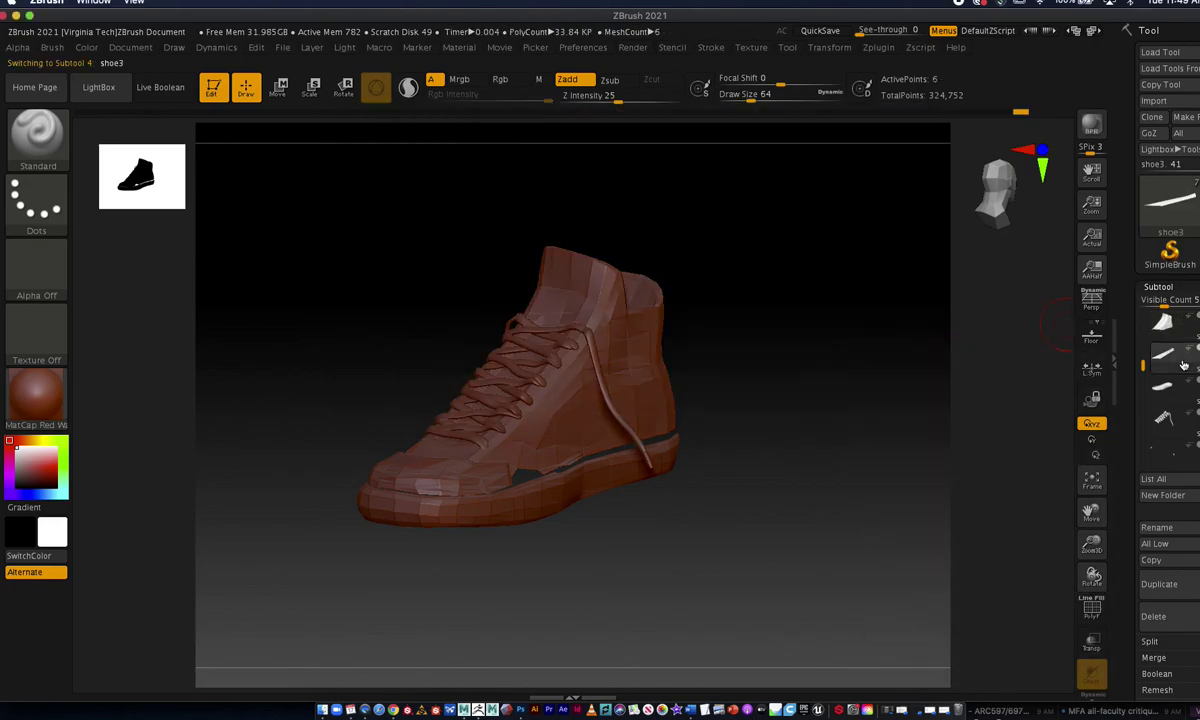
Select the shoe2 sole subtool and export it as shoe2.obj in OBJ format into the UV_shoe folder.
left_click(1188, 398)
left_click(1188, 398)
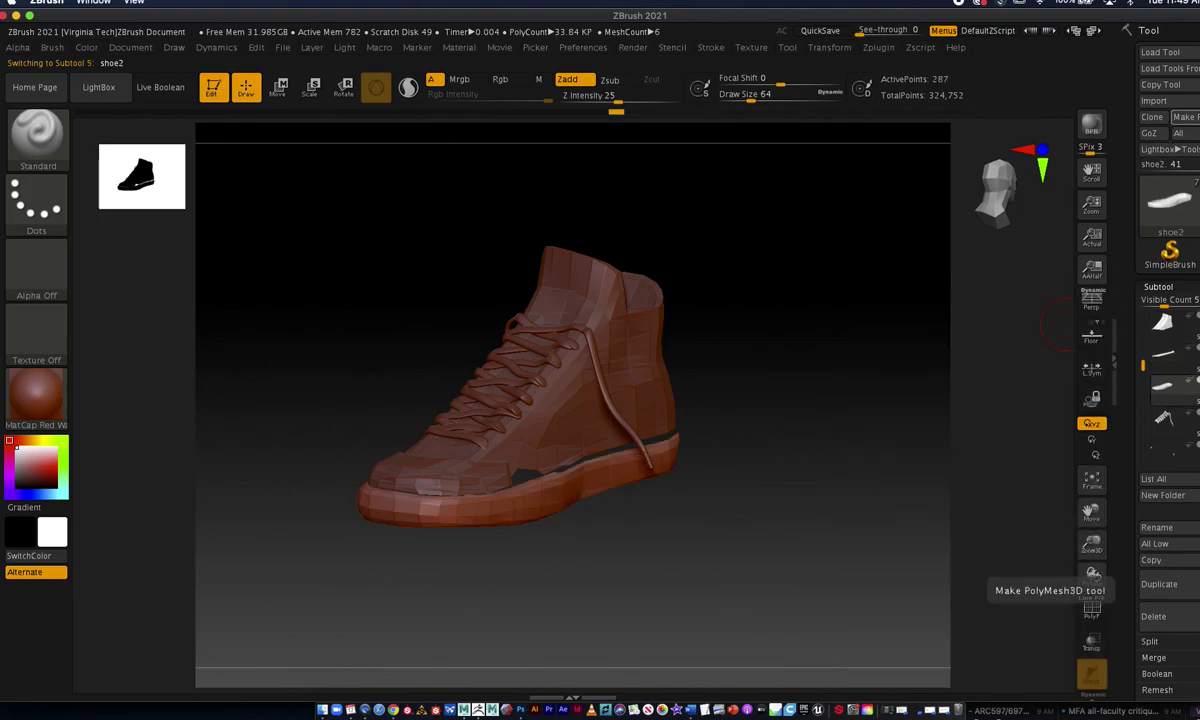
left_click(1182, 101)
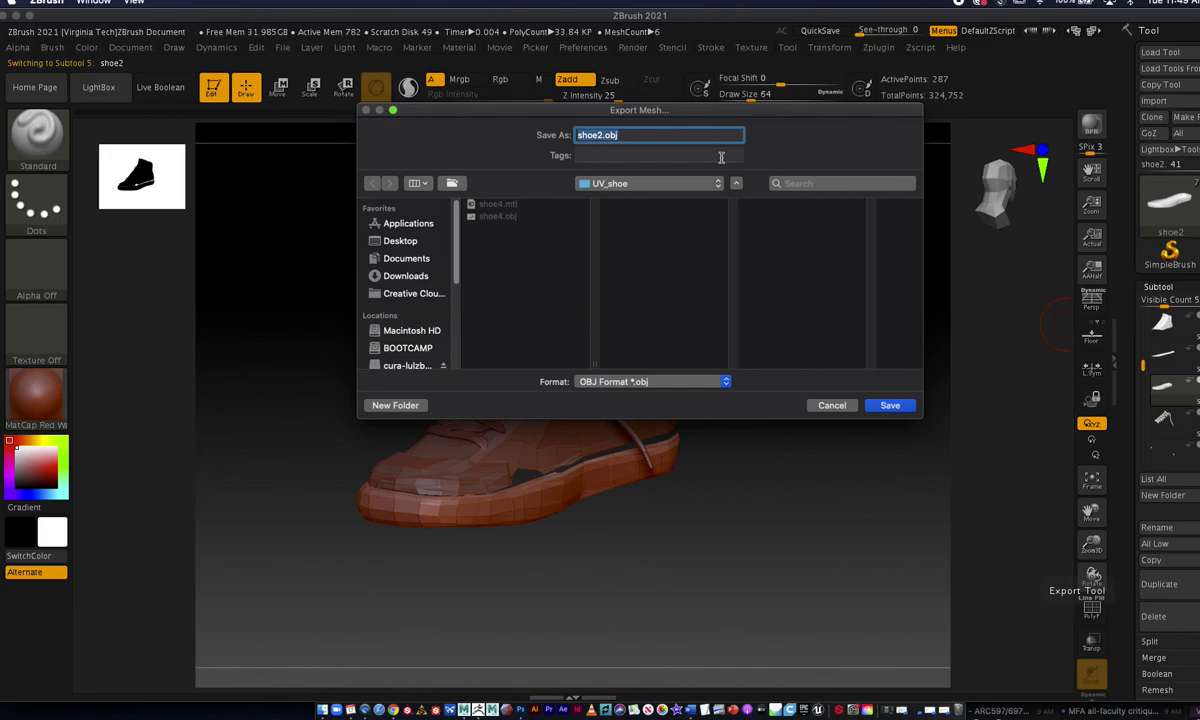
left_click(891, 405)
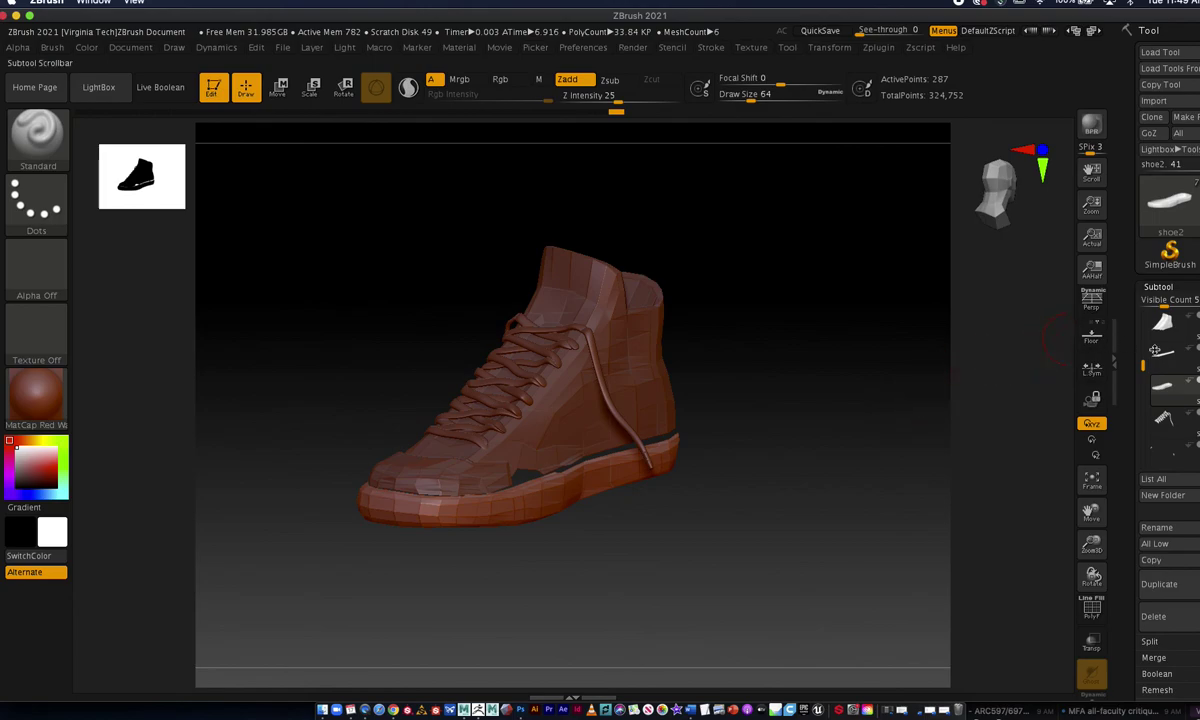
Select the shoe1 laces subtool and lower its geometry to subdivision level 1.
left_click(1170, 430)
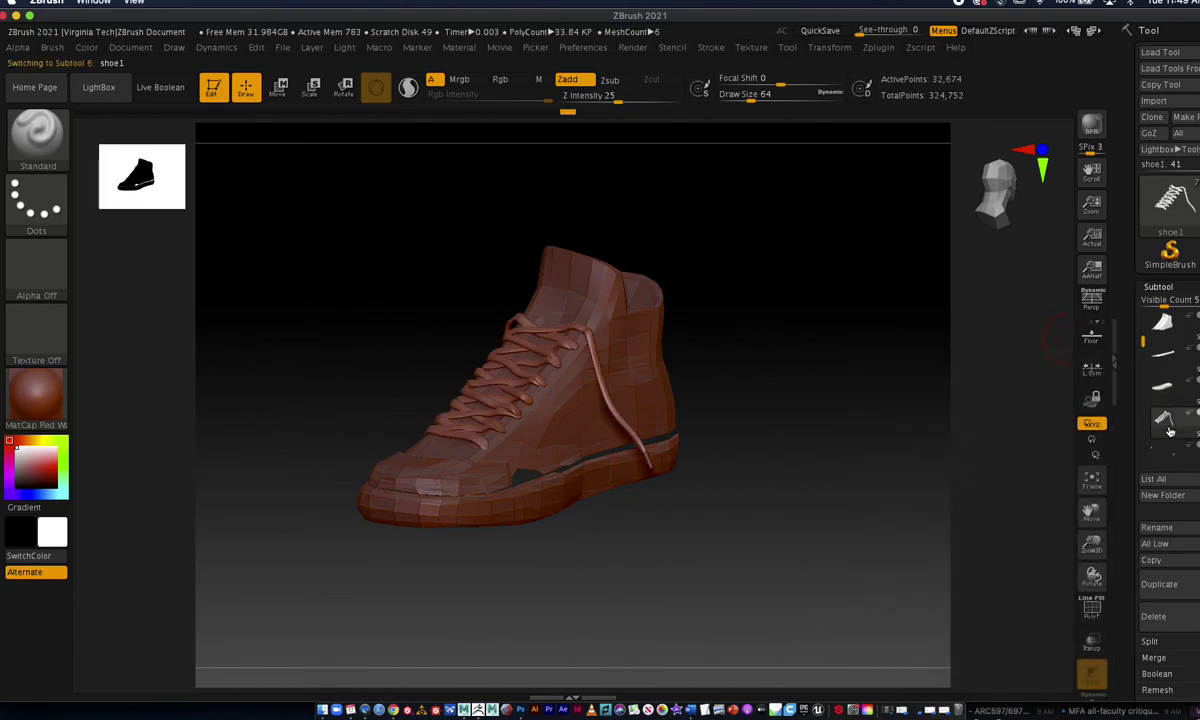
scroll(1191, 515, "down", 5)
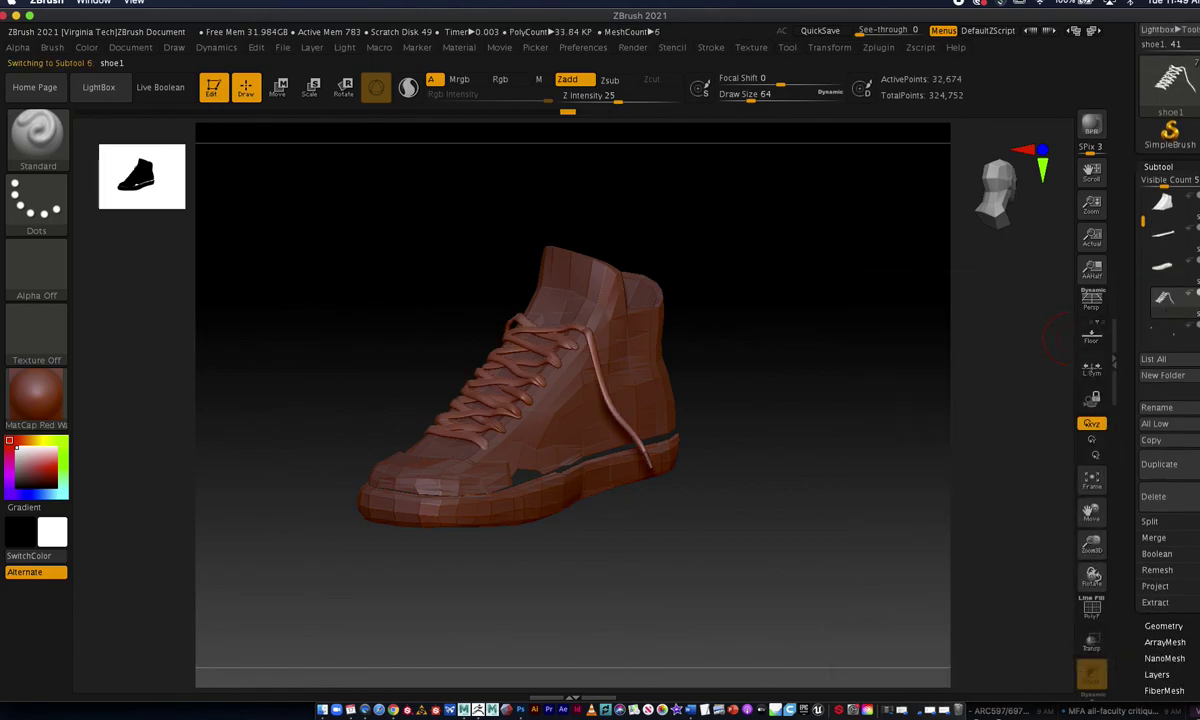
left_click(1183, 540)
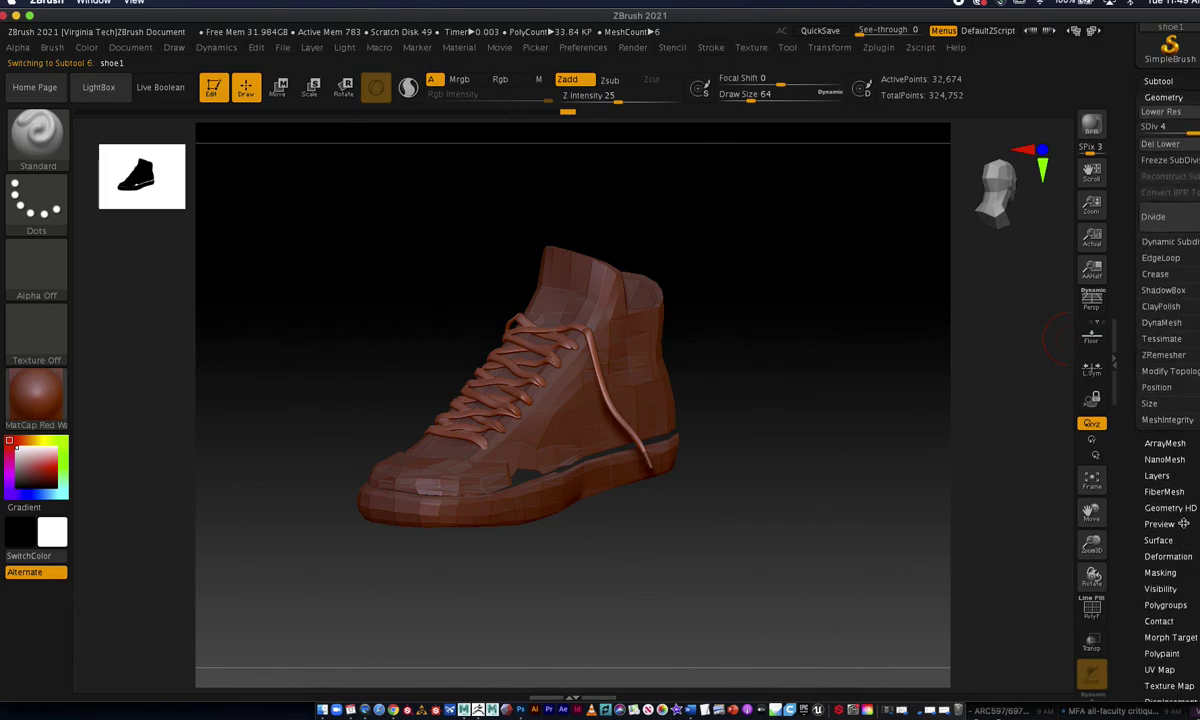
left_click_drag(1174, 133, 1124, 133)
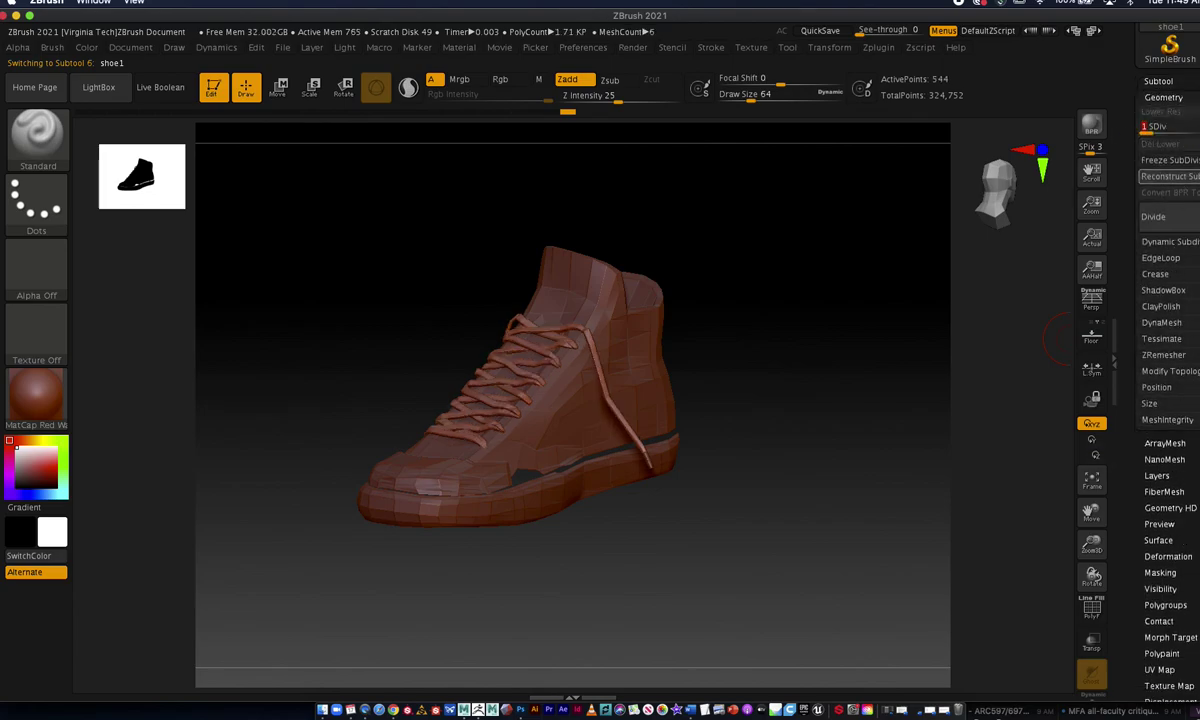
Export the shoe1 laces as shoe1.obj in OBJ format into the UV_shoe folder.
scroll(1168, 350, "up", 5)
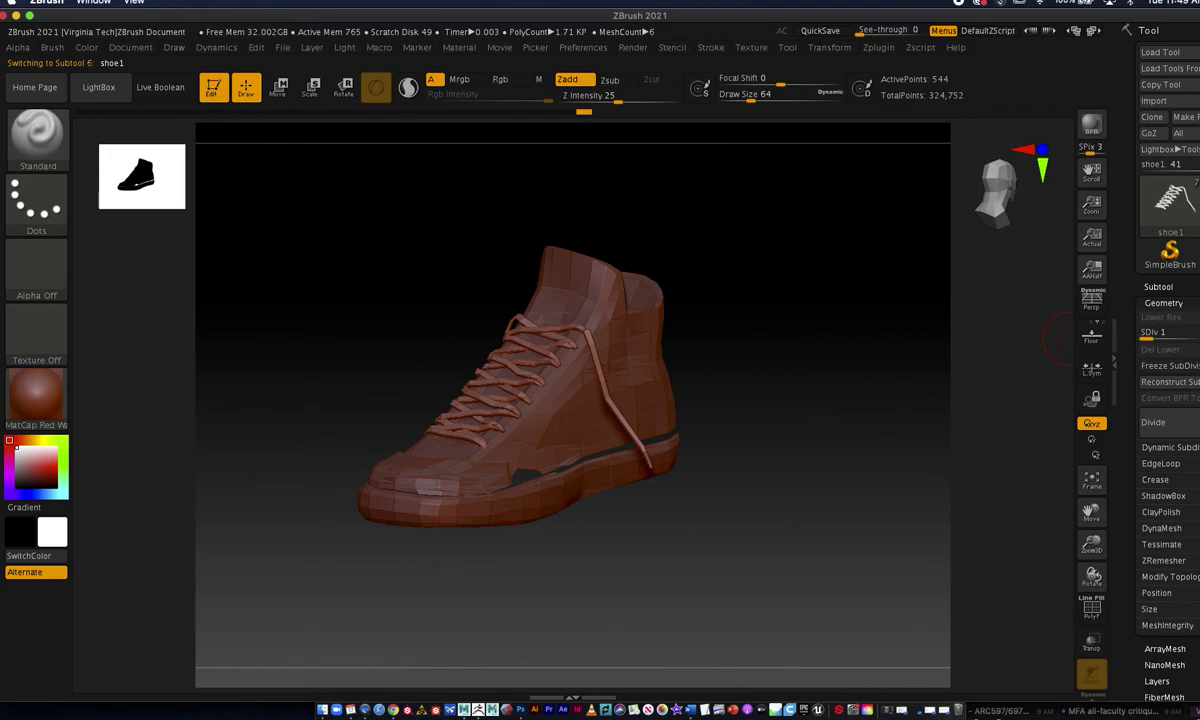
left_click(1185, 101)
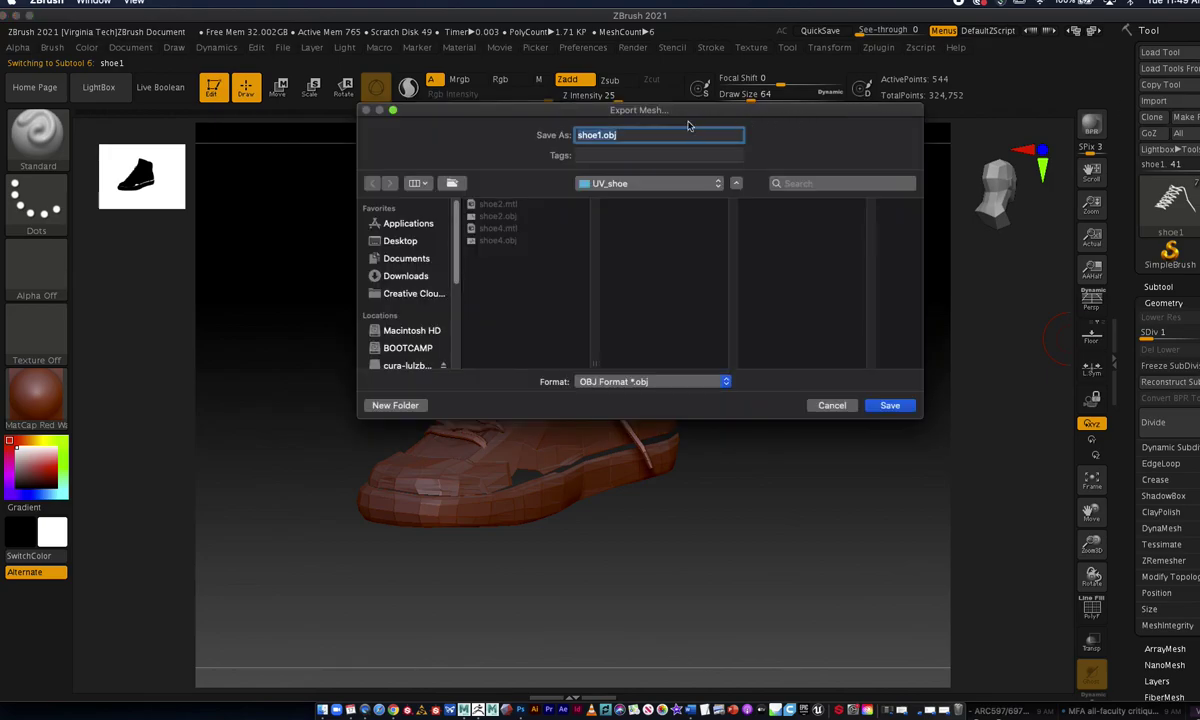
left_click(889, 406)
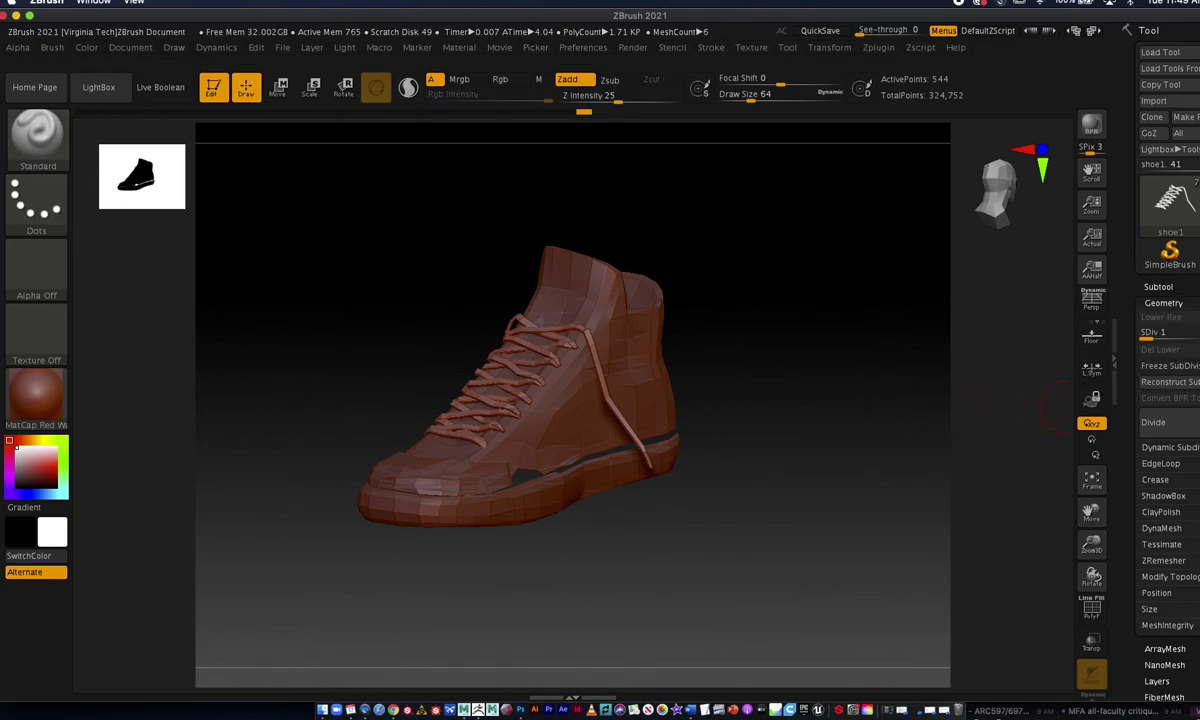
Select the shoe6 eyelets subtool and export it as shoe6.obj in OBJ format into the UV_shoe folder.
left_click(1158, 287)
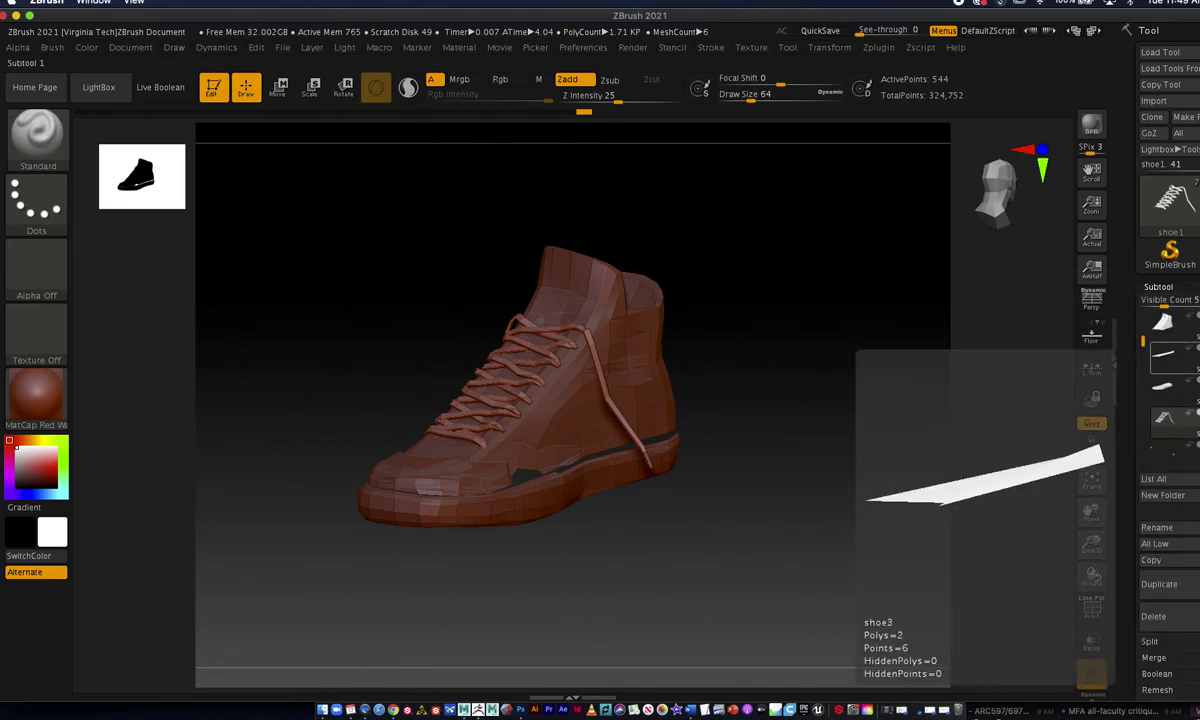
left_click_drag(1143, 341, 1143, 312)
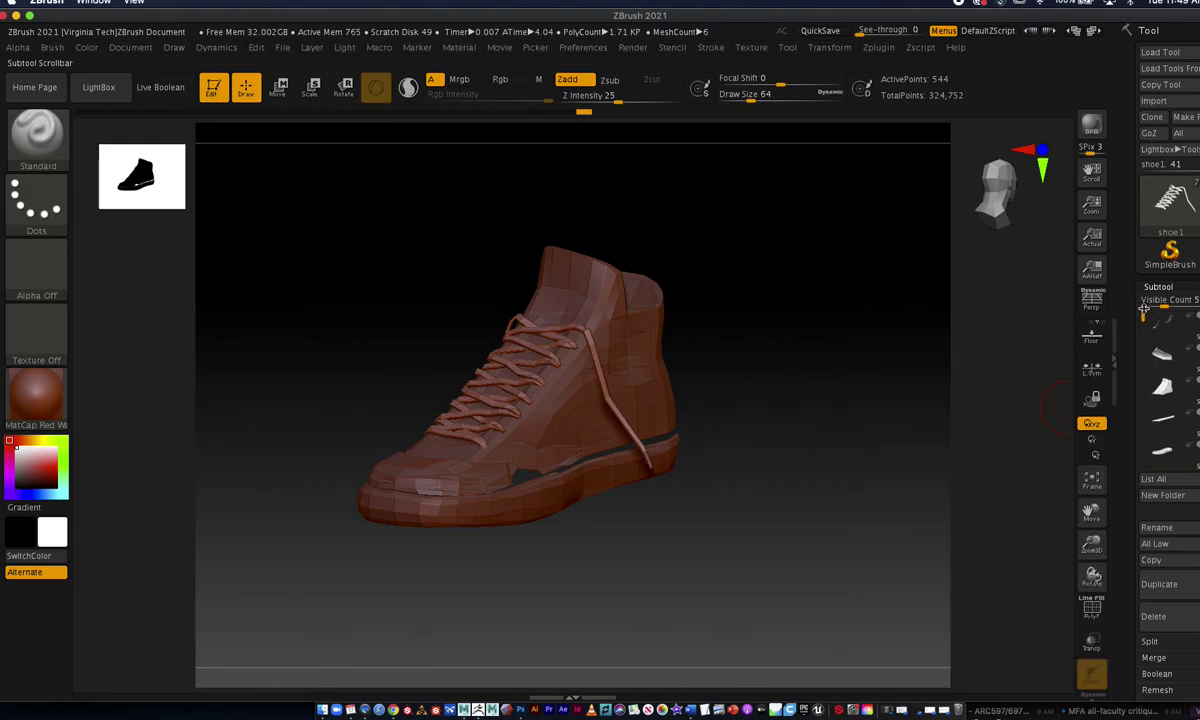
left_click(1184, 333)
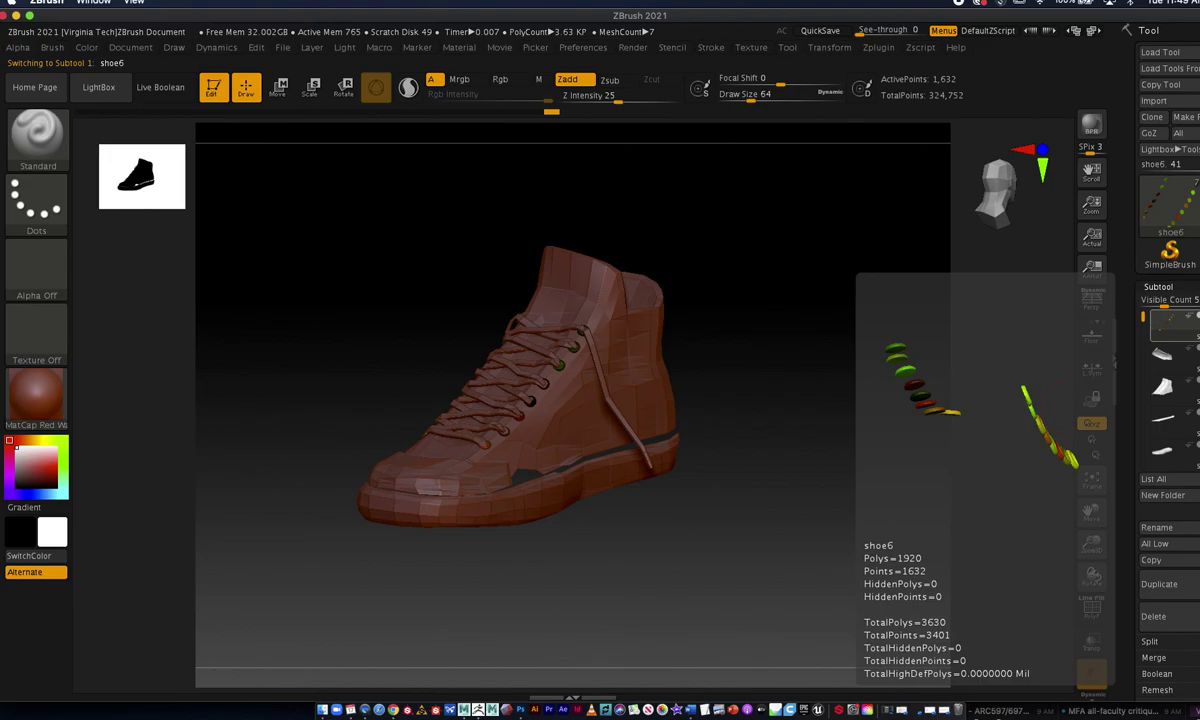
scroll(1168, 400, "down", 3)
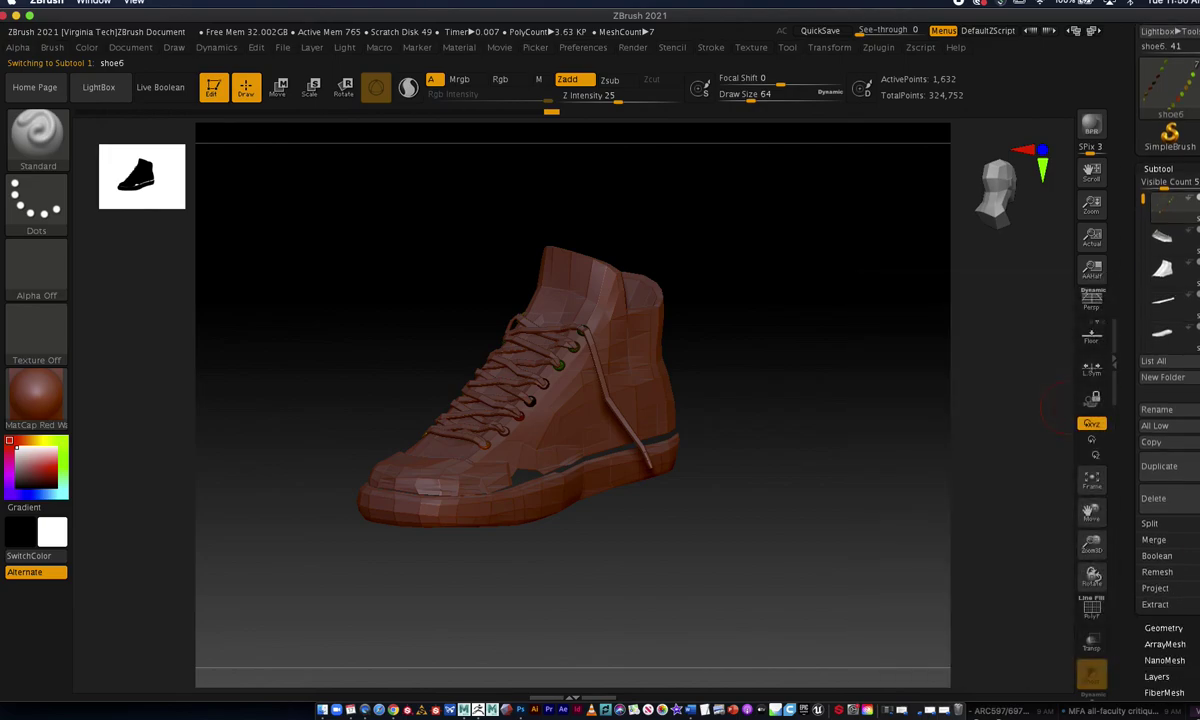
left_click(1165, 627)
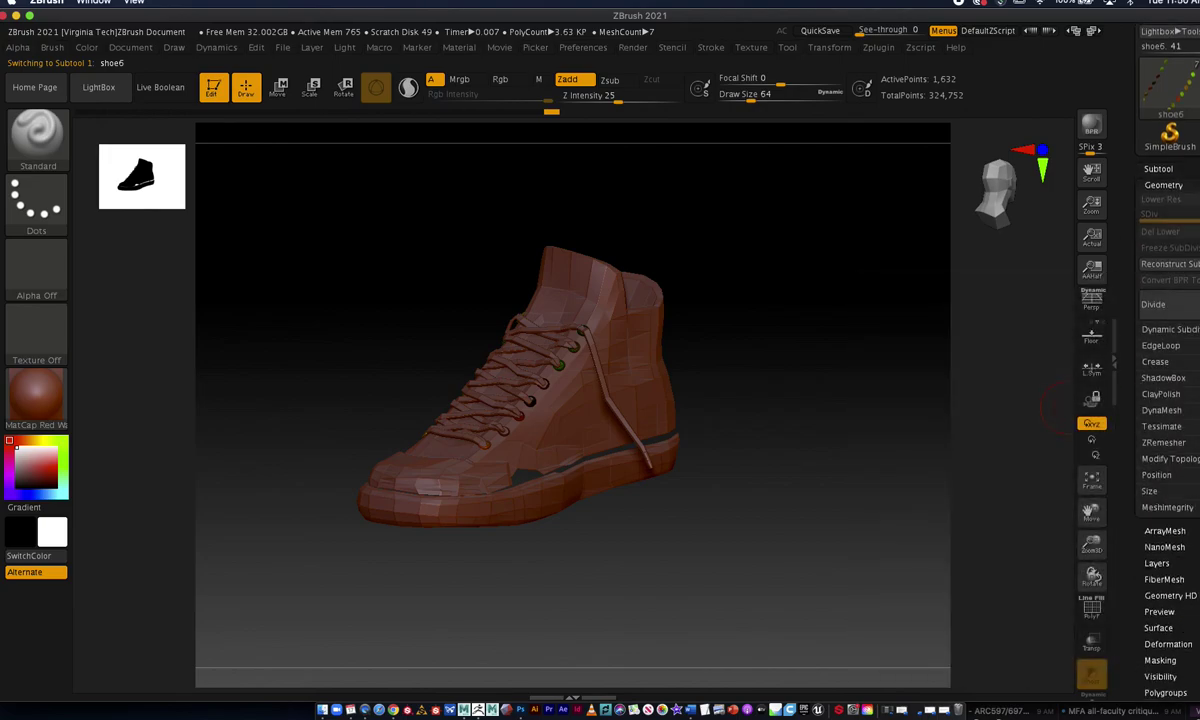
scroll(1058, 407, "up", 3)
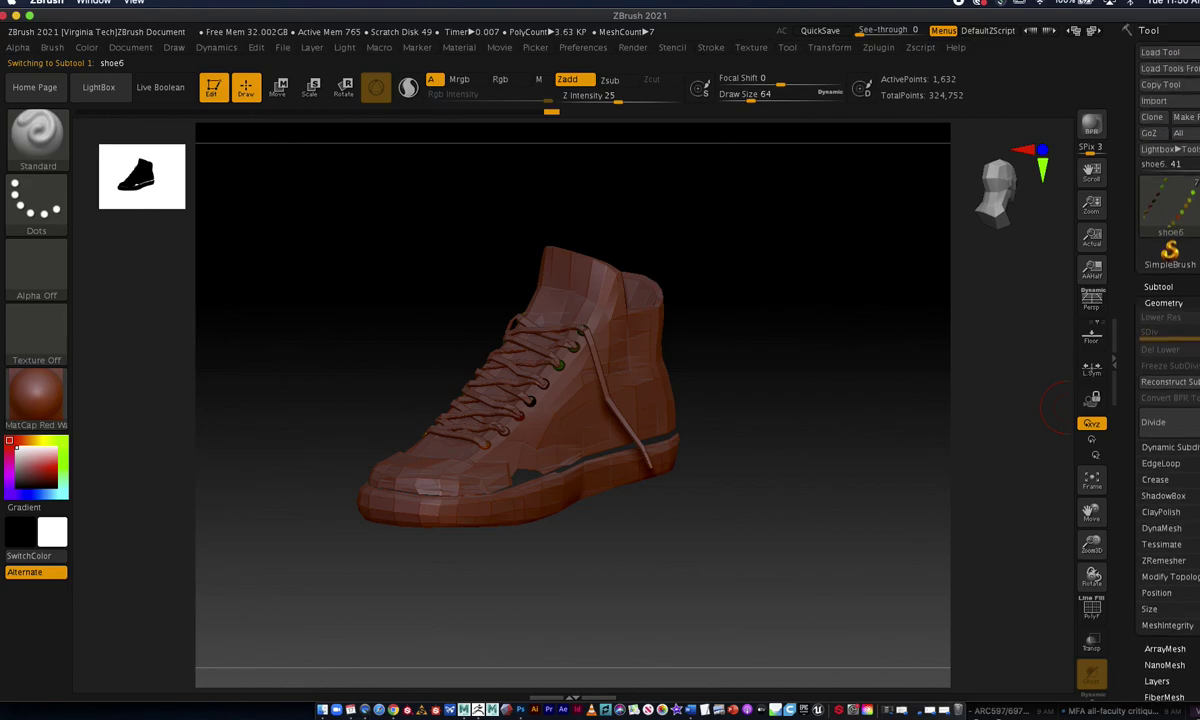
left_click(1184, 101)
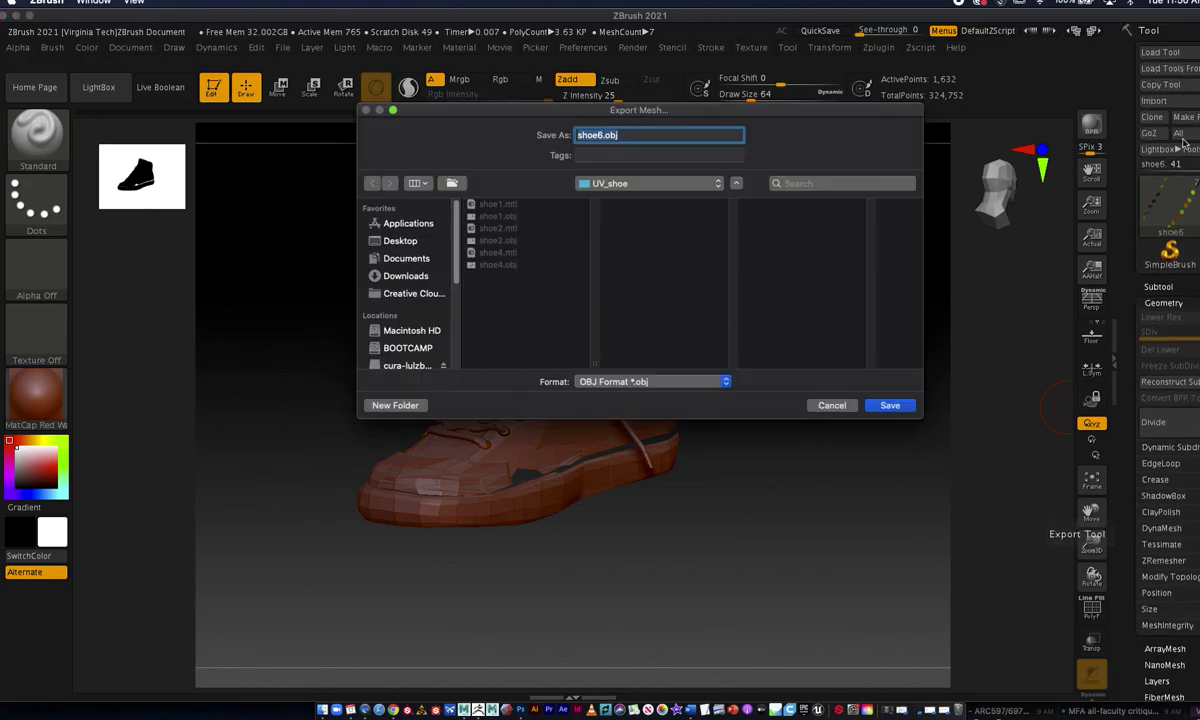
left_click(889, 406)
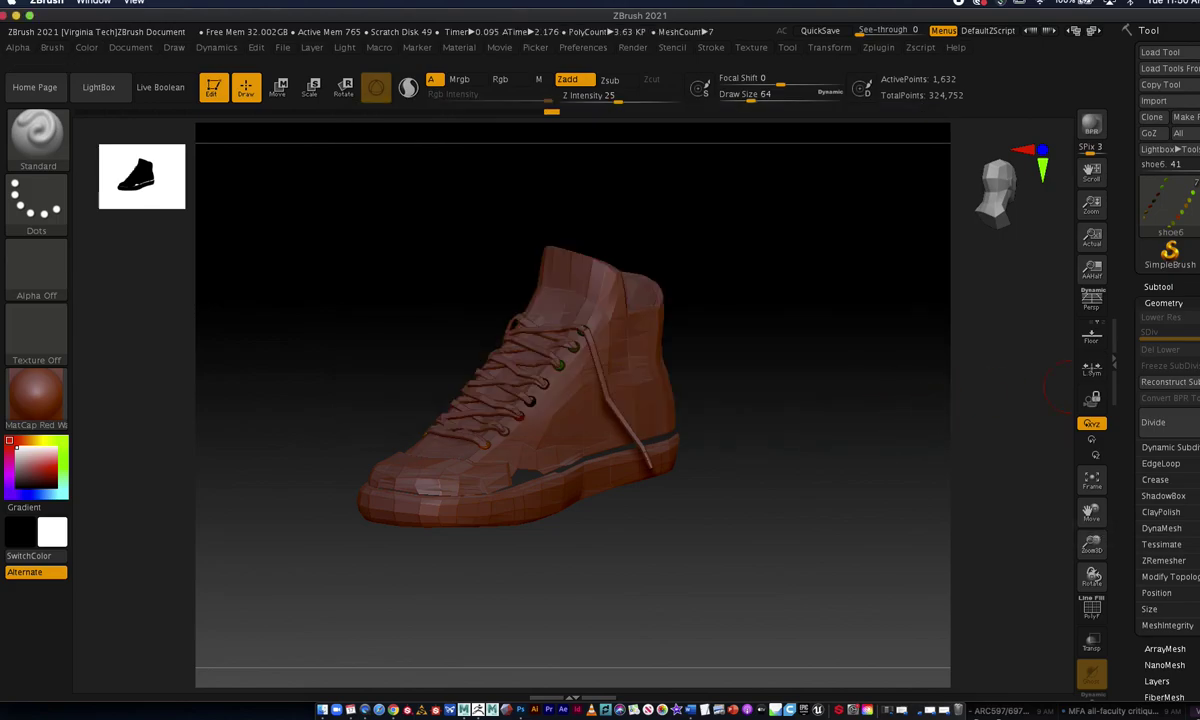
Select the shoe5 toe cap subtool and export it as shoe5.obj in OBJ format into the UV_shoe folder.
left_click(1158, 286)
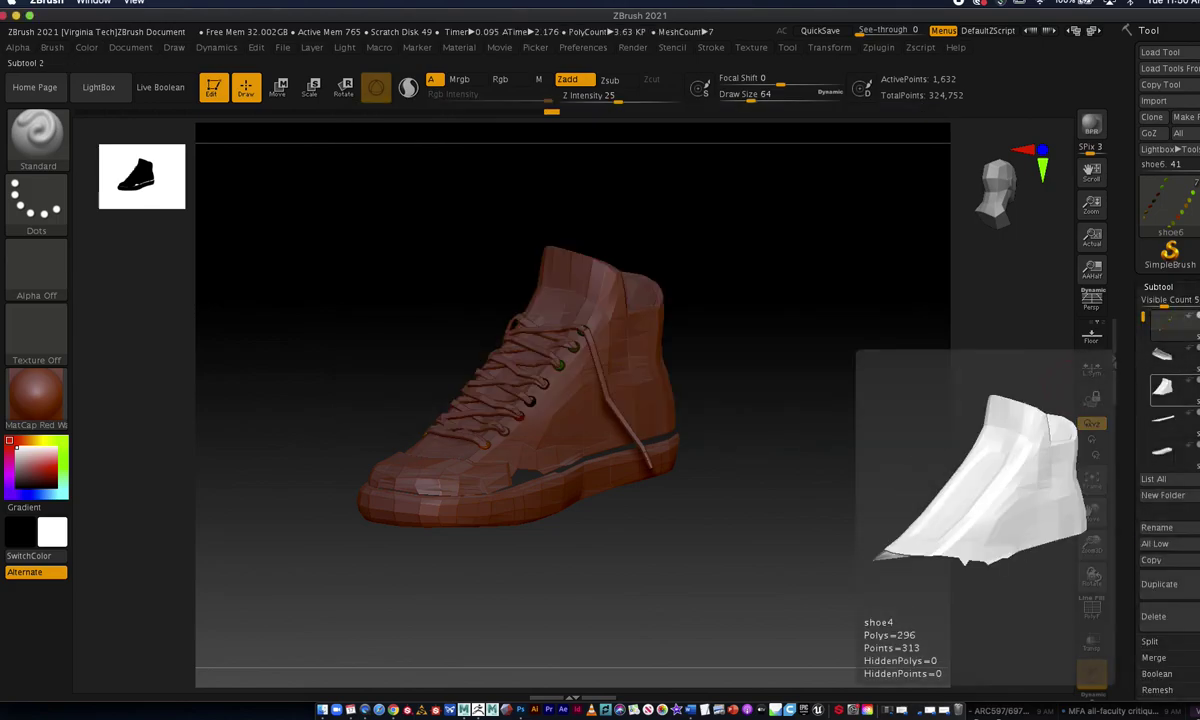
left_click(1163, 418)
left_click(1163, 452)
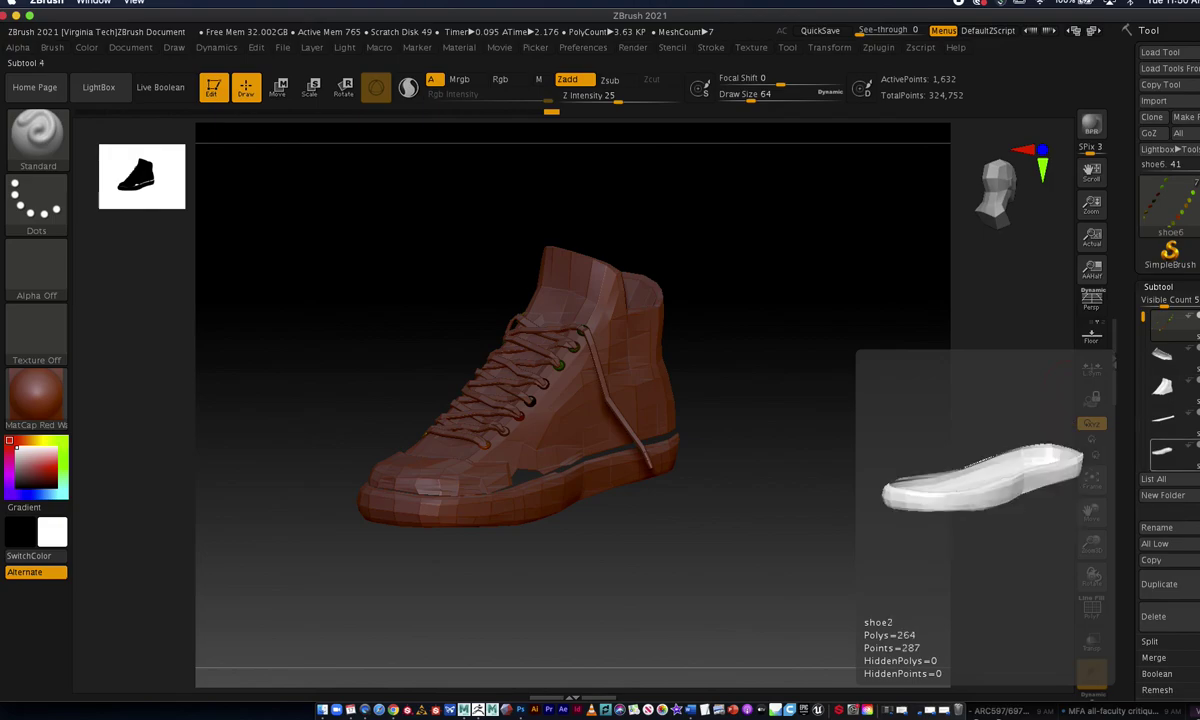
left_click(1163, 418)
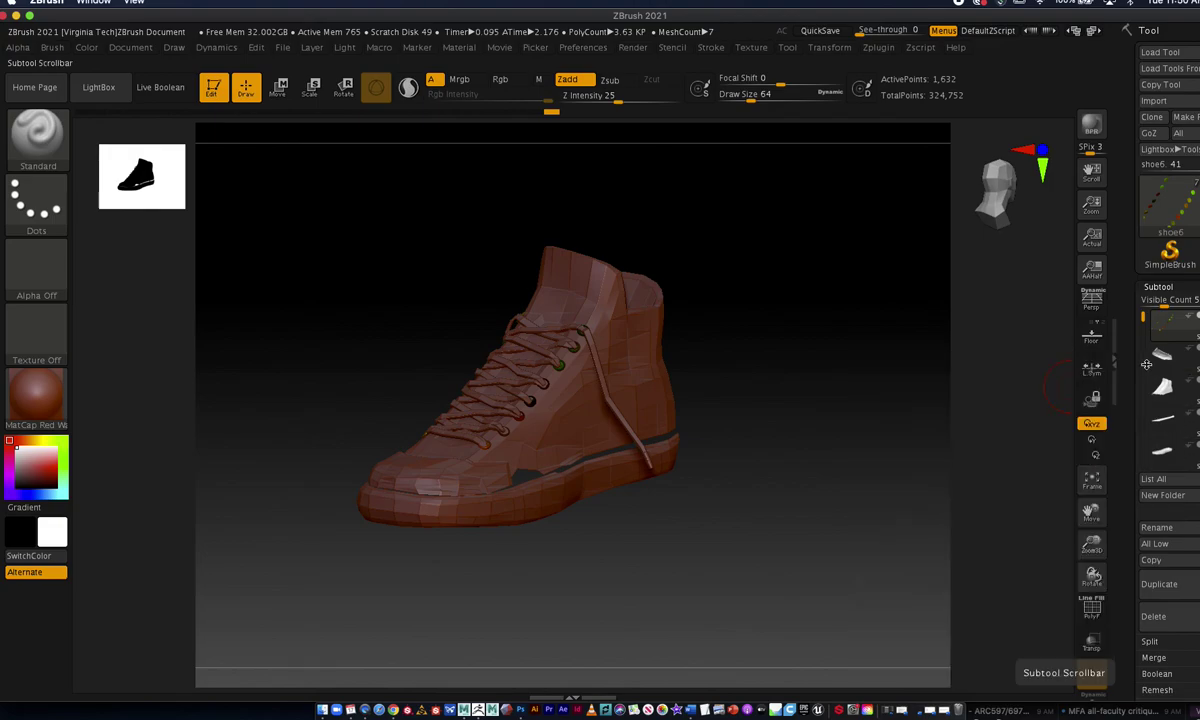
left_click_drag(1145, 323, 1144, 349)
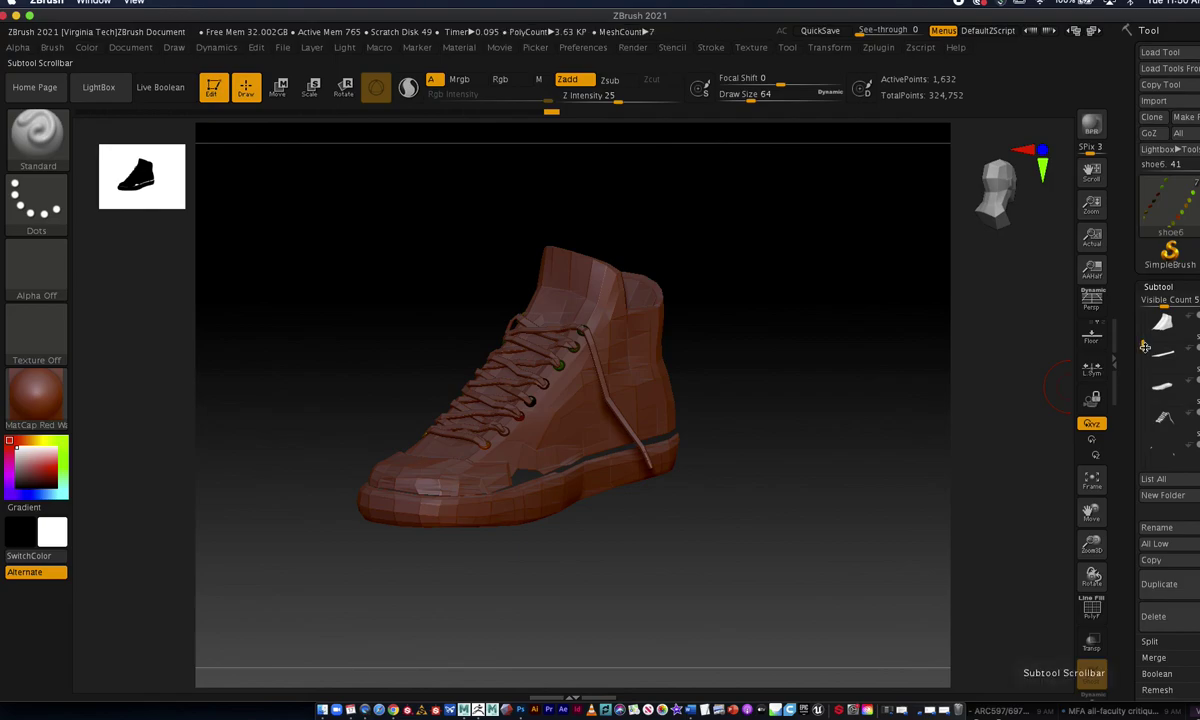
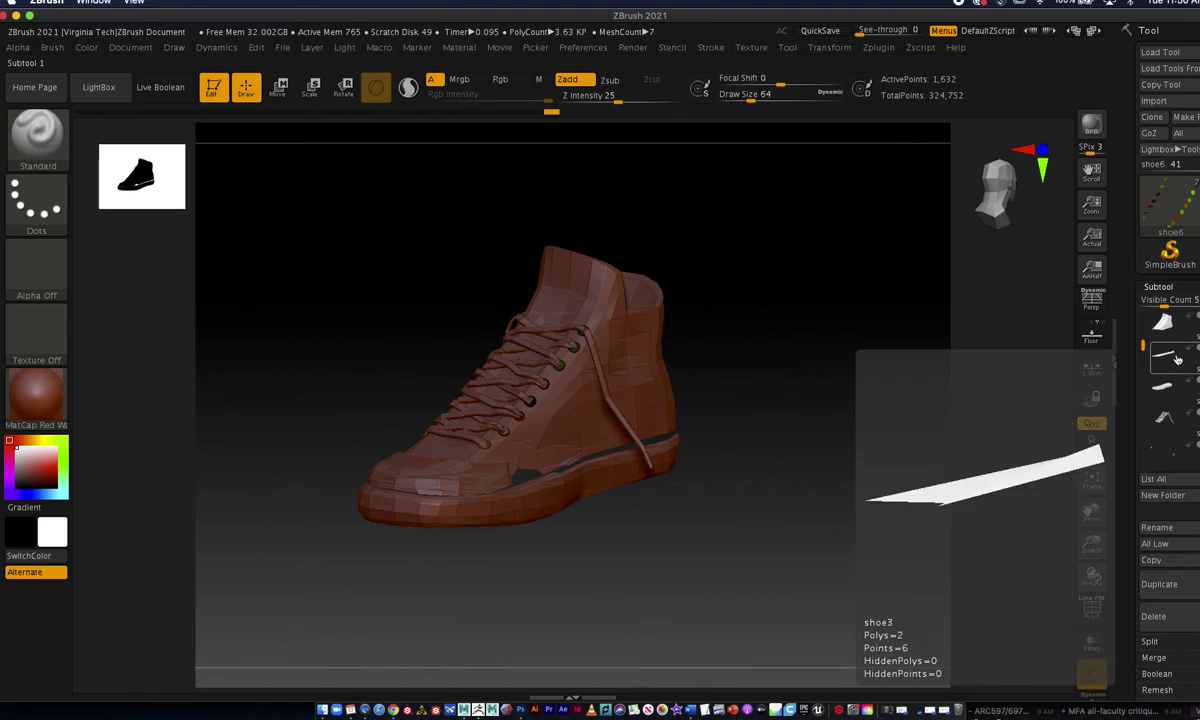
left_click(1177, 357)
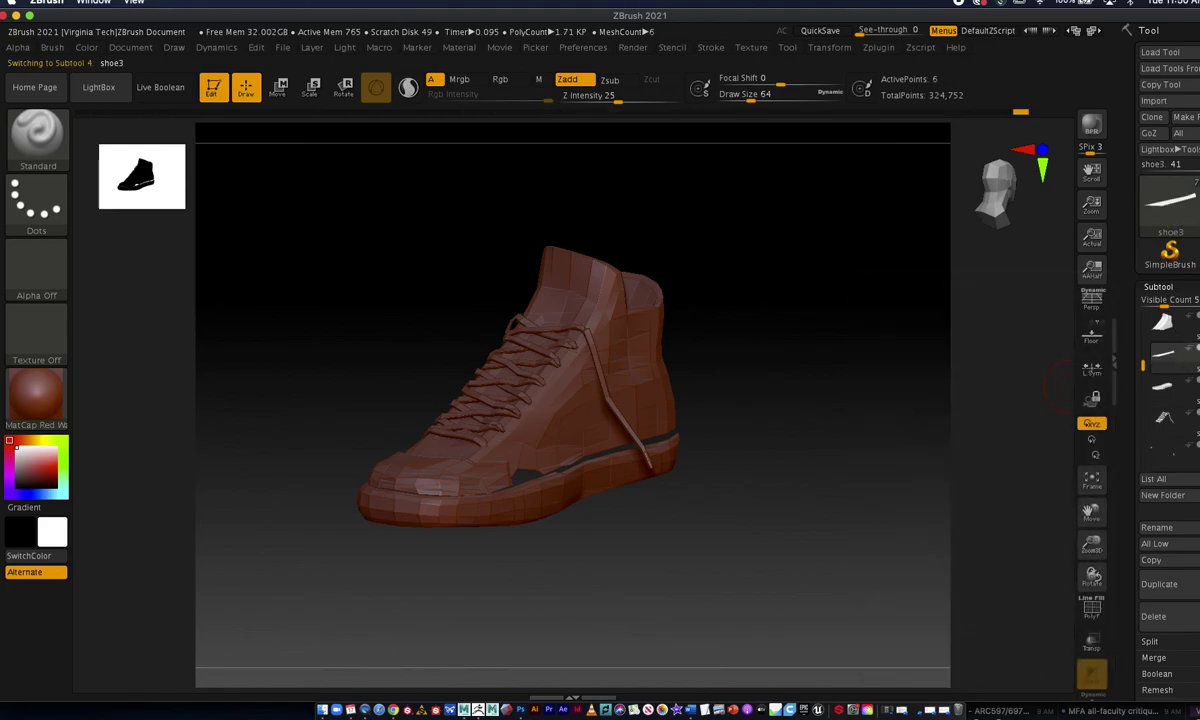
left_click_drag(1144, 361, 1145, 317)
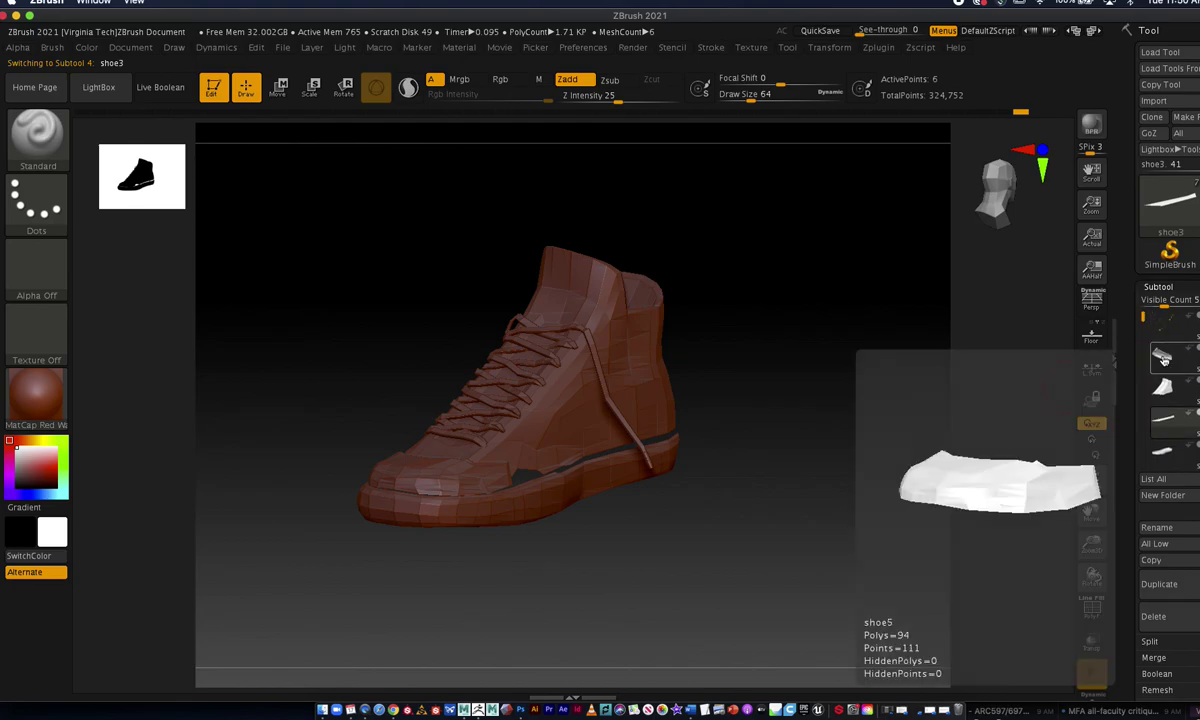
left_click(1163, 358)
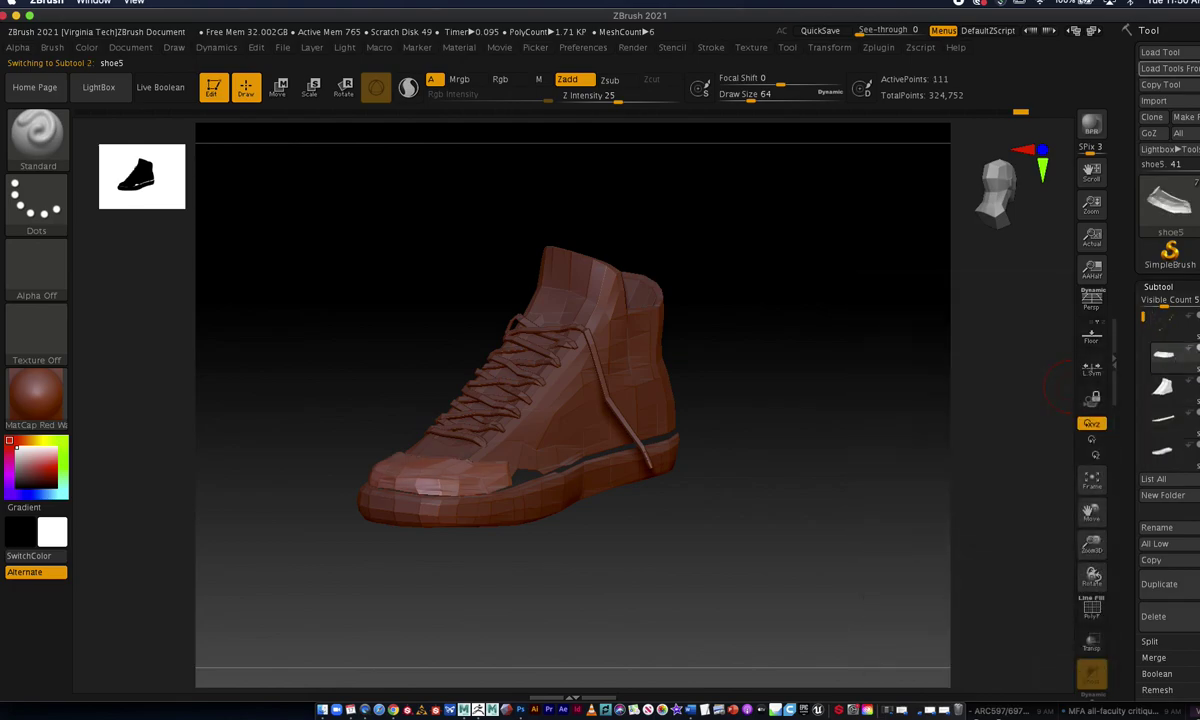
left_click(1092, 578)
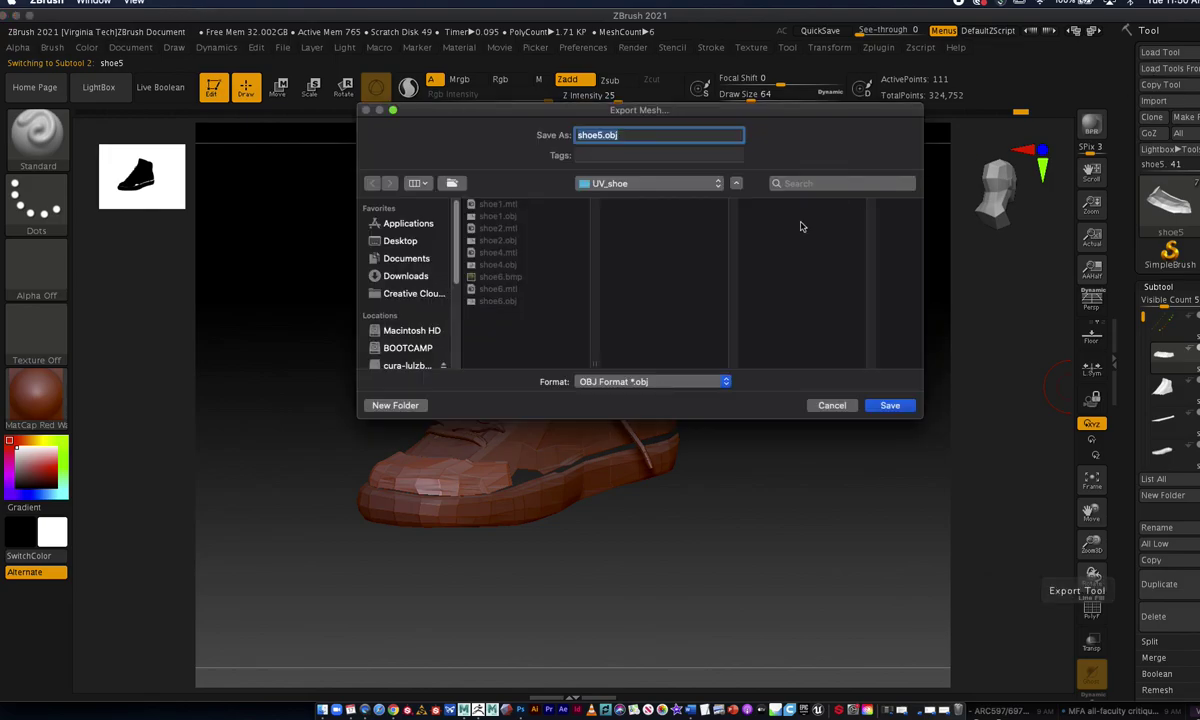
left_click(890, 405)
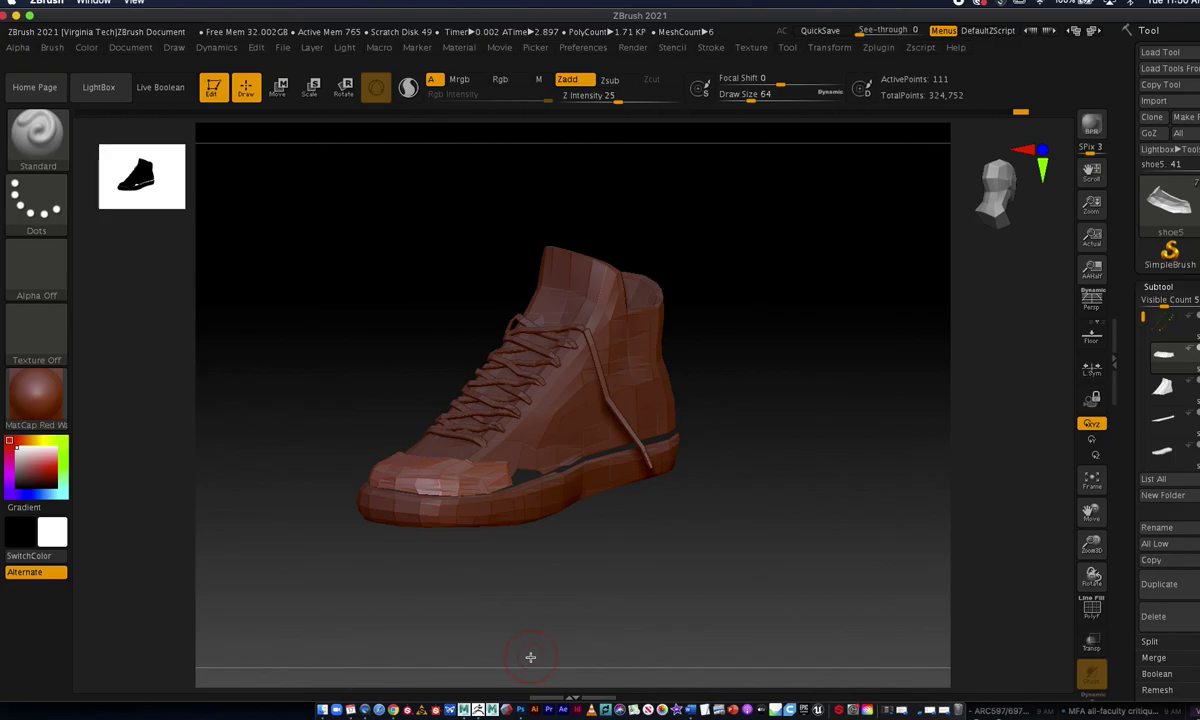
Switch to Maya, select the shoe's upper and open the UV Editor, arranging its windows beside the perspective view.
left_click(463, 709)
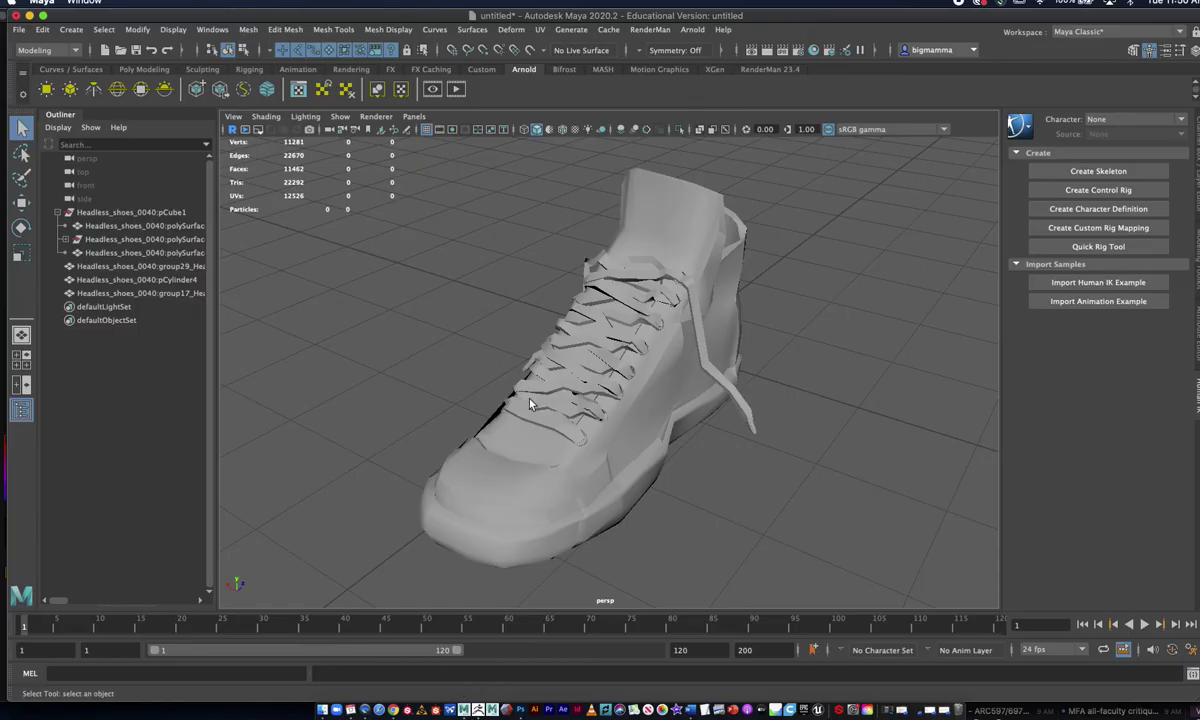
right_click_drag(757, 419, 602, 385, "alt")
left_click(602, 385)
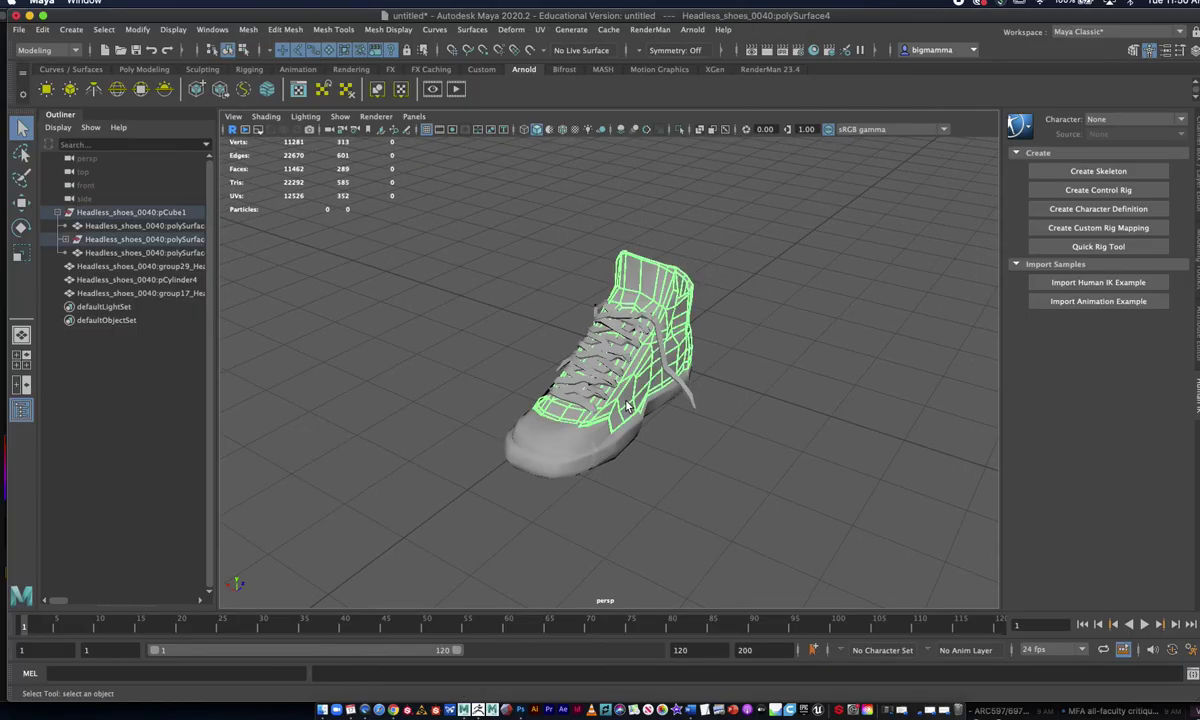
left_click(540, 29)
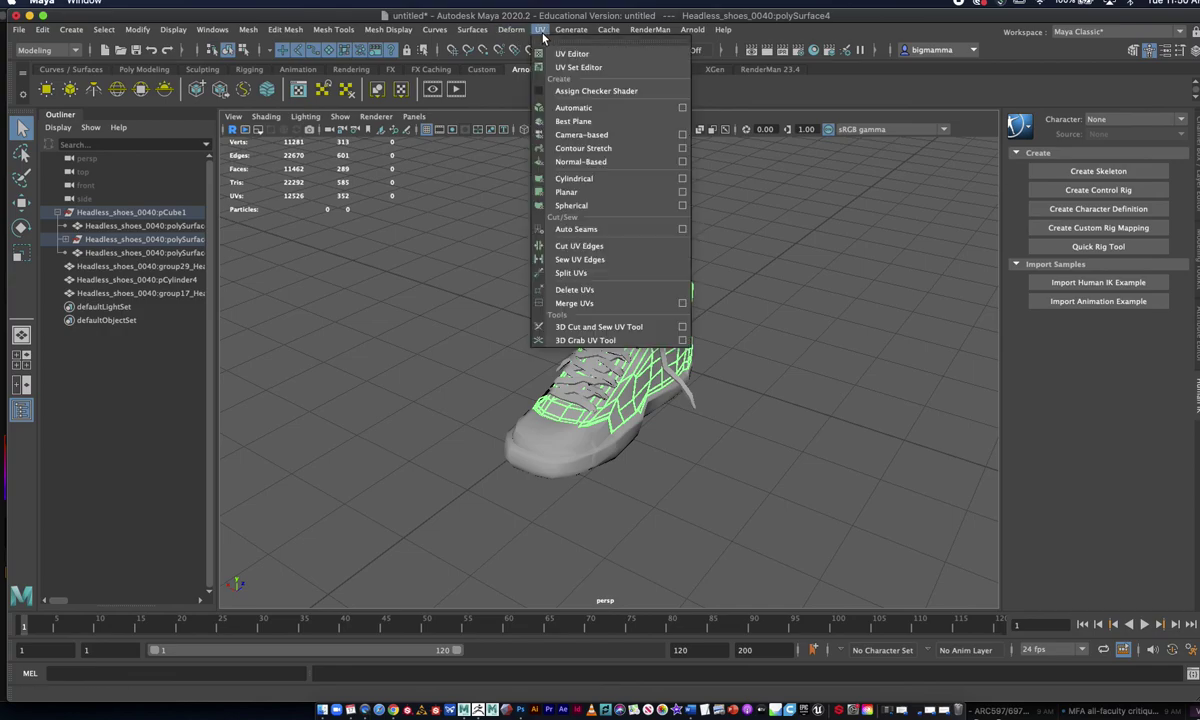
left_click(560, 54)
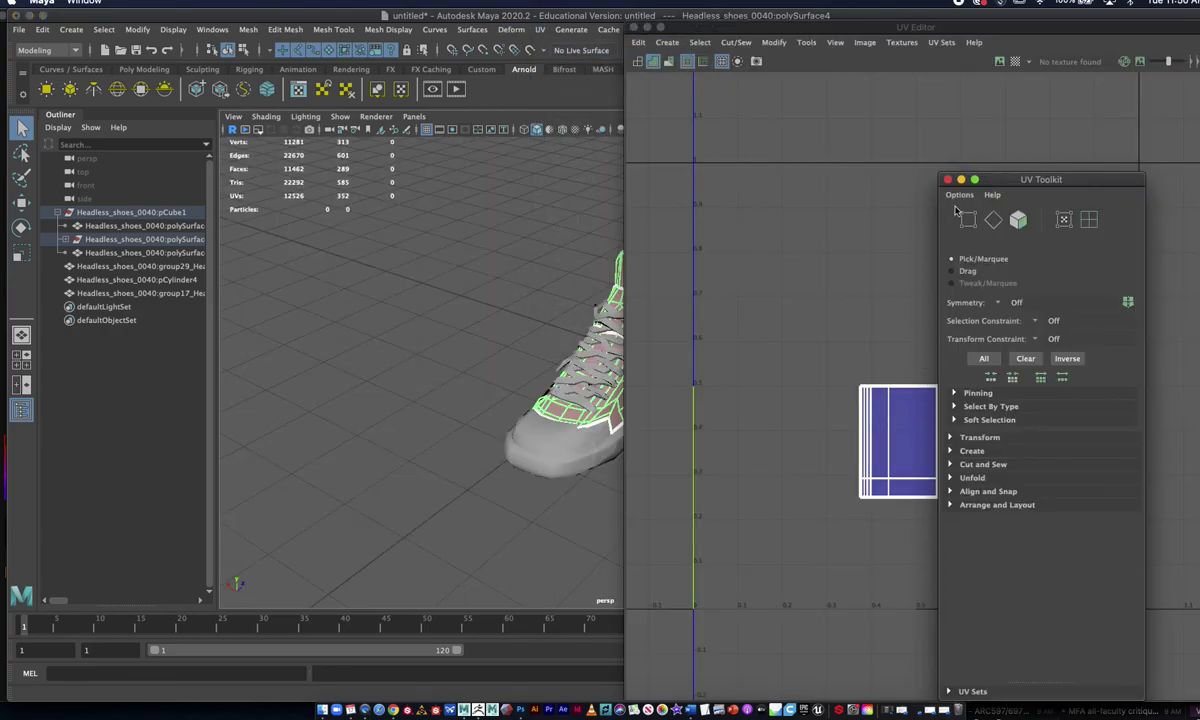
left_click_drag(1004, 188, 1104, 201)
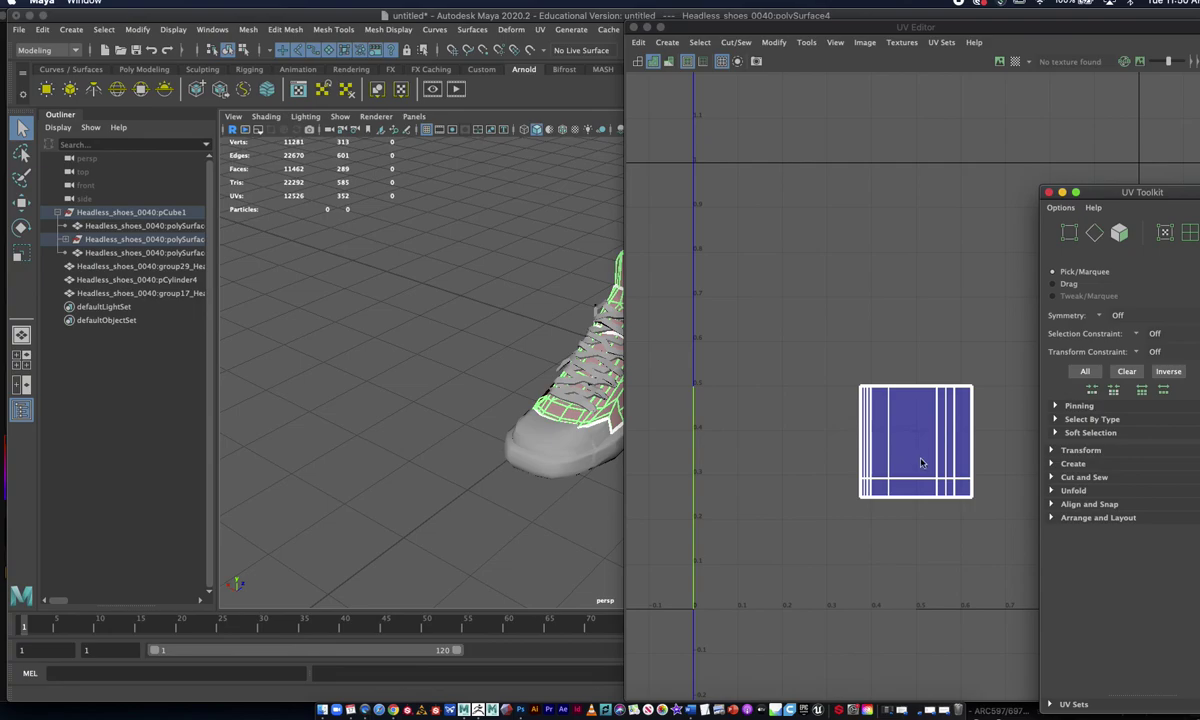
left_click_drag(735, 28, 851, 28)
Delete the old shoe geometry and start a new scene without saving the changes.
left_click_drag(463, 254, 645, 482)
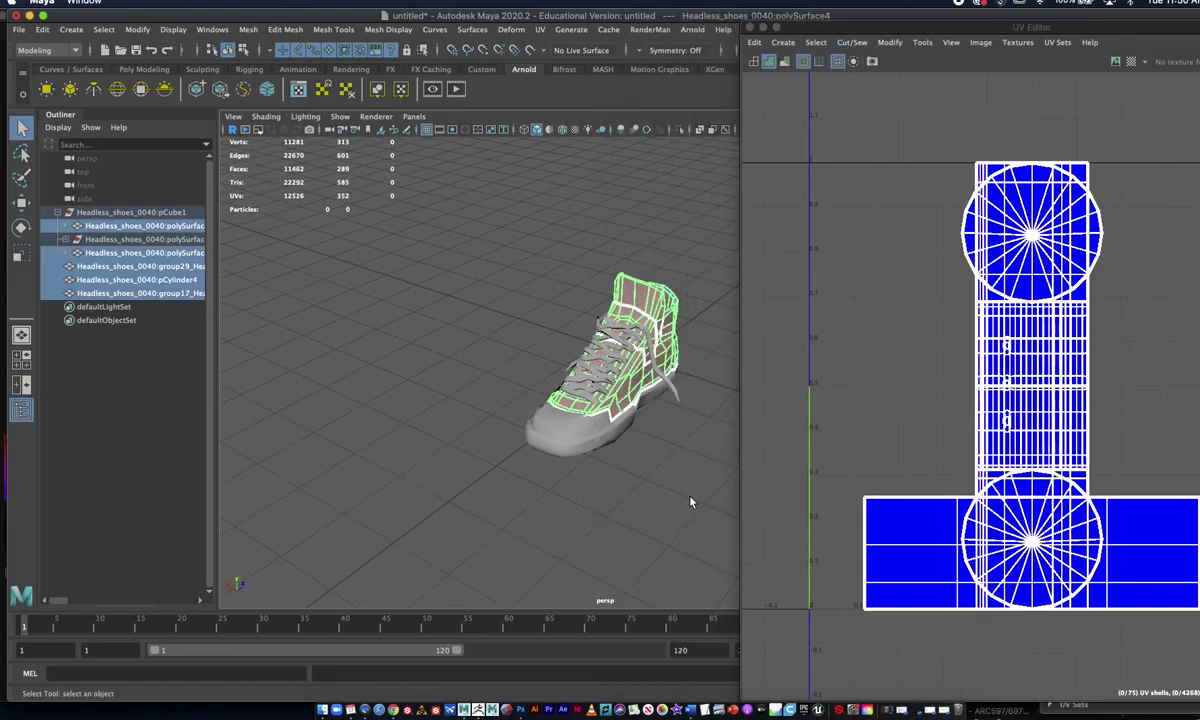
key("Delete")
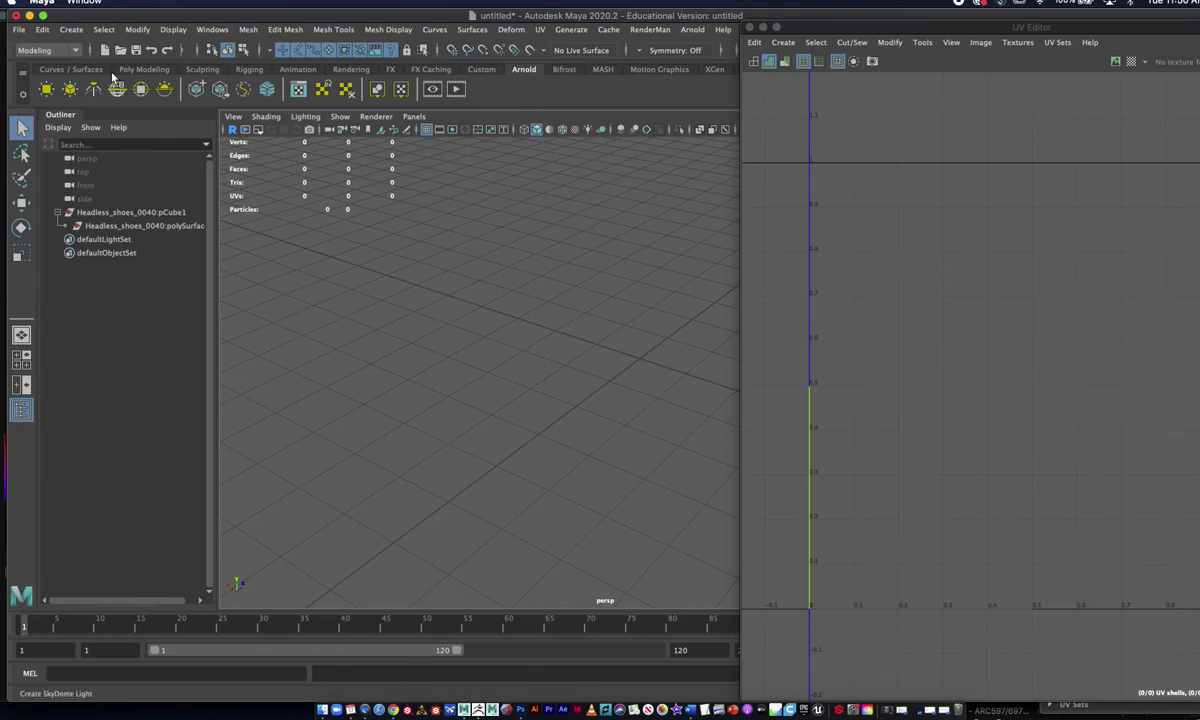
left_click(19, 29)
left_click(38, 56)
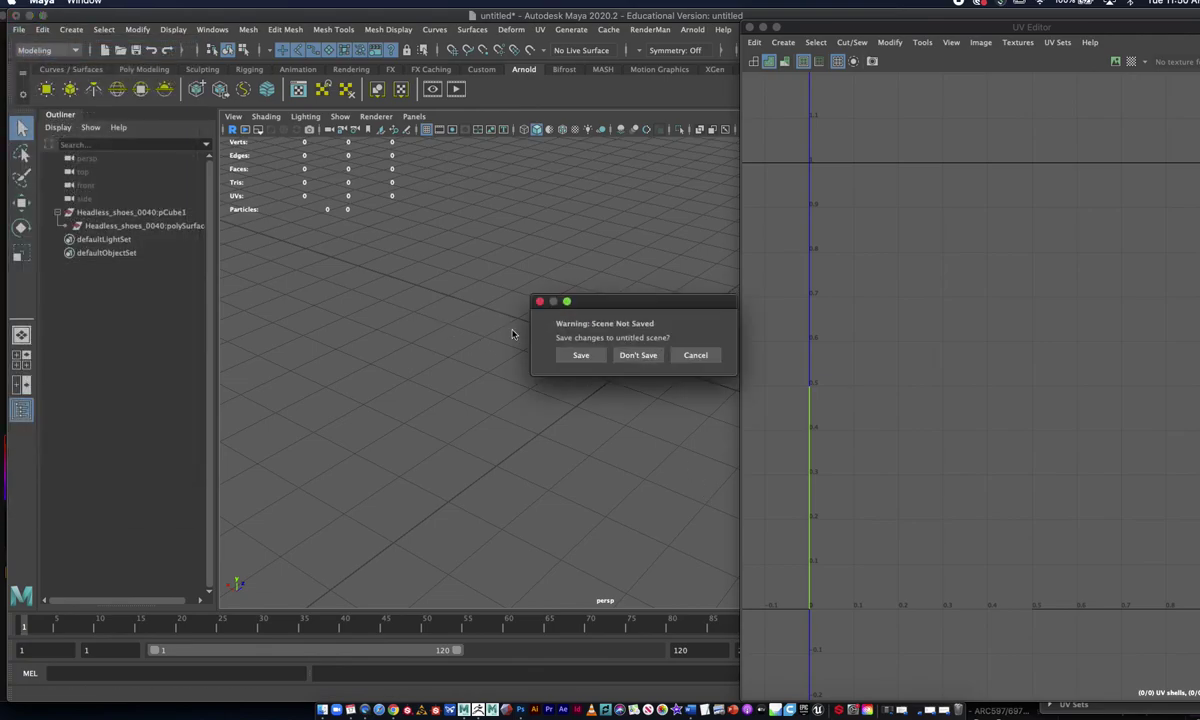
left_click(605, 336)
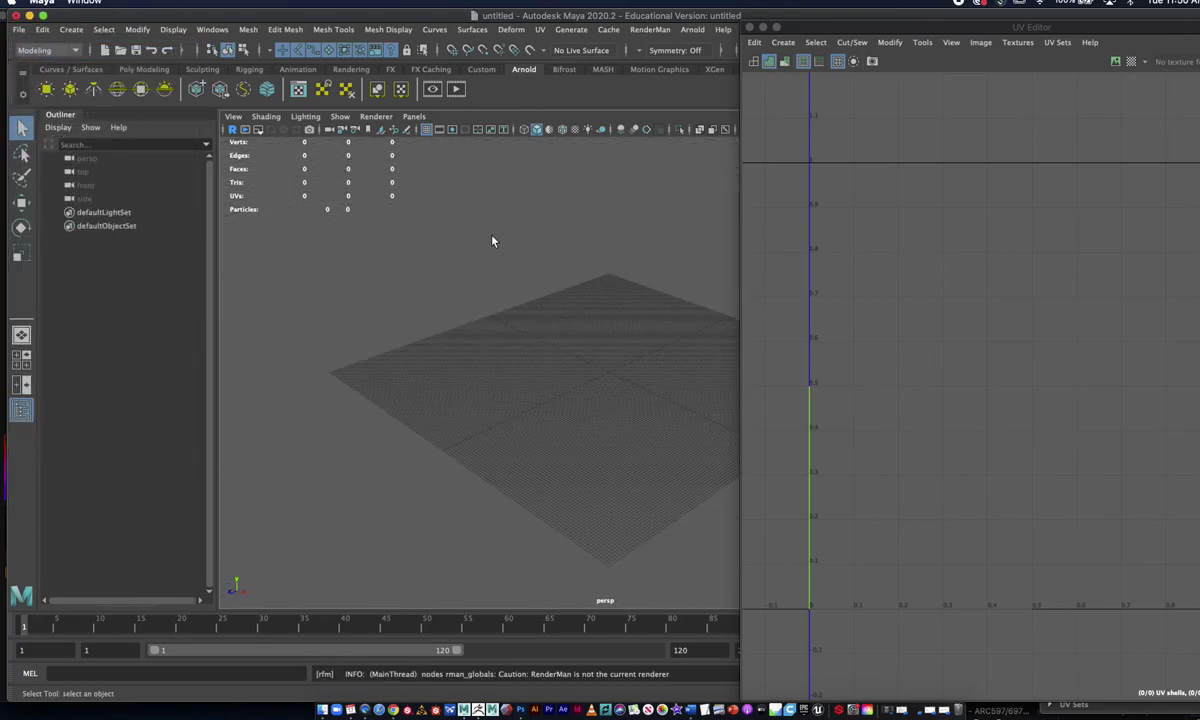
Import shoe5.obj from the UV_shoe folder inside Shoe shoe on the Desktop.
left_click(19, 29)
left_click(108, 178)
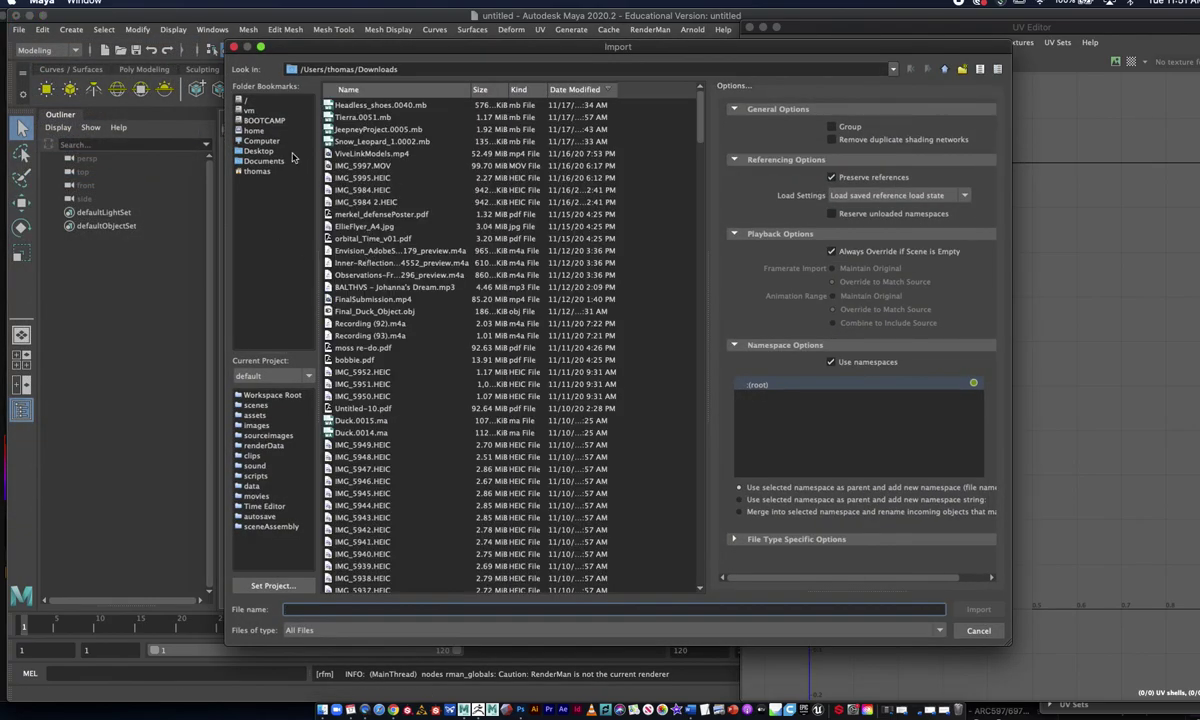
left_click(256, 150)
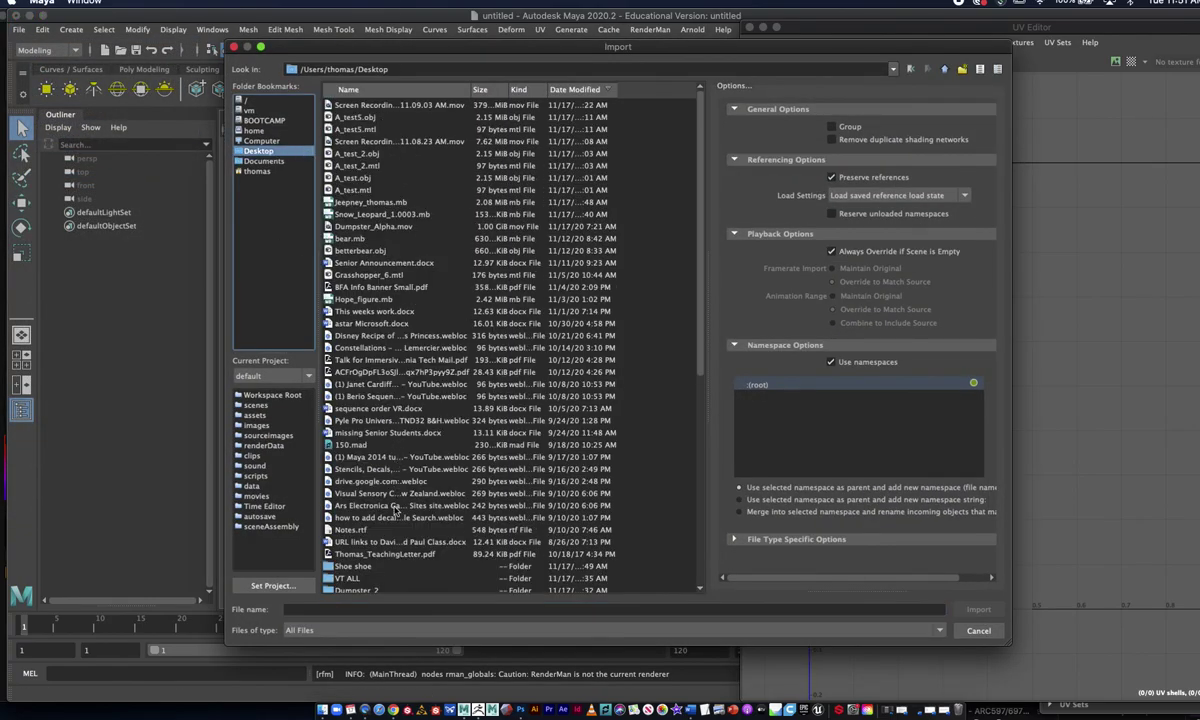
double_click(352, 566)
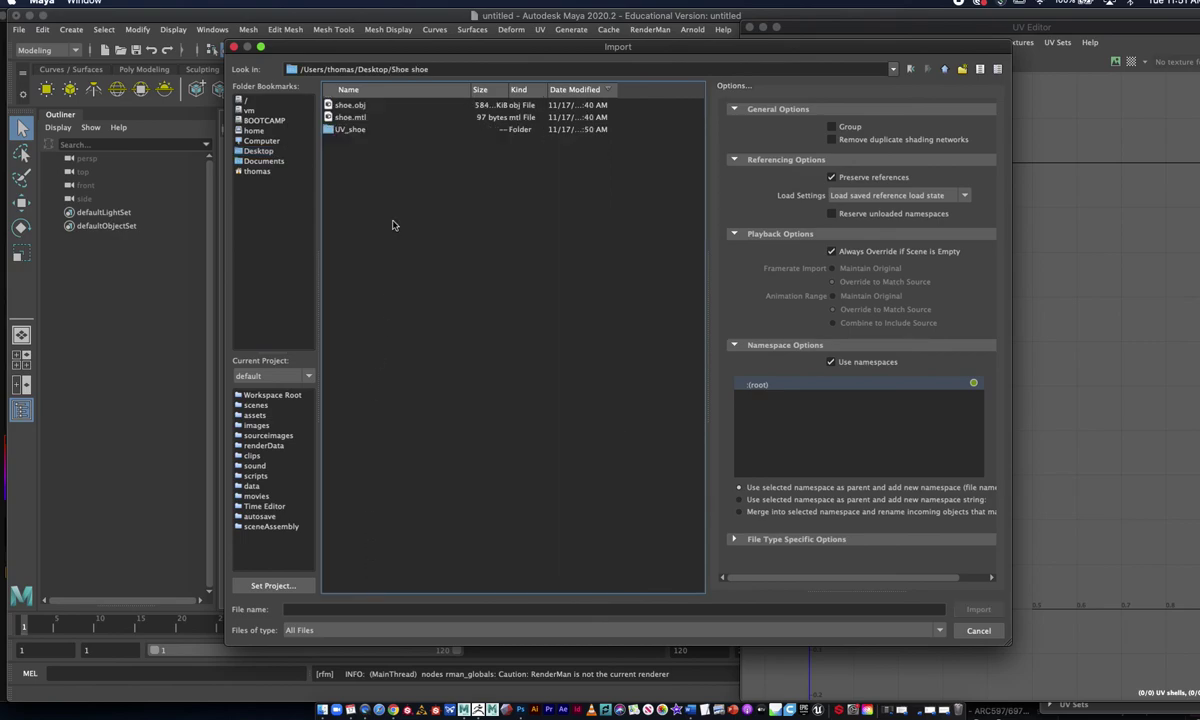
double_click(352, 130)
left_click(378, 118)
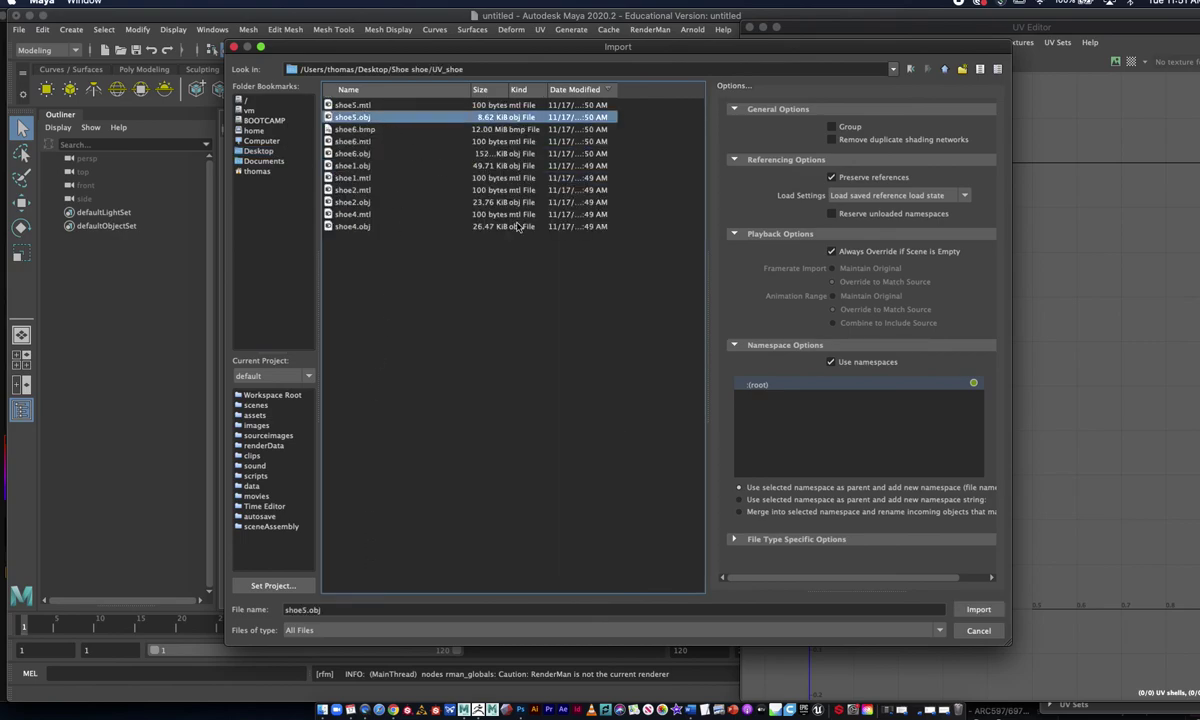
left_click(978, 609)
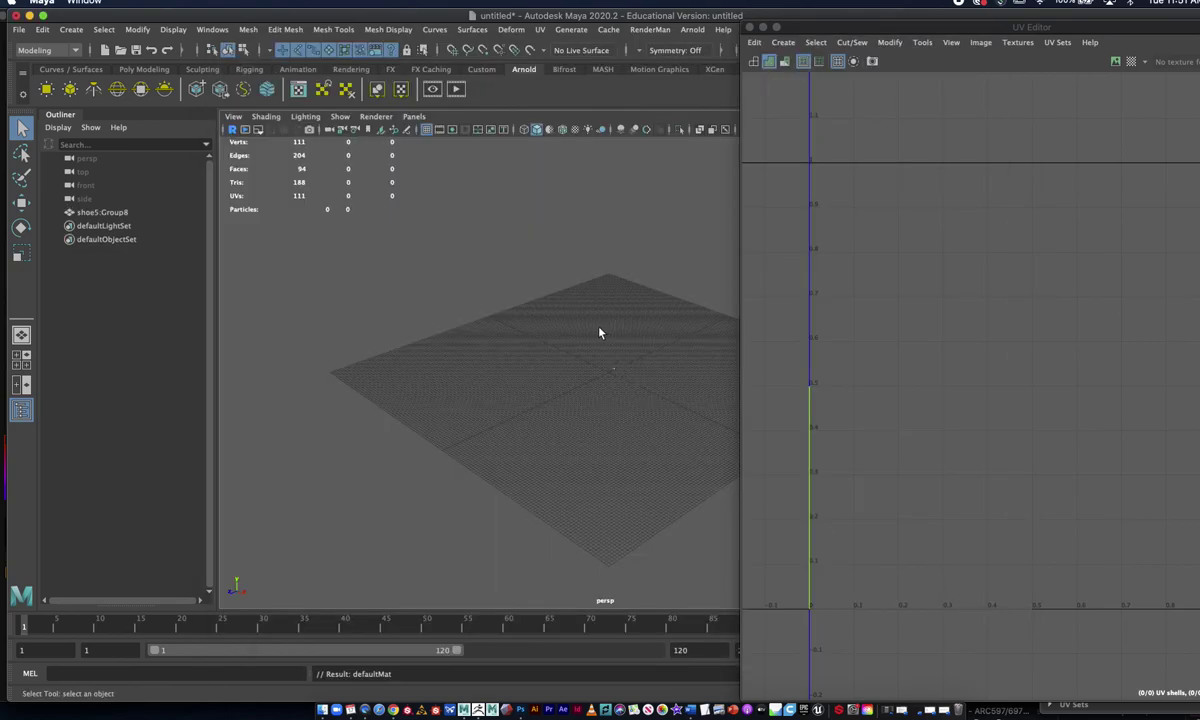
Frame the imported toe cap in the perspective view and select it to examine its UV layout.
left_click_drag(600, 336, 659, 432)
key("f")
left_click(562, 470)
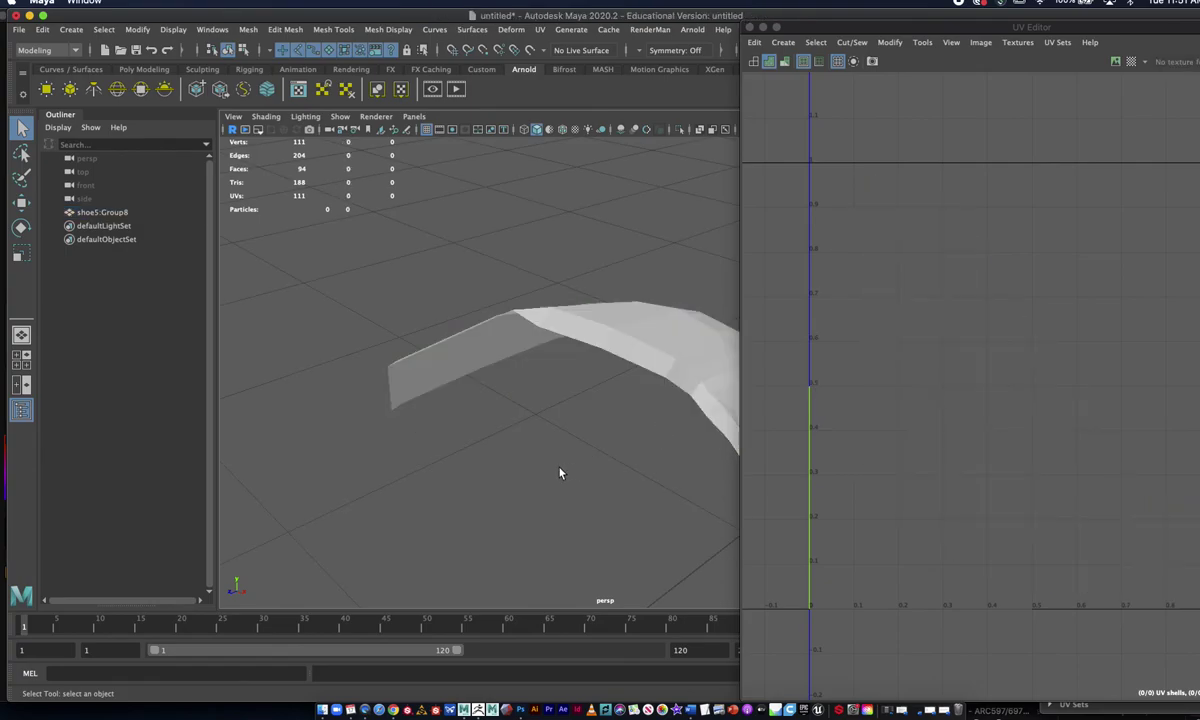
left_click_drag(396, 482, 595, 464, "alt")
left_click(595, 464)
right_click_drag(540, 436, 500, 340, "alt")
middle_click_drag(500, 340, 387, 348, "alt")
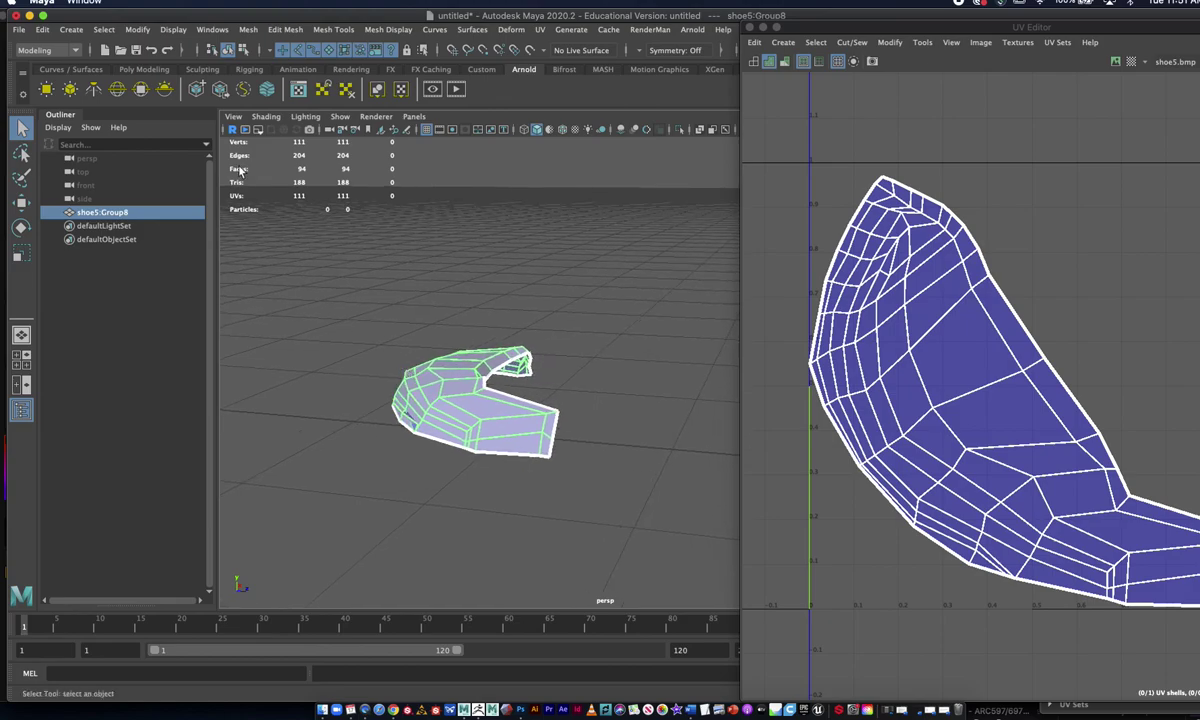
Import shoe6.obj from the UV_shoe folder into the scene.
left_click(18, 30)
left_click(199, 211)
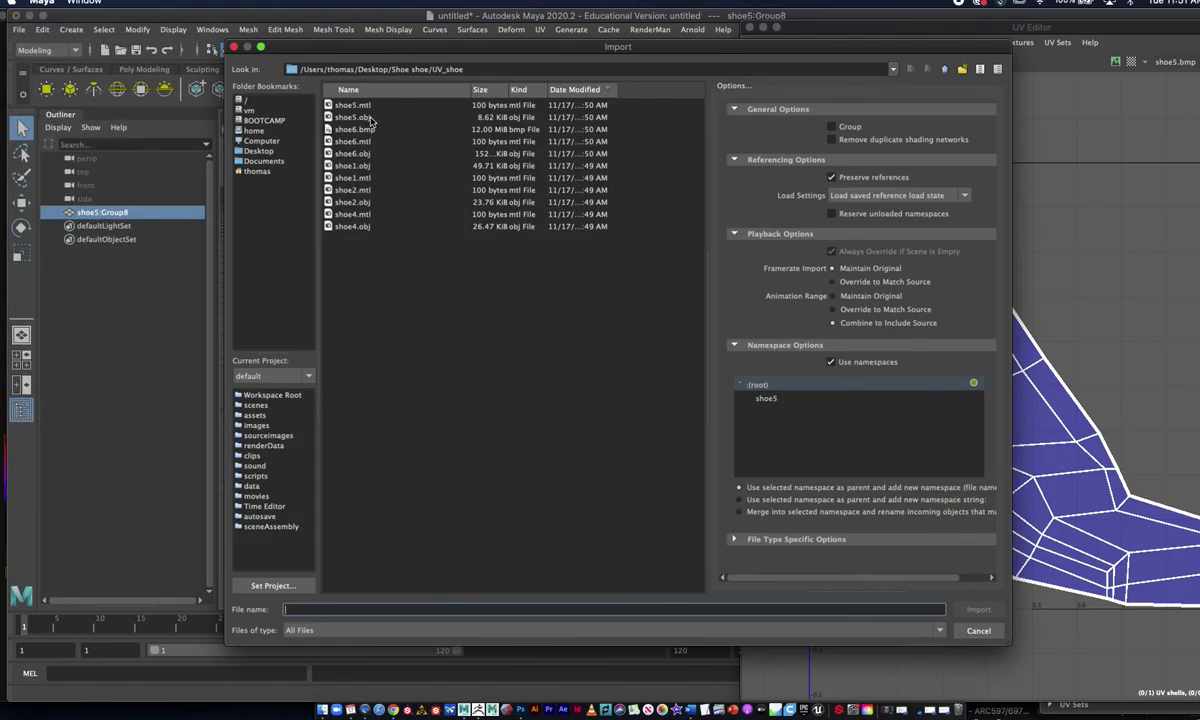
left_click(358, 117)
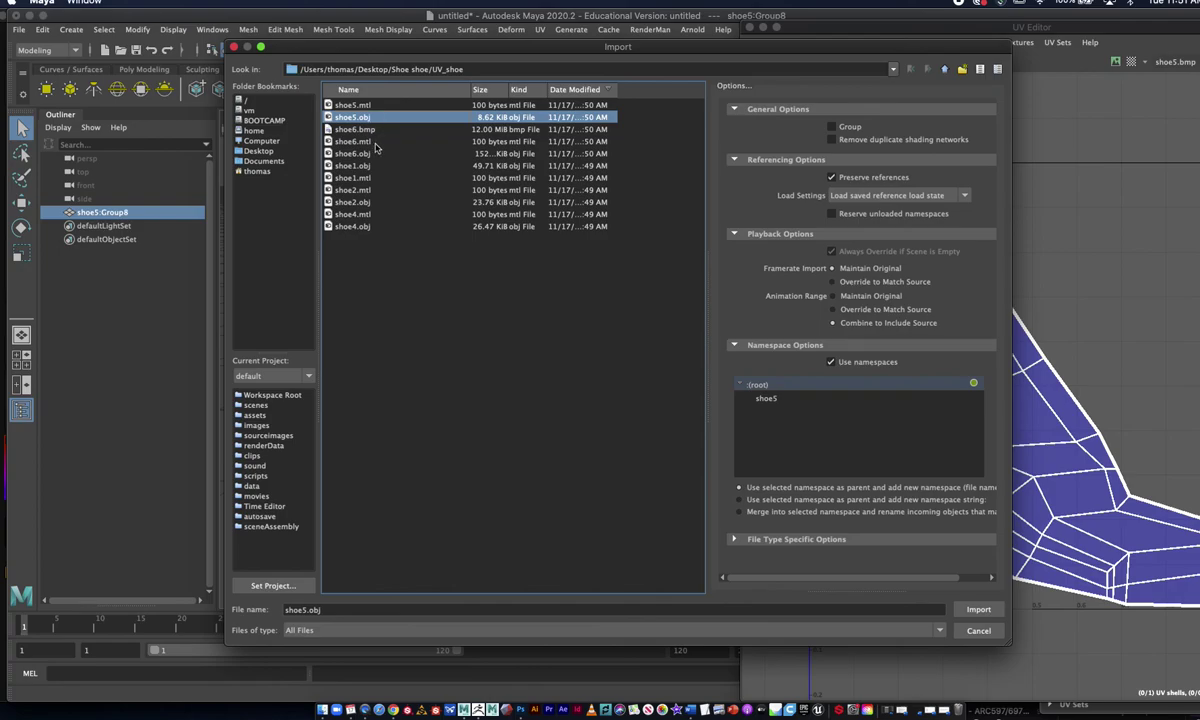
left_click(379, 131)
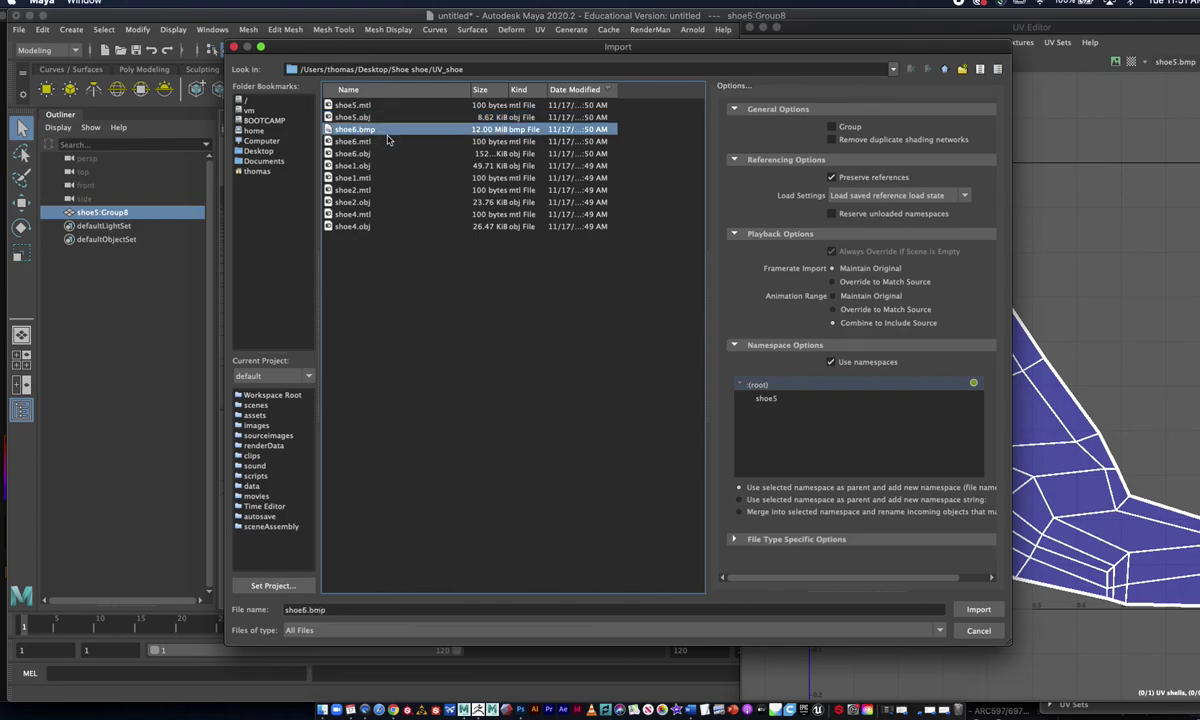
left_click(384, 141)
left_click(384, 153)
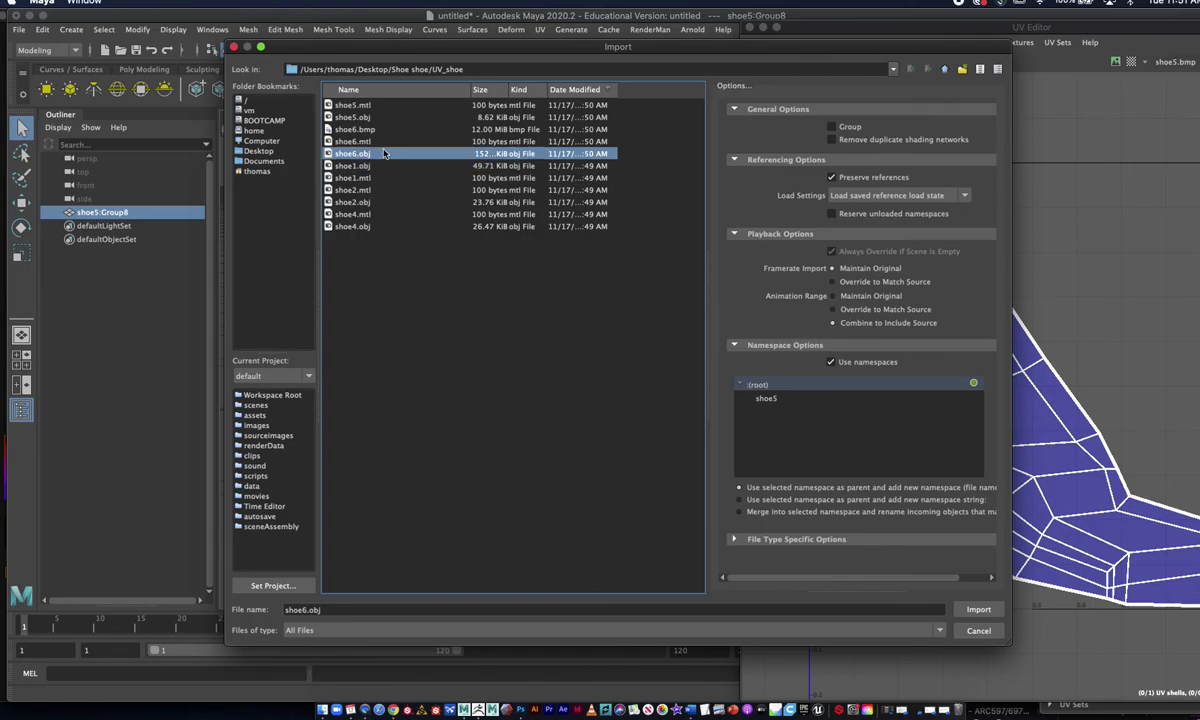
left_click(976, 609)
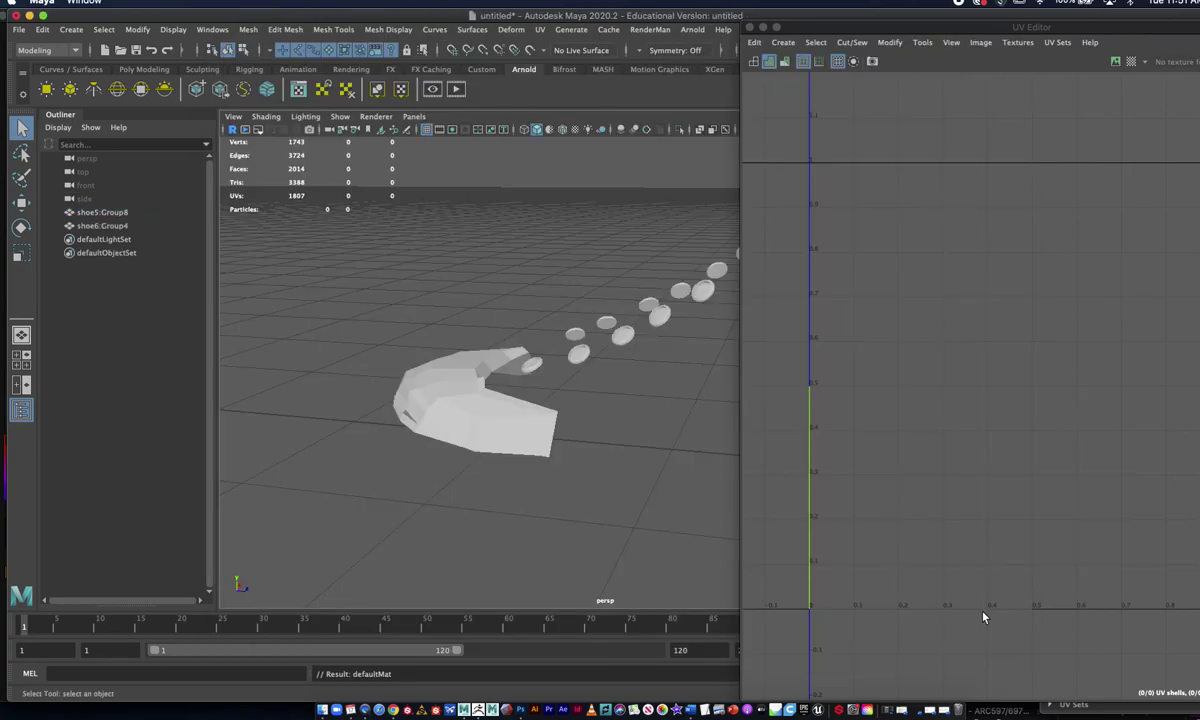
Import shoe1.obj from the UV_shoe folder into the scene.
left_click(580, 325)
left_click(427, 218)
left_click(24, 30)
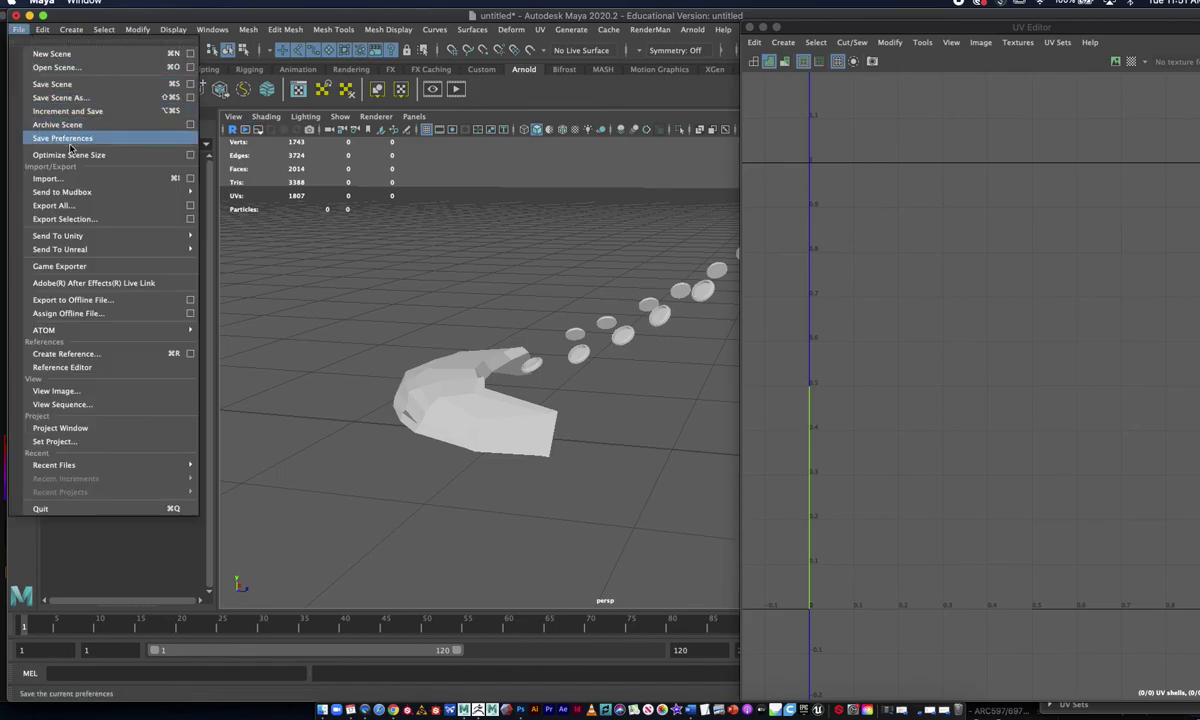
left_click(109, 181)
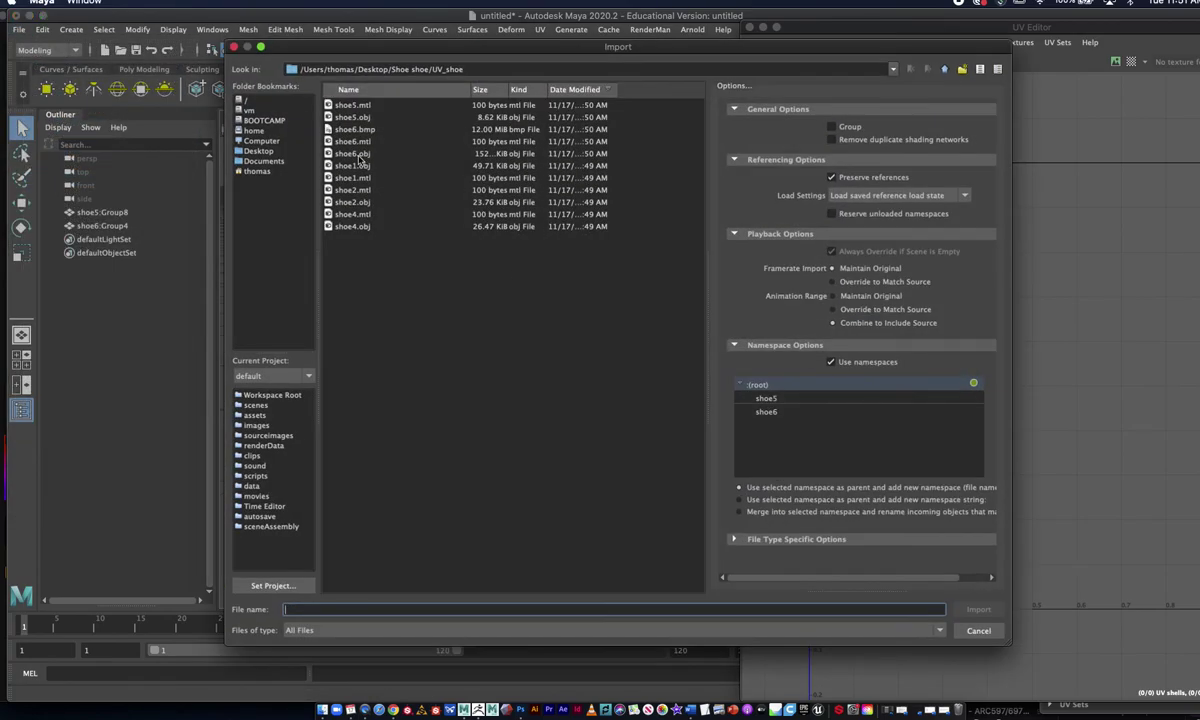
left_click(355, 154)
left_click(364, 167)
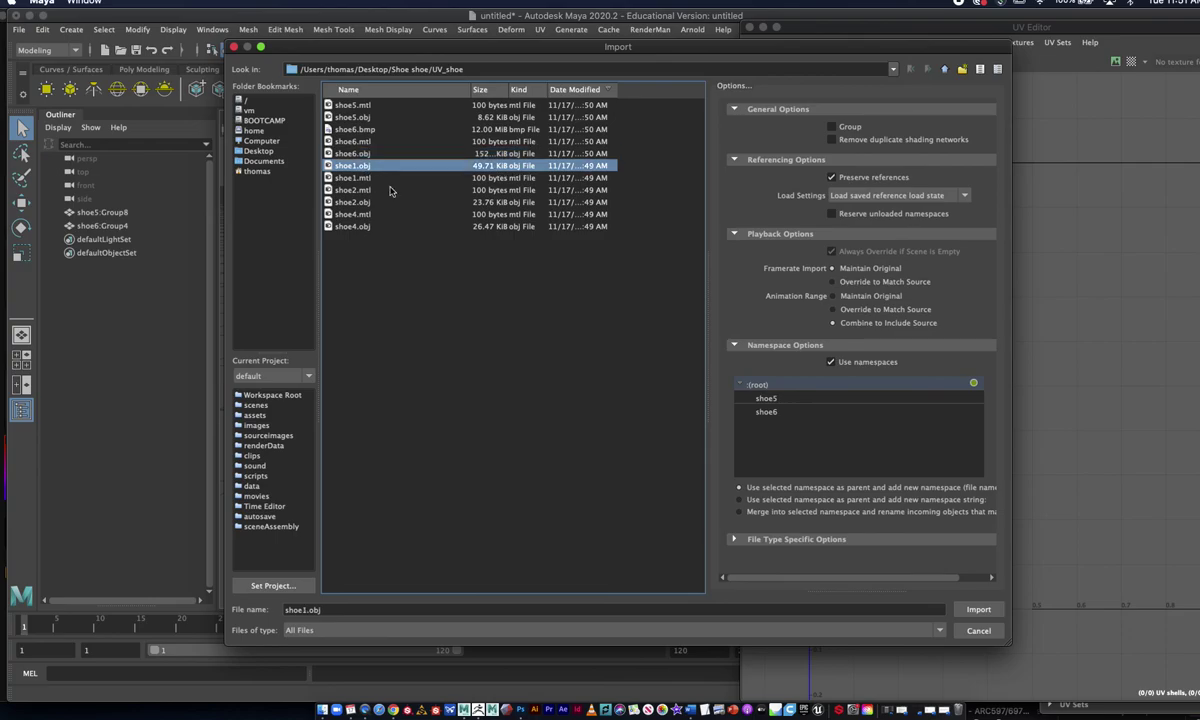
left_click(958, 607)
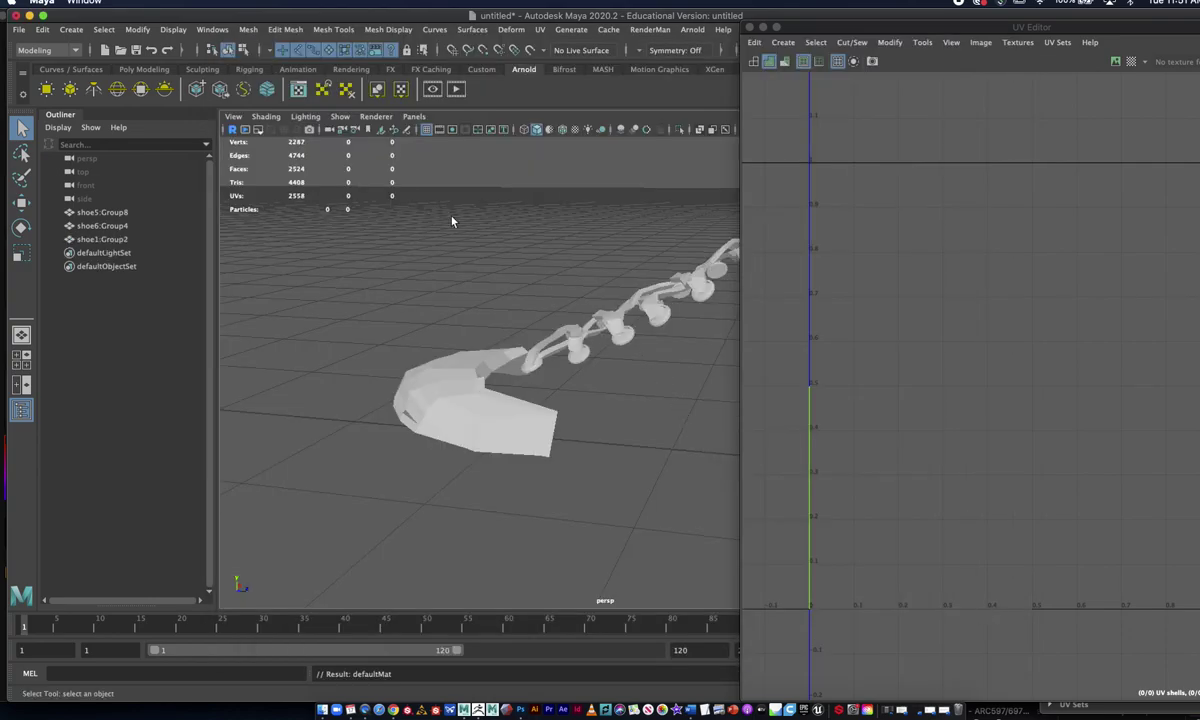
Import shoe2.obj from the UV_shoe folder into the scene.
left_click(19, 29)
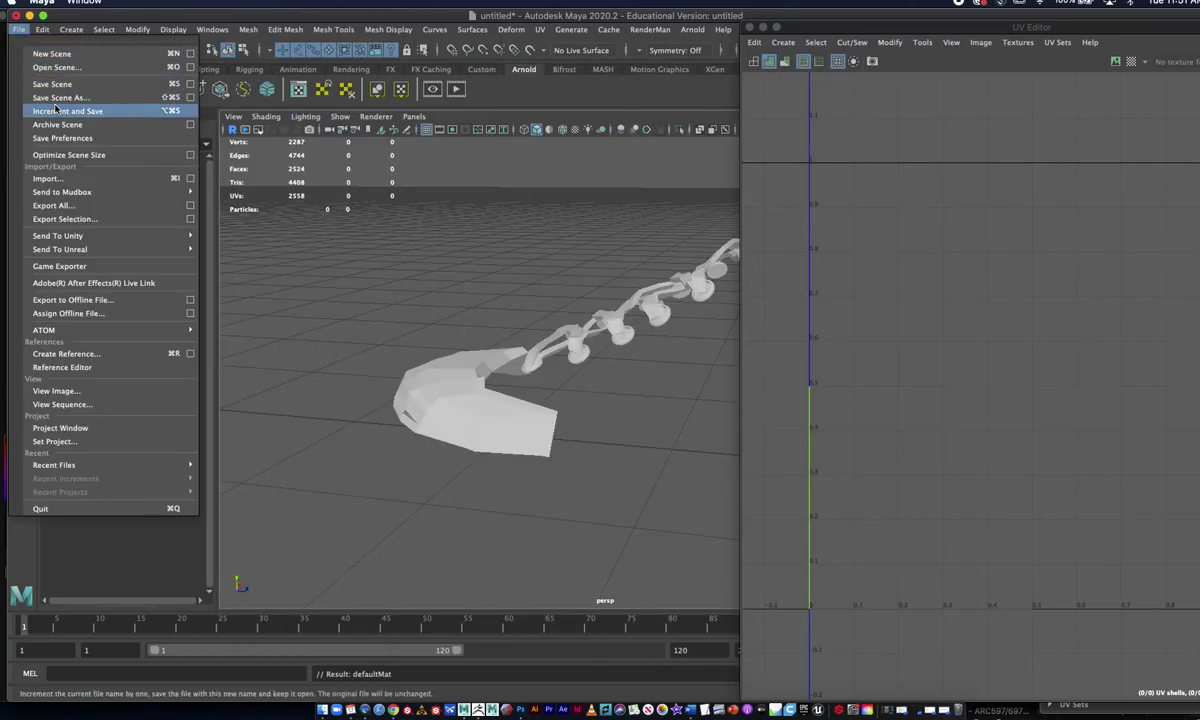
left_click(50, 178)
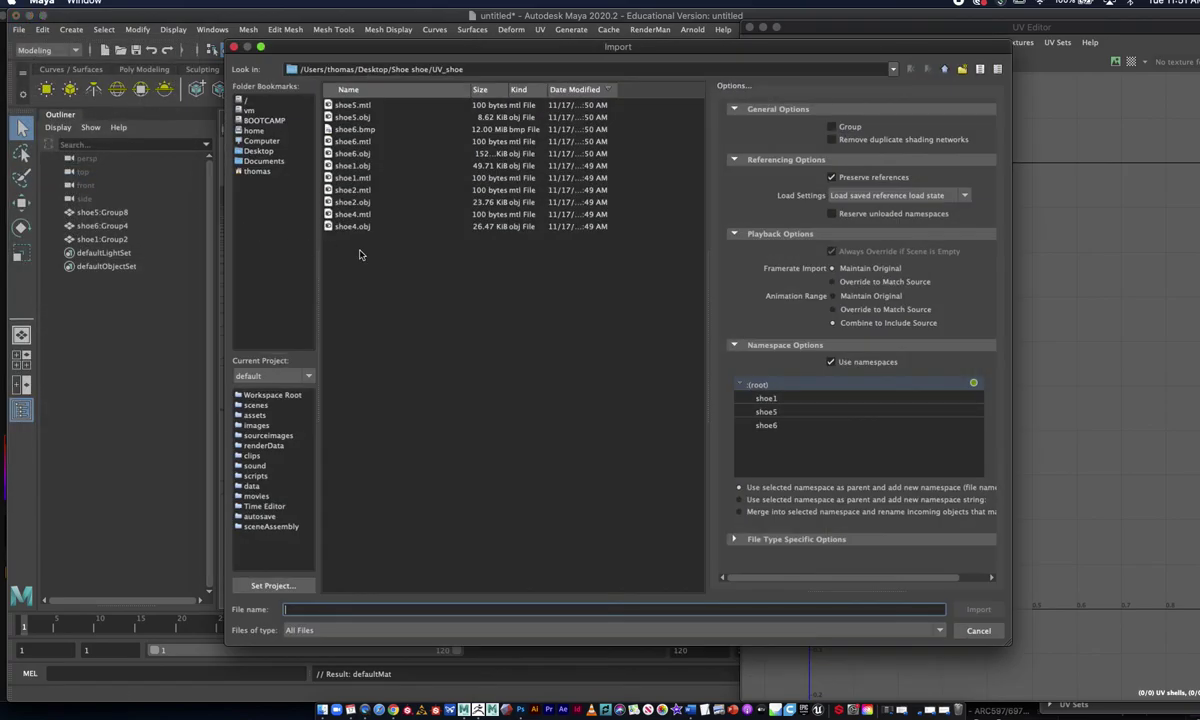
left_click(372, 202)
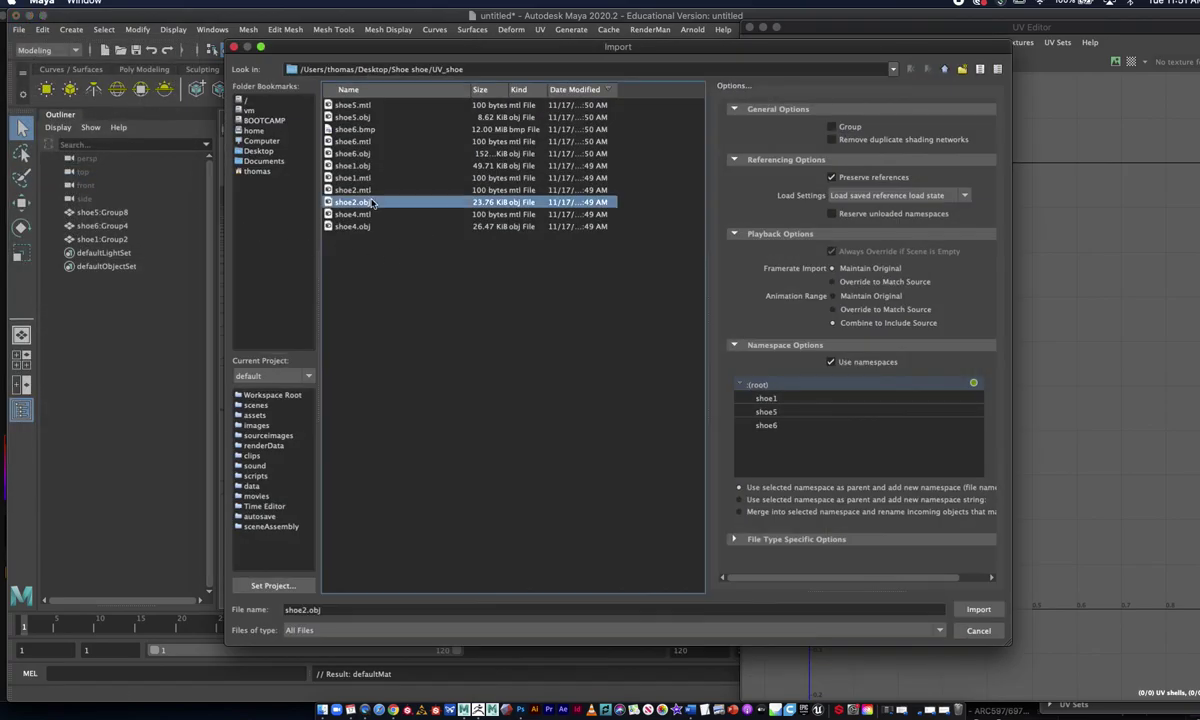
left_click(976, 609)
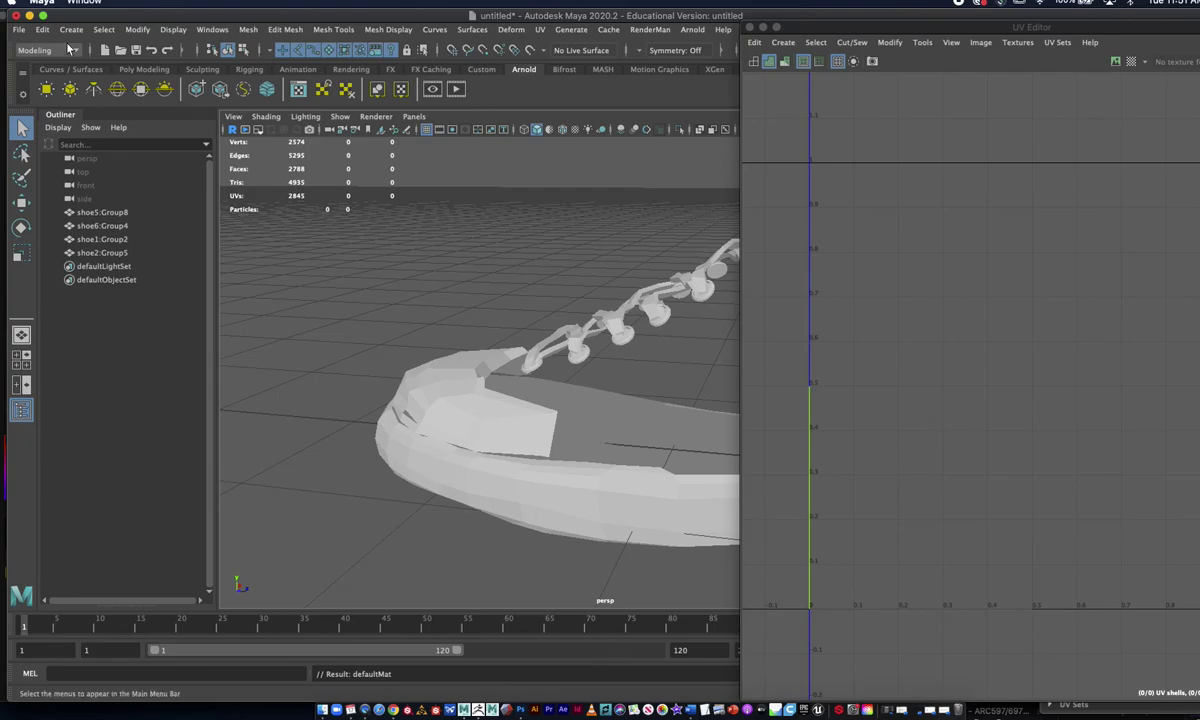
Import shoe4.obj from the UV_shoe folder into the scene.
left_click(18, 29)
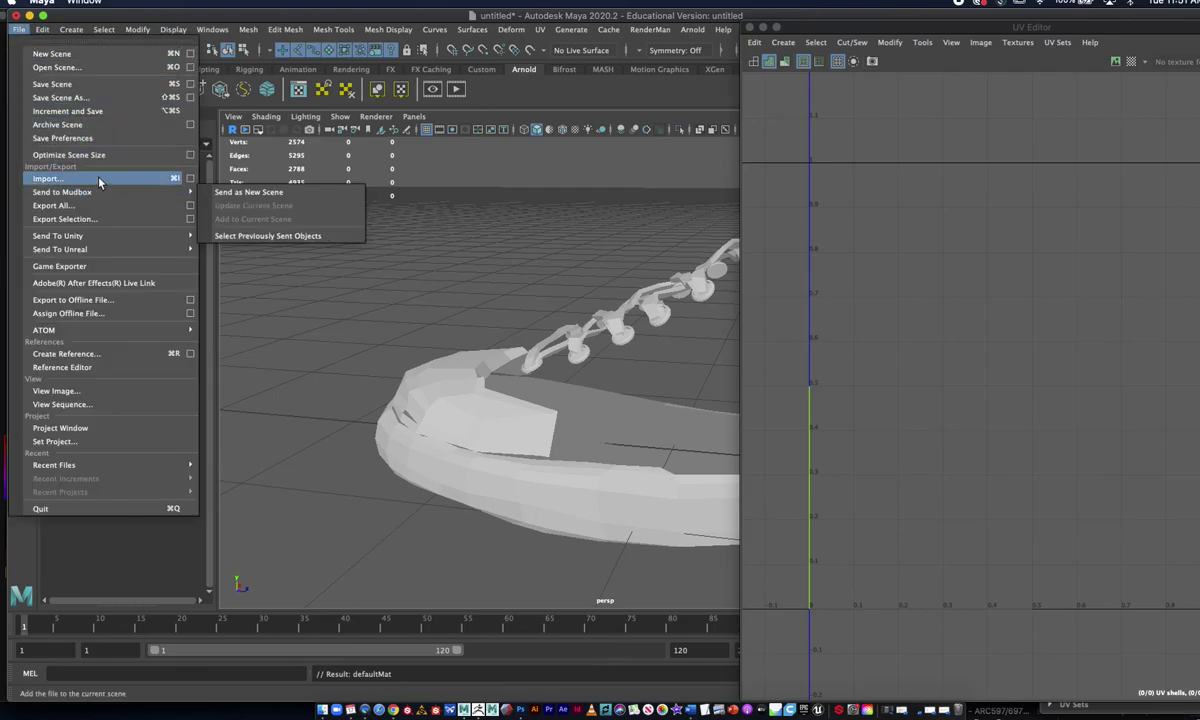
left_click(99, 180)
left_click(352, 214)
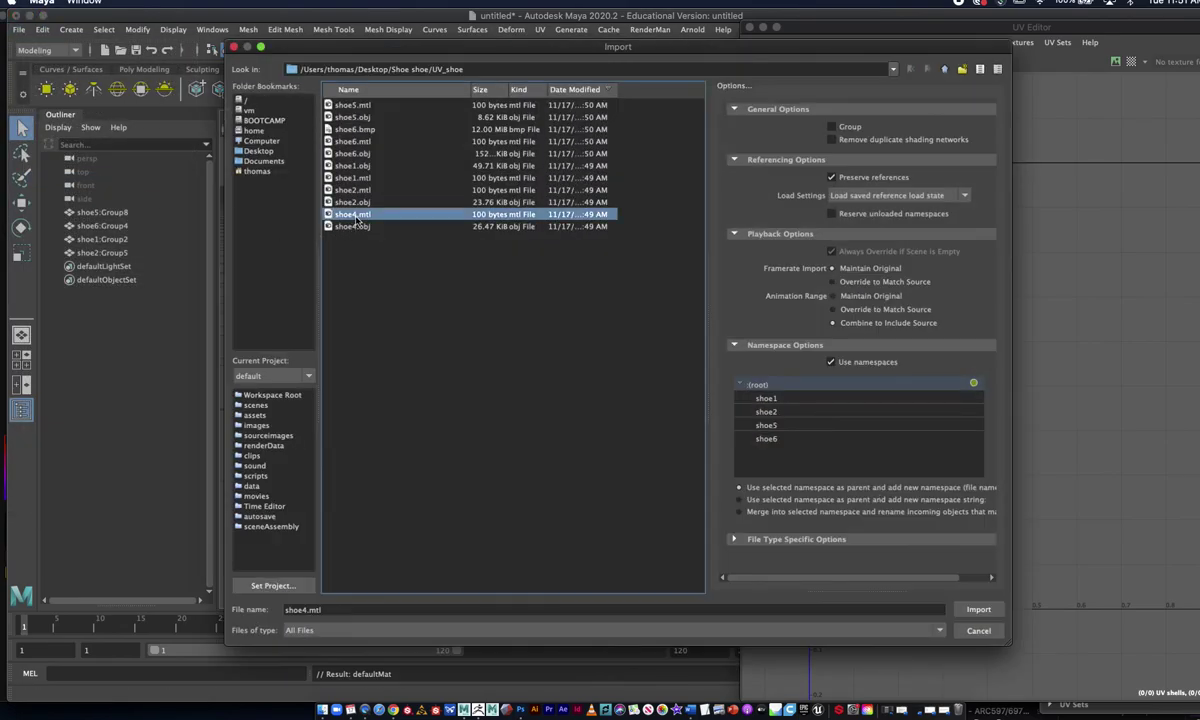
left_click(352, 227)
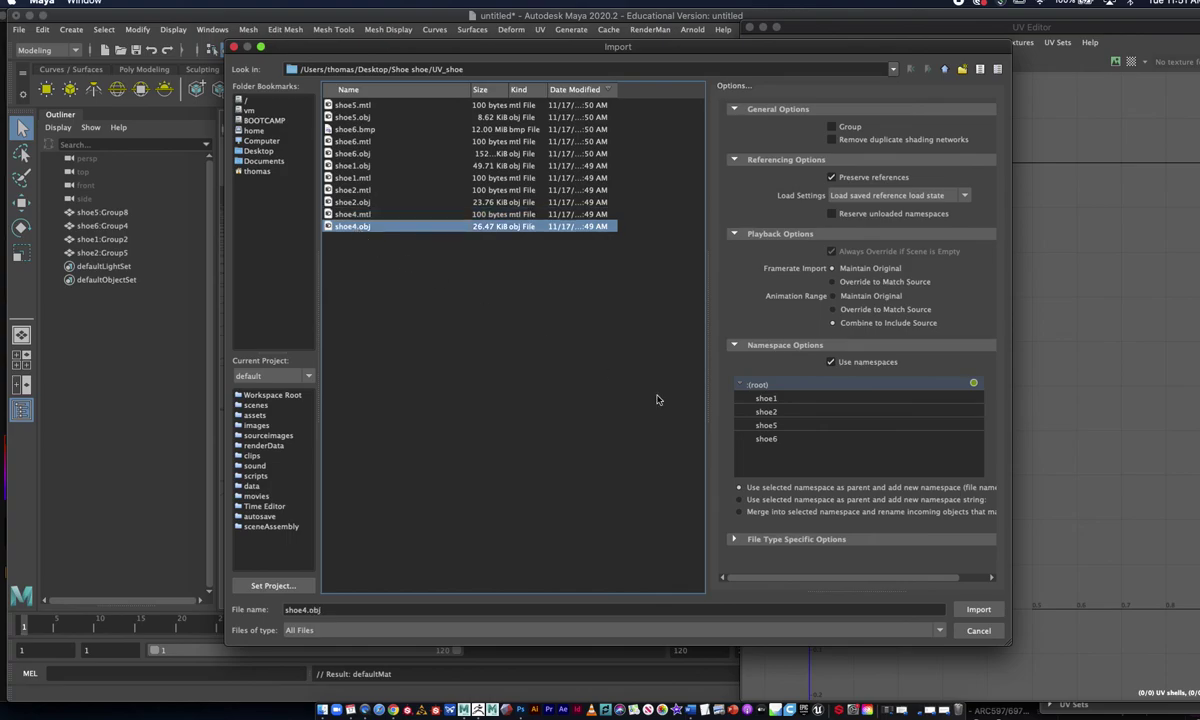
left_click(979, 609)
Select the shoe's upper and examine its UV layout and the seam where its bottom edge meets the sole.
right_click_drag(592, 429, 321, 337, "alt")
middle_click_drag(612, 305, 511, 311, "alt")
left_click_drag(511, 311, 488, 327, "alt")
scroll(530, 356, "up", 5)
left_click(476, 346)
right_click_drag(476, 346, 677, 405, "alt")
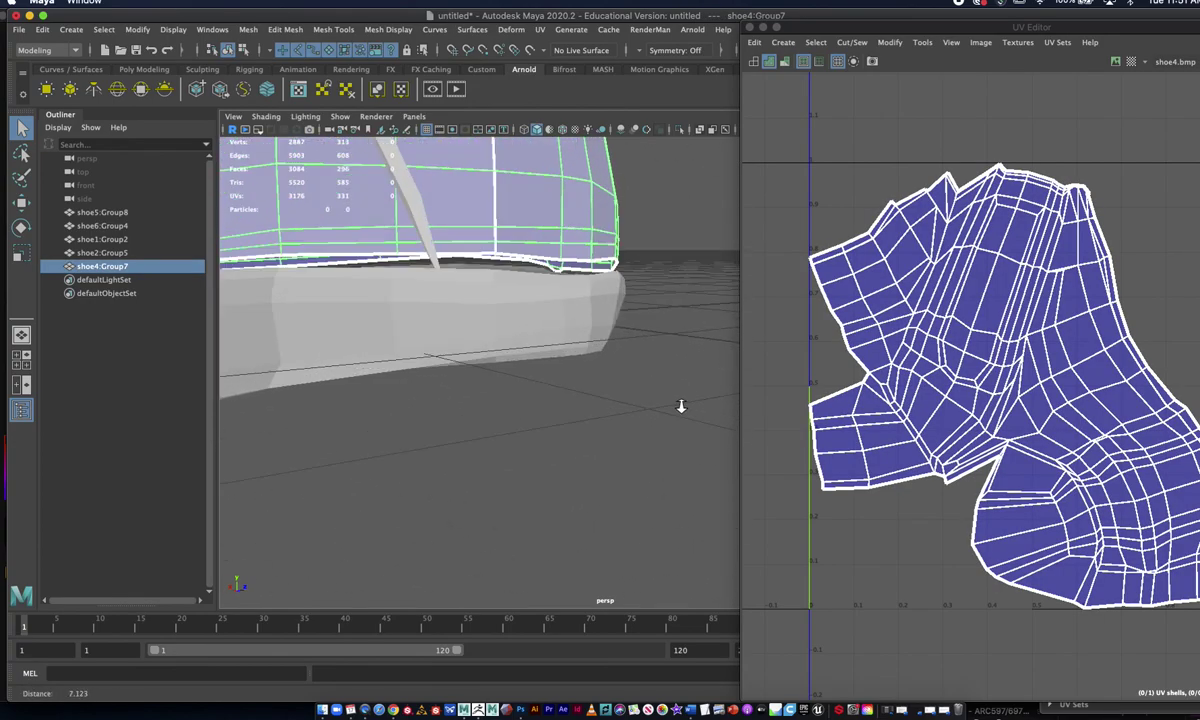
middle_click_drag(533, 321, 738, 394, "alt")
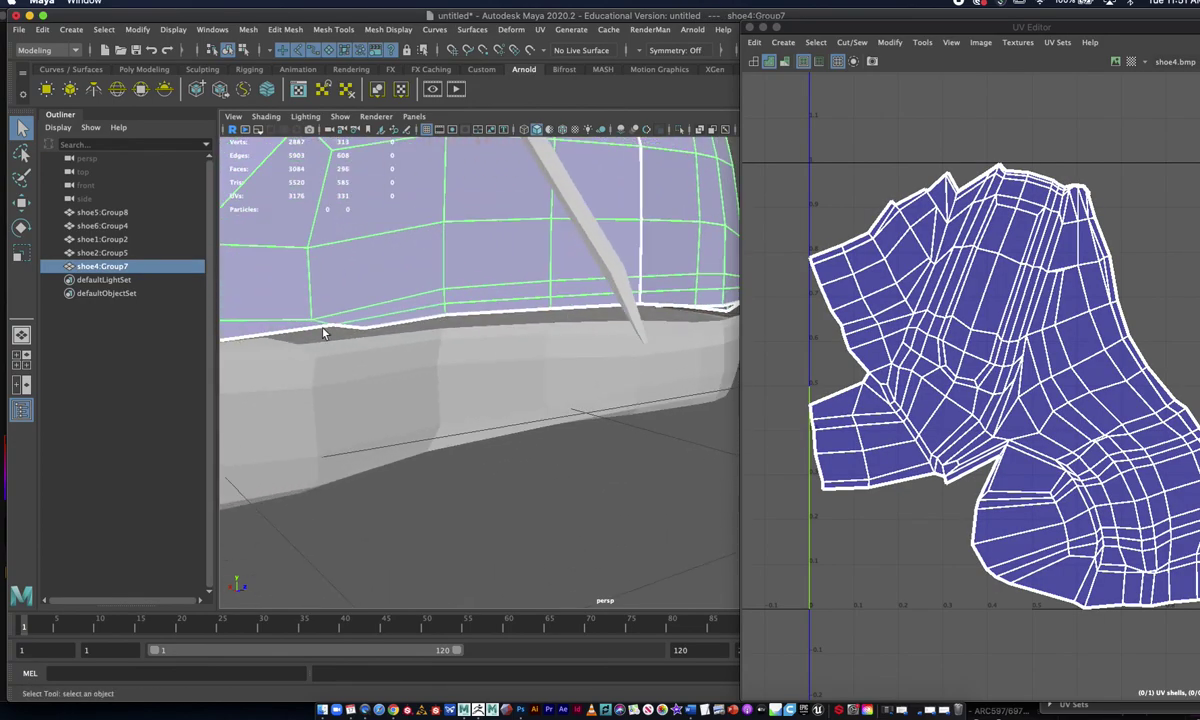
left_click_drag(323, 333, 415, 335, "alt")
right_click_drag(540, 360, 415, 346, "alt")
left_click_drag(521, 346, 464, 409, "alt")
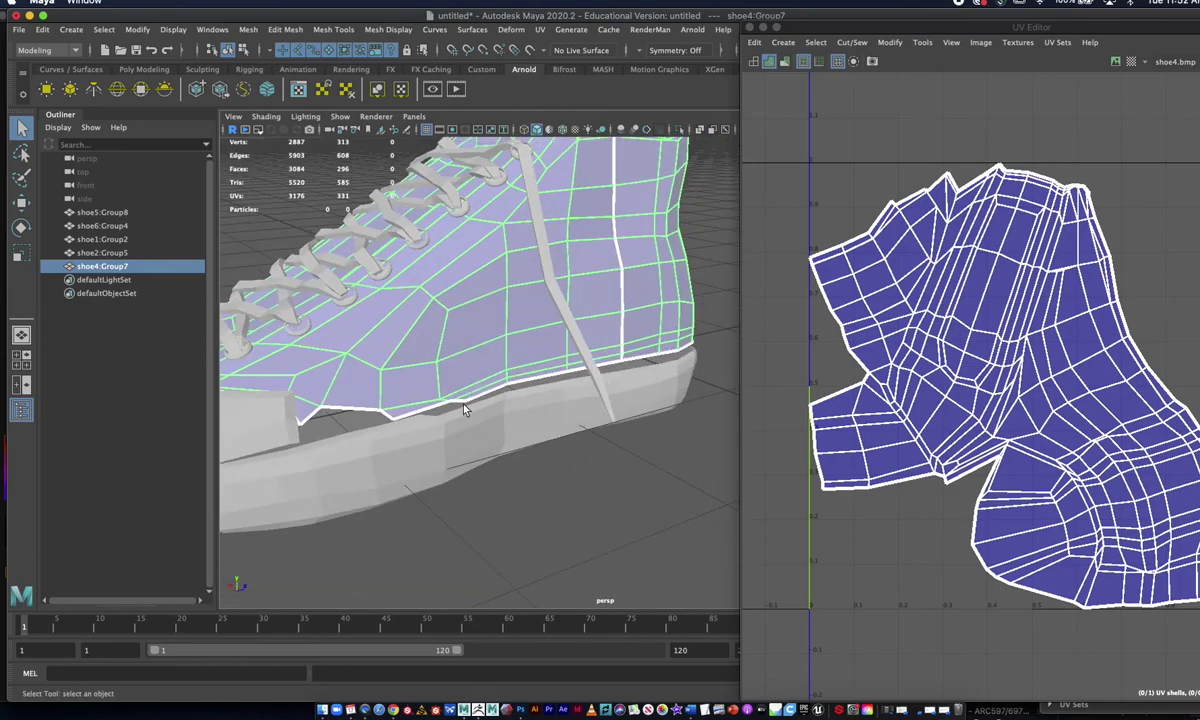
Select the laces, sole and toe cap in turn to examine the UV layout of each part.
right_click_drag(431, 338, 391, 329)
right_click_drag(566, 326, 632, 311)
left_click(443, 197)
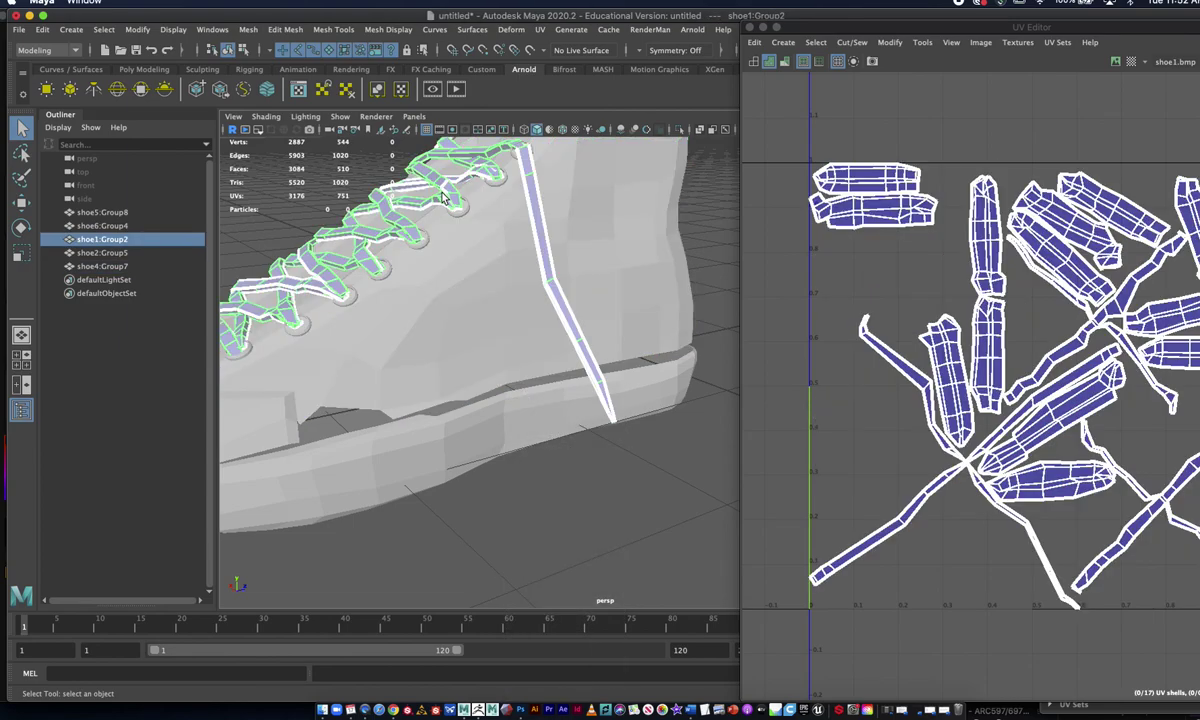
left_click(428, 249)
left_click(505, 427)
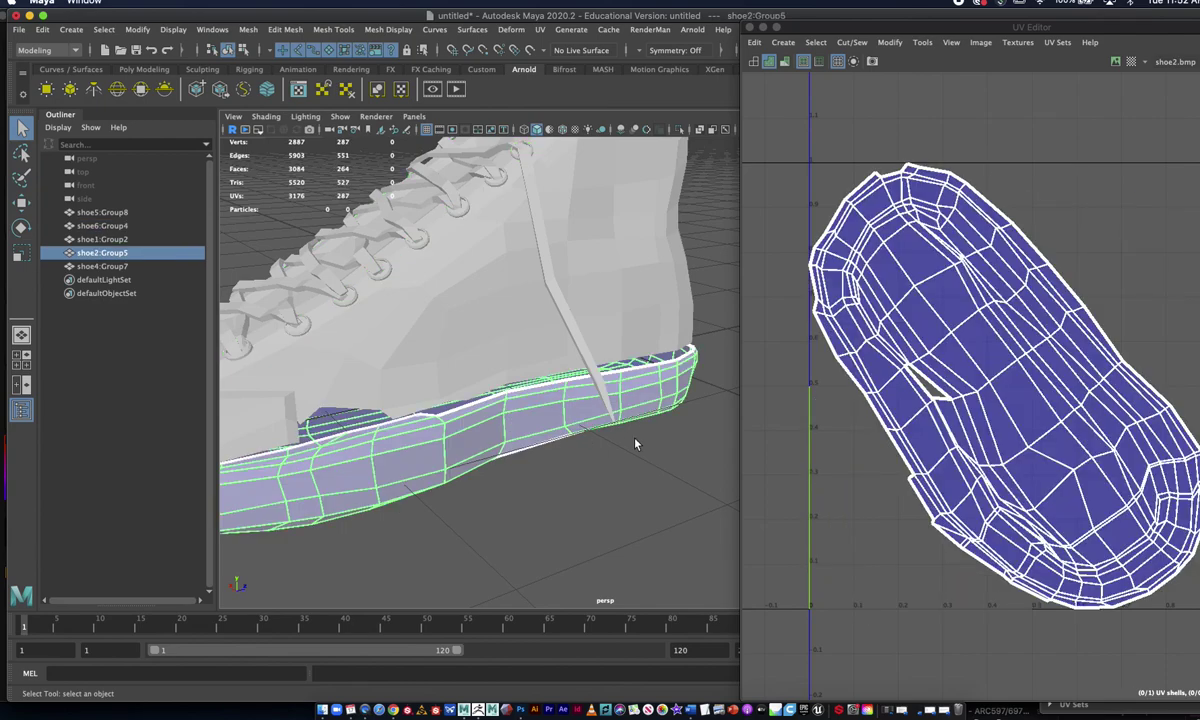
left_click(259, 412)
right_click_drag(613, 410, 390, 383, "alt")
left_click_drag(510, 382, 592, 391, "alt")
scroll(668, 457, "up", 4)
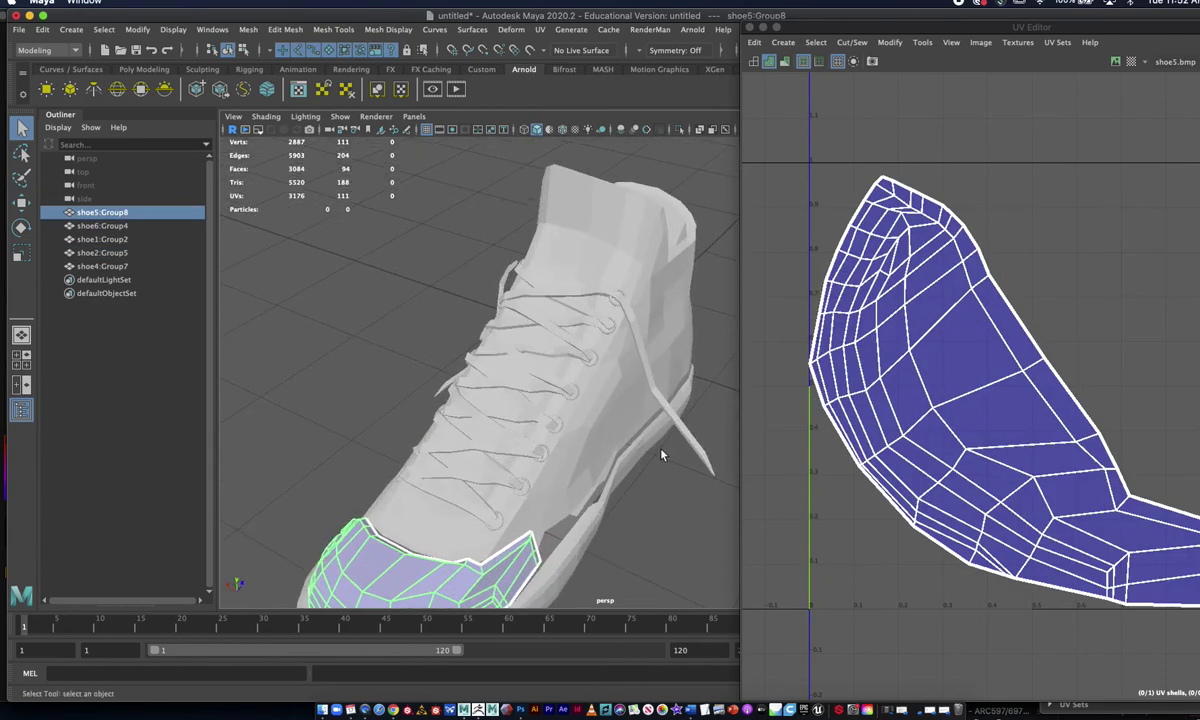
Switch the upper to vertex editing and snap two bottom-edge vertices near the front lace eyelets down onto the sole.
left_click_drag(403, 297, 543, 297, "alt")
middle_click_drag(620, 290, 346, 246, "alt")
left_click_drag(346, 246, 431, 303, "alt")
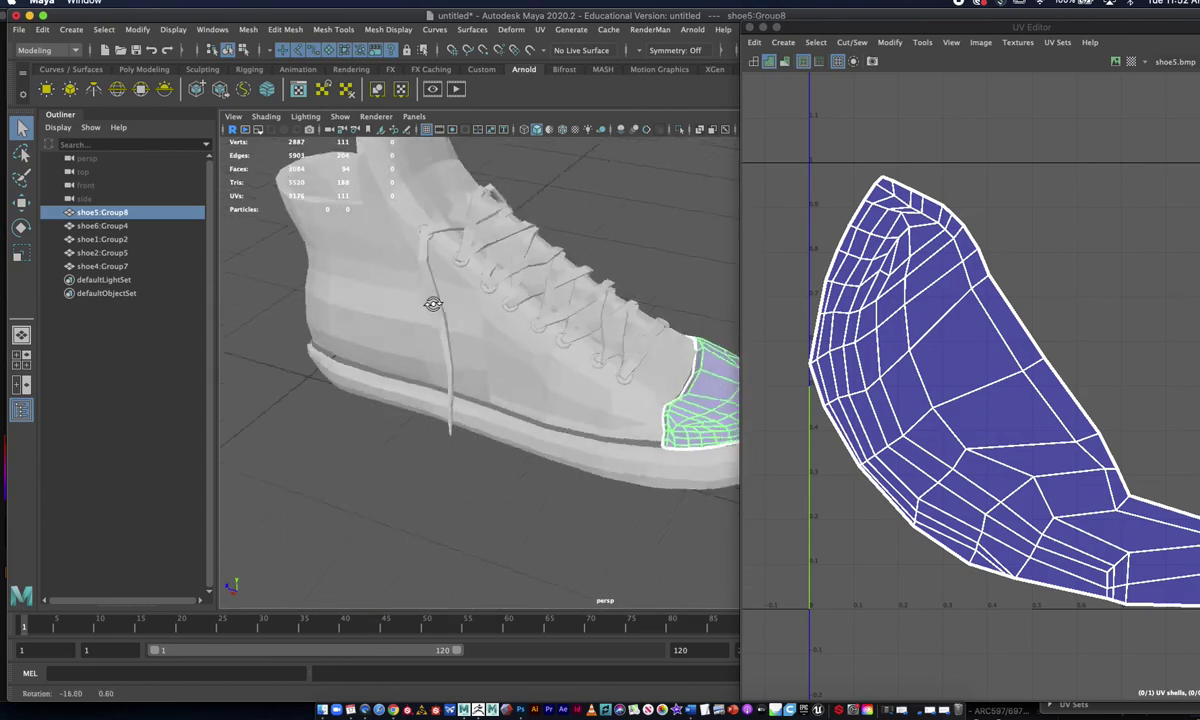
right_click_drag(431, 303, 588, 418, "alt")
scroll(587, 417, "up", 2)
left_click(527, 445)
right_click_drag(560, 335, 493, 335)
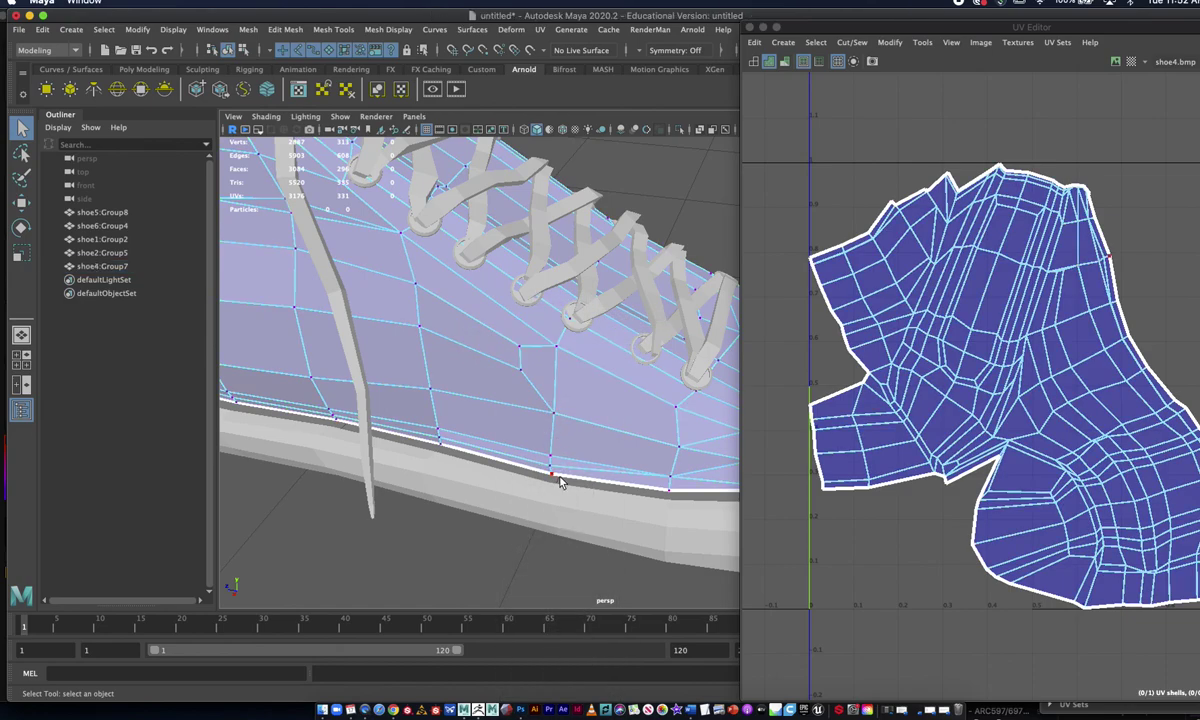
left_click(554, 477)
key("w")
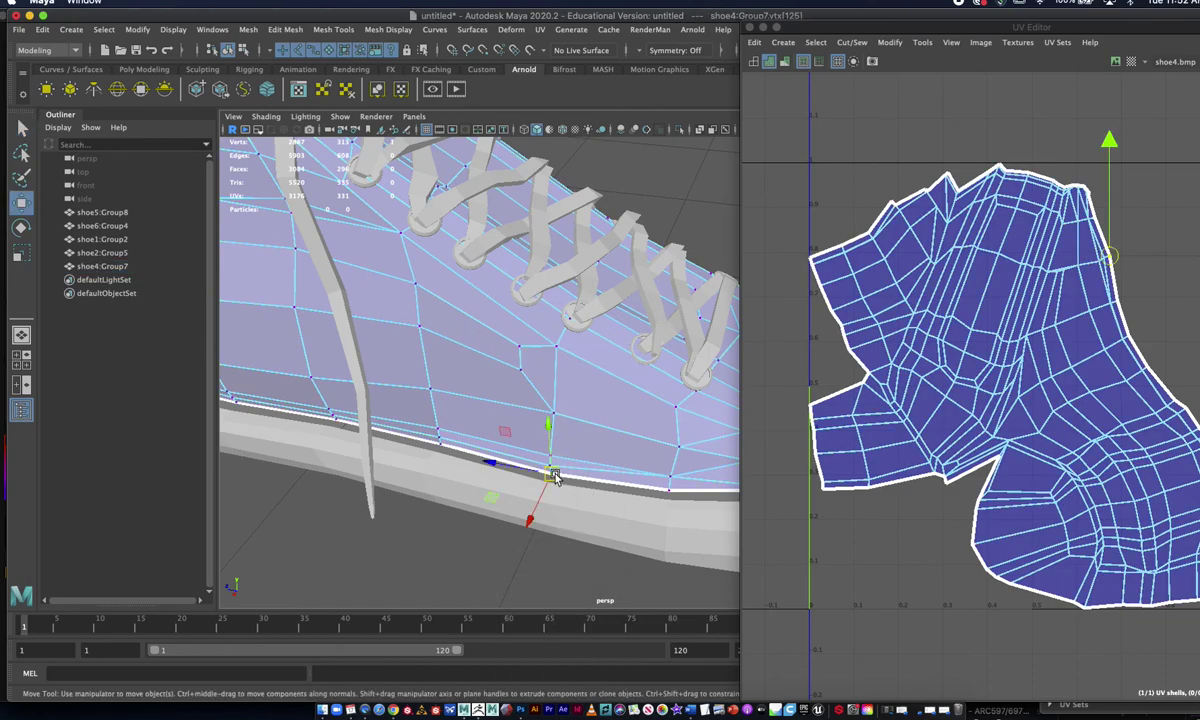
left_click_drag(552, 477, 552, 487)
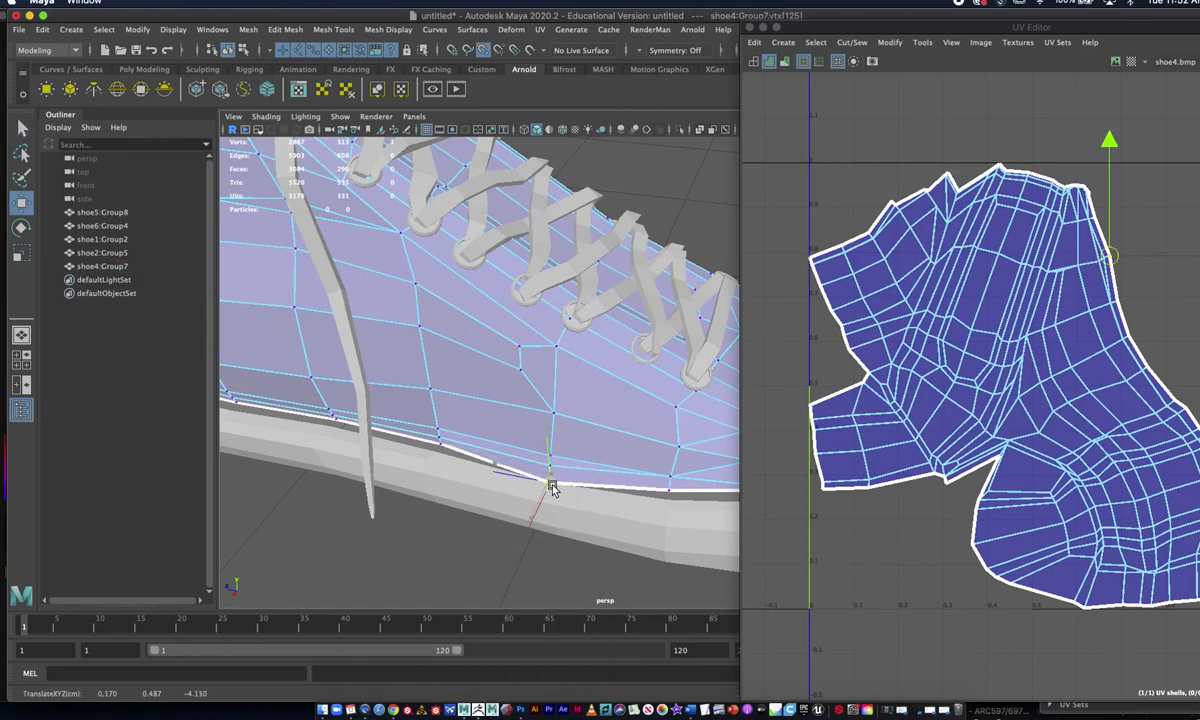
left_click(668, 490)
left_click_drag(668, 492, 668, 507)
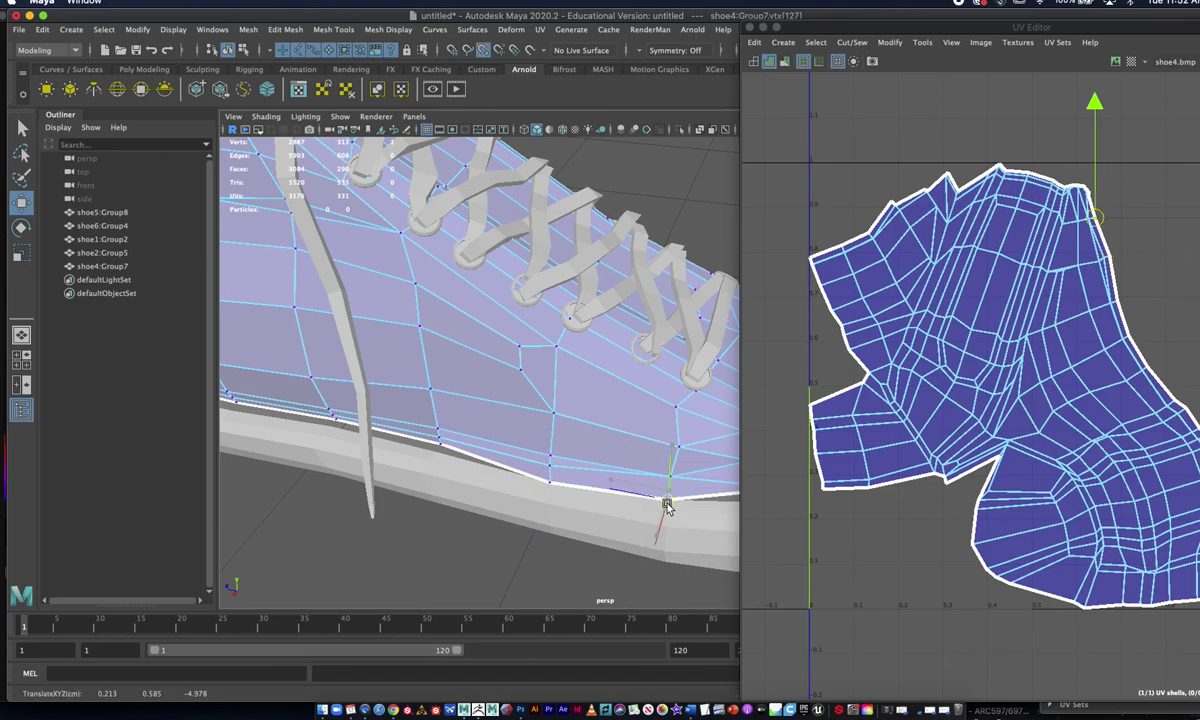
Snap another bottom-edge vertex nearer the heel and the front corner vertex beside the toe cap down onto the sole.
left_click(439, 444)
left_click_drag(438, 444, 437, 452)
left_click(333, 424)
left_click_drag(680, 442, 632, 428, "alt")
right_click_drag(461, 430, 590, 455, "alt")
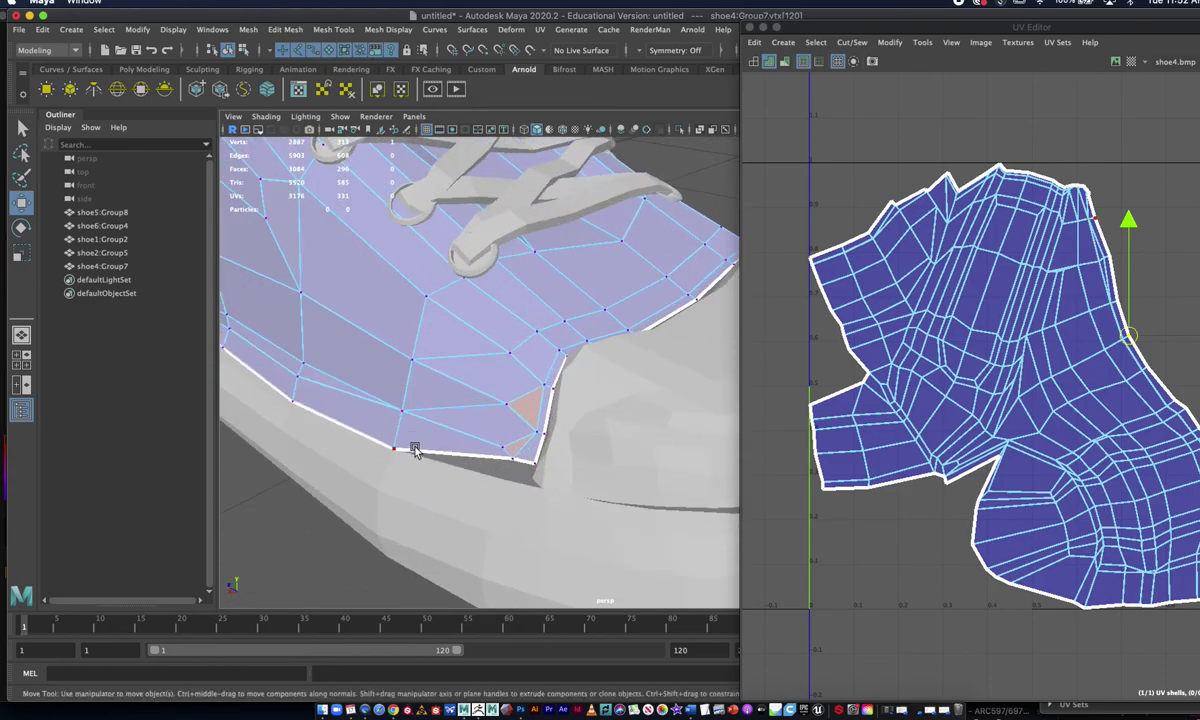
left_click(401, 446)
left_click(513, 462)
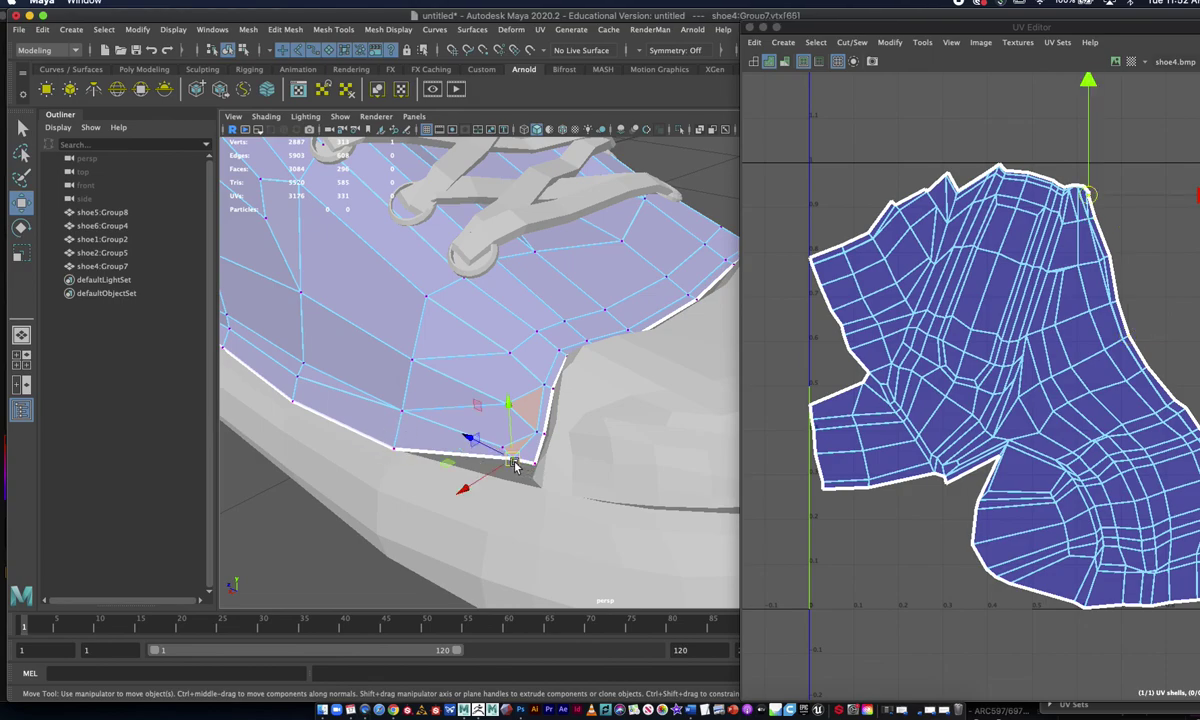
left_click_drag(513, 463, 521, 479)
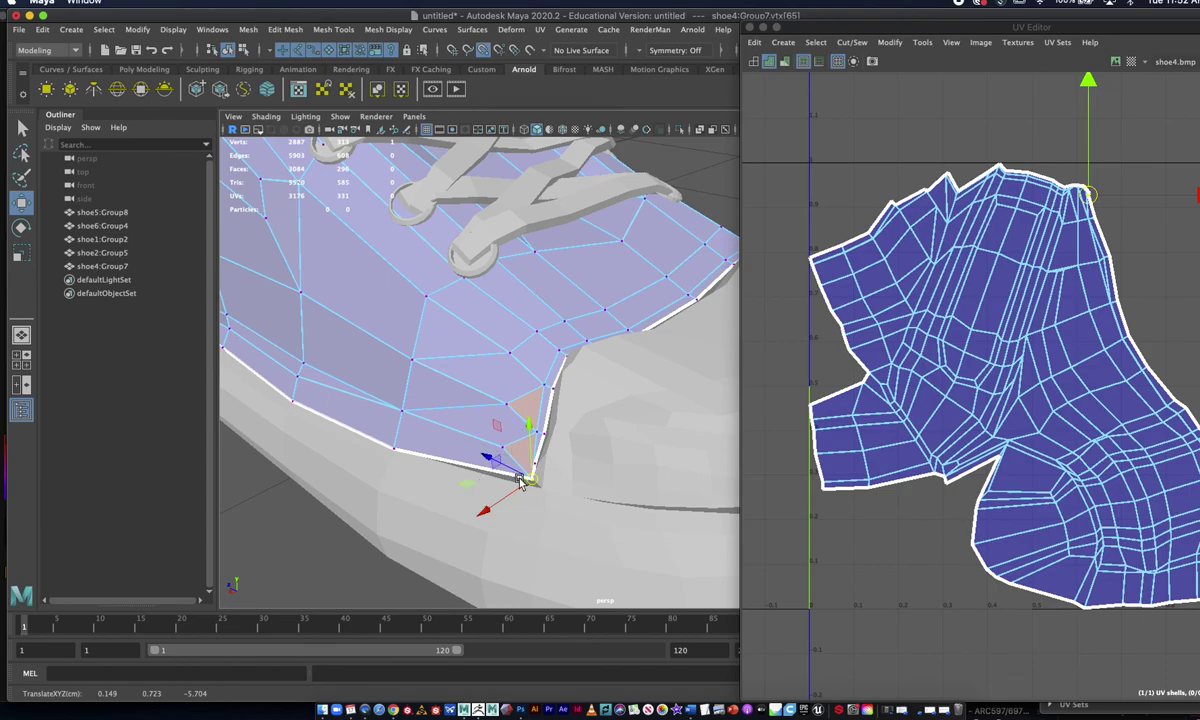
Return the shoe's upper from vertex editing to object selection and soften all of its edges.
left_click_drag(571, 383, 533, 400, "alt")
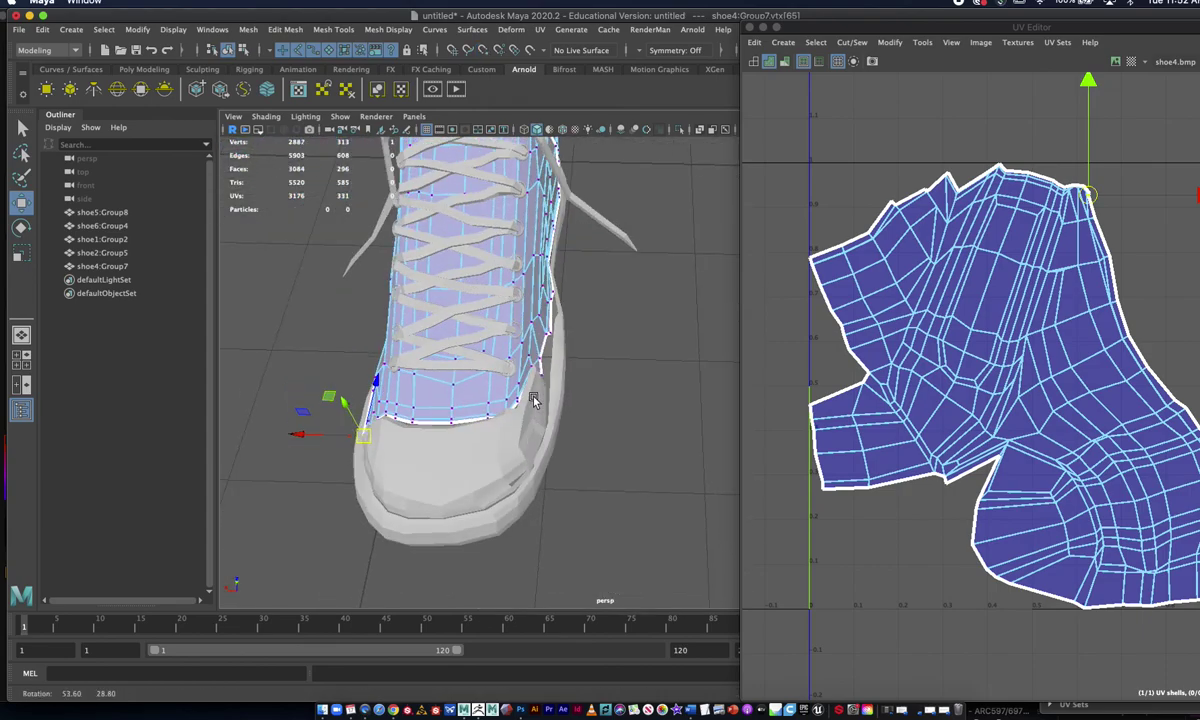
right_click_drag(531, 287, 590, 265)
left_click(640, 319)
scroll(607, 355, "down", 4)
middle_click_drag(602, 353, 545, 418, "alt")
left_click_drag(545, 419, 515, 354, "alt")
left_click(544, 318)
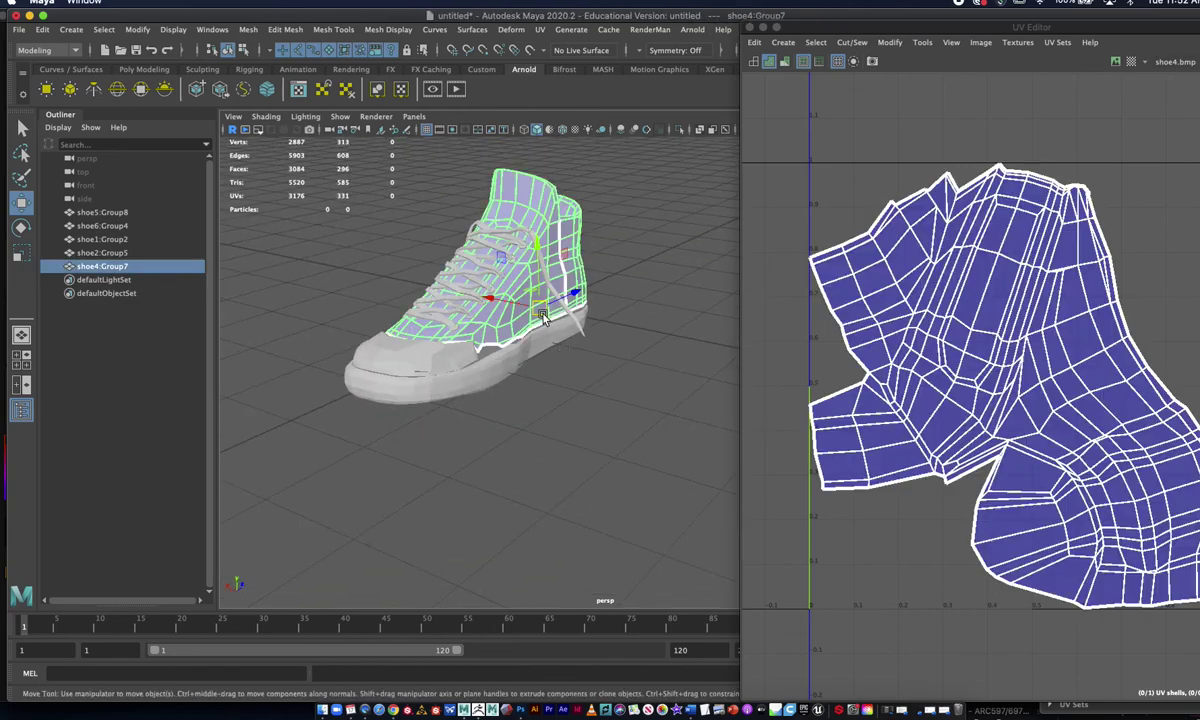
right_click_drag(541, 318, 516, 250)
left_click_drag(288, 140, 601, 402)
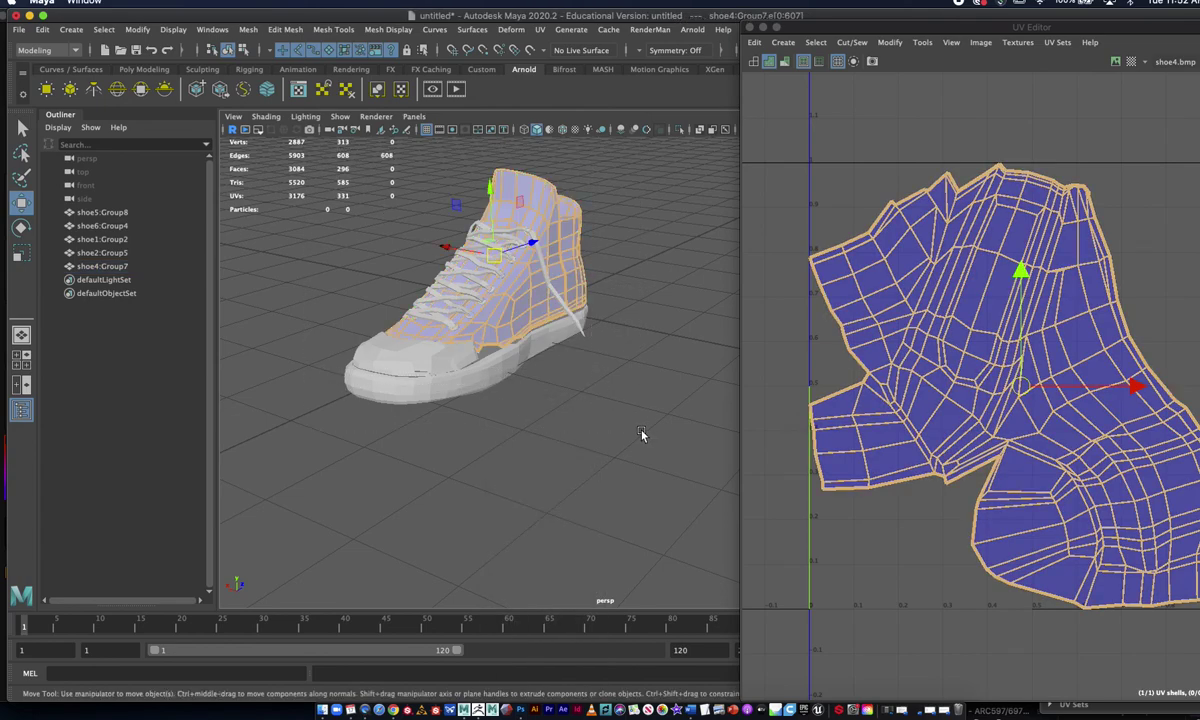
left_click(372, 29)
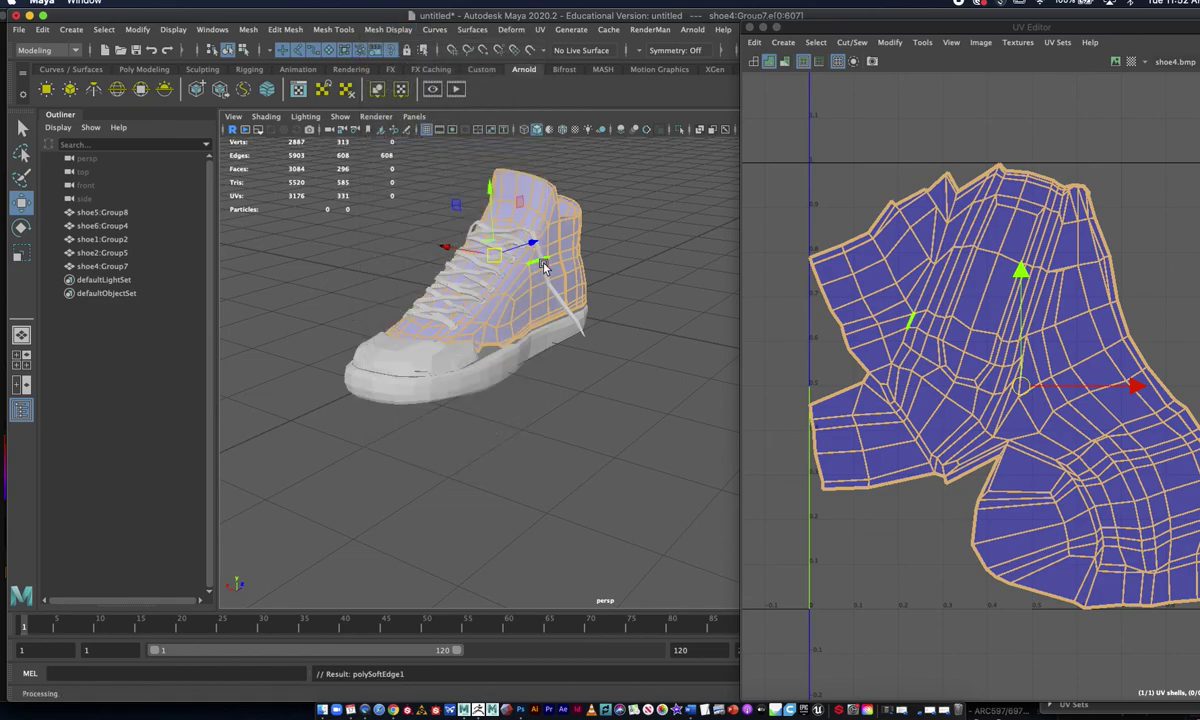
right_click_drag(560, 245, 638, 222)
left_click(650, 281)
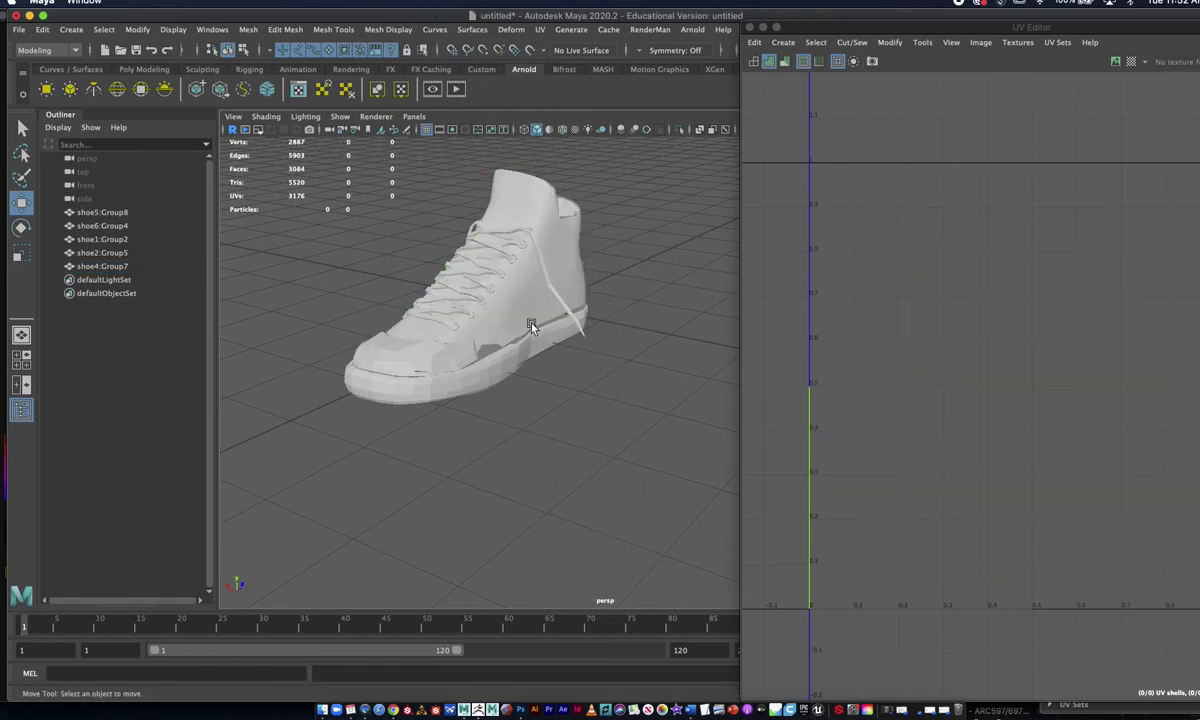
Select all edges of the toe cap and soften them.
left_click_drag(397, 423, 429, 407, "alt")
left_click(463, 445)
scroll(506, 425, "down", 3)
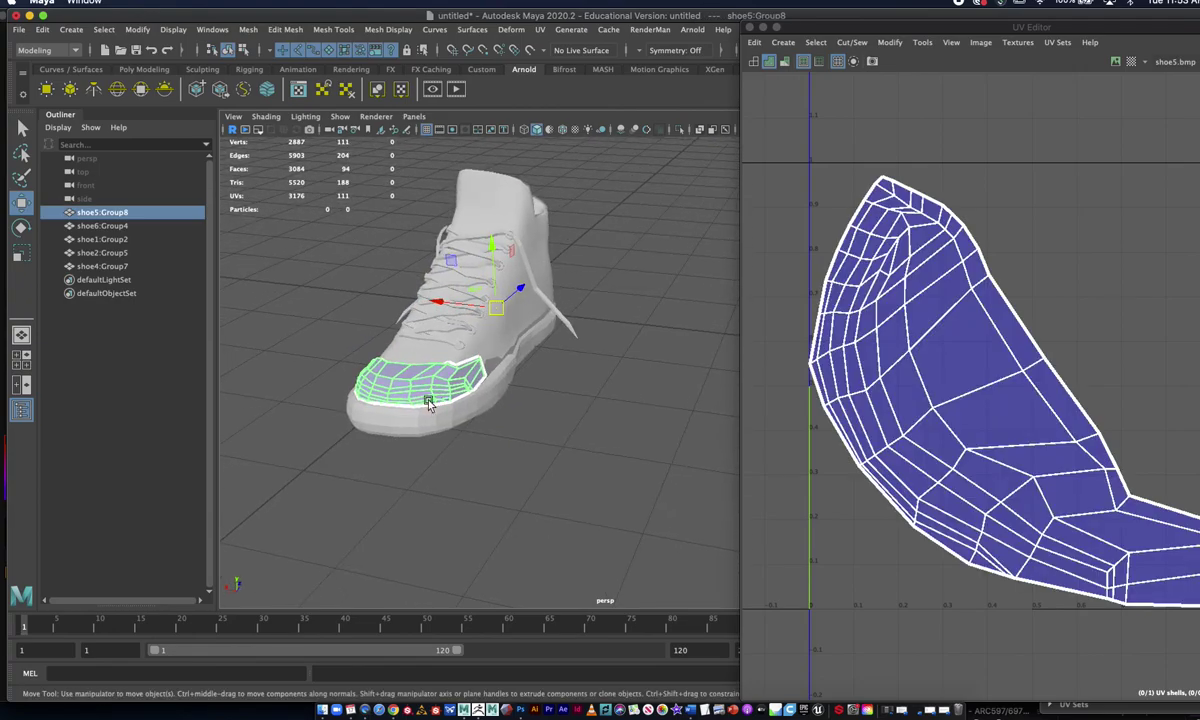
right_click_drag(428, 338, 400, 312)
left_click_drag(313, 300, 546, 506)
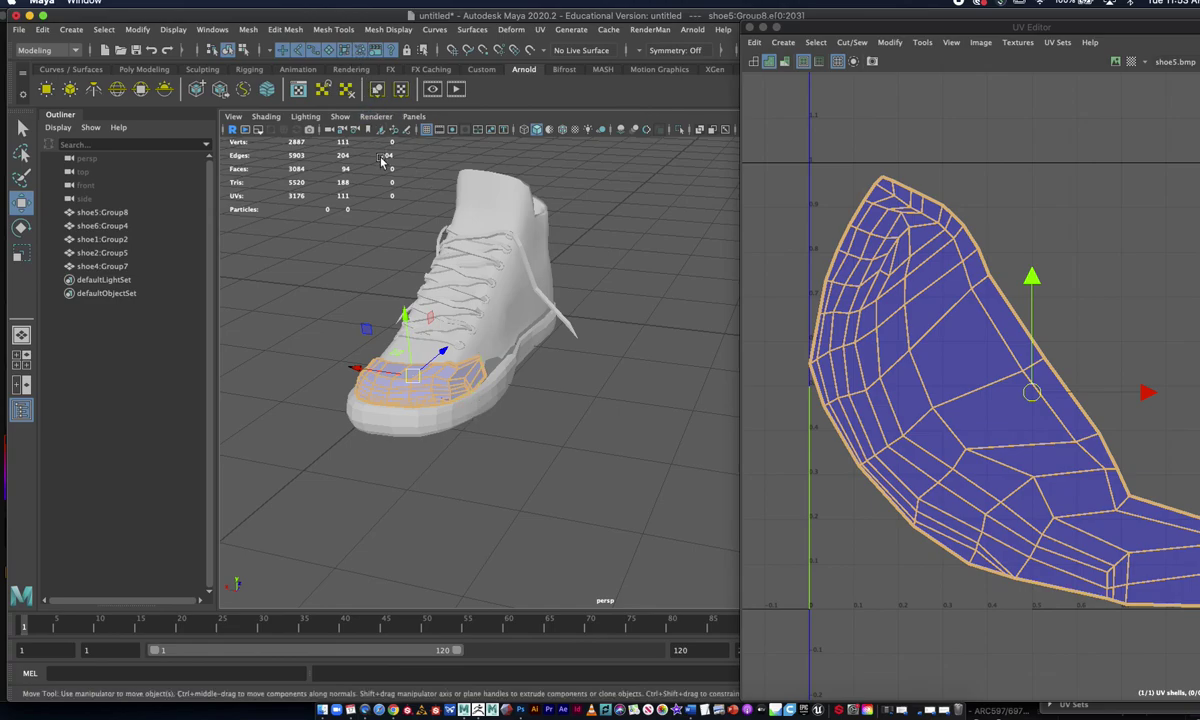
Soften all edges of the sole, then return it to object selection.
left_click(478, 408)
right_click_drag(480, 335, 480, 300)
left_click_drag(270, 170, 624, 519)
right_click_drag(480, 336, 550, 303)
left_click(402, 453)
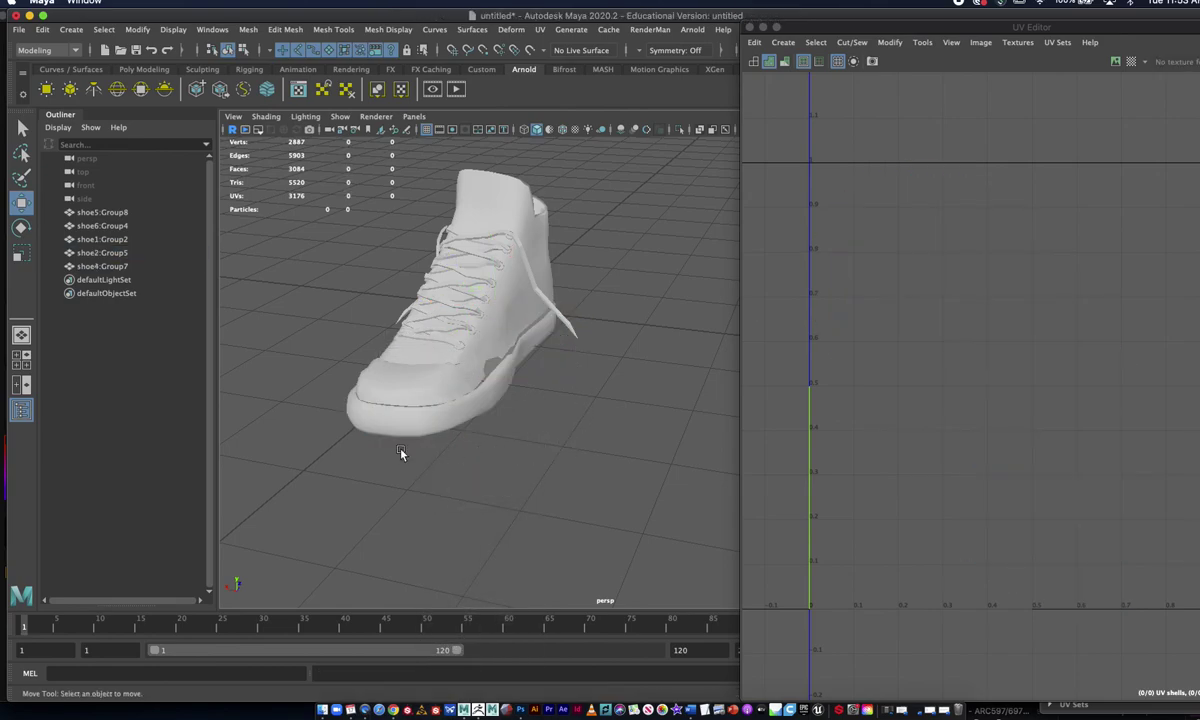
Soften all edges of the laces, return to object selection and clear the selection.
scroll(576, 488, "up", 5)
middle_click_drag(530, 438, 650, 427, "alt")
left_click_drag(525, 431, 627, 439, "alt")
middle_click_drag(627, 439, 530, 450, "alt")
scroll(525, 460, "down", 5)
left_click_drag(514, 450, 420, 440, "alt")
left_click(505, 293)
right_click_drag(503, 292, 460, 292)
left_click_drag(288, 185, 643, 530)
right_click_drag(487, 348, 580, 366, "shift")
key("F8")
left_click(608, 410)
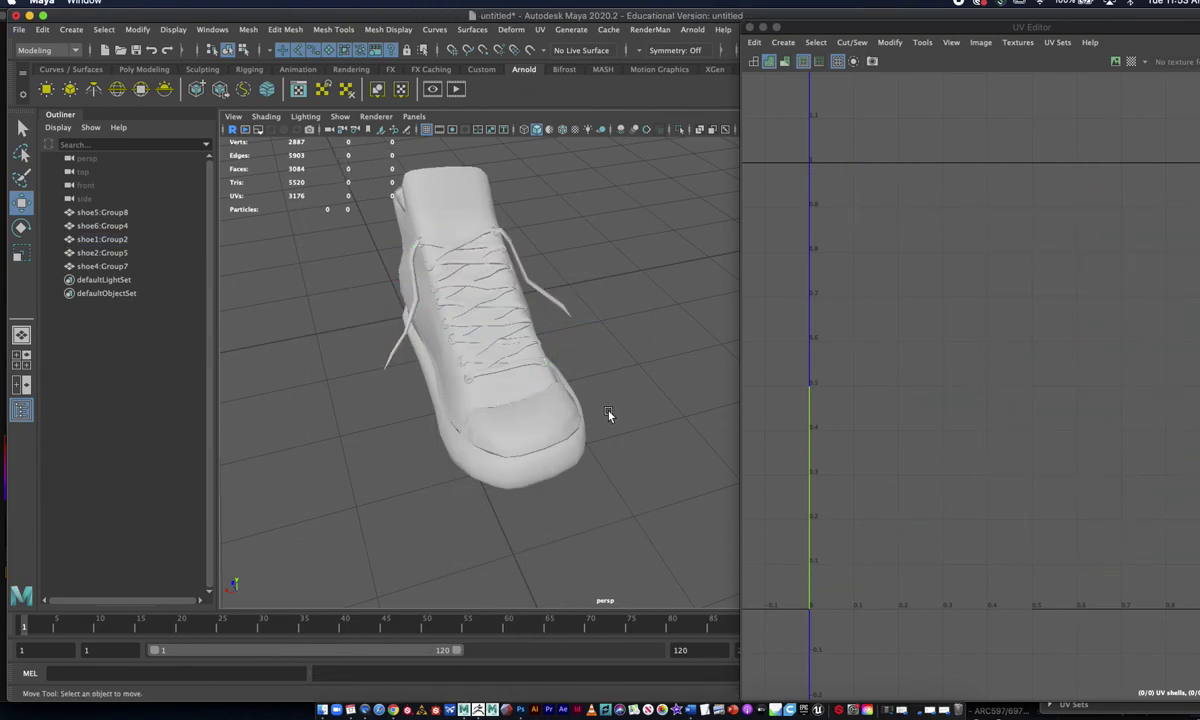
Save the scene as a Maya Binary file named shoe in the Shoe shoe folder on the Desktop.
left_click_drag(608, 410, 573, 418, "alt")
right_click_drag(573, 418, 453, 446, "alt")
left_click_drag(453, 446, 477, 488, "alt")
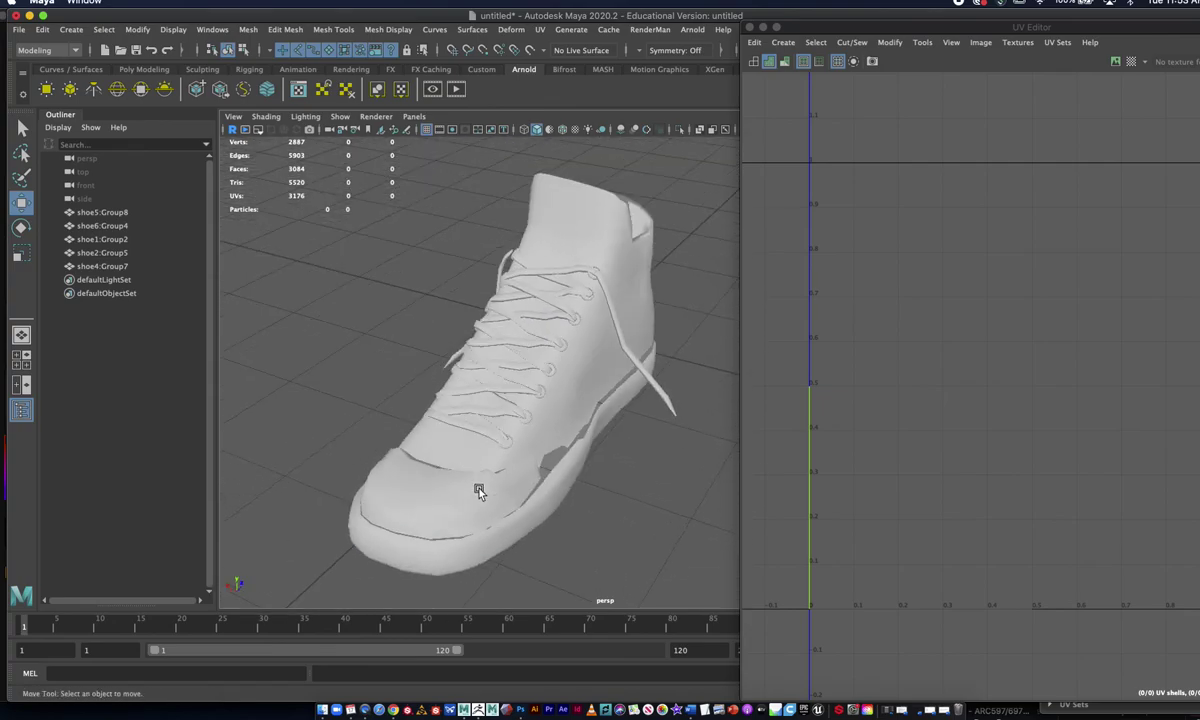
left_click(588, 411)
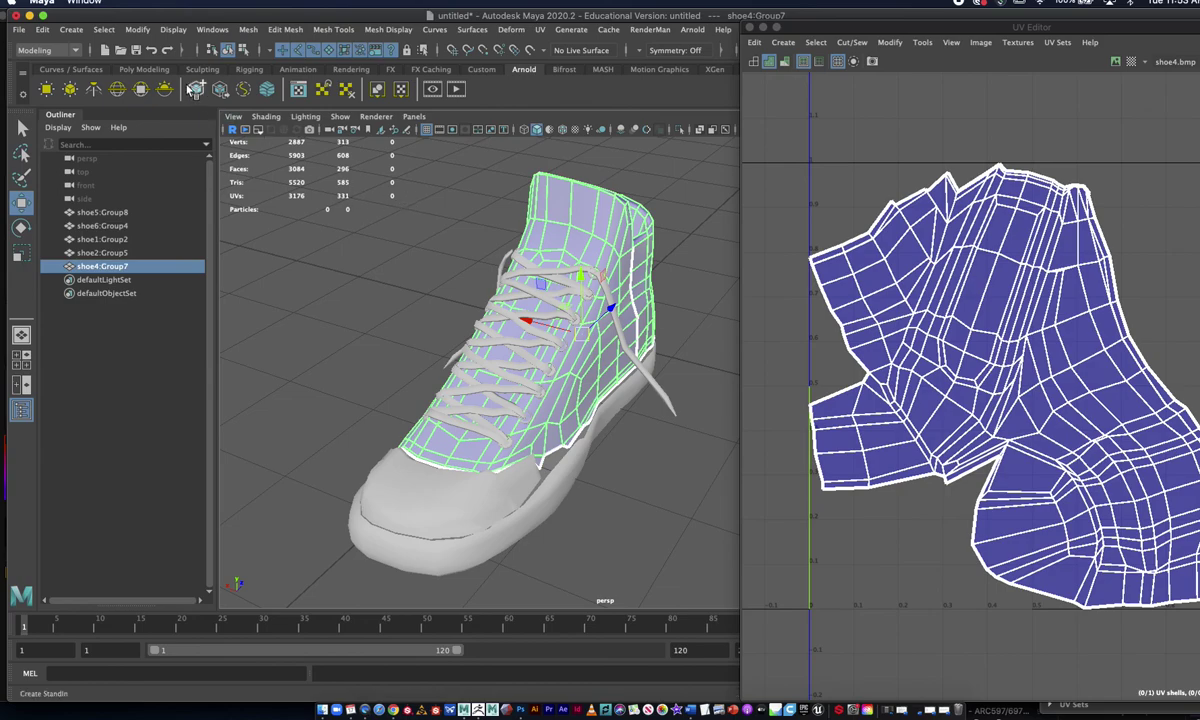
left_click(19, 29)
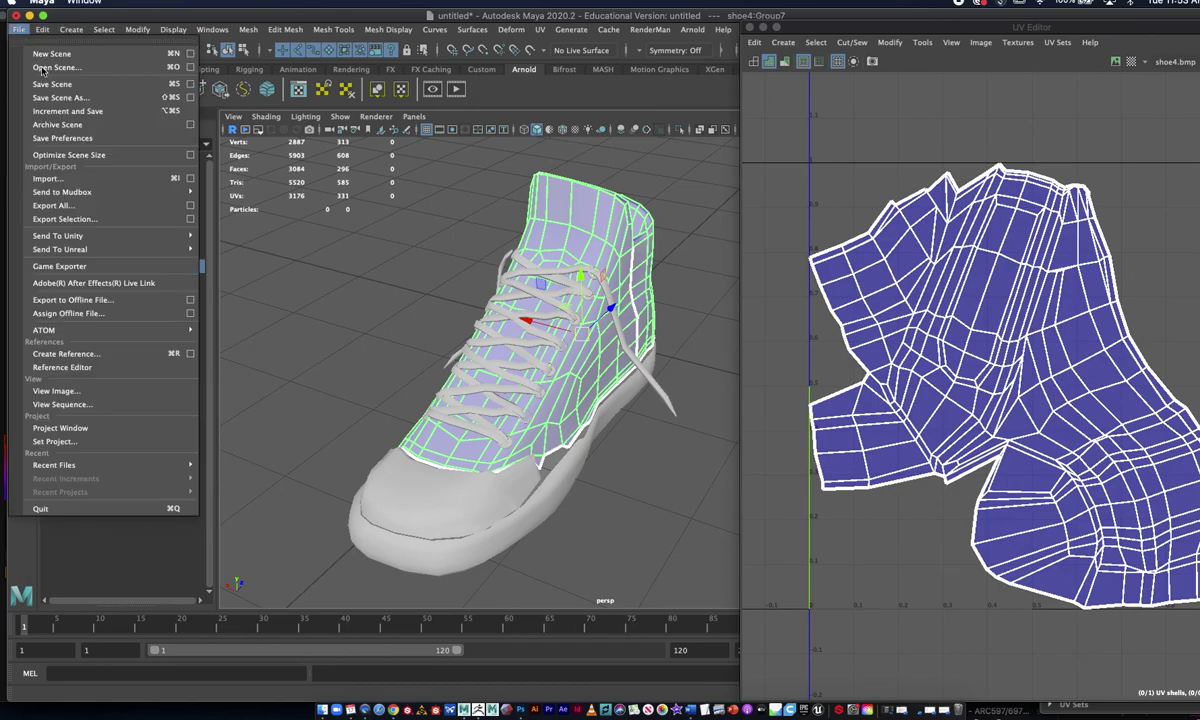
left_click(82, 98)
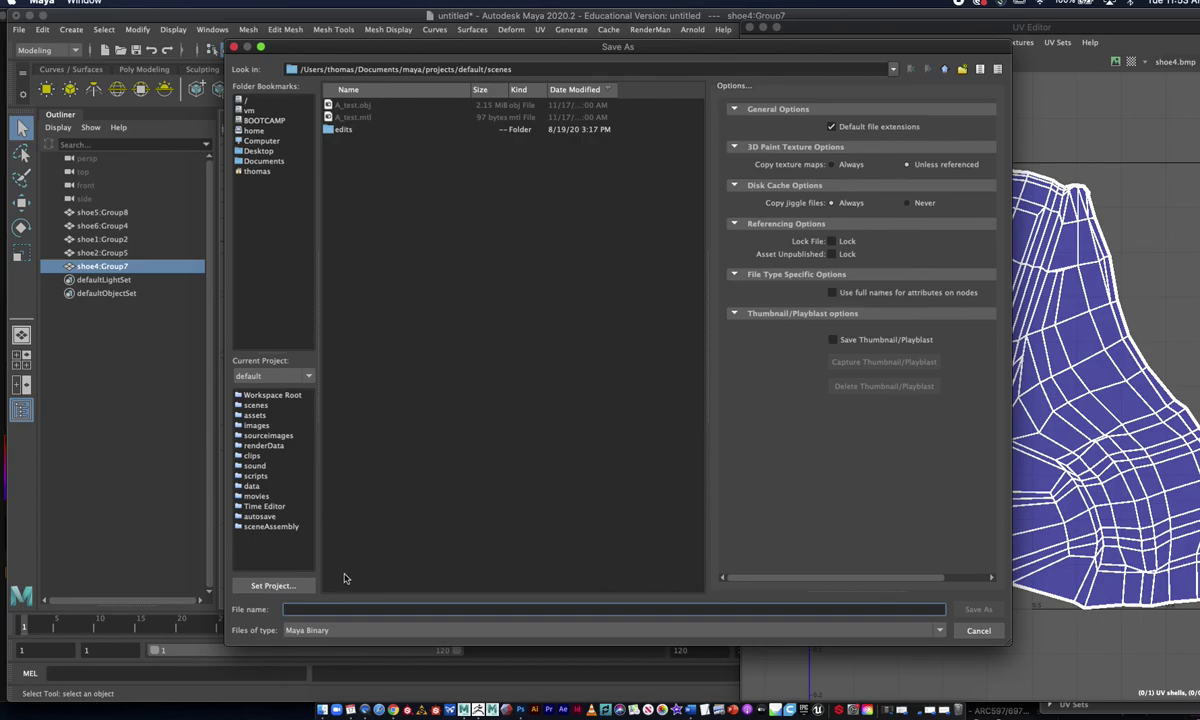
type("shoe")
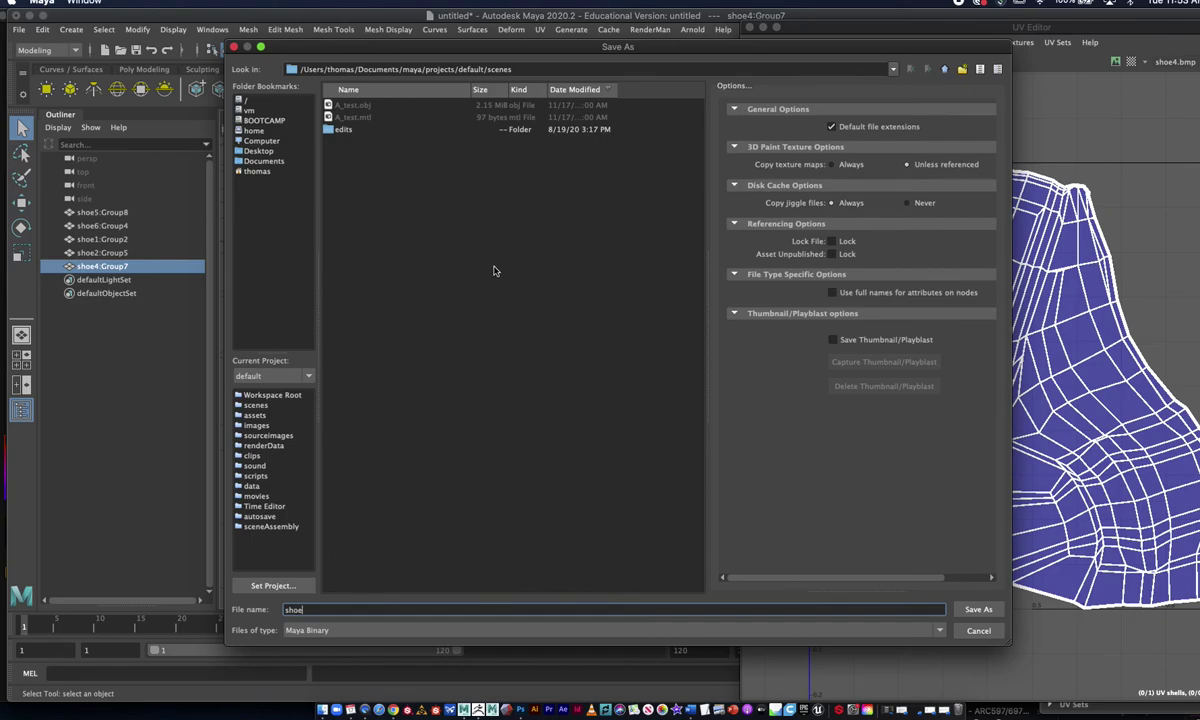
left_click(260, 151)
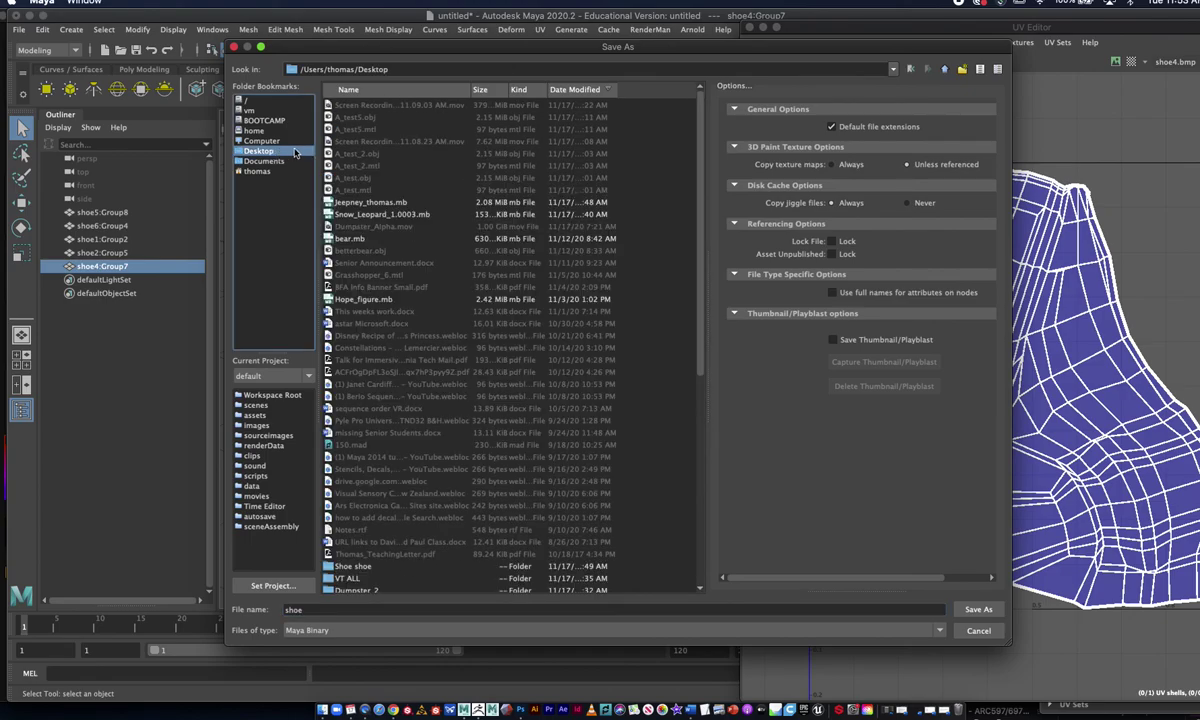
double_click(382, 571)
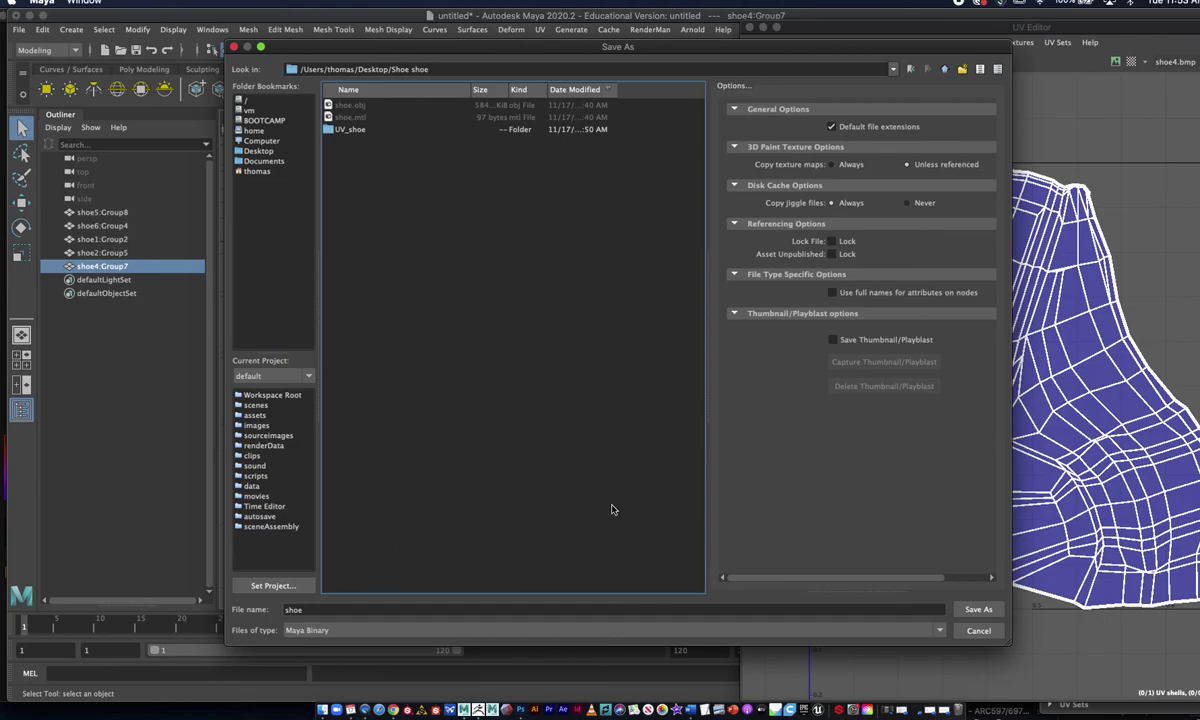
left_click(978, 609)
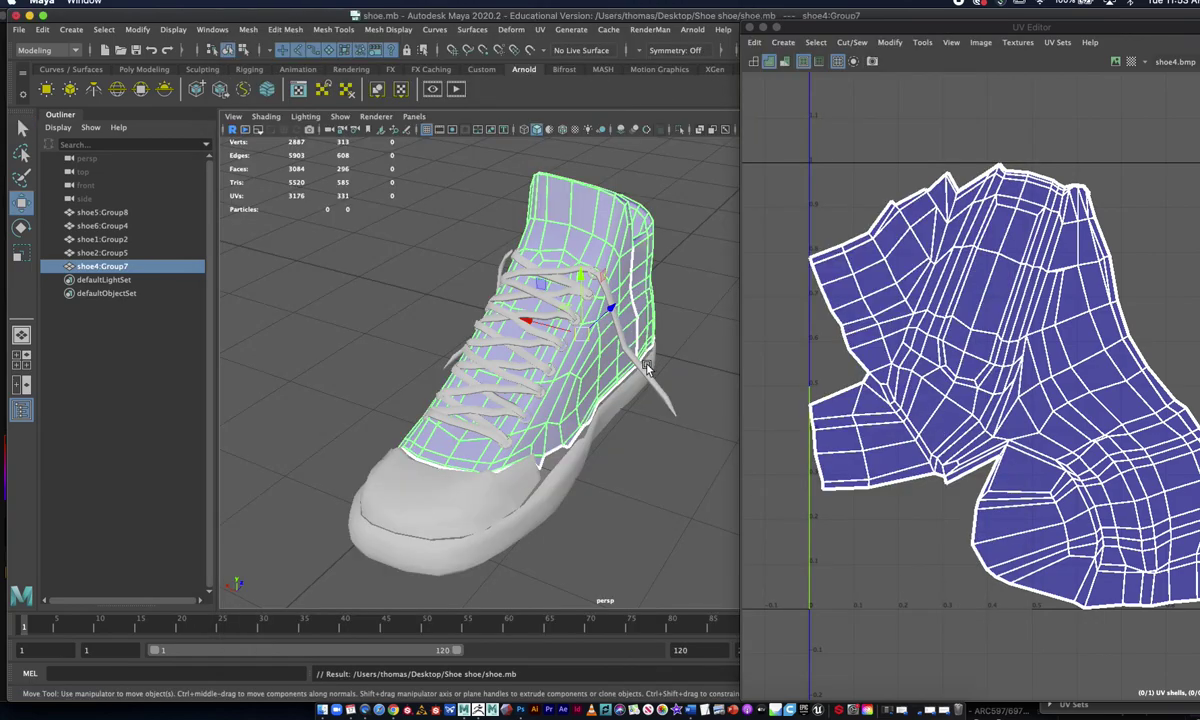
Switch to the Rendering menu set and assign a new Lambert material to the laces.
left_click(607, 345)
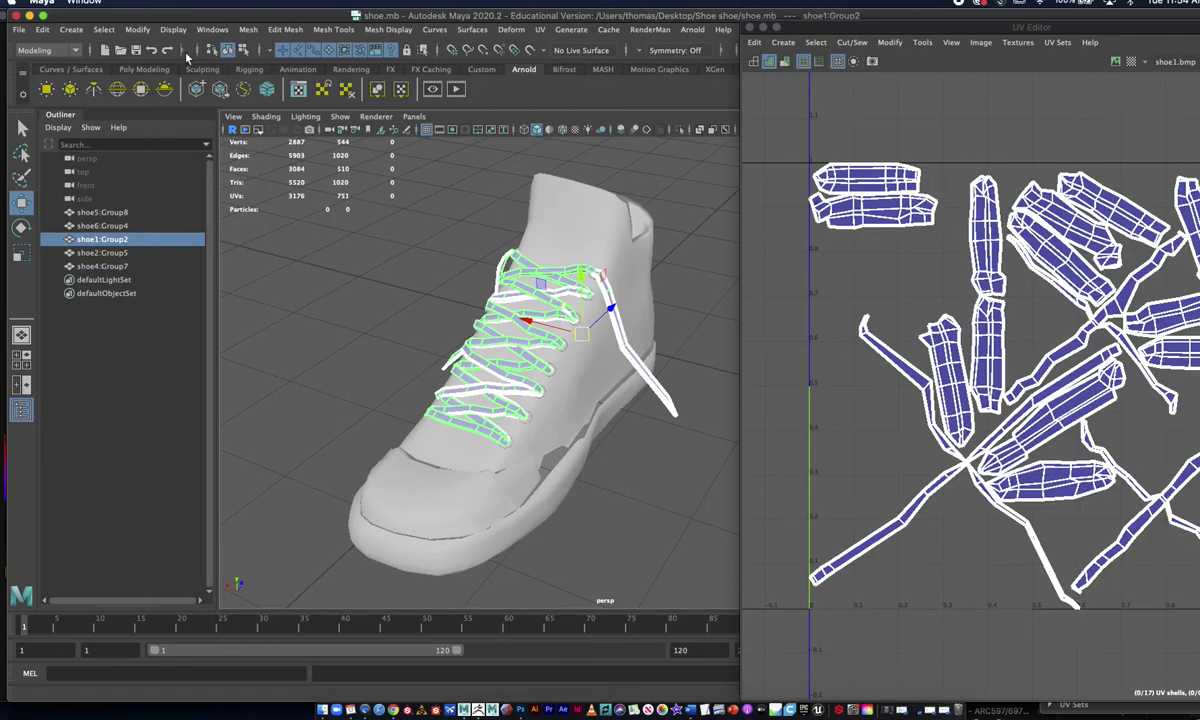
left_click(47, 50)
left_click(50, 119)
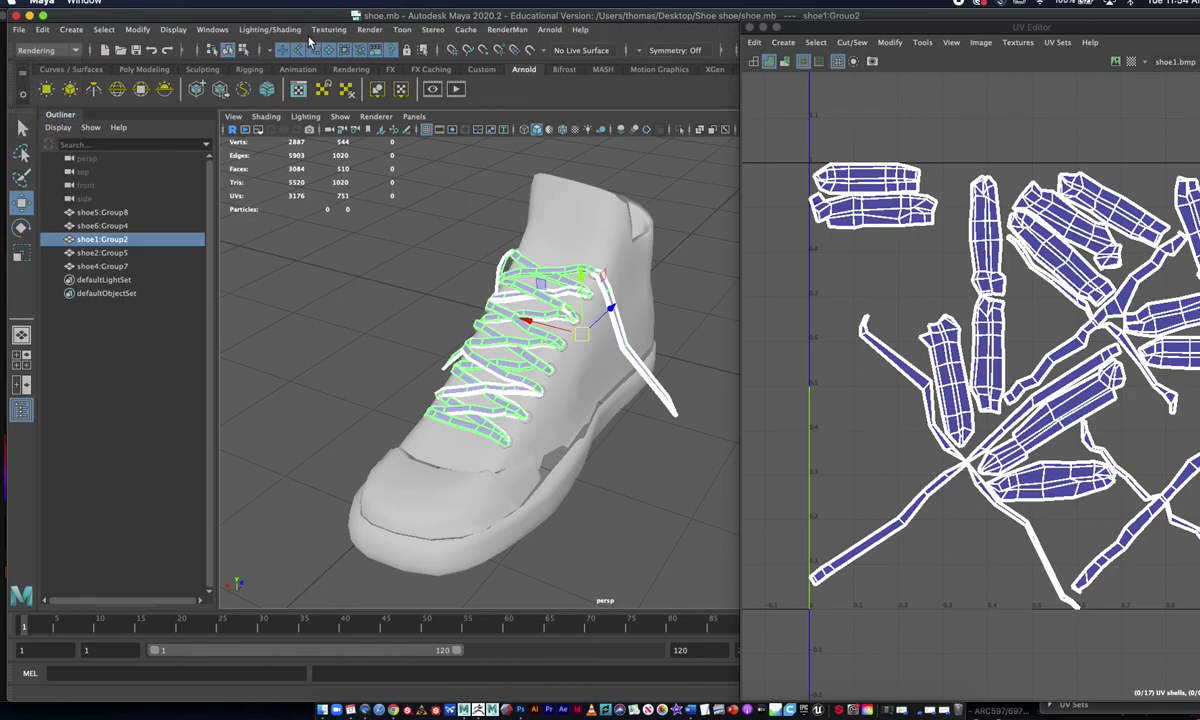
left_click(269, 29)
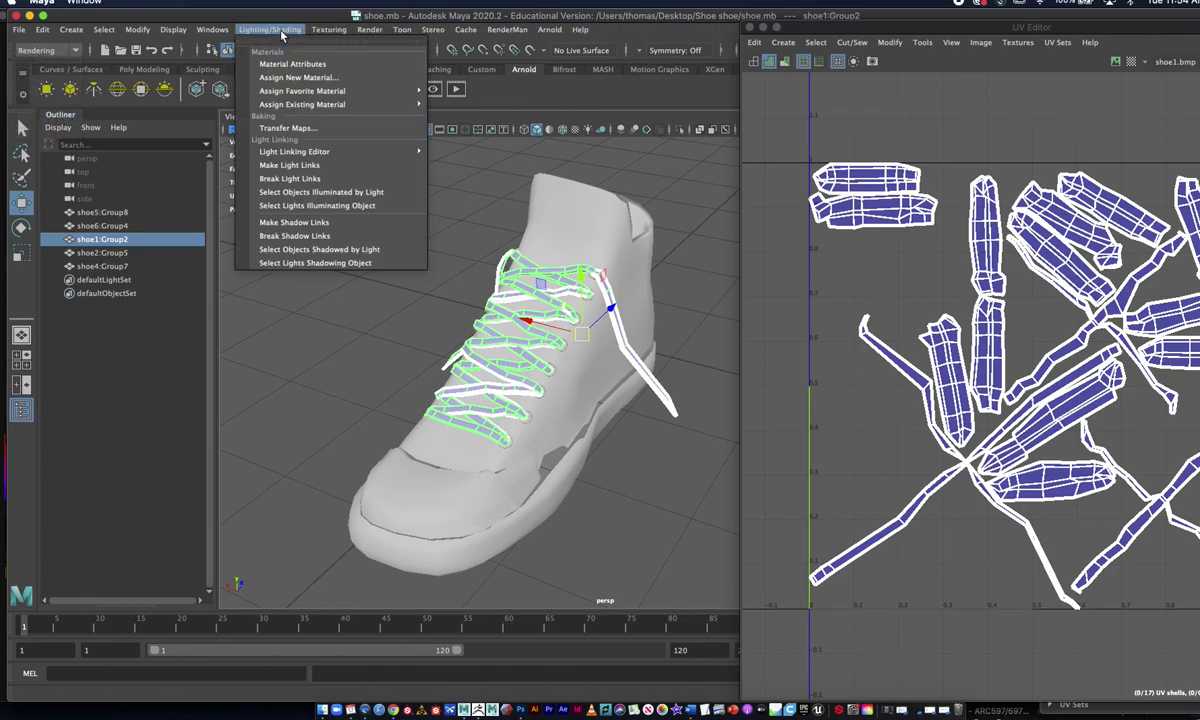
left_click(310, 79)
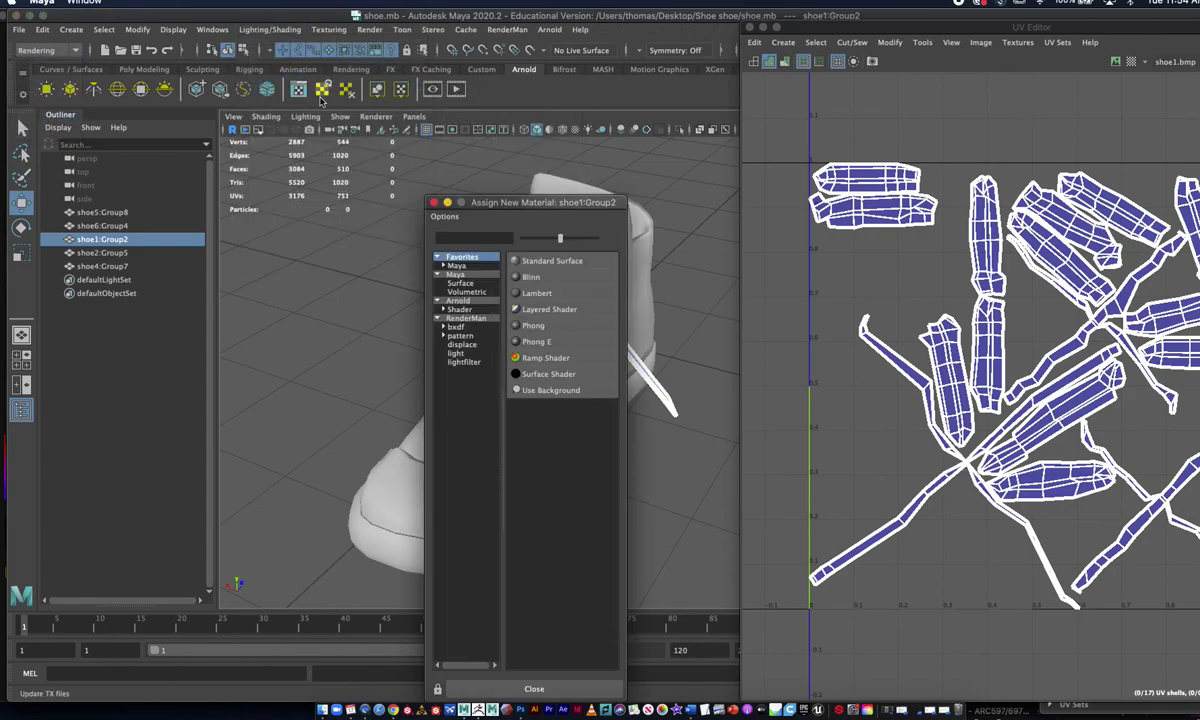
left_click(508, 291)
Clear the UV windows away from the material's attributes and rename the laces' Lambert material shoe_lace.
left_click_drag(936, 29, 850, 382)
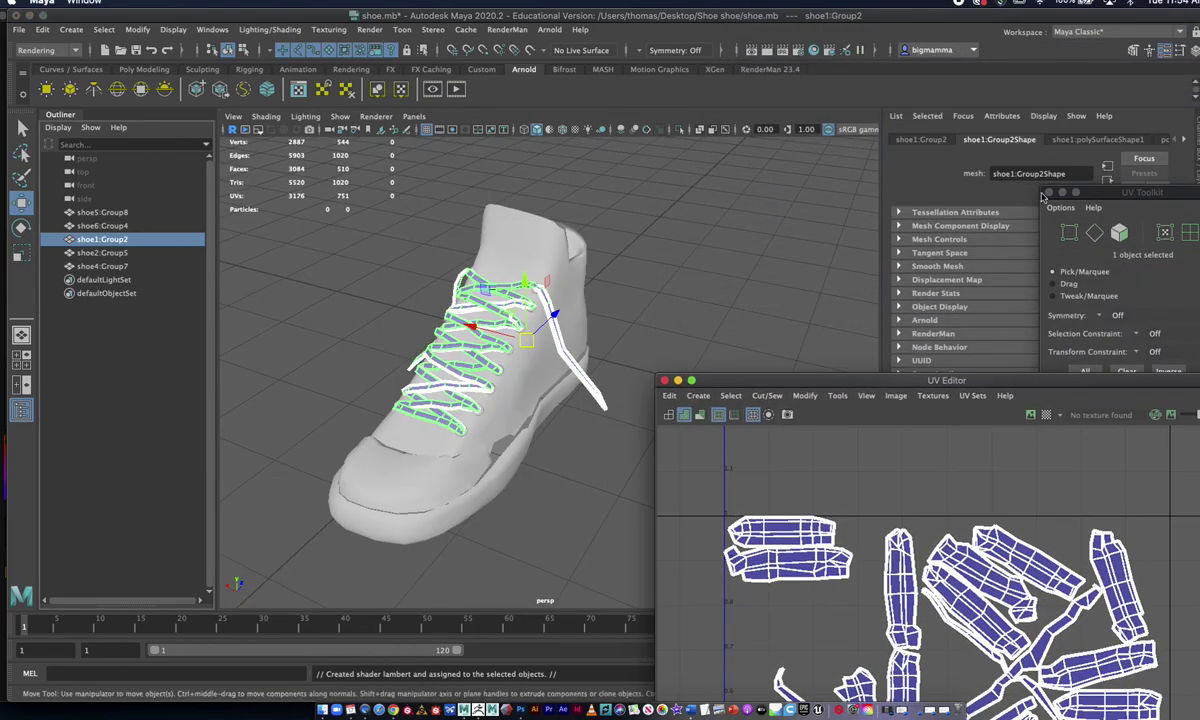
left_click(1186, 140)
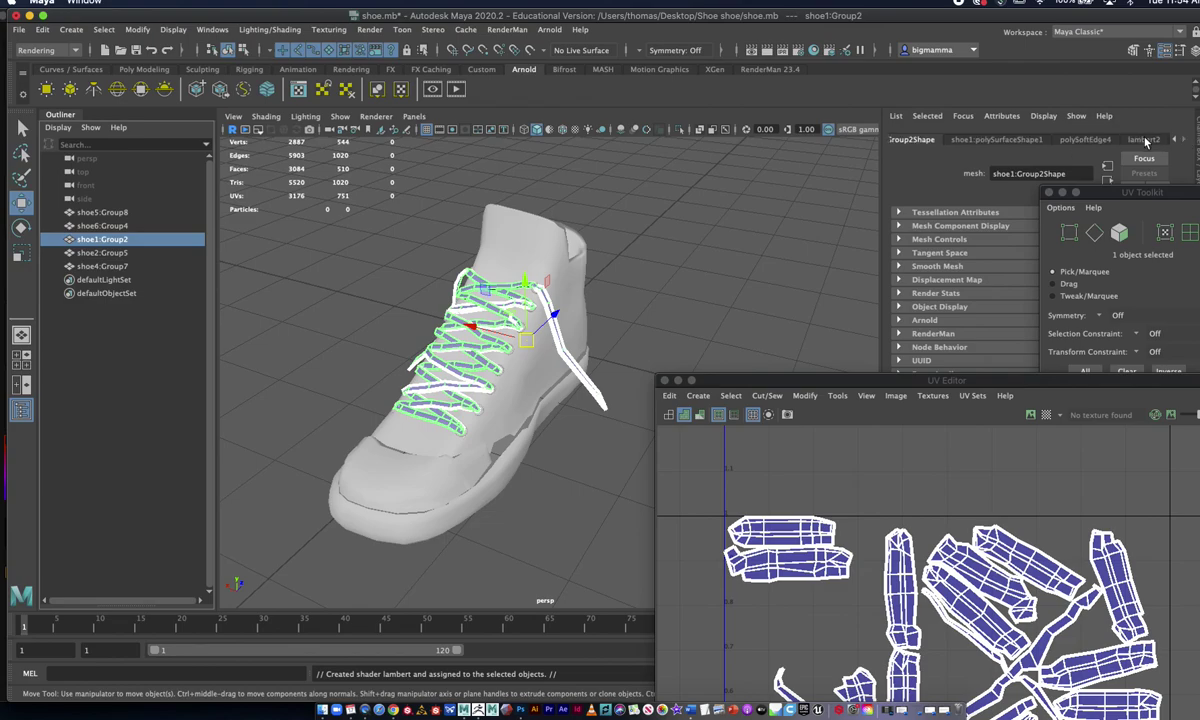
left_click(1145, 140)
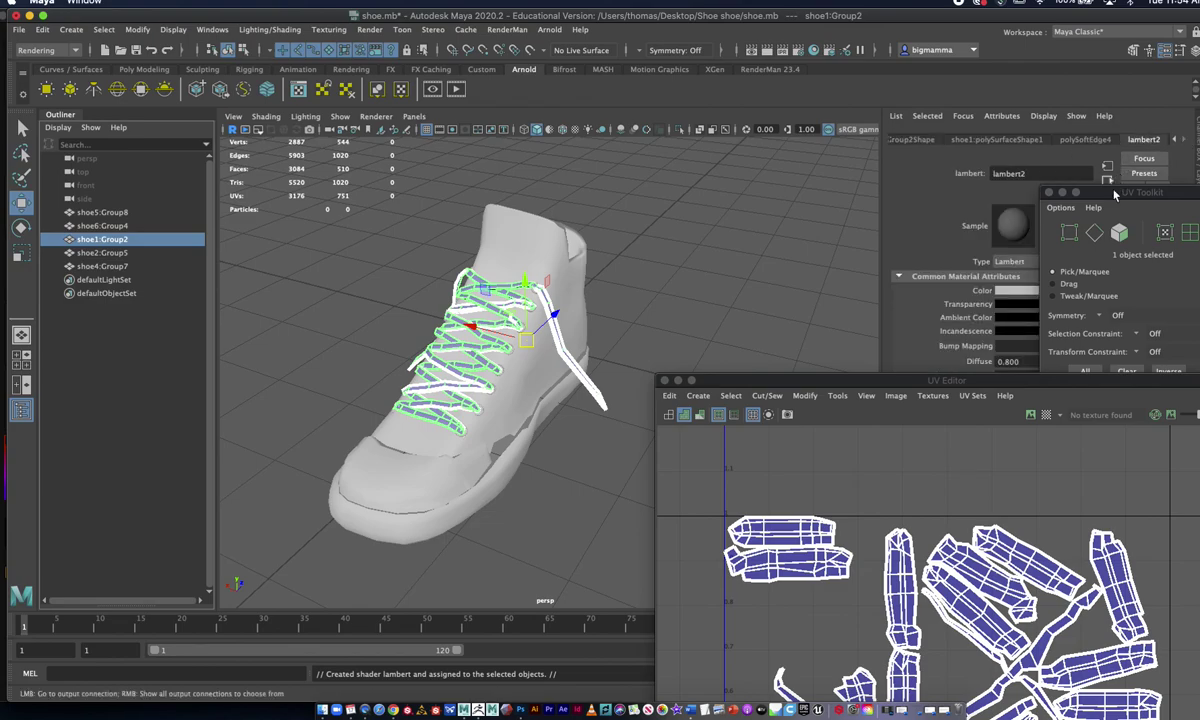
left_click(1048, 193)
double_click(1037, 175)
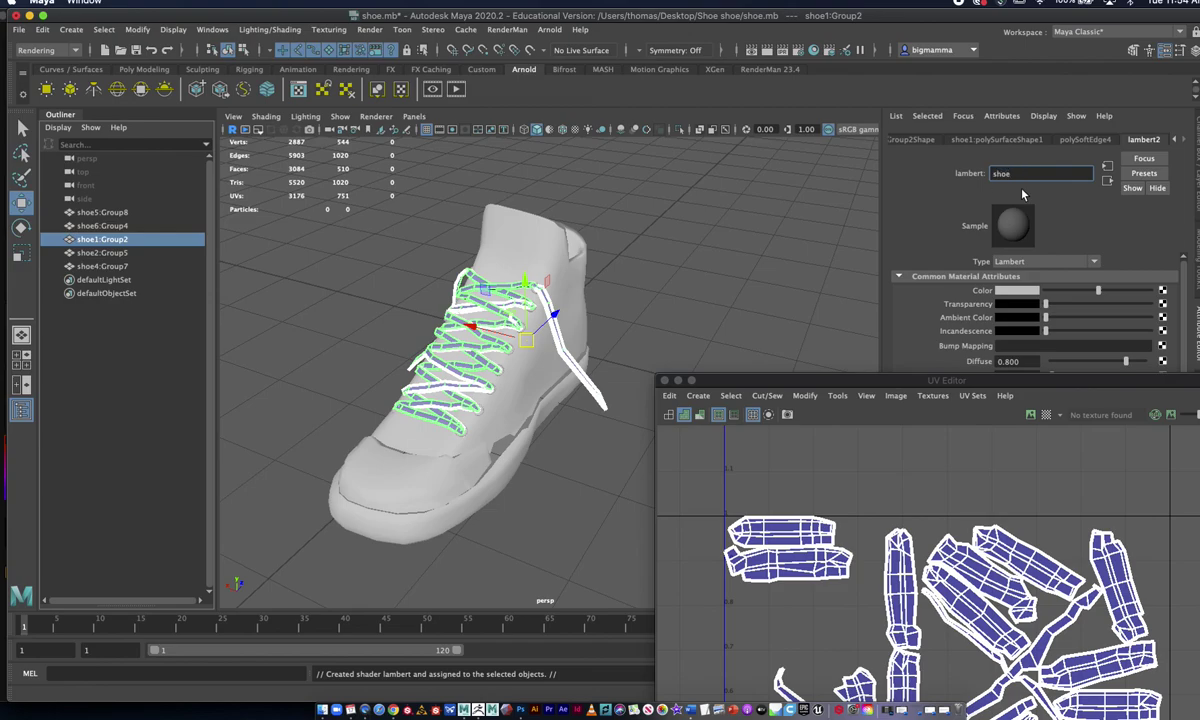
type("shoe_lace")
key("Return")
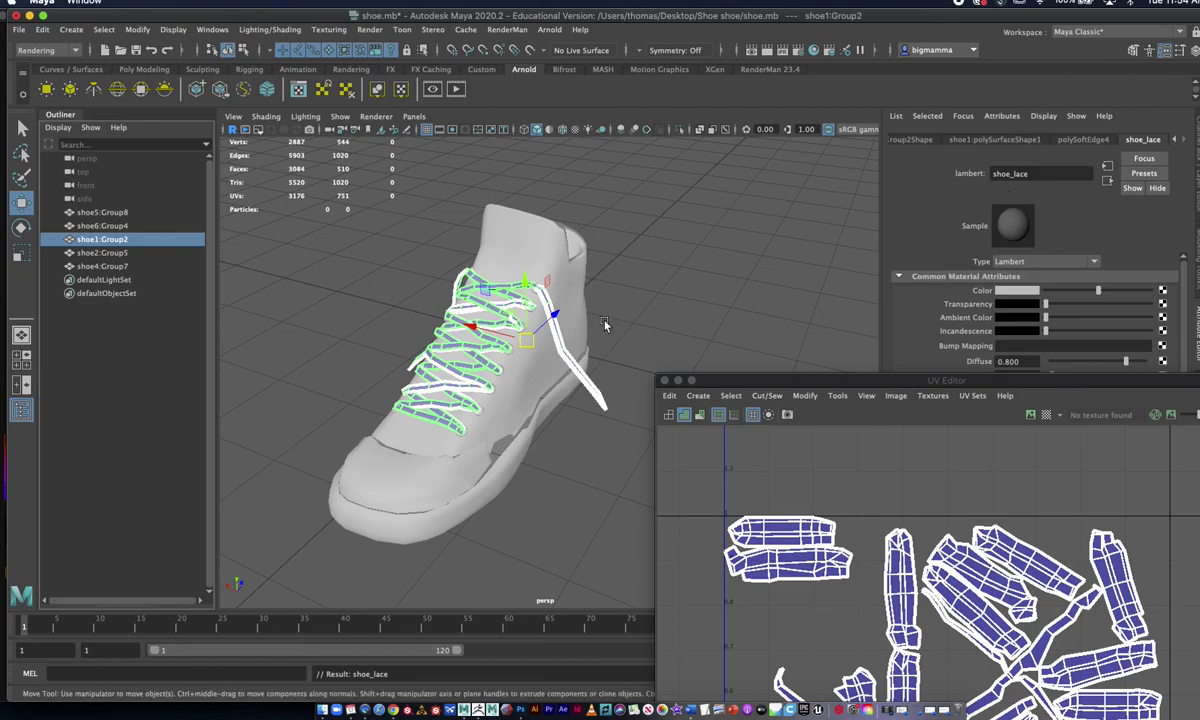
Assign a new Lambert material to the shoe's upper and name it canvas.
left_click(604, 324)
left_click(533, 288)
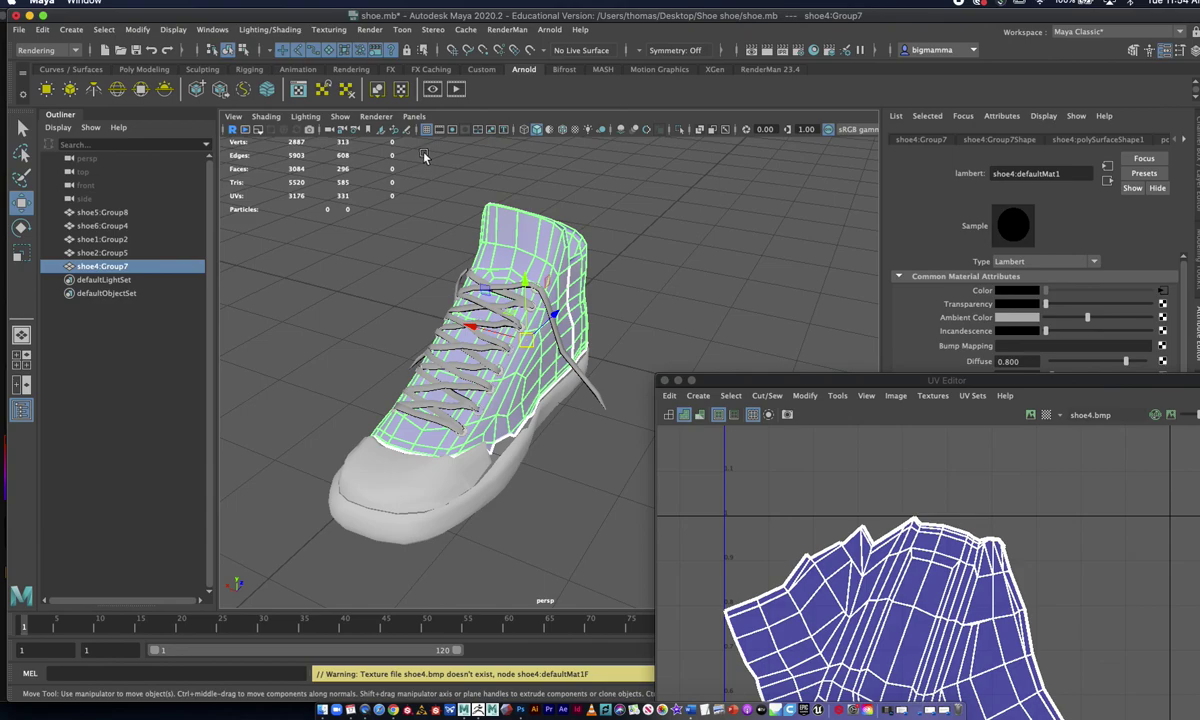
left_click(283, 30)
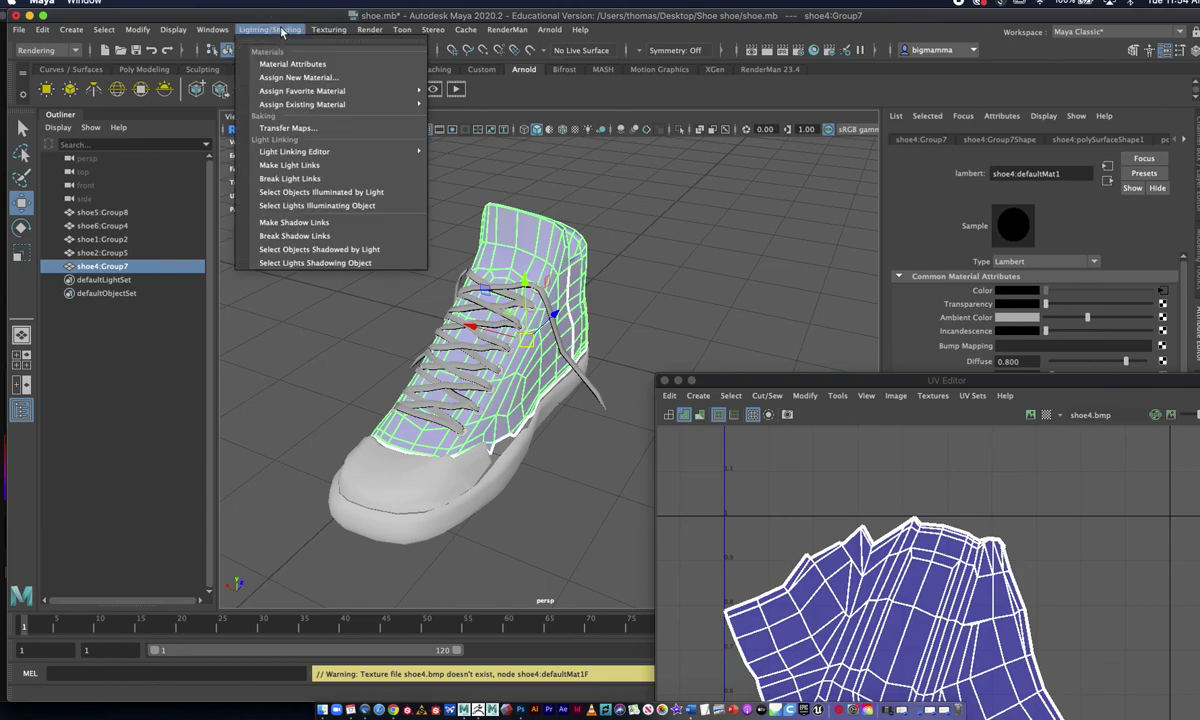
left_click(308, 78)
left_click(508, 270)
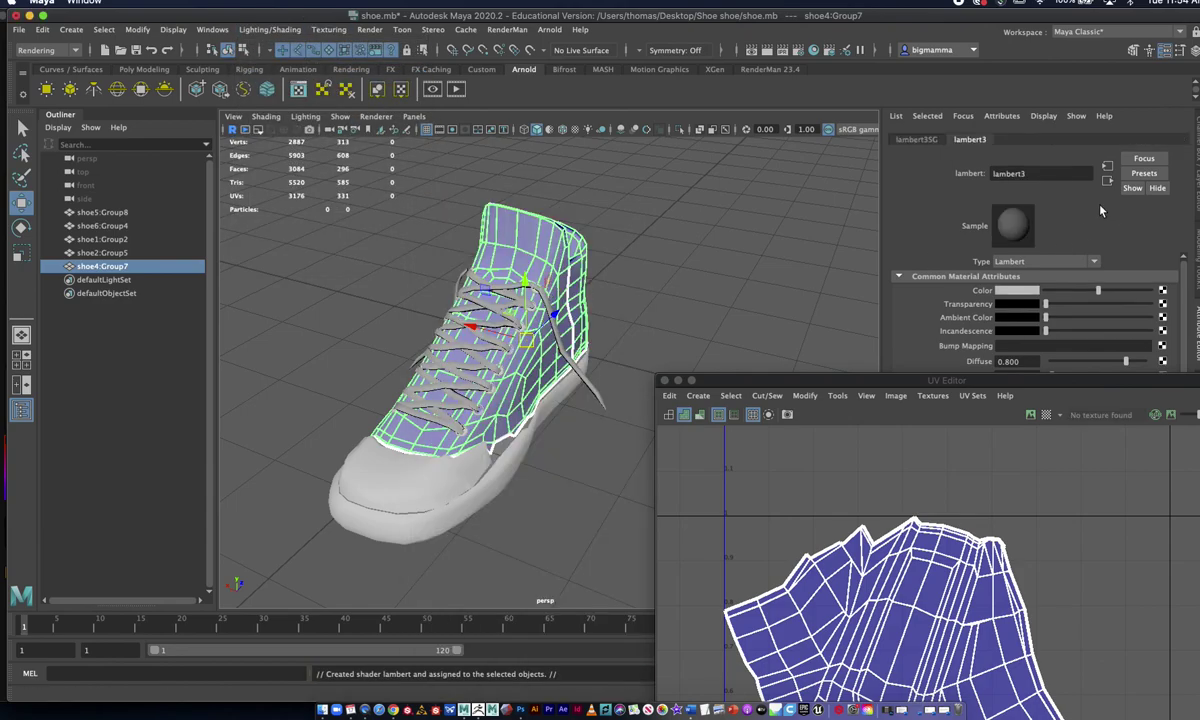
double_click(1045, 176)
type("canvas")
key("Return")
left_click(795, 216)
left_click(546, 407)
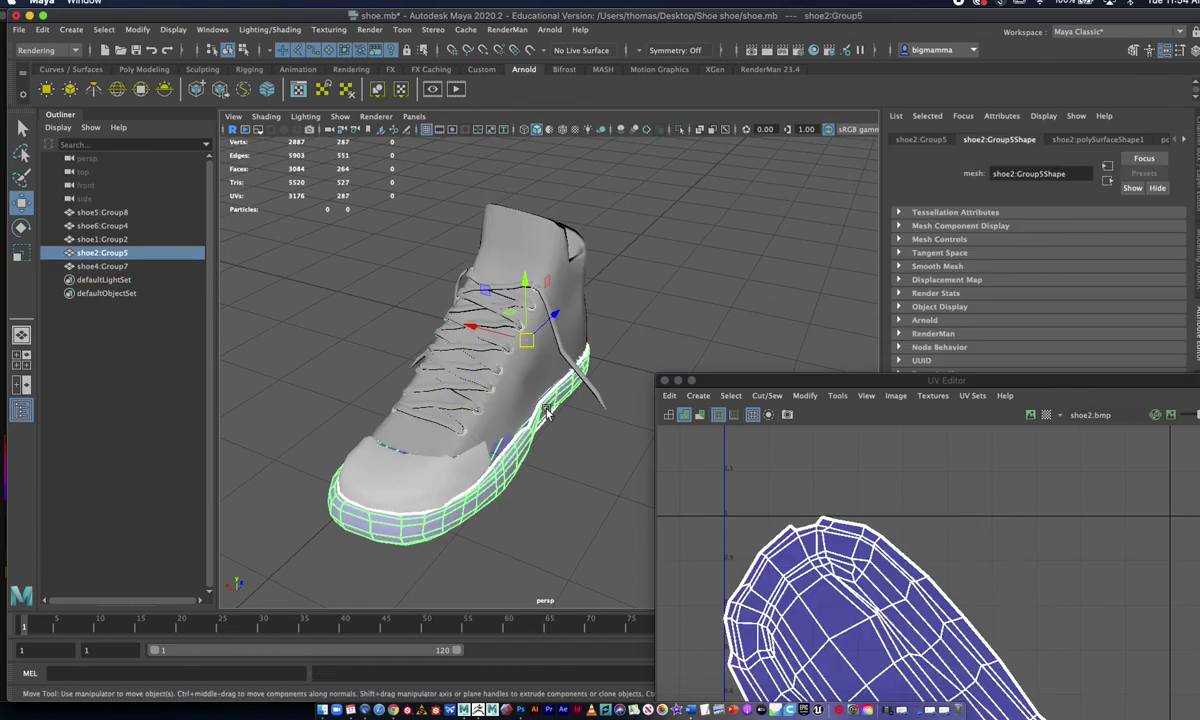
left_click(428, 450)
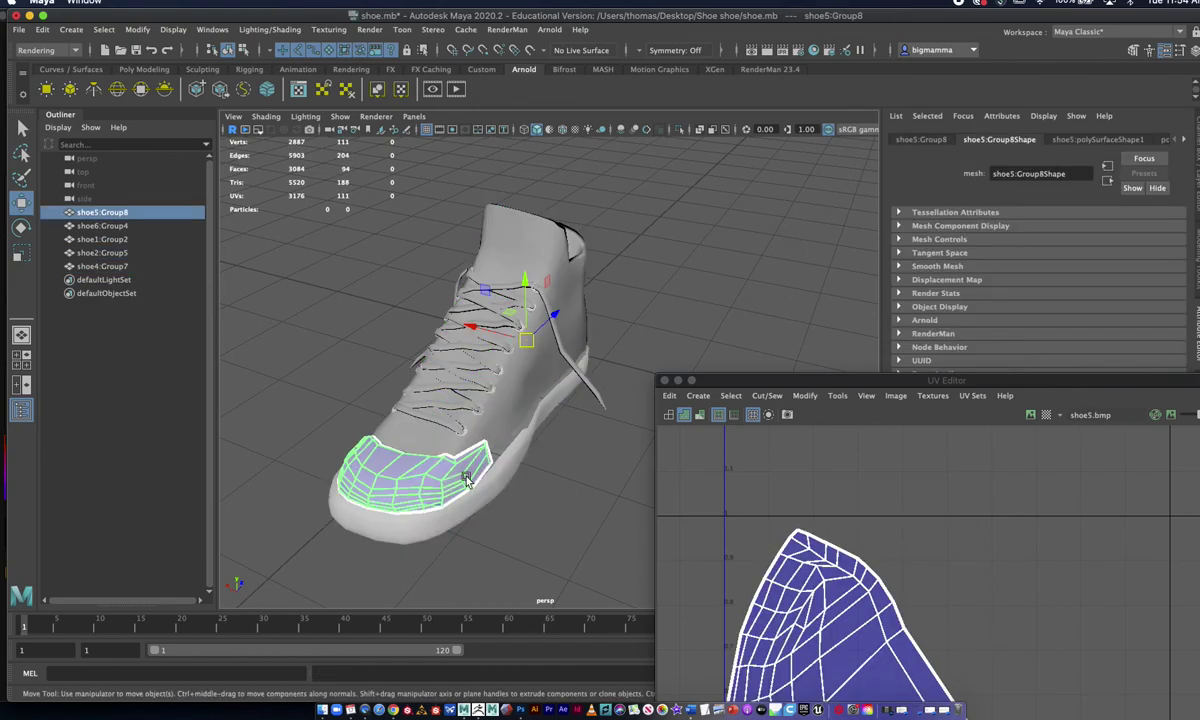
left_click(495, 405)
left_click(463, 385)
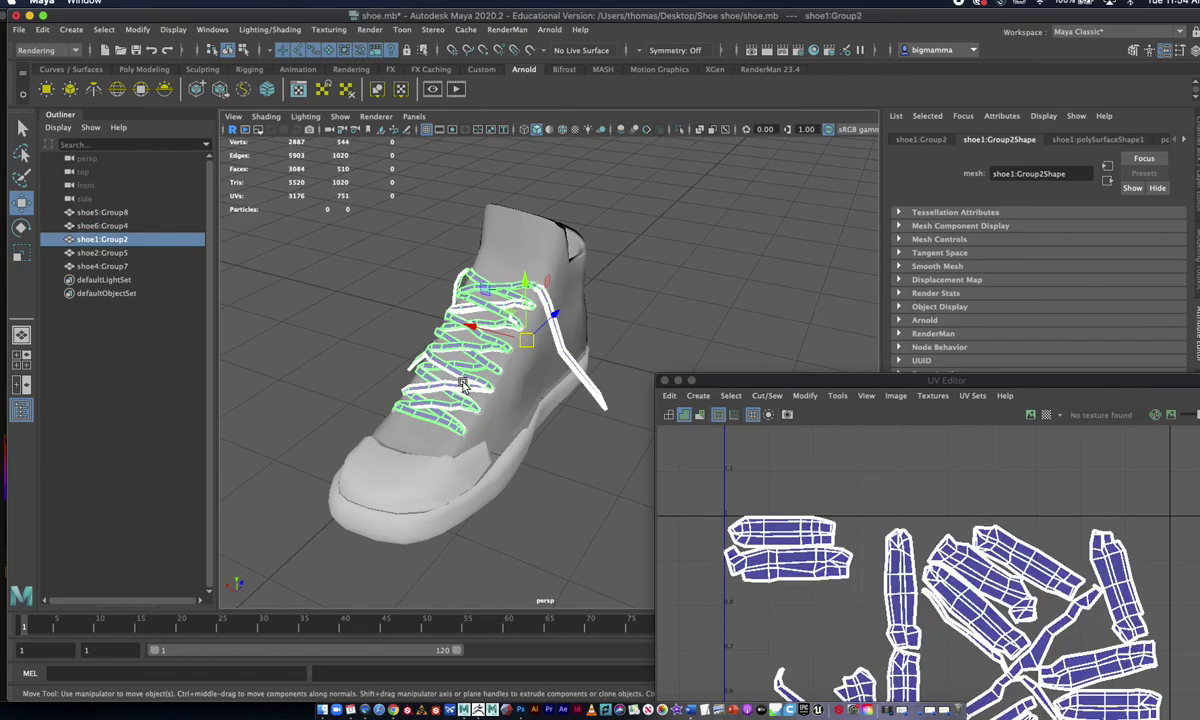
Save the scene with the new materials under its existing file name.
right_click_drag(739, 289, 617, 275, "alt")
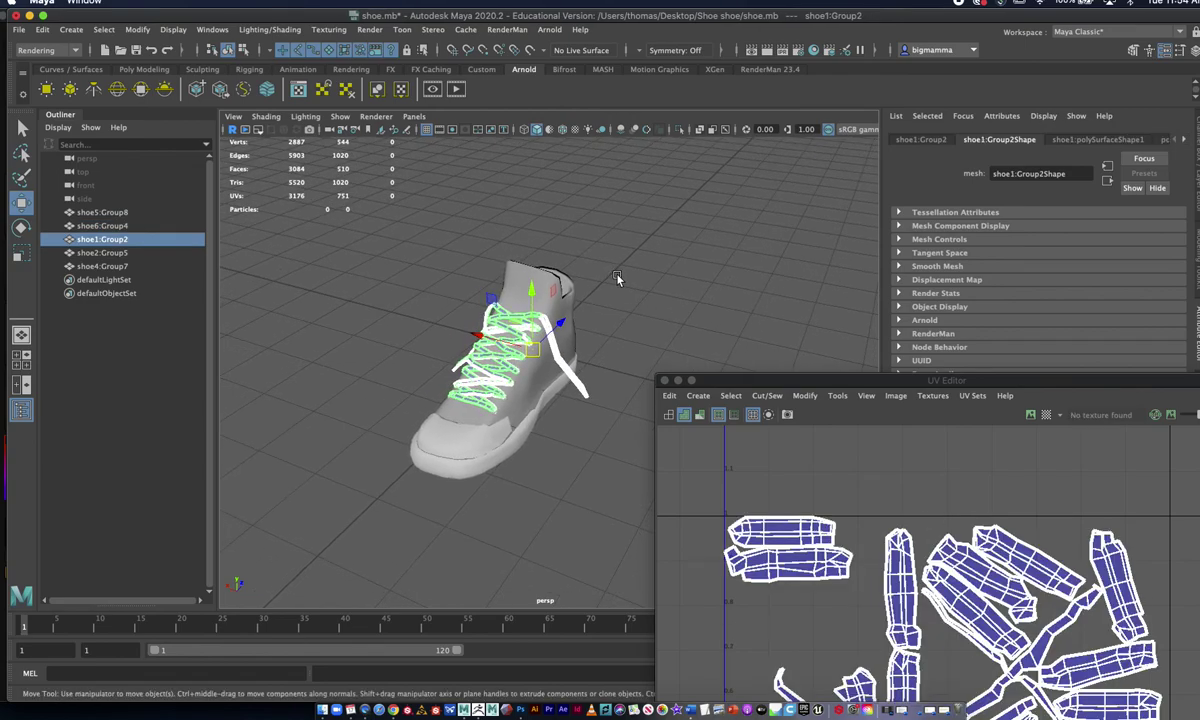
left_click(18, 29)
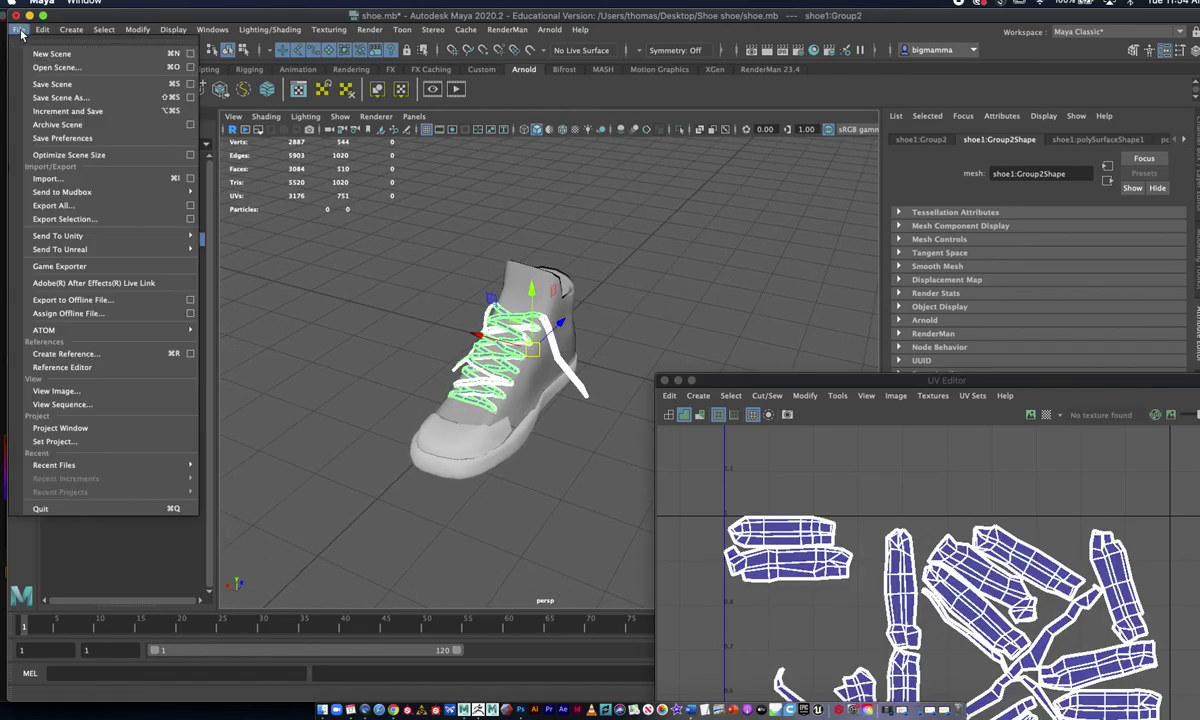
left_click(55, 84)
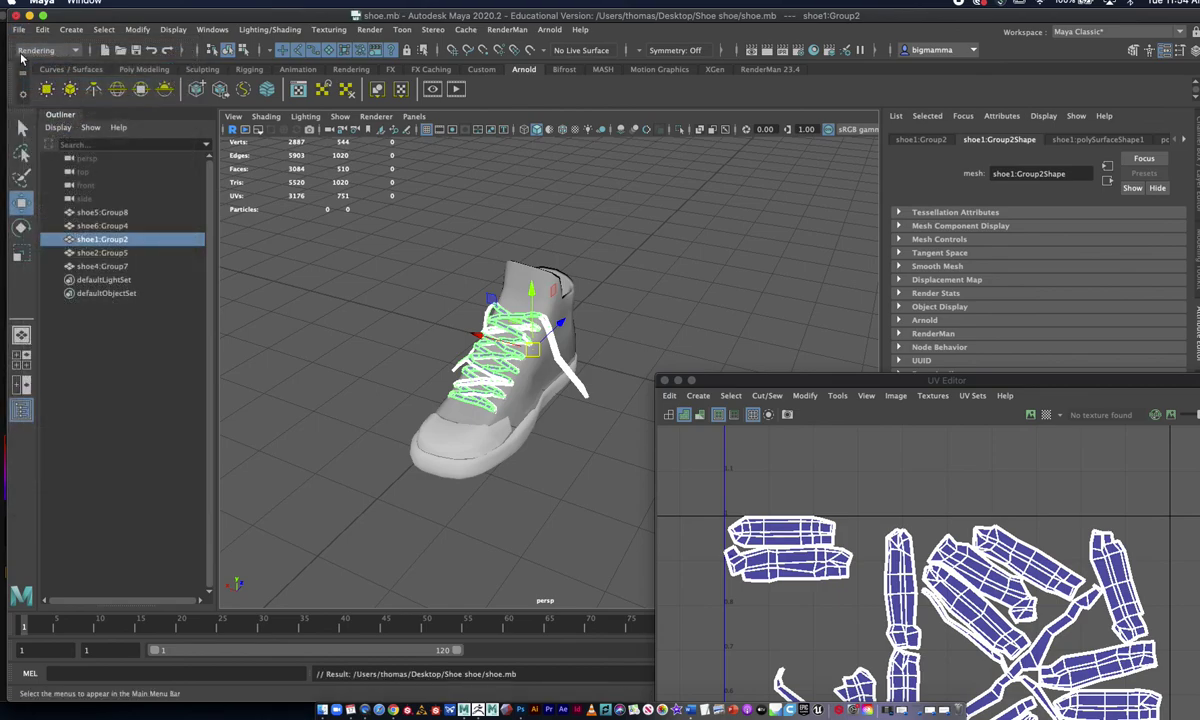
left_click(18, 31)
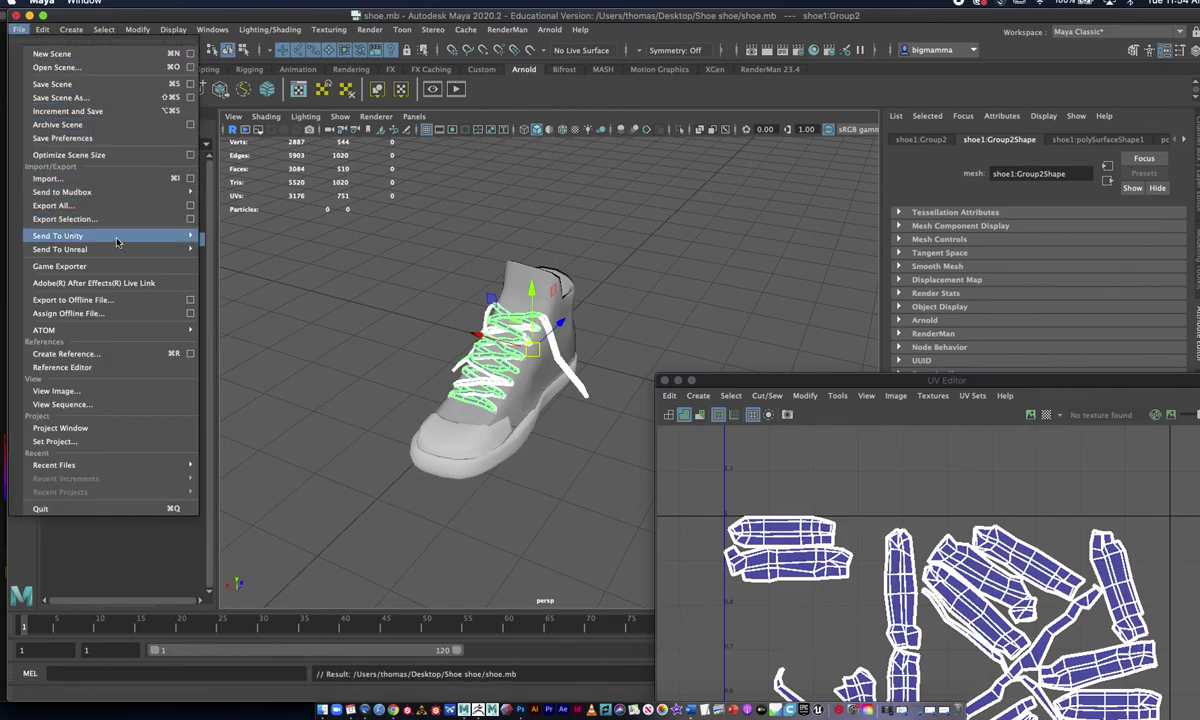
mouse_move(116, 238)
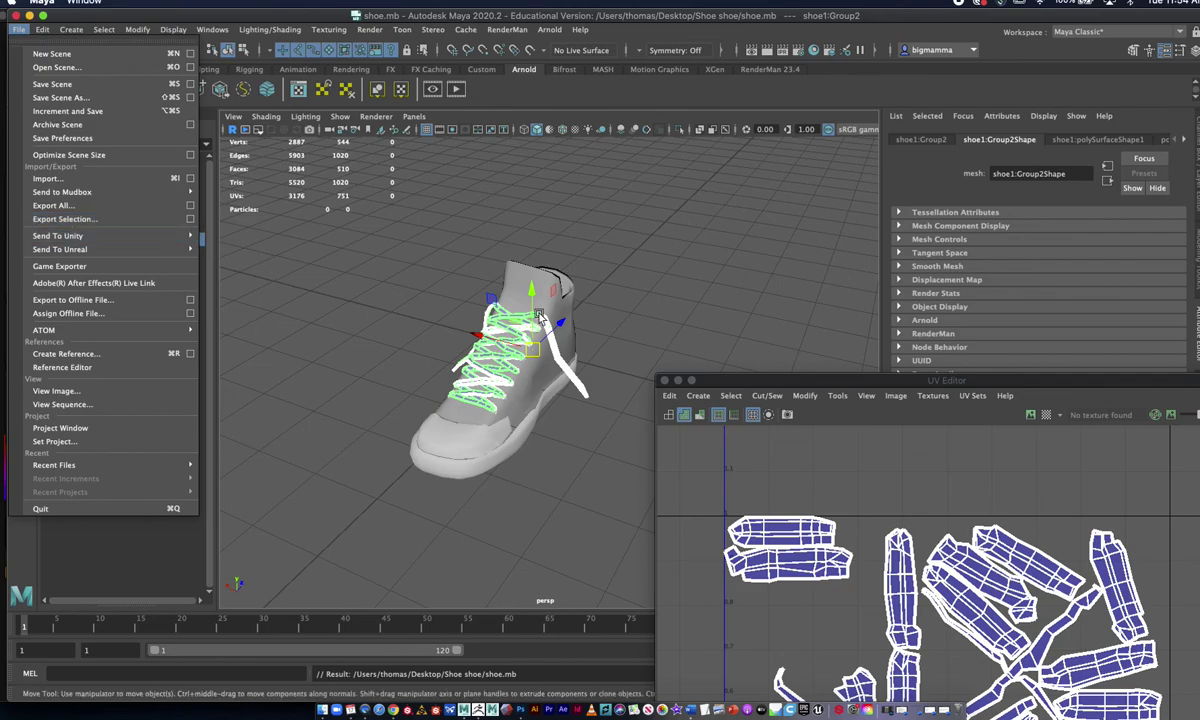
left_click(724, 268)
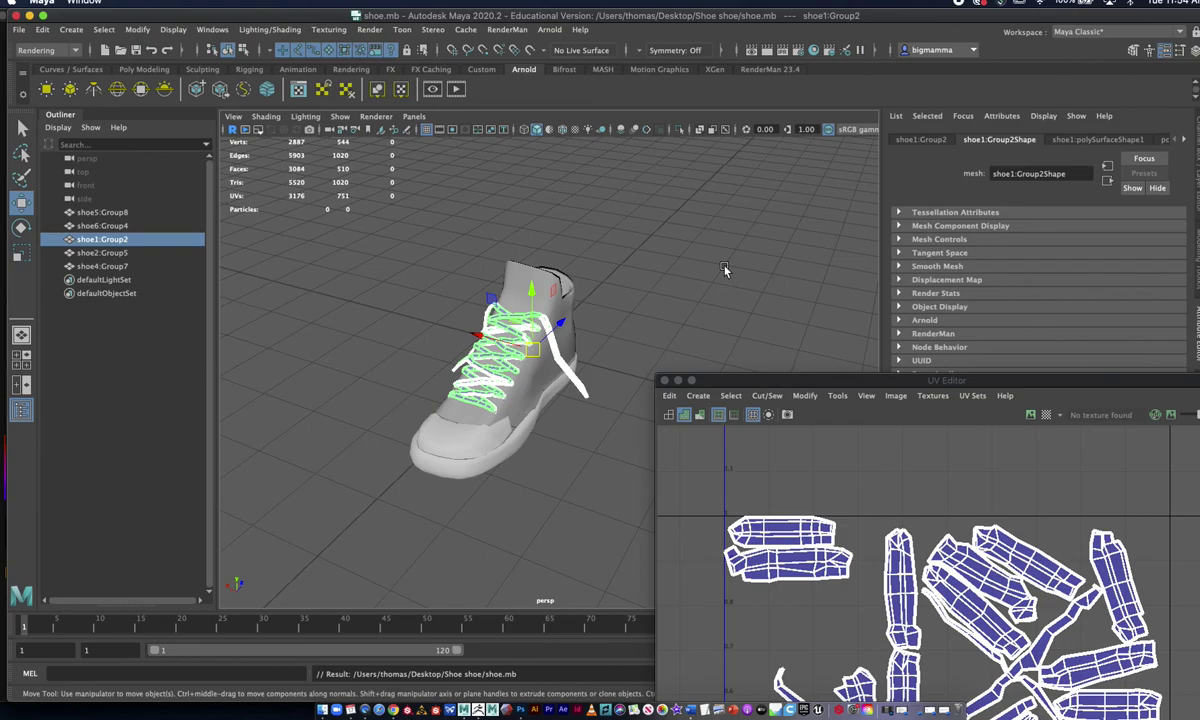
Examine the shoe's laces, upper and sole from several angles, select the upper to view its UV layout, and clear the selection.
left_click_drag(730, 273, 625, 256, "alt")
scroll(657, 300, "up", 3)
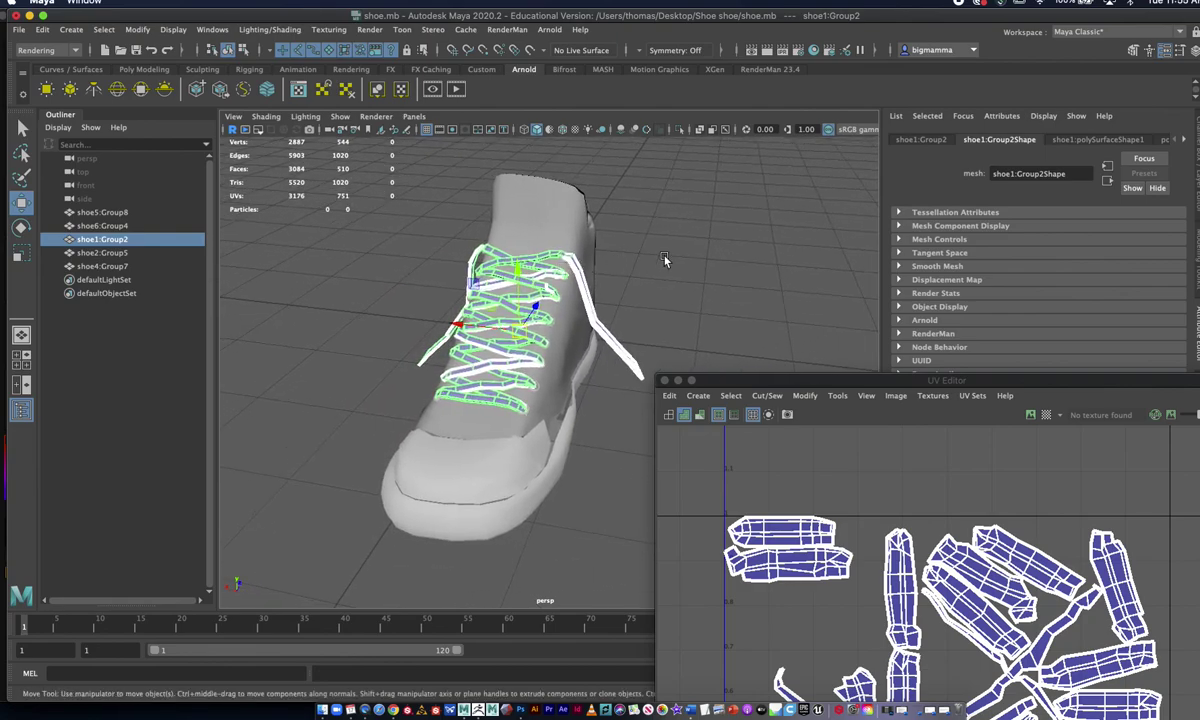
left_click_drag(675, 270, 590, 274, "alt")
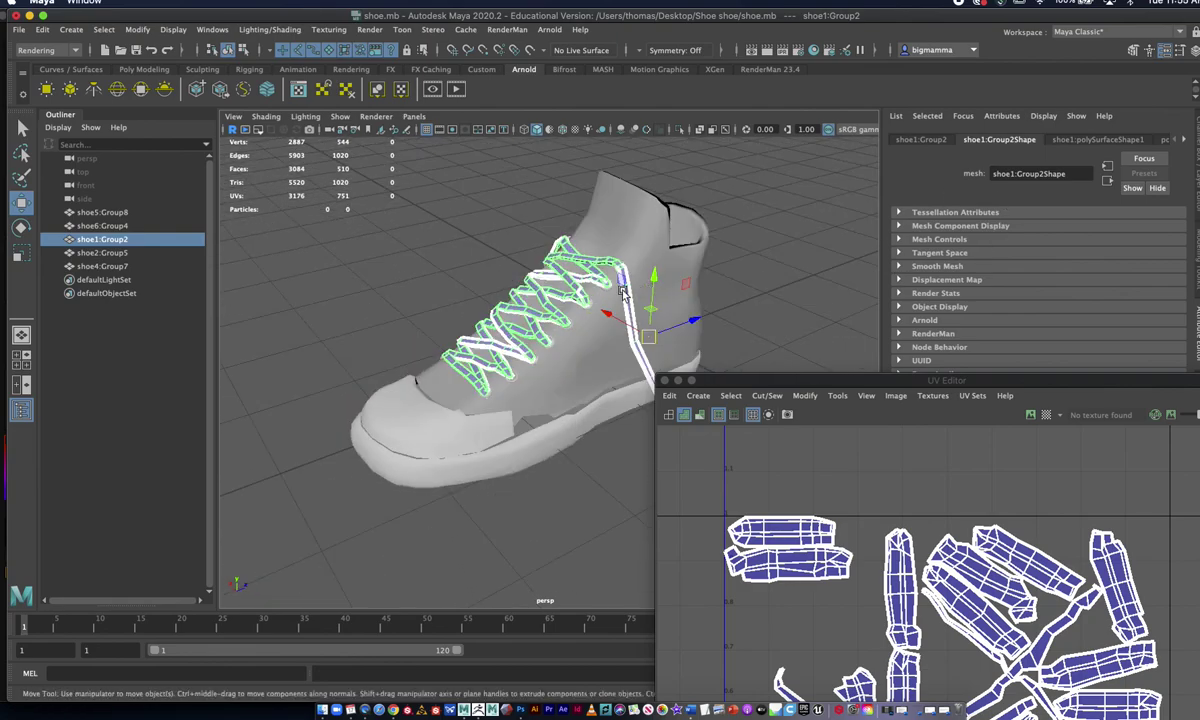
left_click(494, 268)
left_click_drag(496, 270, 535, 255, "alt")
left_click(558, 371)
left_click_drag(558, 371, 555, 400, "alt")
right_click_drag(758, 349, 662, 332, "alt")
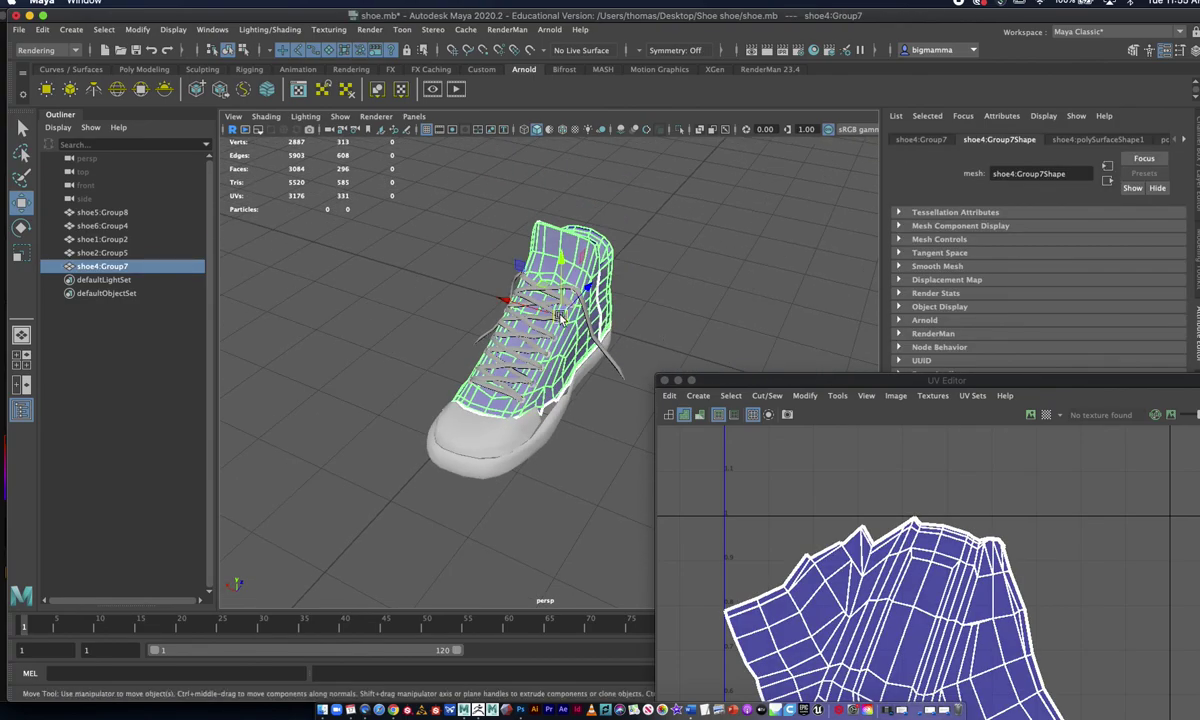
right_click_drag(537, 296, 714, 303, "alt")
left_click_drag(714, 303, 702, 270, "alt")
right_click_drag(702, 270, 640, 320, "alt")
left_click_drag(640, 325, 528, 420, "alt")
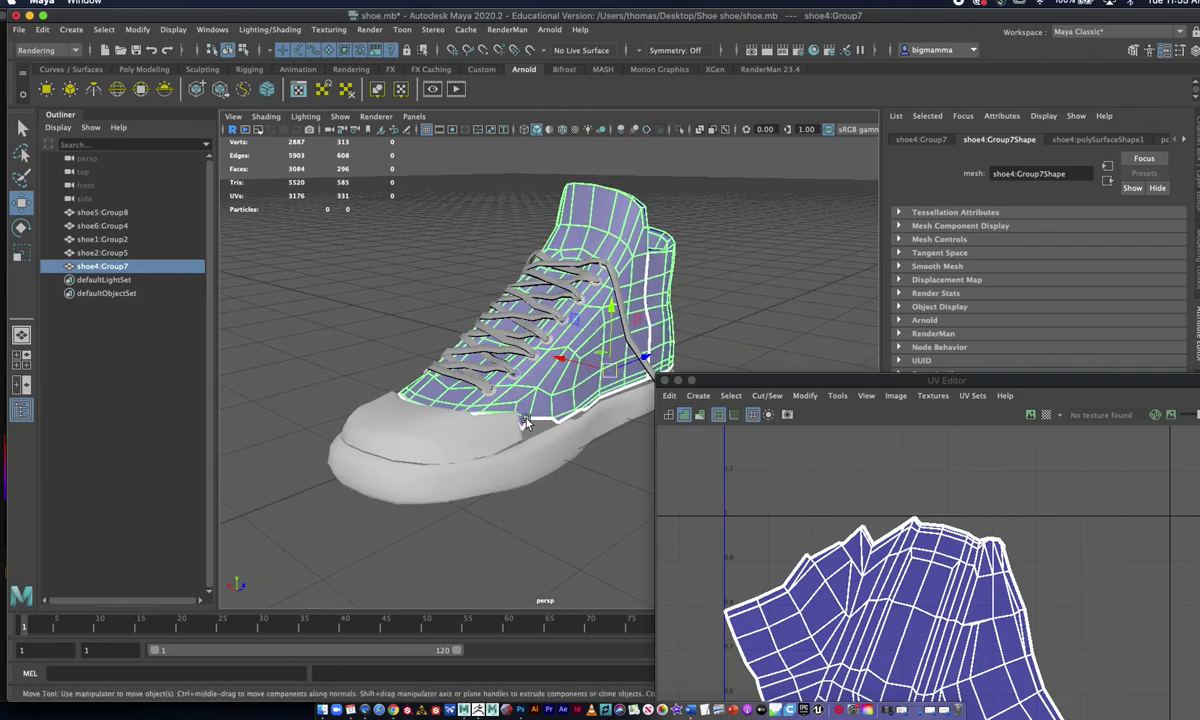
left_click(592, 469)
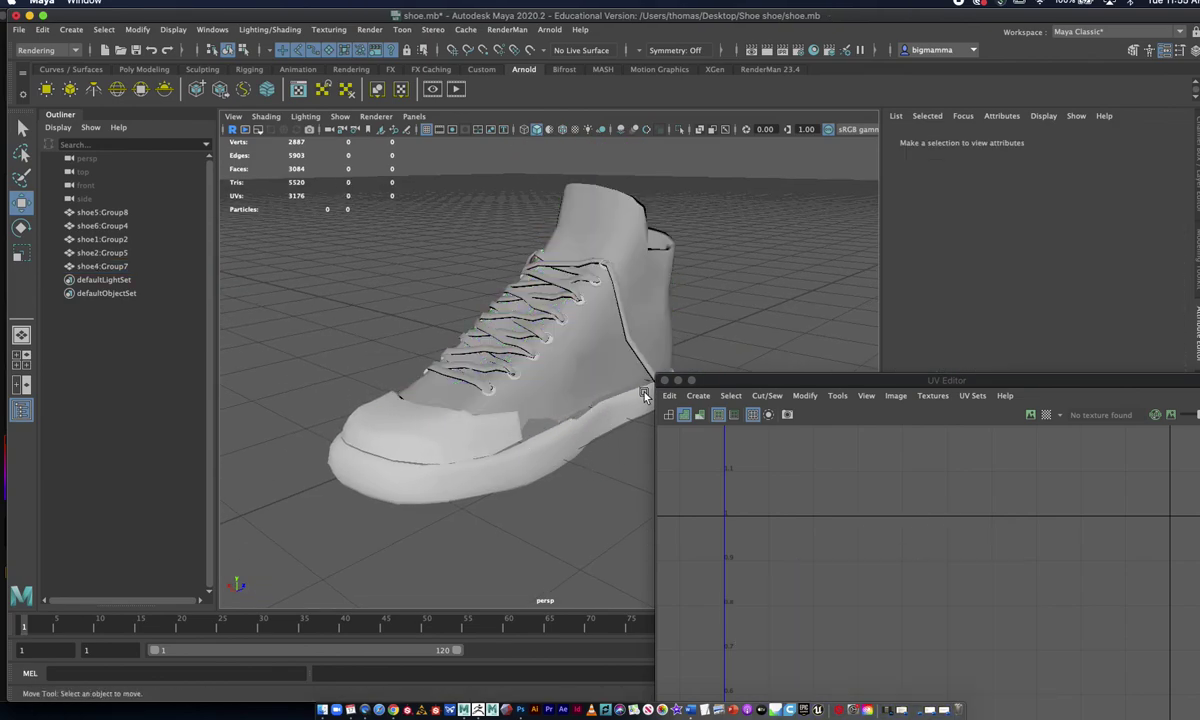
left_click_drag(567, 435, 677, 425, "alt")
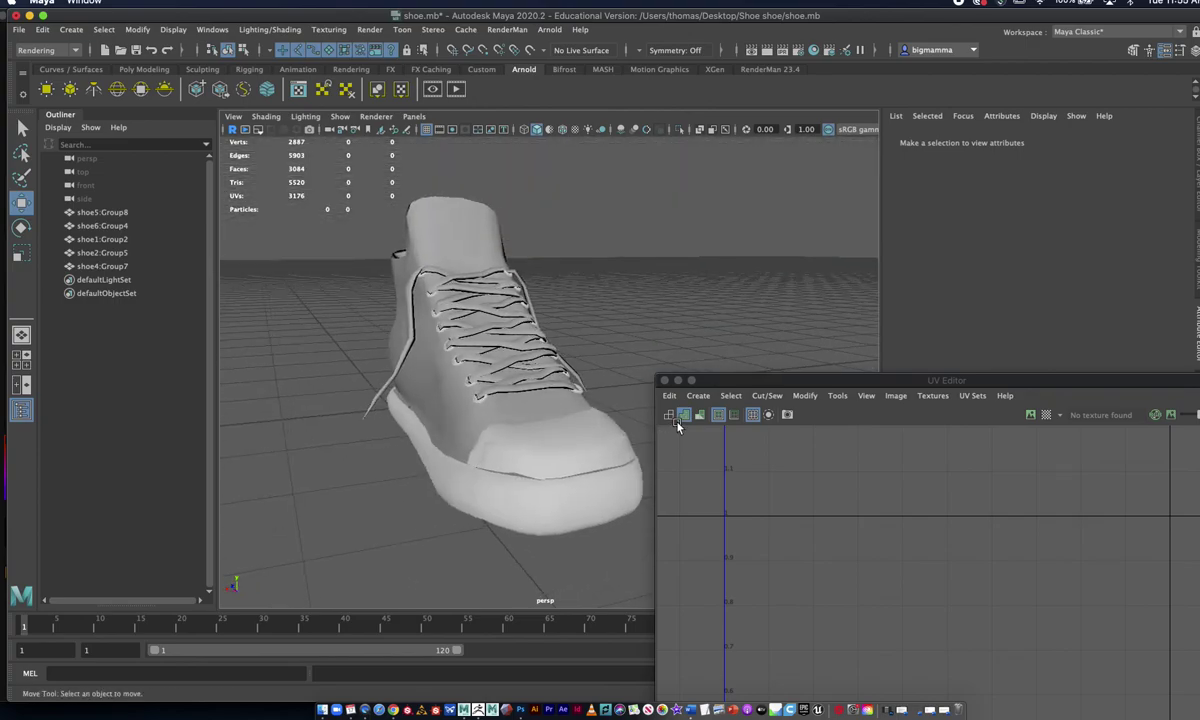